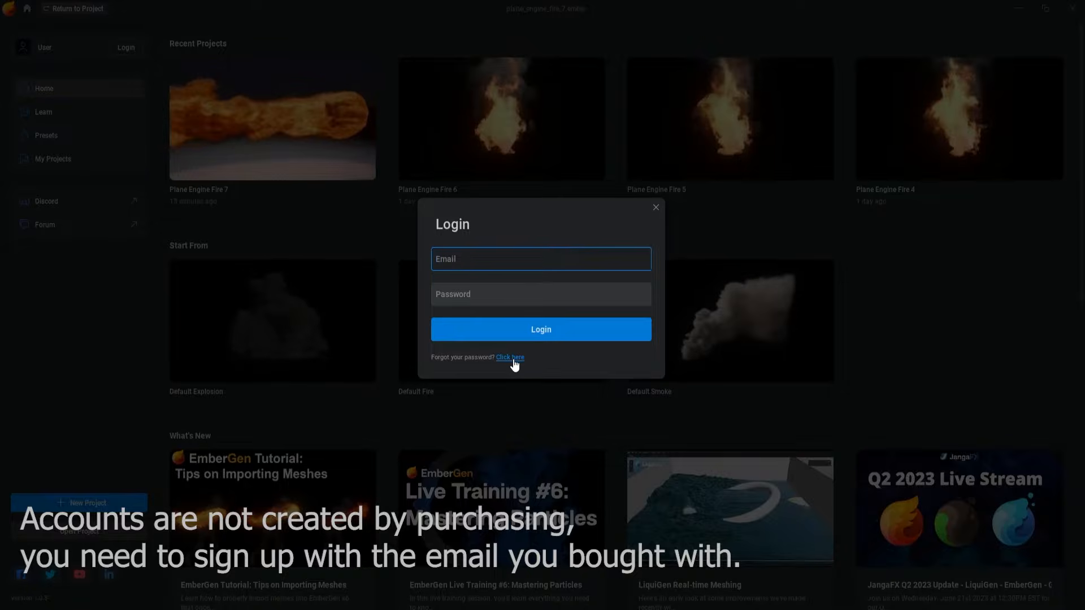
# - Open the JangaFX account sign-up form through the login dialog's password reset link, and close the login dialog
pyautogui.click(508, 358)
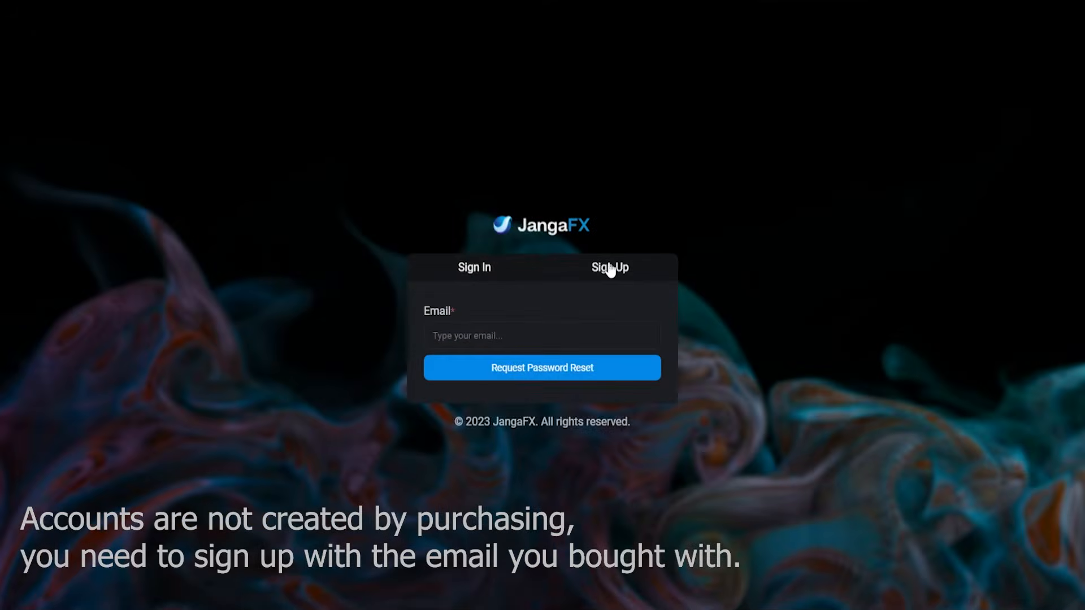
pyautogui.click(605, 271)
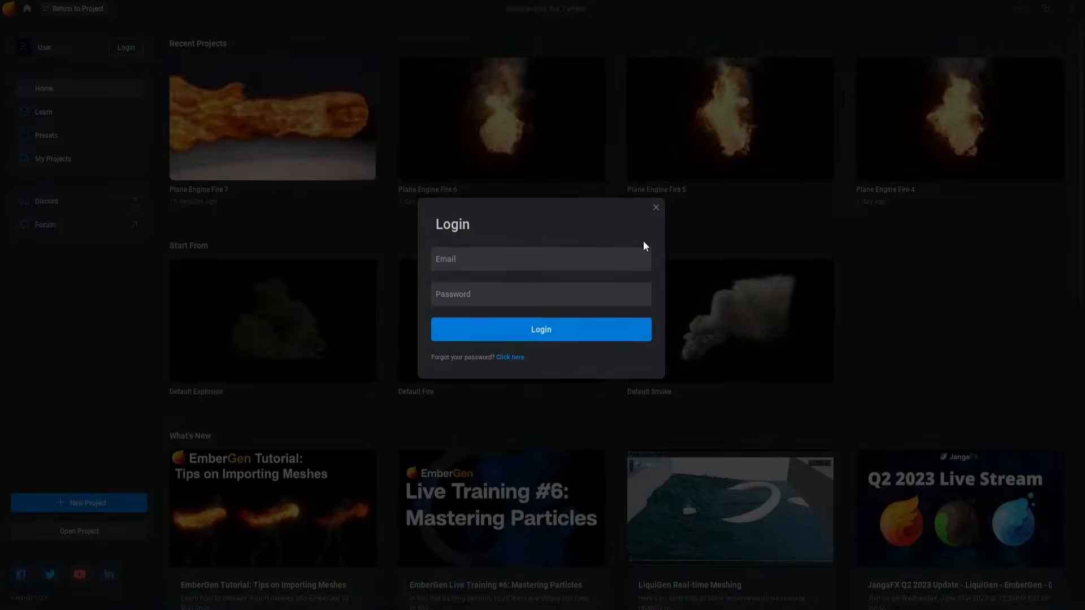
pyautogui.click(656, 208)
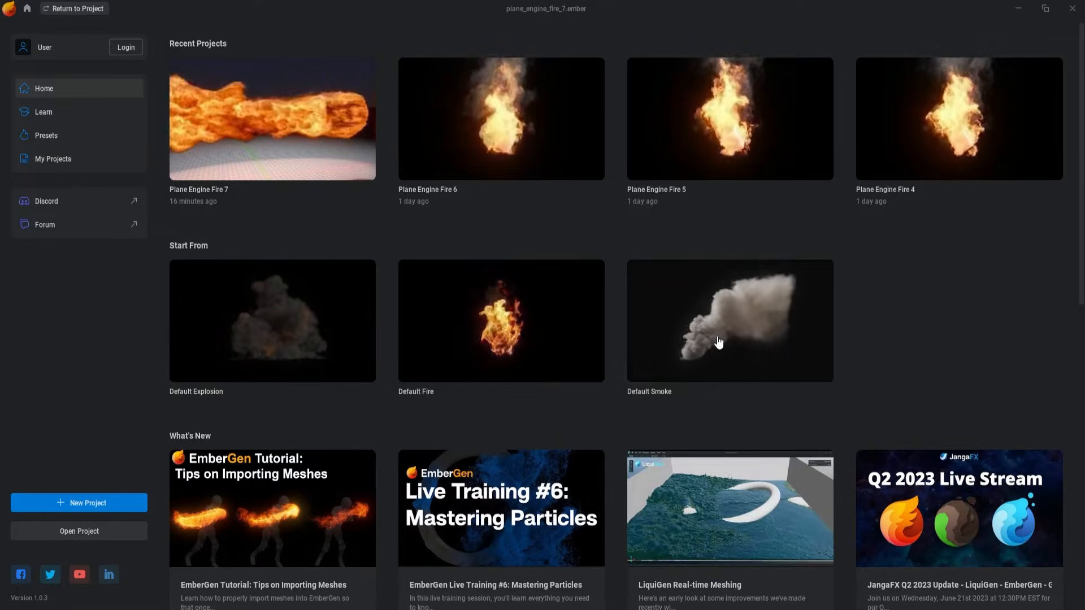
# - Preview the Default Explosion, Default Fire and Default Smoke starter projects one after another, returning to the home screen
pyautogui.click(756, 322)
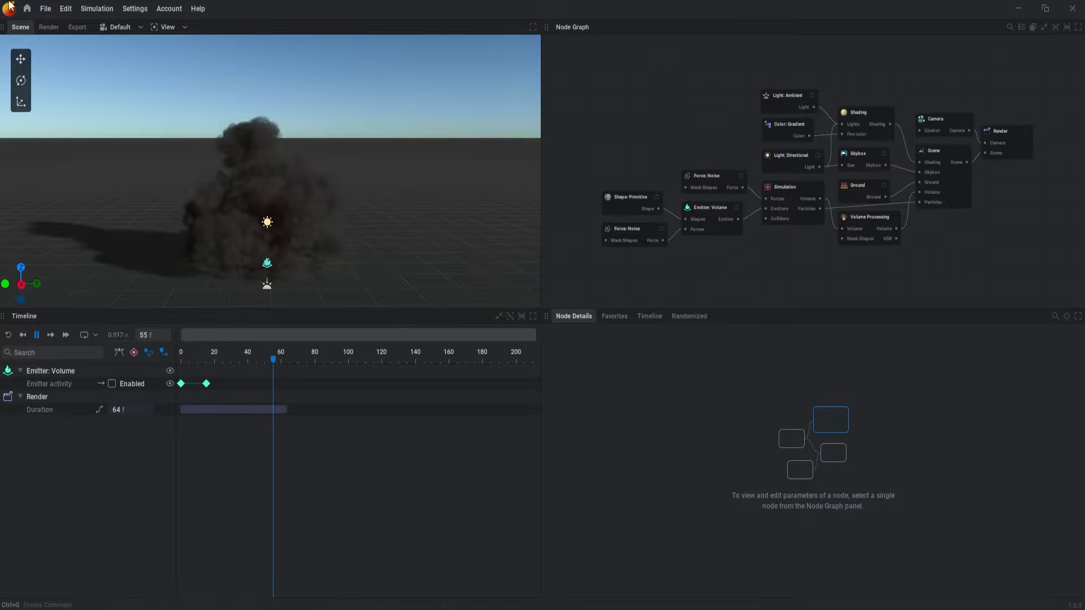
pyautogui.click(26, 9)
pyautogui.click(511, 336)
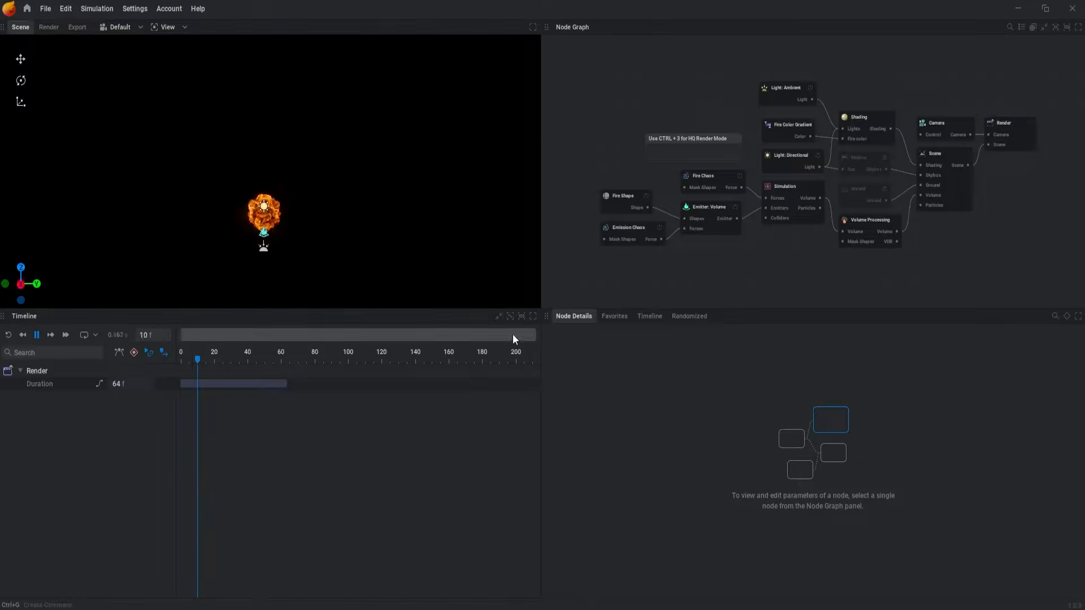
pyautogui.click(26, 9)
pyautogui.click(700, 339)
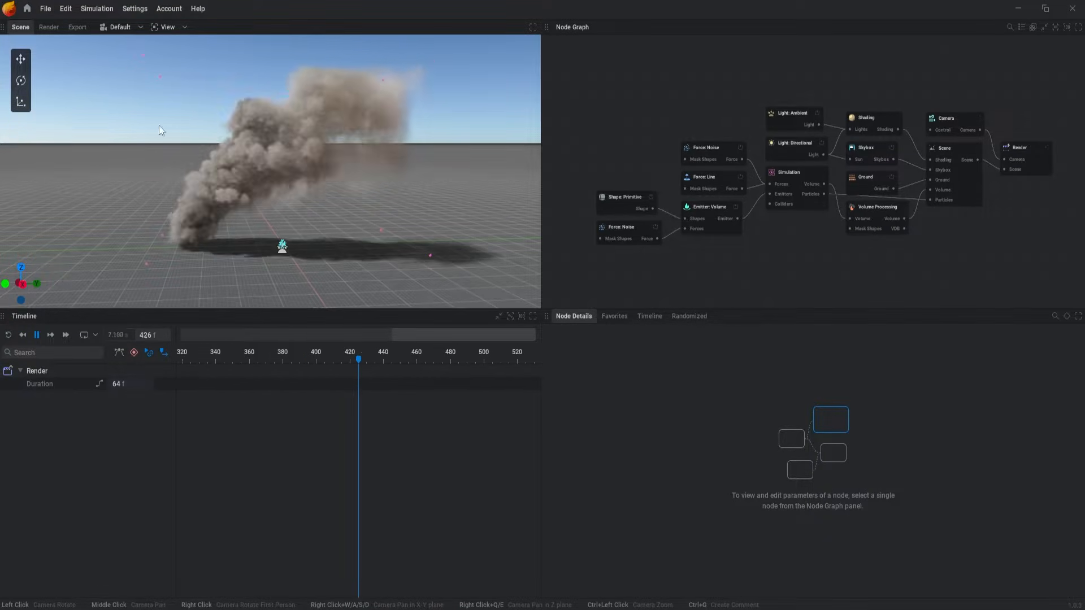
pyautogui.click(27, 9)
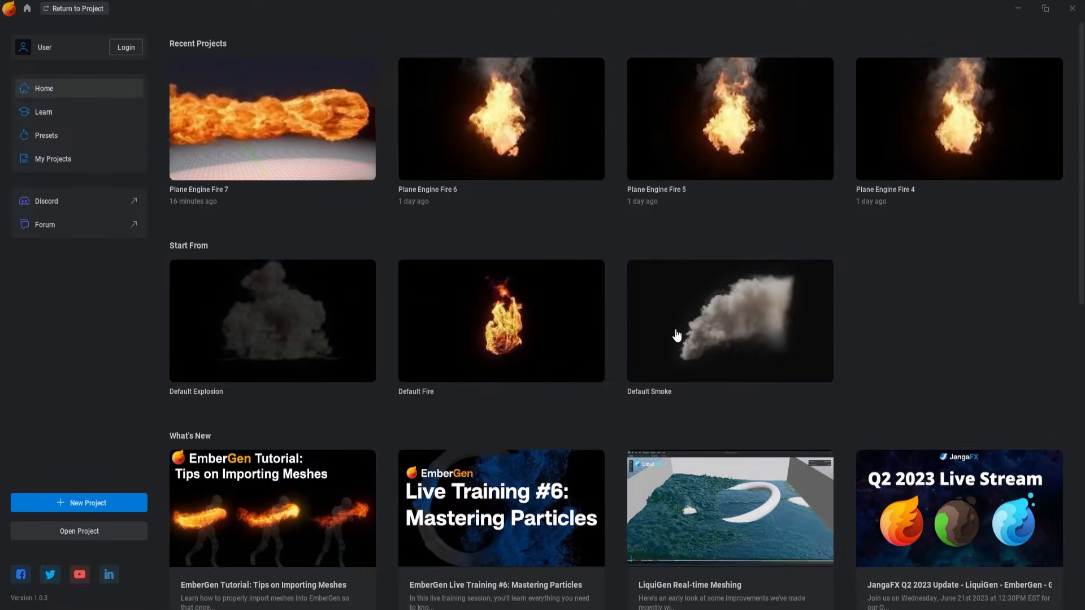
# - Look through the home screen's recent projects, starter templates and What's New entries
pyautogui.scroll(-3, 552, 358)
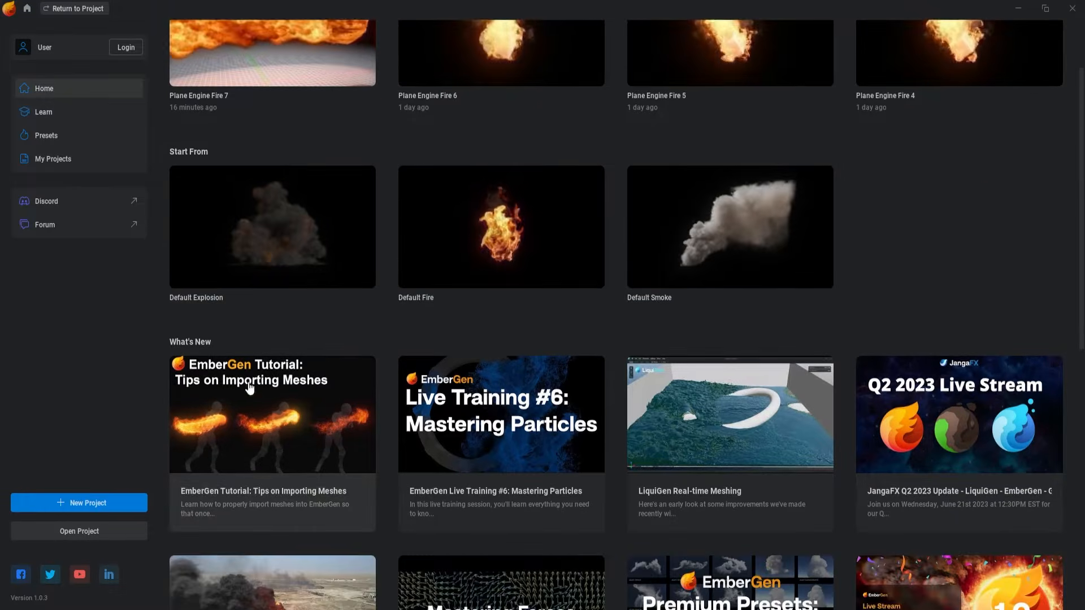
pyautogui.scroll(-4, 298, 369)
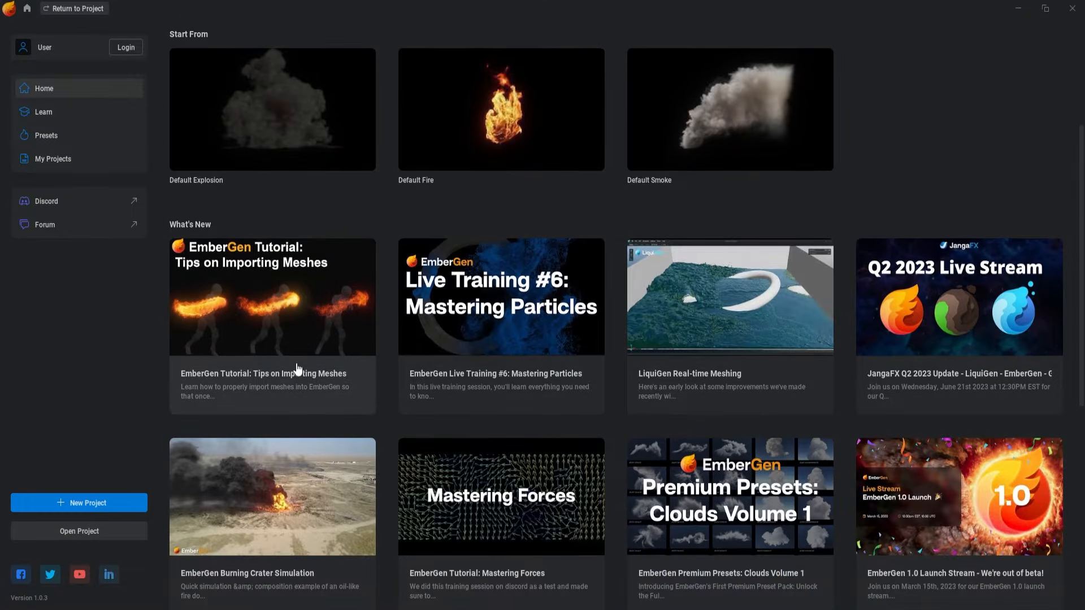
pyautogui.scroll(-5, 373, 303)
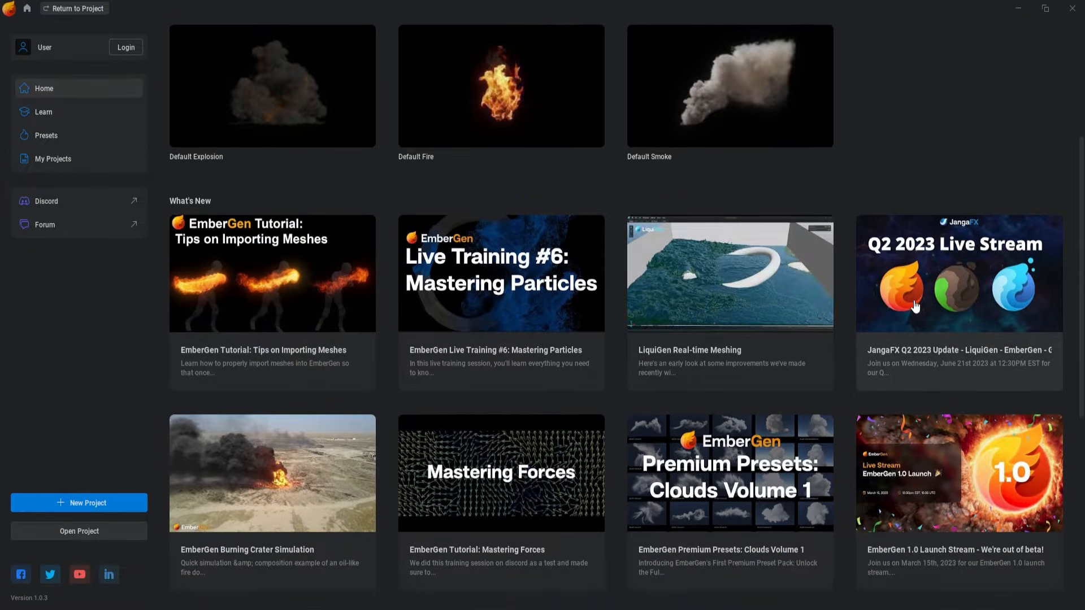
pyautogui.scroll(-3, 219, 360)
pyautogui.scroll(7, 781, 373)
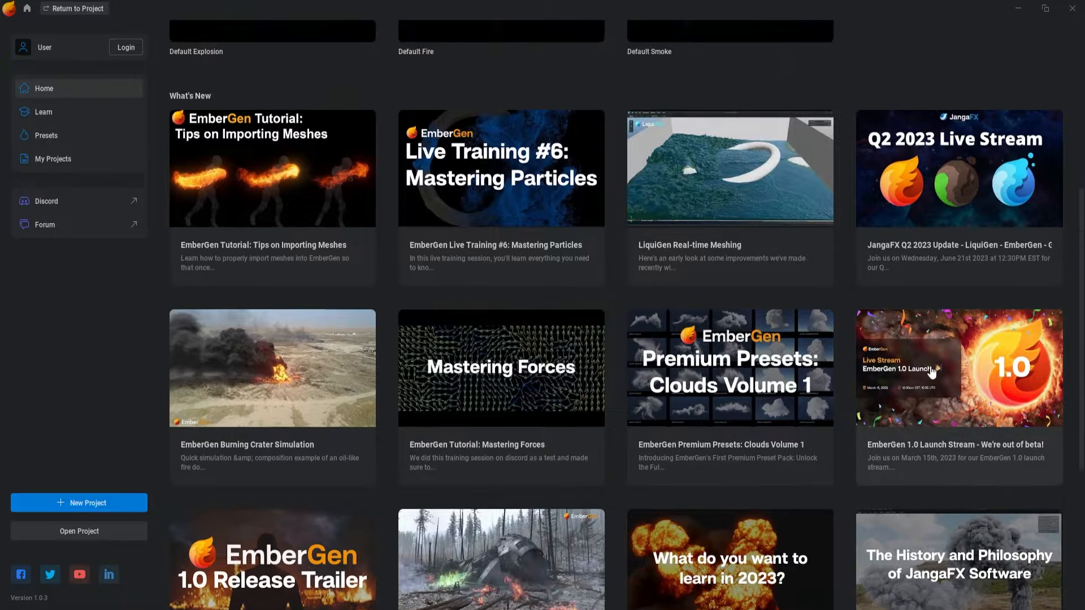
pyautogui.scroll(3, 610, 305)
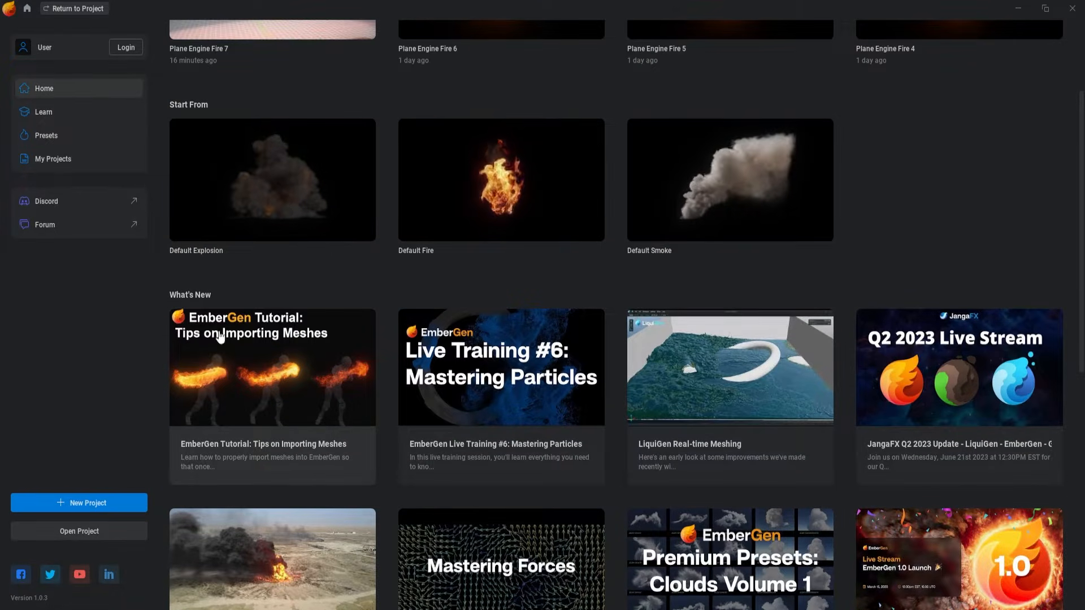
pyautogui.scroll(2, 304, 356)
pyautogui.scroll(-7, 581, 313)
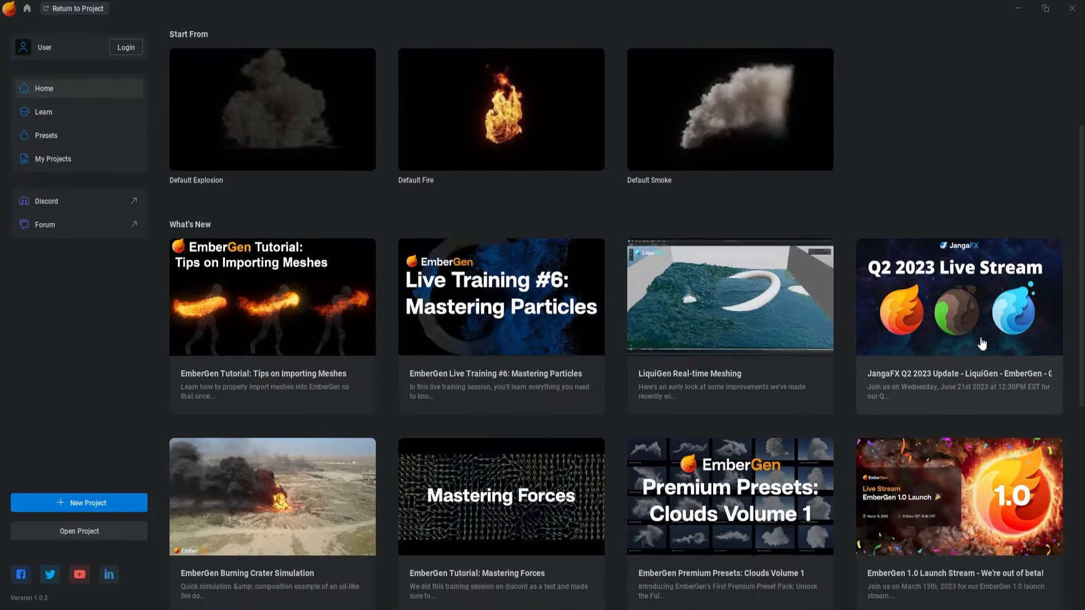
pyautogui.scroll(-10, 973, 360)
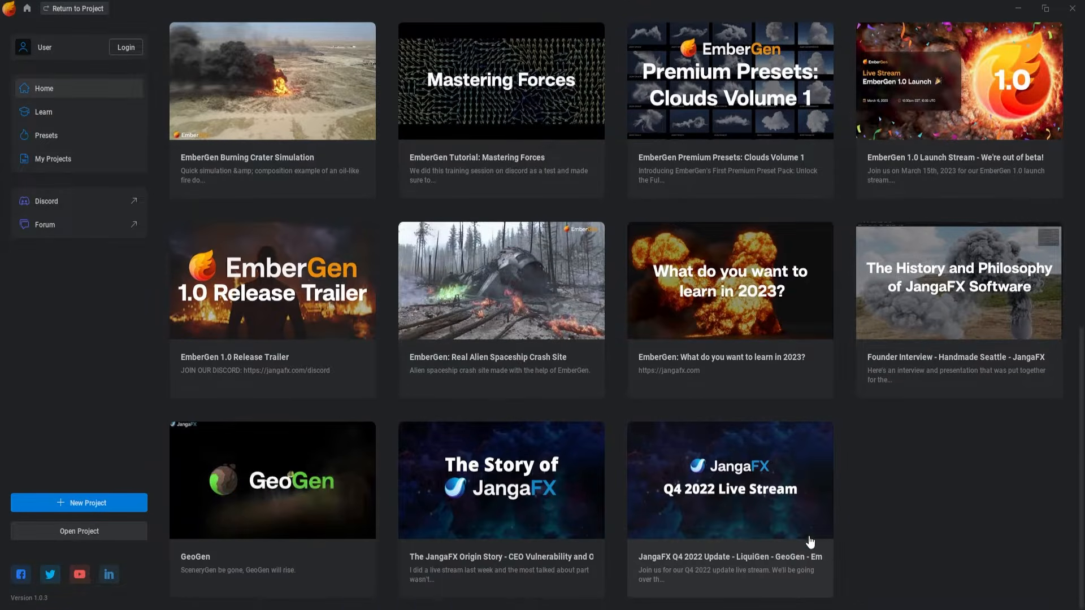
pyautogui.scroll(4, 681, 355)
pyautogui.scroll(14, 681, 355)
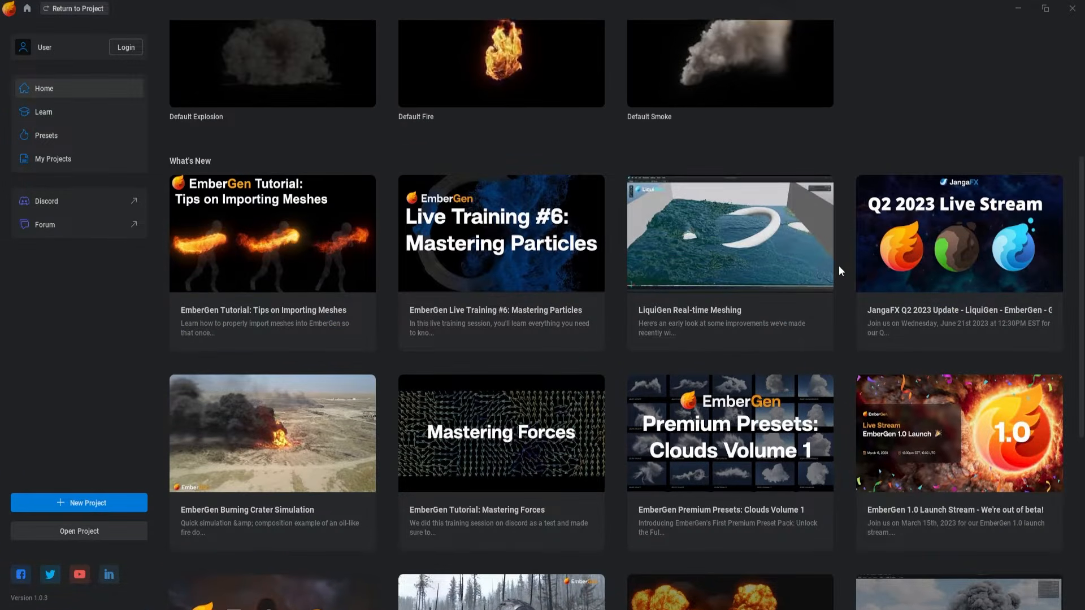
pyautogui.scroll(1, 768, 317)
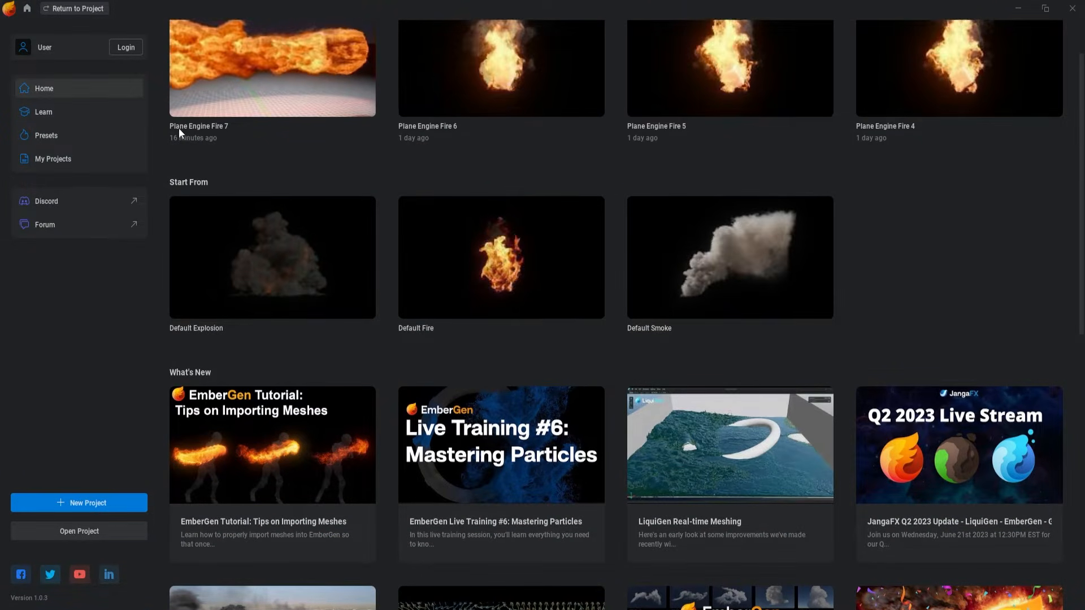
pyautogui.scroll(3, 386, 179)
# - Browse the Learn section's Tutorials, Live Streams and Guided Tours
pyautogui.click(64, 113)
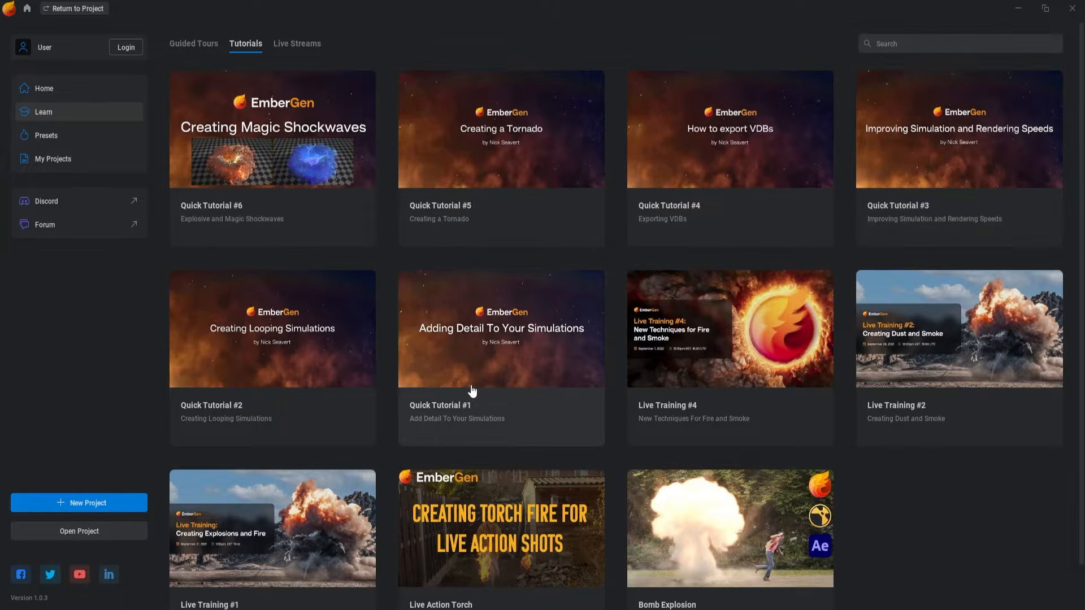
pyautogui.scroll(-1, 715, 489)
pyautogui.scroll(1, 314, 385)
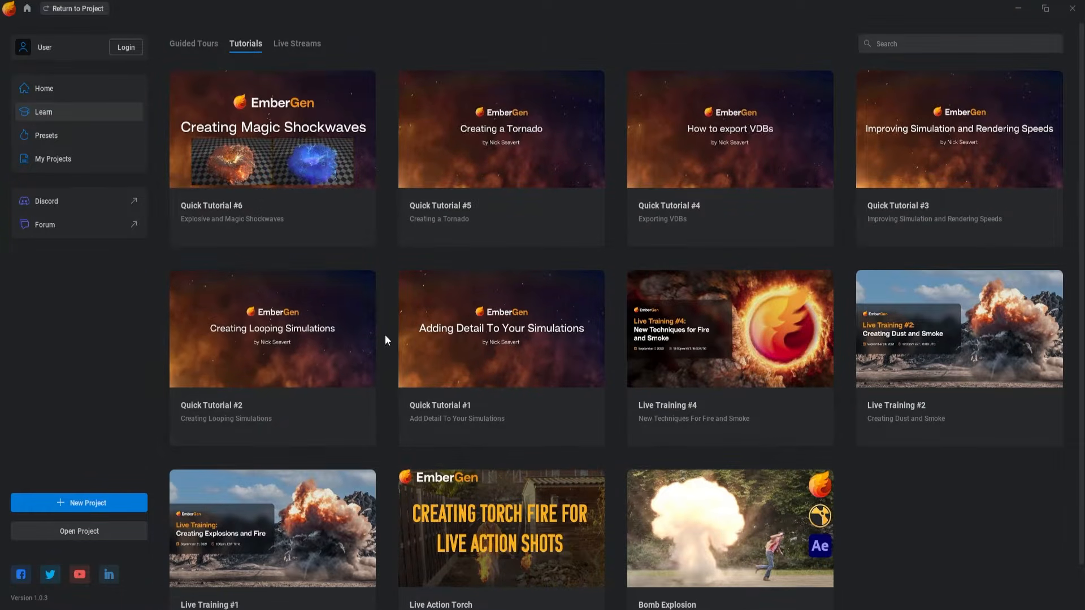
pyautogui.click(296, 44)
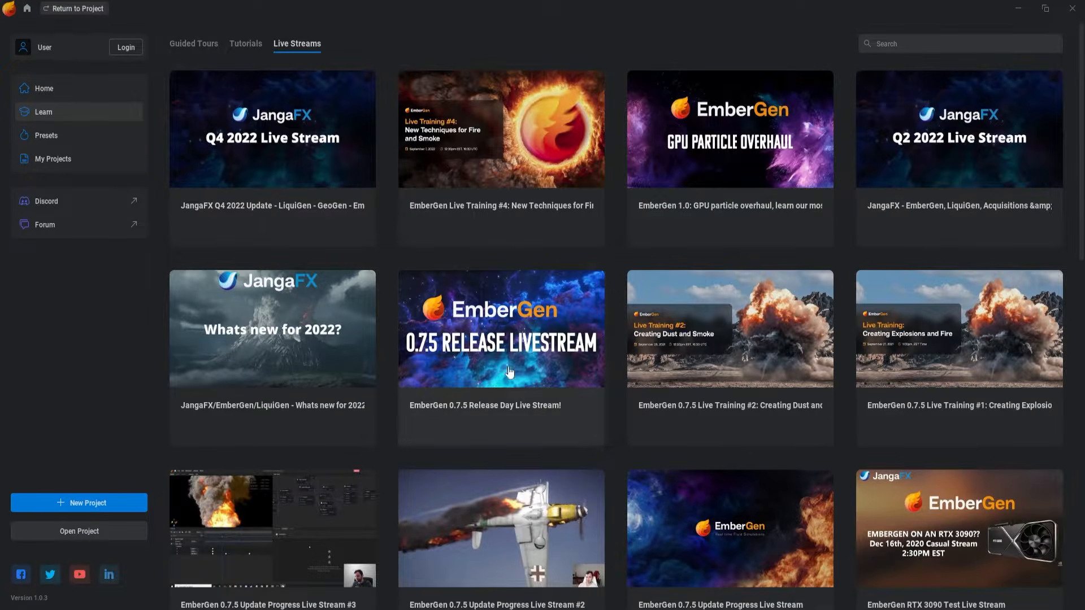
pyautogui.click(186, 40)
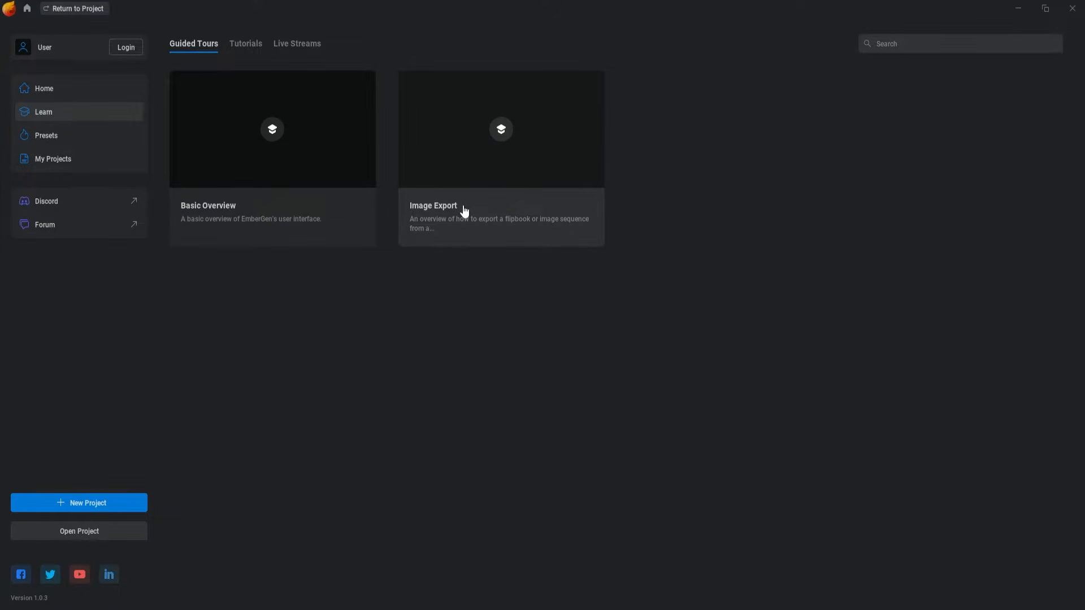
# - Start the Image Export guided tour, advance past its Render Node page, and leave the tour for the home screen
pyautogui.click(483, 209)
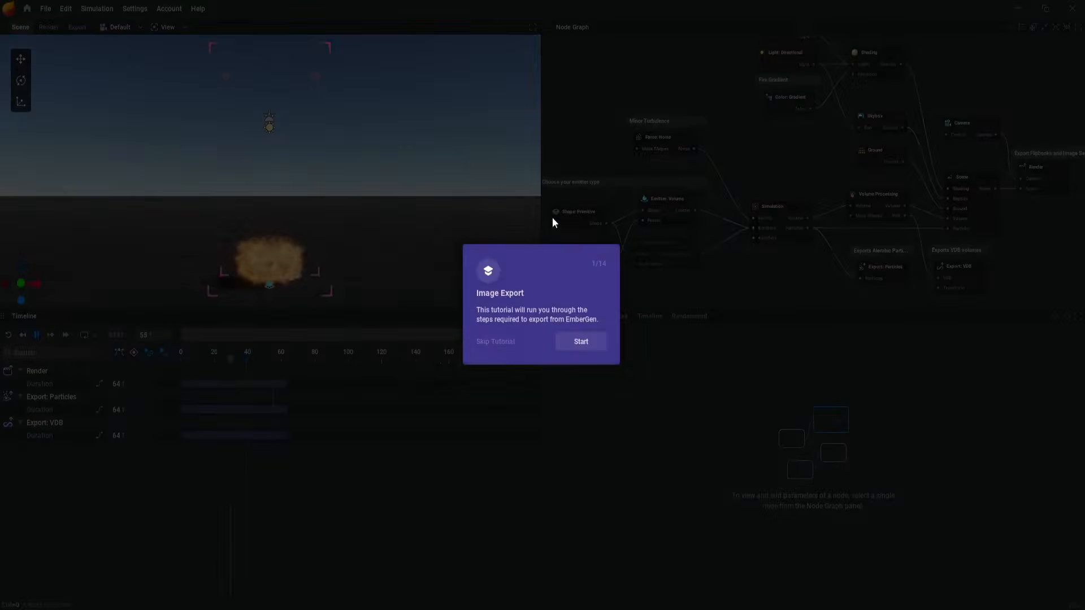
pyautogui.click(588, 339)
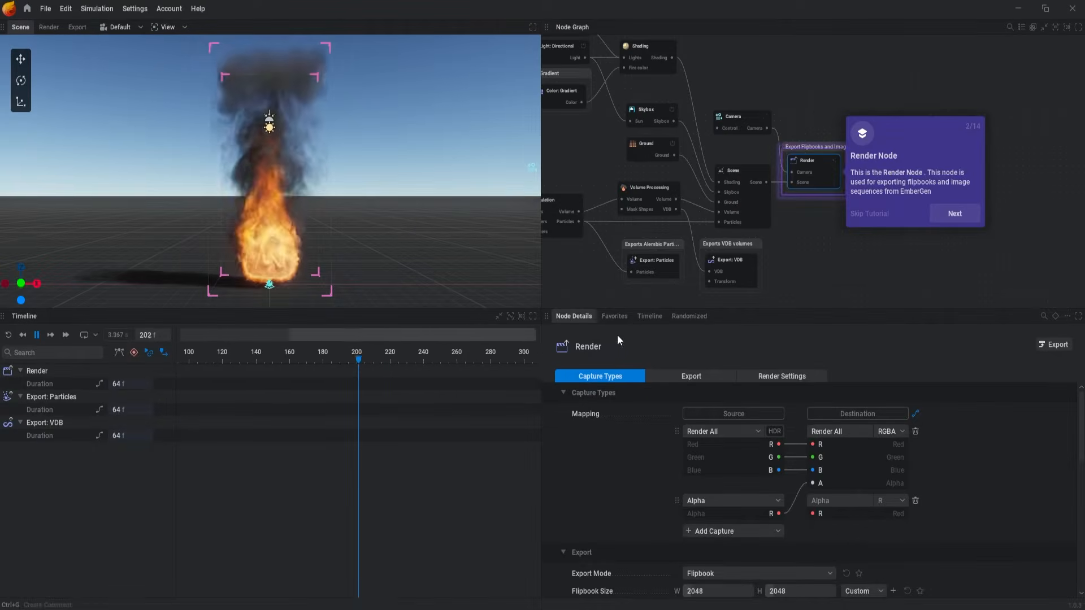
pyautogui.click(954, 213)
pyautogui.click(517, 540)
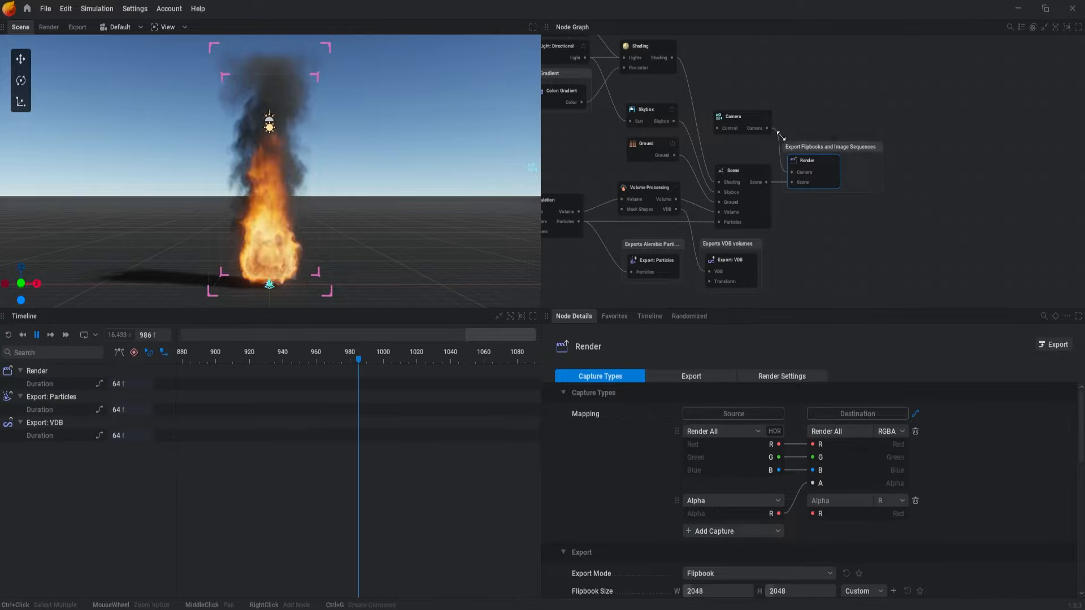
pyautogui.click(27, 11)
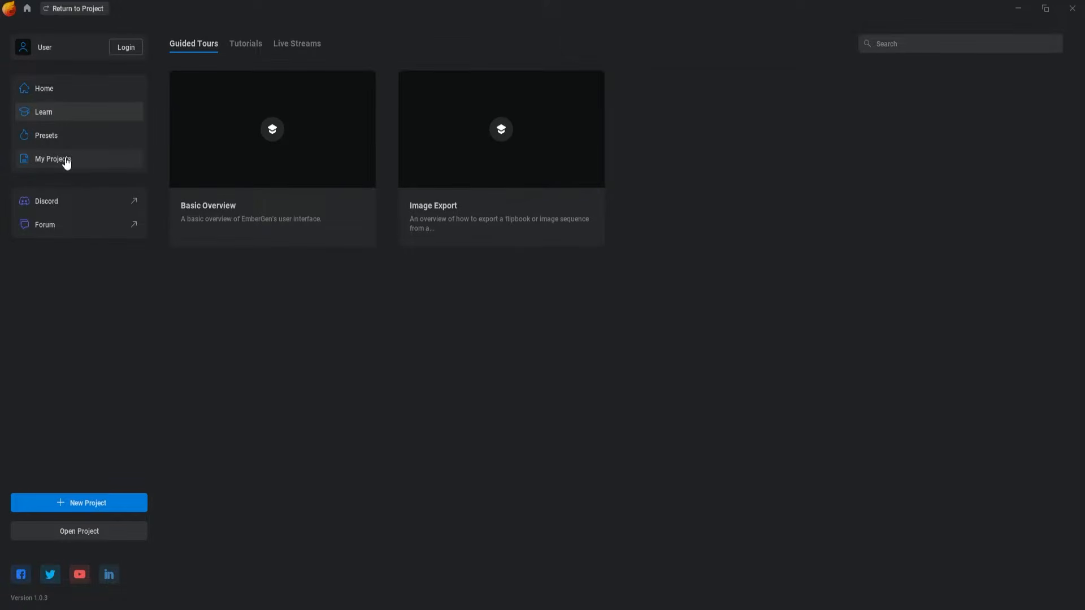
# - Find the Dry Ice Smoke 2 preset in the preset library and open it to view its simulation
pyautogui.click(51, 139)
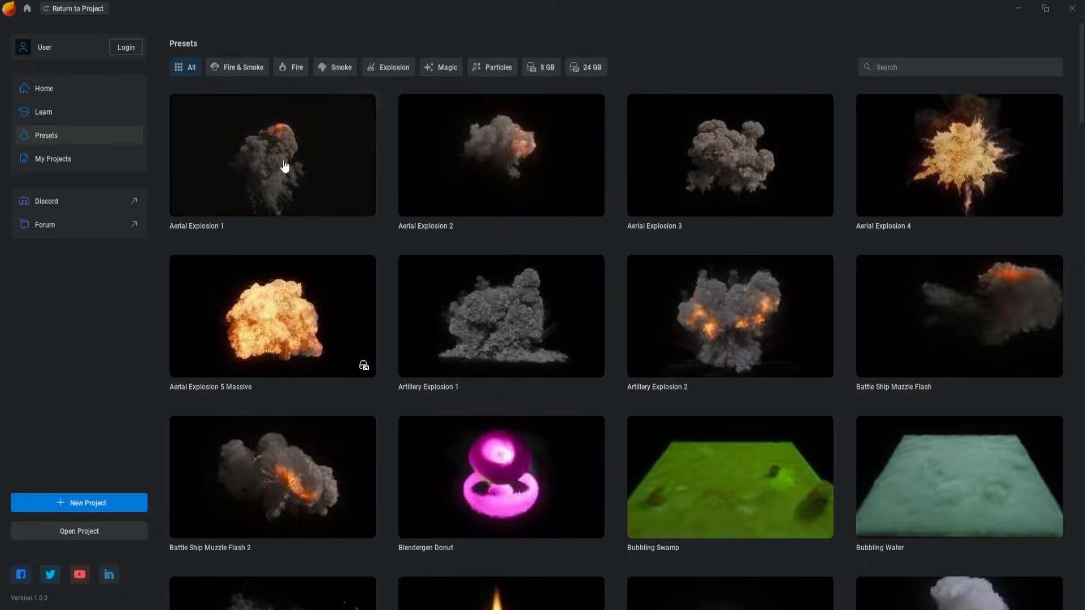
pyautogui.scroll(-4, 958, 182)
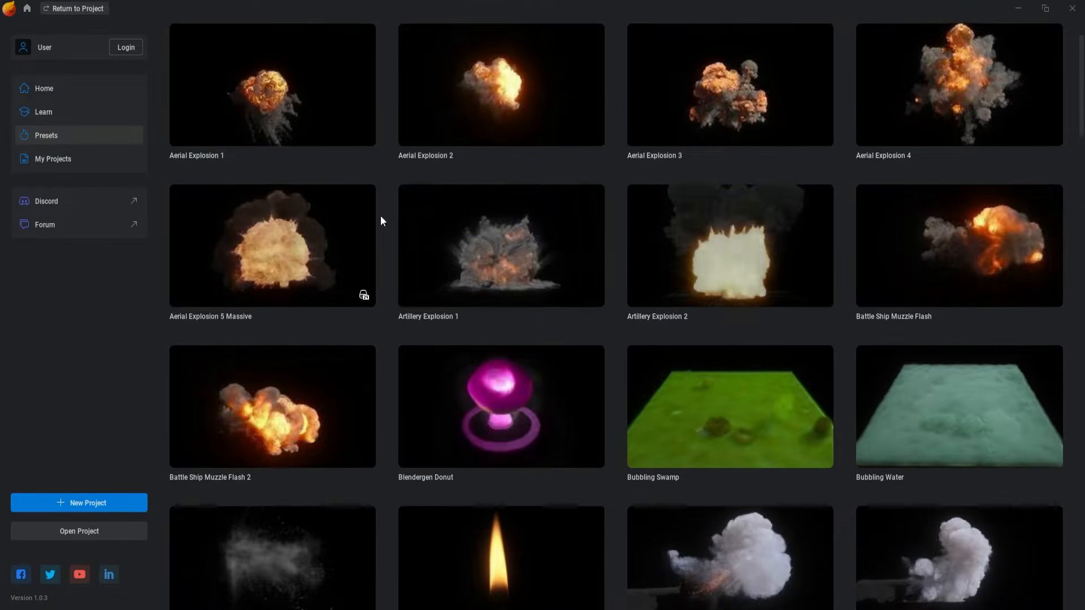
pyautogui.scroll(-3, 796, 244)
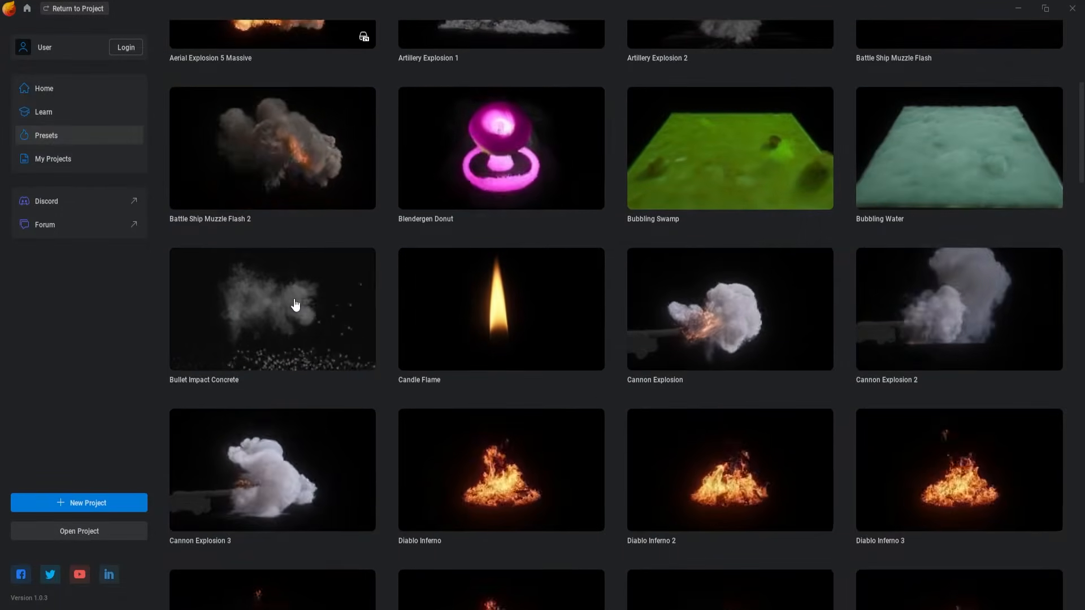
pyautogui.scroll(-6, 553, 293)
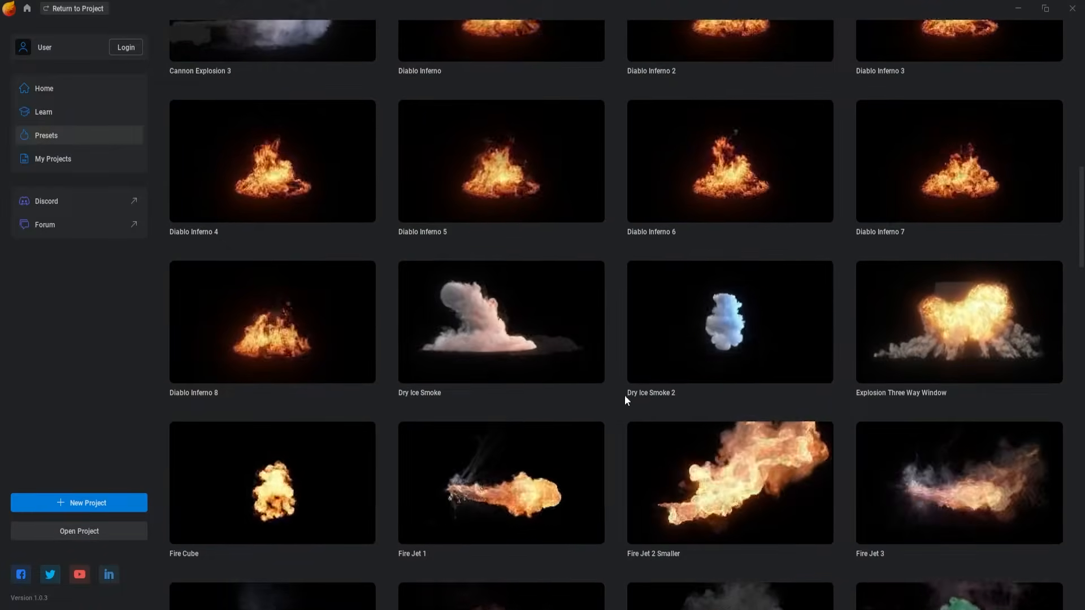
pyautogui.click(767, 320)
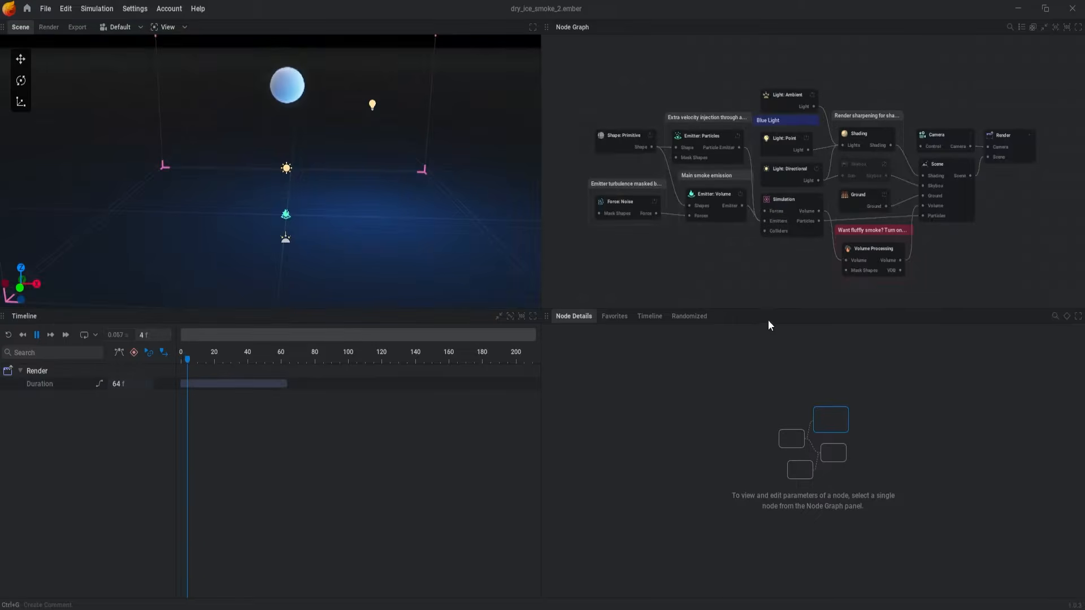
pyautogui.moveTo(268, 149)
pyautogui.mouseDown()
pyautogui.moveTo(243, 150)
pyautogui.moveTo(265, 139)
pyautogui.moveTo(260, 156)
pyautogui.moveTo(273, 154)
pyautogui.mouseUp()
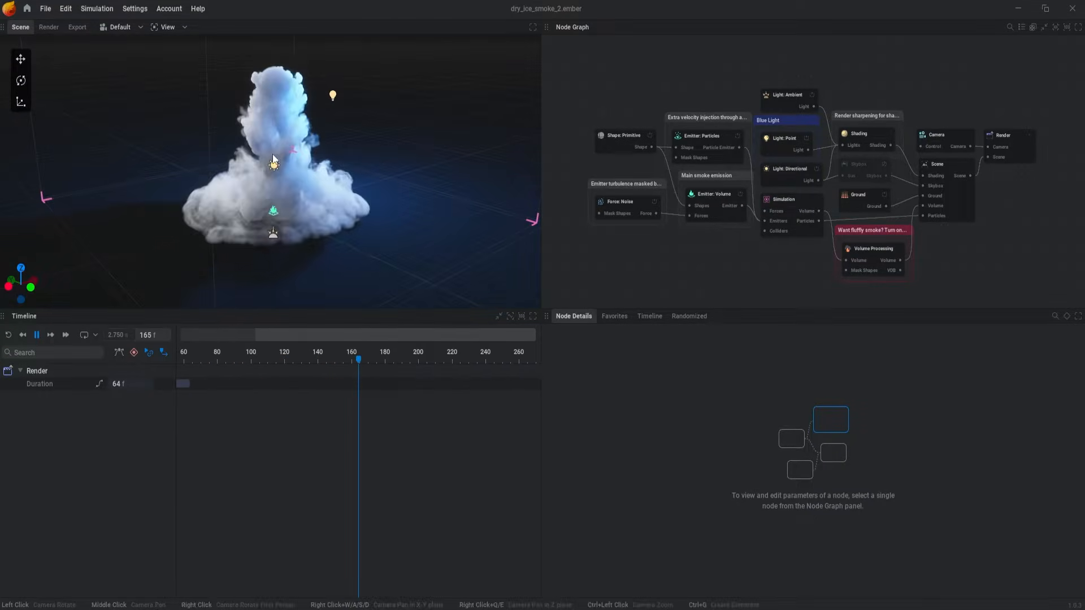
# - Return to the preset library, browse it, and filter the presets by Fire & Smoke and by Fire
pyautogui.click(32, 9)
pyautogui.scroll(-2, 593, 330)
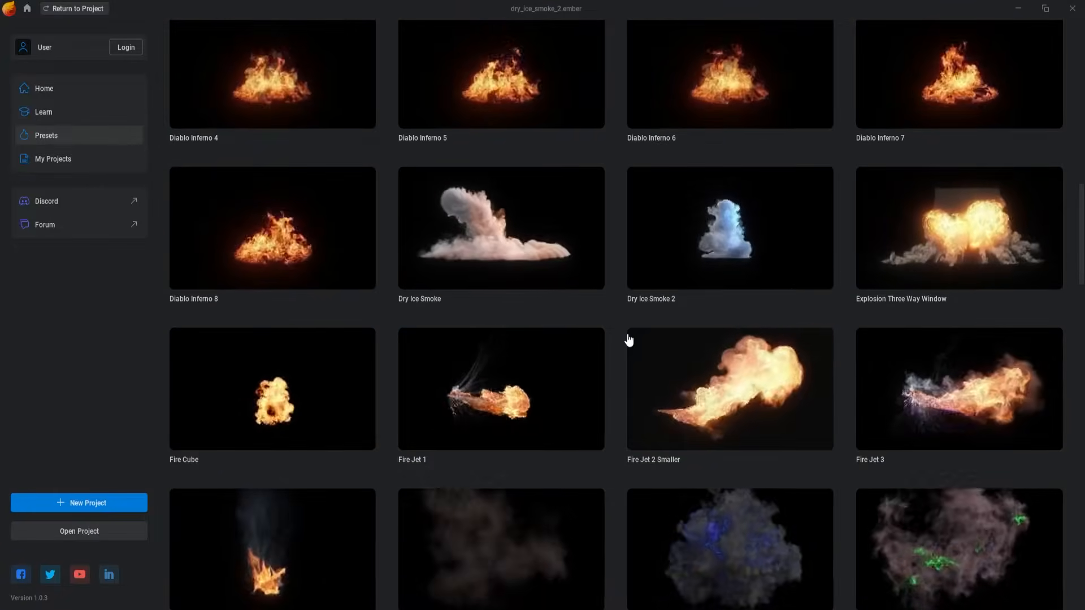
pyautogui.scroll(-5, 629, 339)
pyautogui.scroll(2, 705, 331)
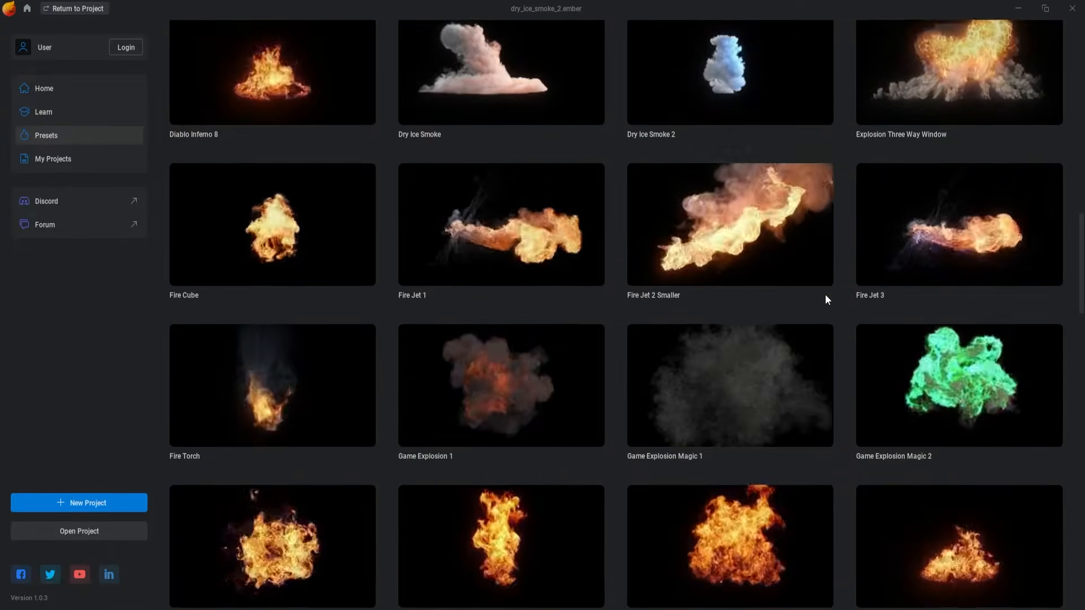
pyautogui.scroll(10, 825, 300)
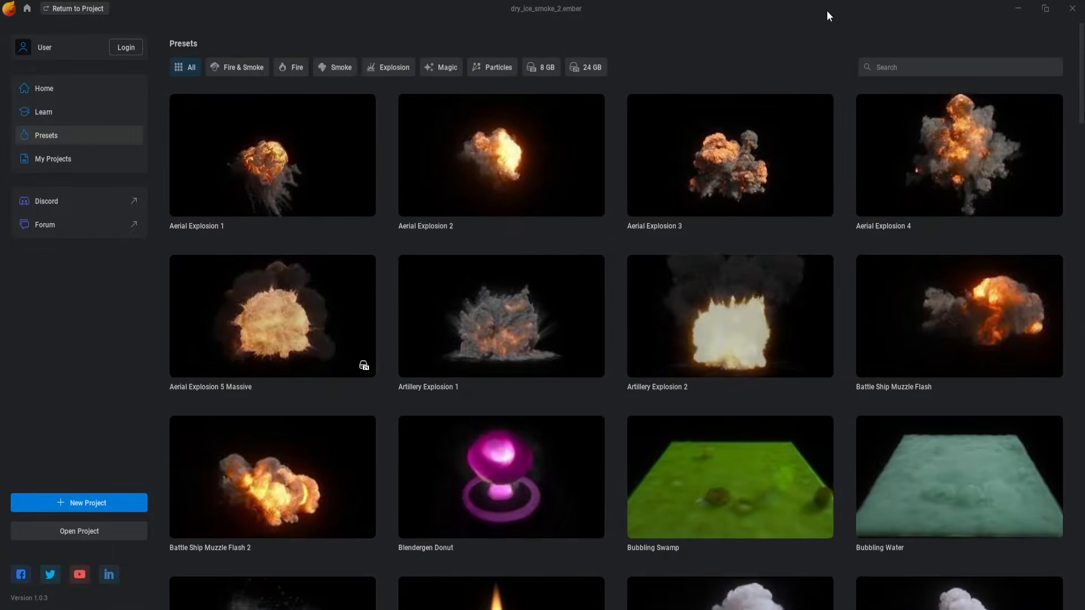
pyautogui.click(240, 68)
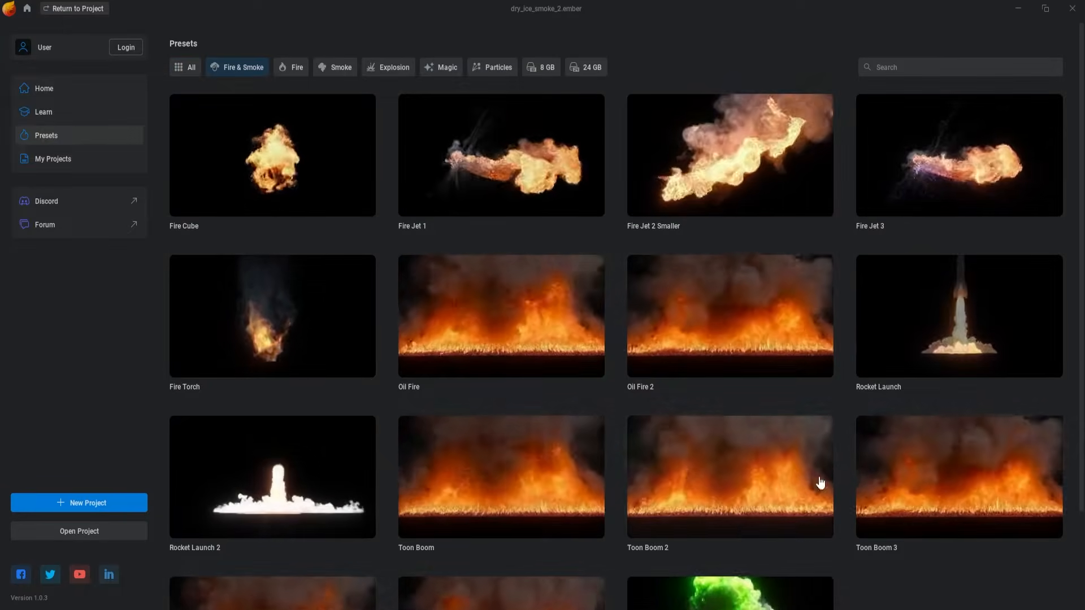
pyautogui.click(295, 67)
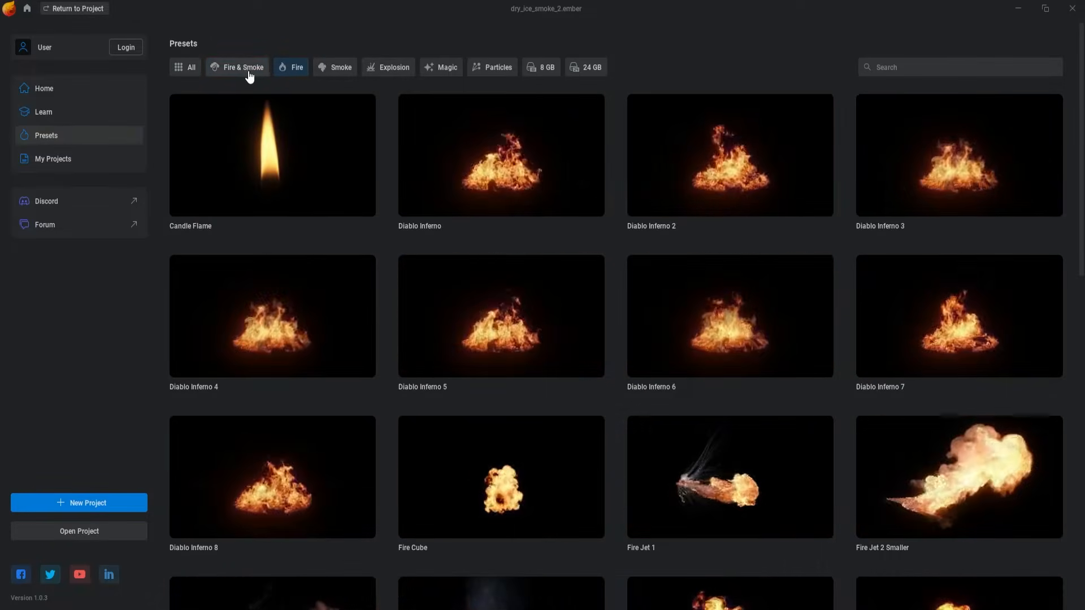
# - Filter the presets by Smoke, Explosion, Magic, Particles, 8 GB and 24 GB in turn, and return to showing all presets
pyautogui.click(341, 73)
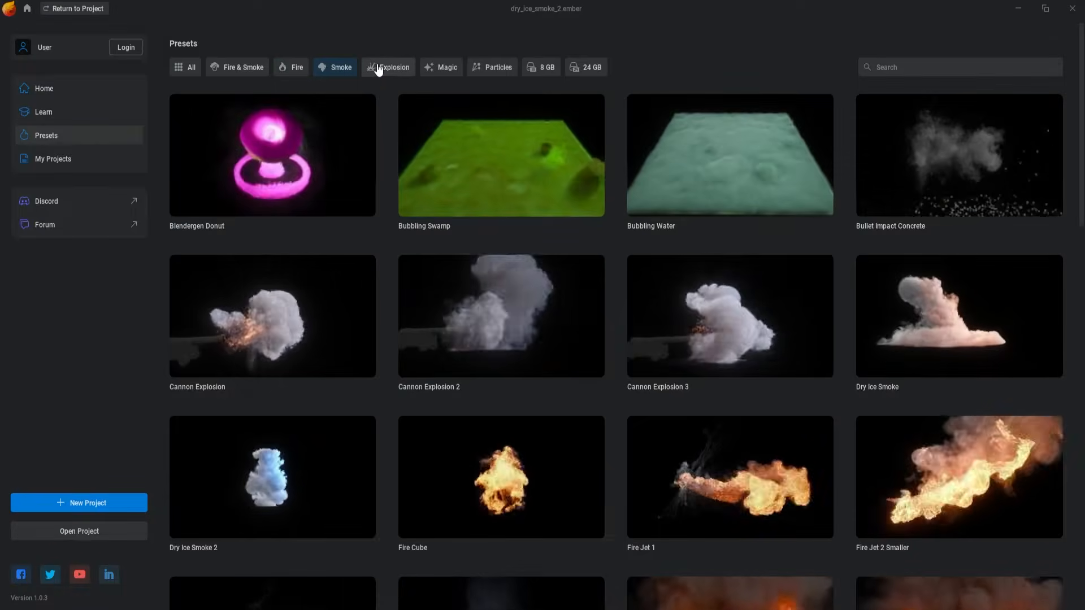
pyautogui.click(389, 69)
pyautogui.click(449, 71)
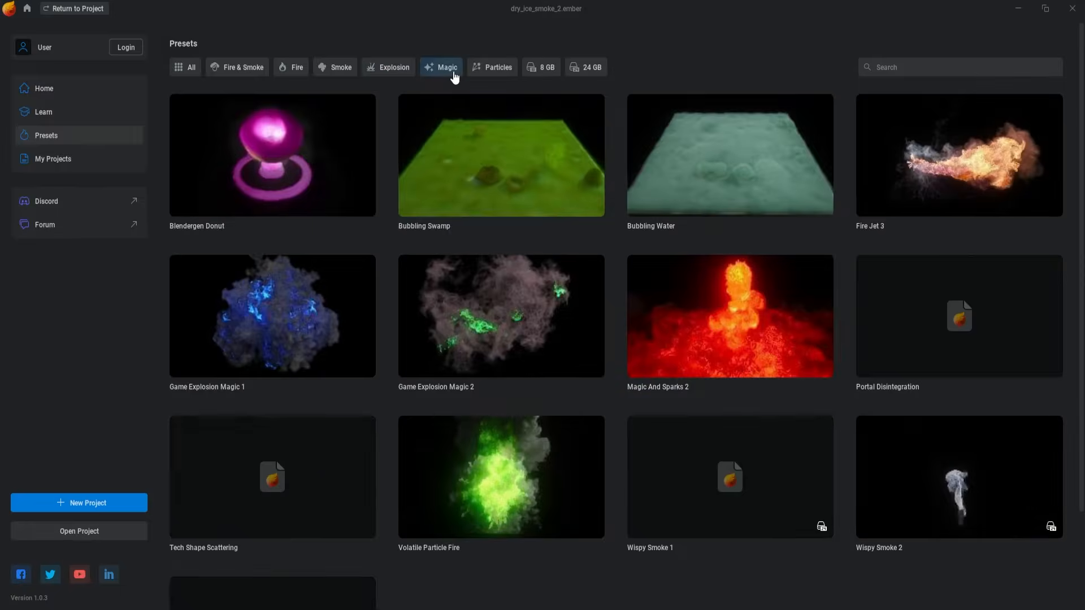
pyautogui.click(496, 69)
pyautogui.click(539, 68)
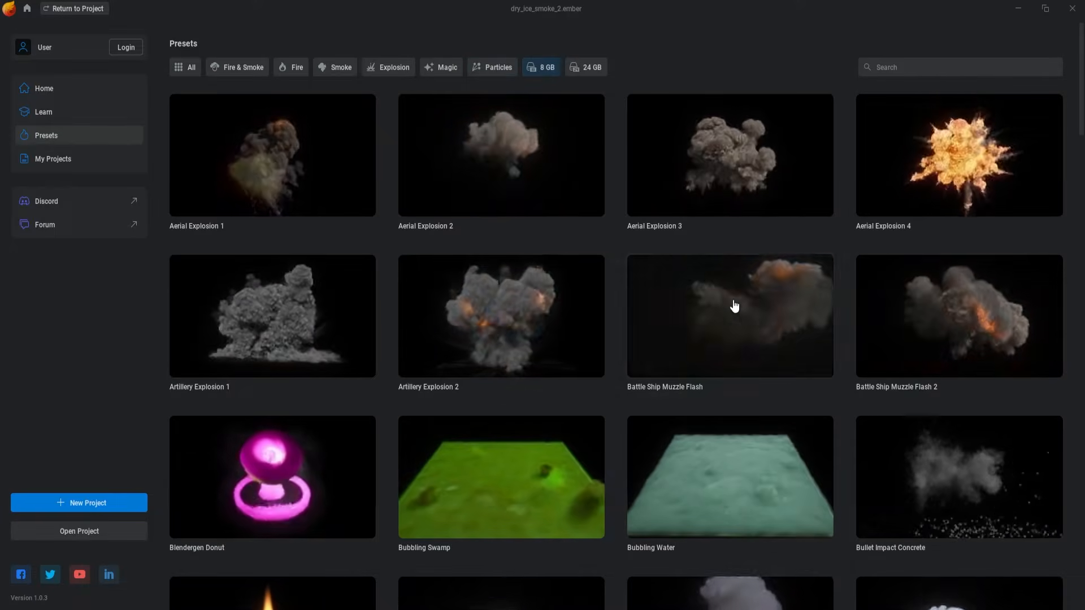
pyautogui.click(589, 69)
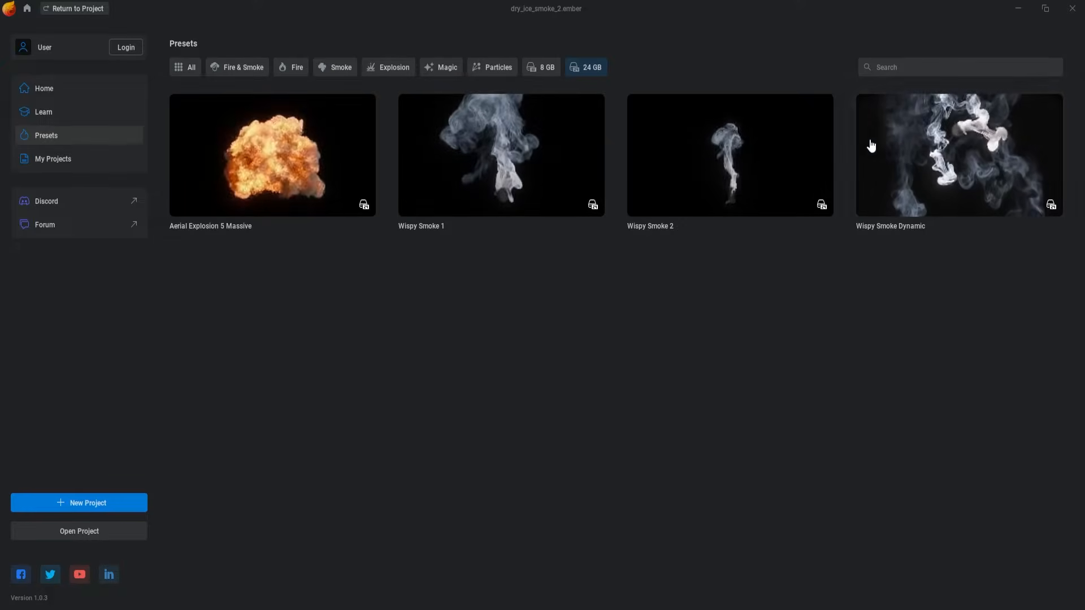
pyautogui.click(185, 67)
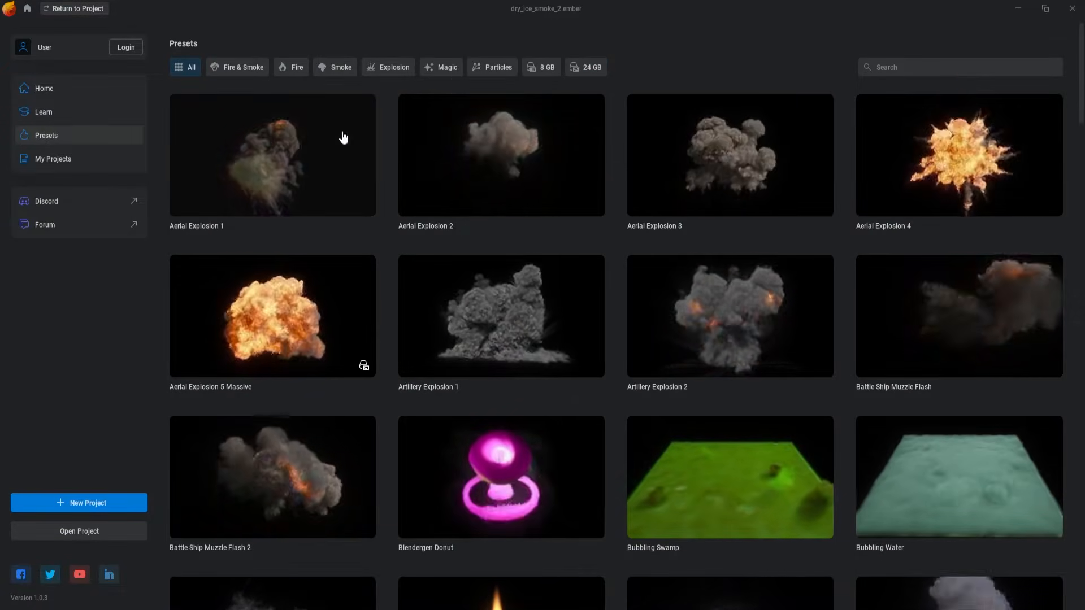
# - Search the preset library for "game" and for "smoke", clearing the search each time
pyautogui.click(906, 66)
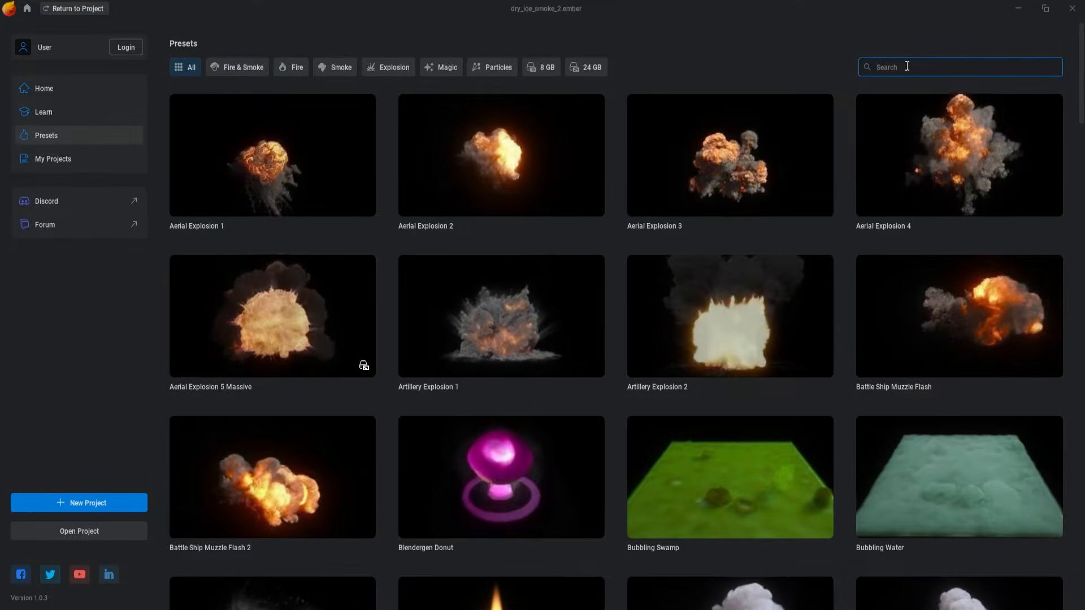
pyautogui.write('game')
pyautogui.press('BackSpace')
pyautogui.press('BackSpace')
pyautogui.press('BackSpace')
pyautogui.press('BackSpace')
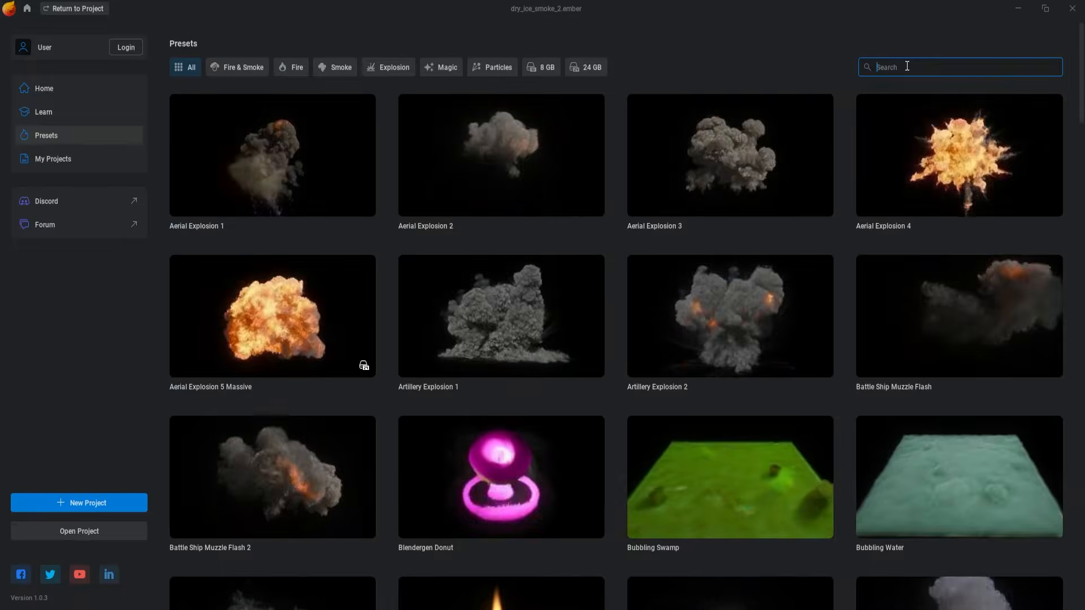
pyautogui.write('smoke')
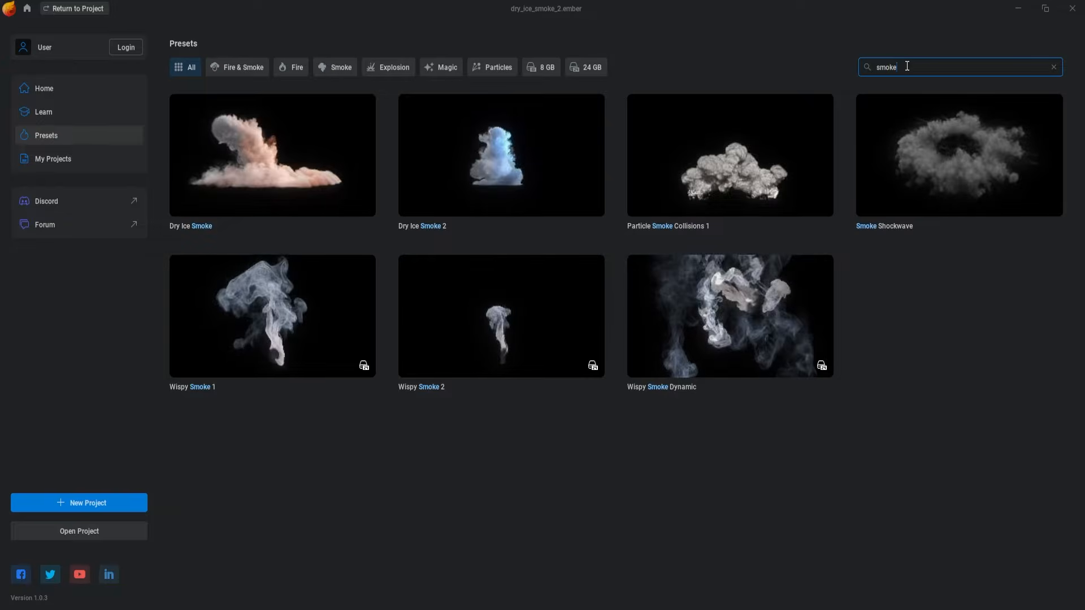
pyautogui.press('BackSpace')
pyautogui.press('BackSpace')
pyautogui.press('BackSpace')
pyautogui.press('BackSpace')
pyautogui.press('BackSpace')
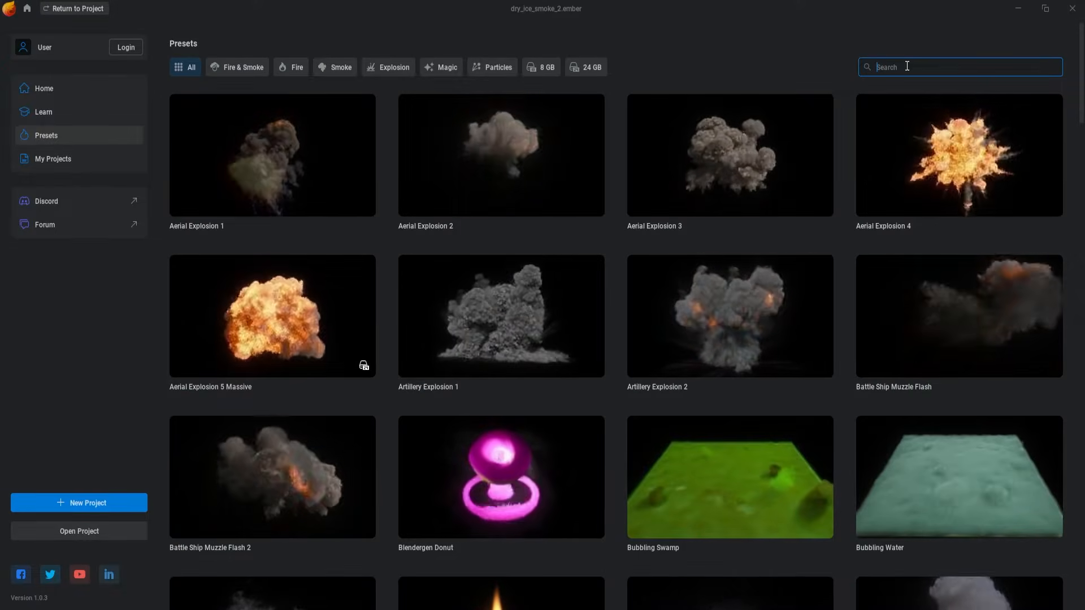
# - Browse the saved projects in My Projects and open Diablo Inferno to view its simulation
pyautogui.click(68, 160)
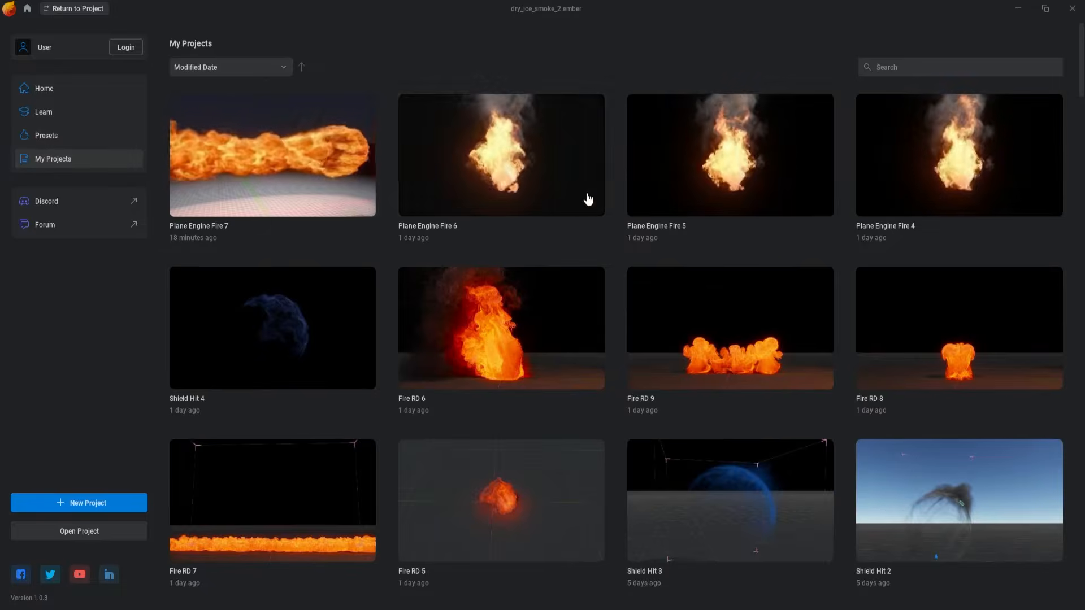
pyautogui.scroll(-5, 601, 242)
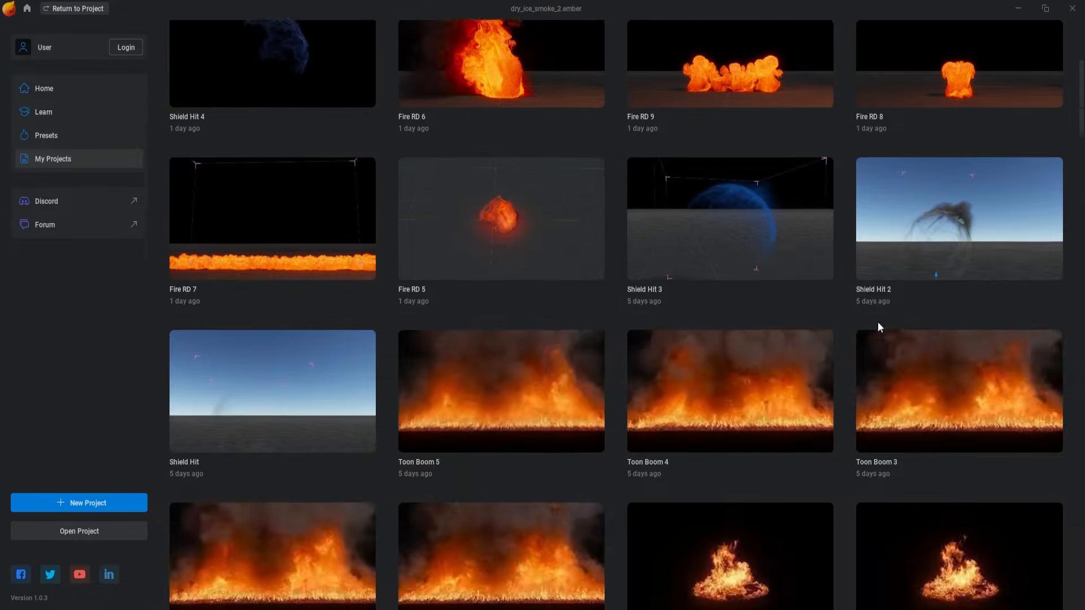
pyautogui.scroll(-8, 717, 464)
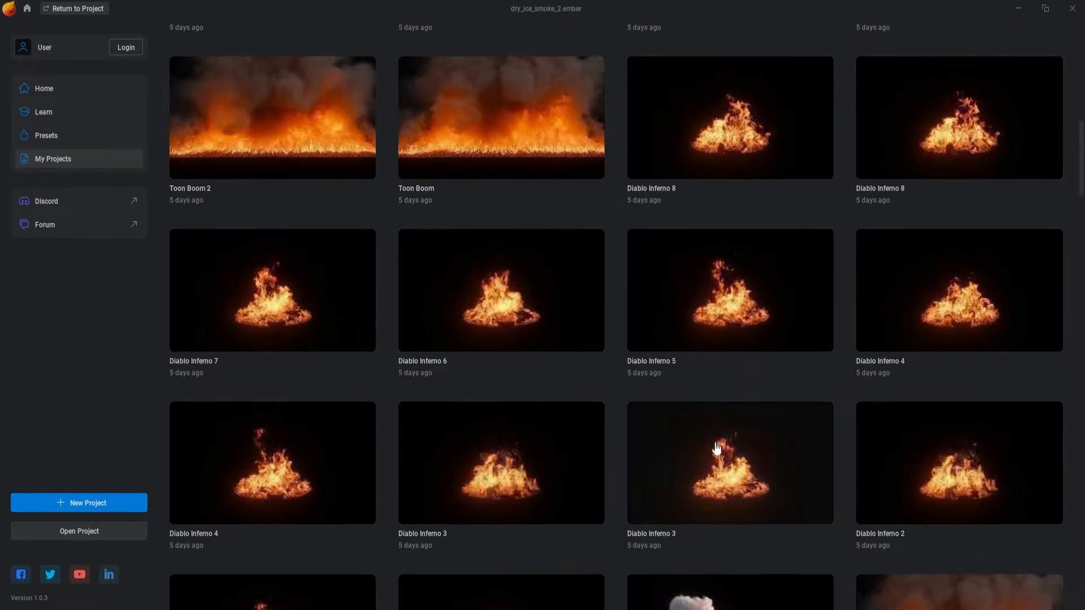
pyautogui.scroll(-6, 735, 458)
pyautogui.click(533, 368)
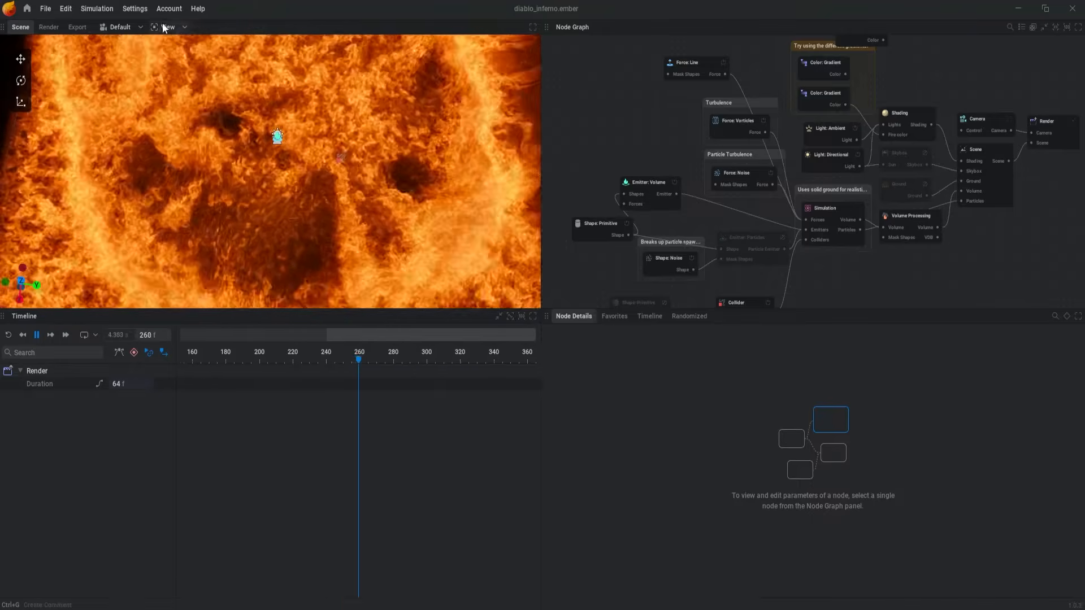
# - Go back to the home screen and start a new project
pyautogui.click(27, 8)
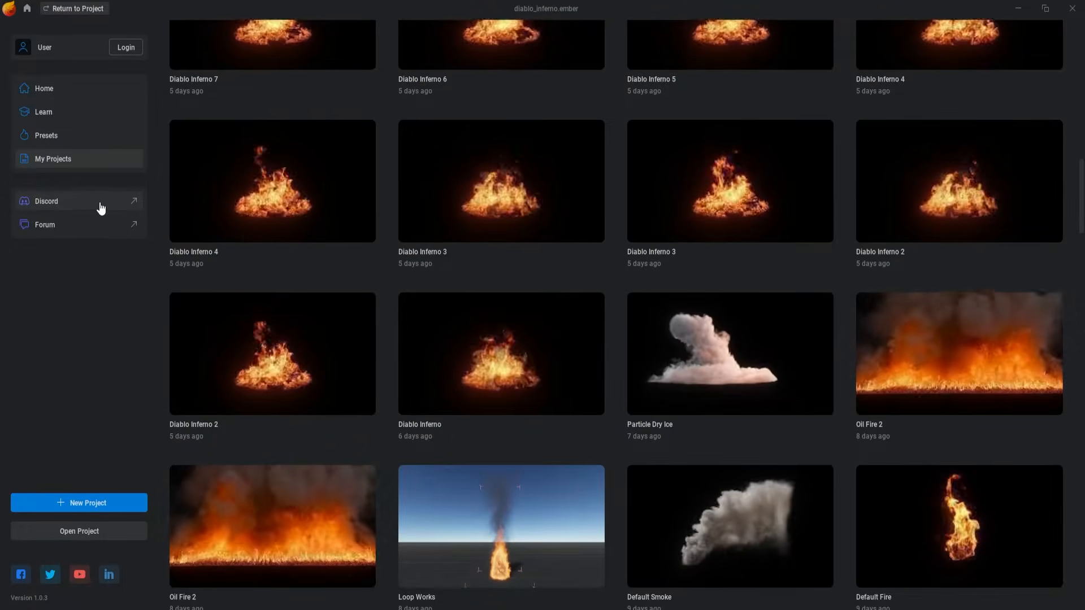
pyautogui.scroll(-1, 239, 480)
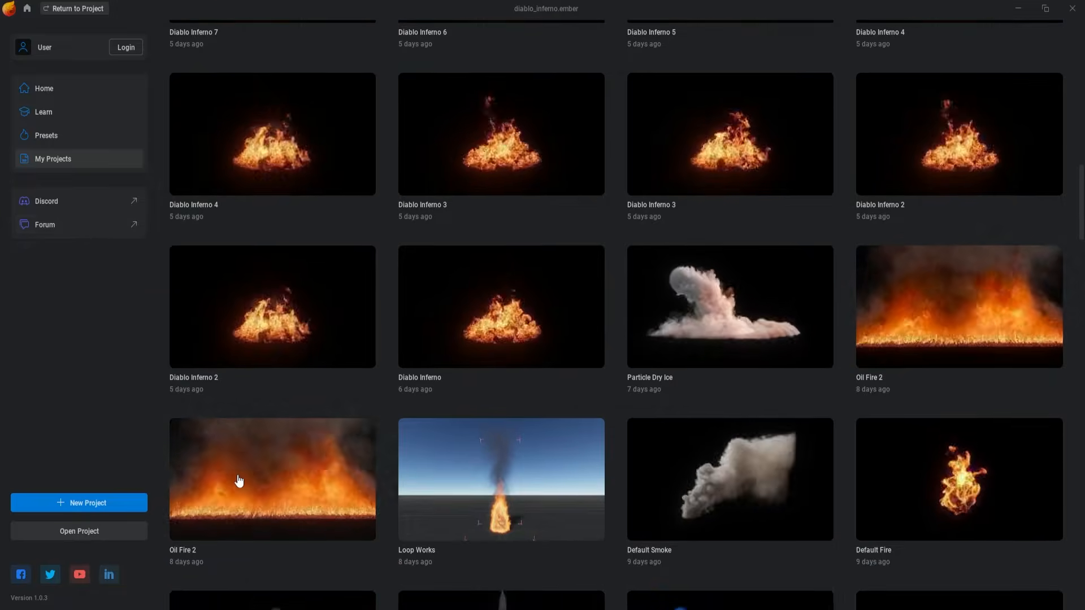
pyautogui.click(95, 507)
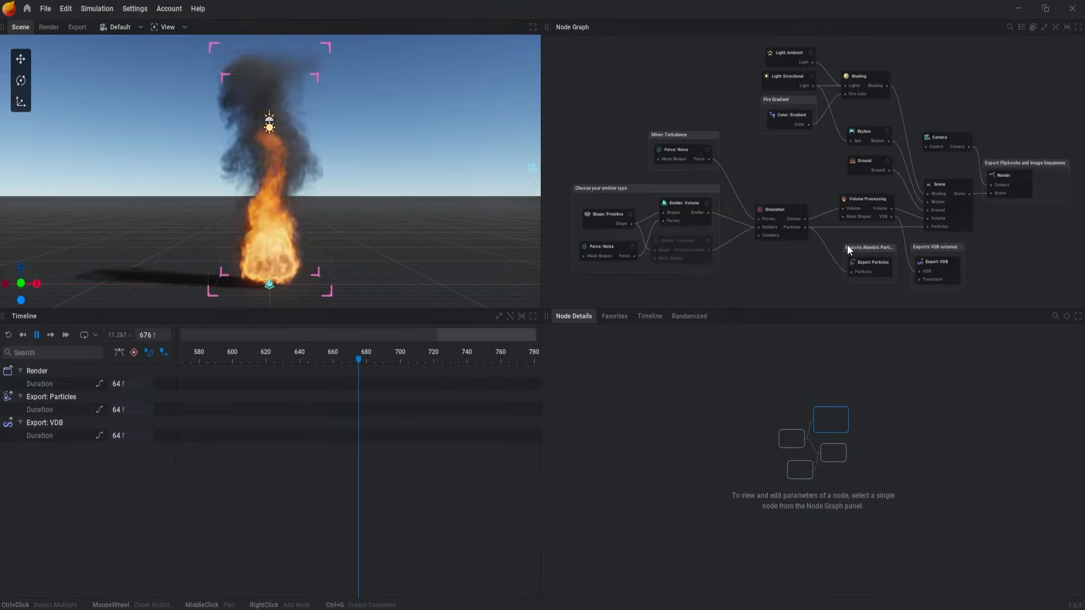
# - Open the Plane Engine Fire 7 project from the home screen and review the available file commands, including recent projects and saving options
pyautogui.click(27, 9)
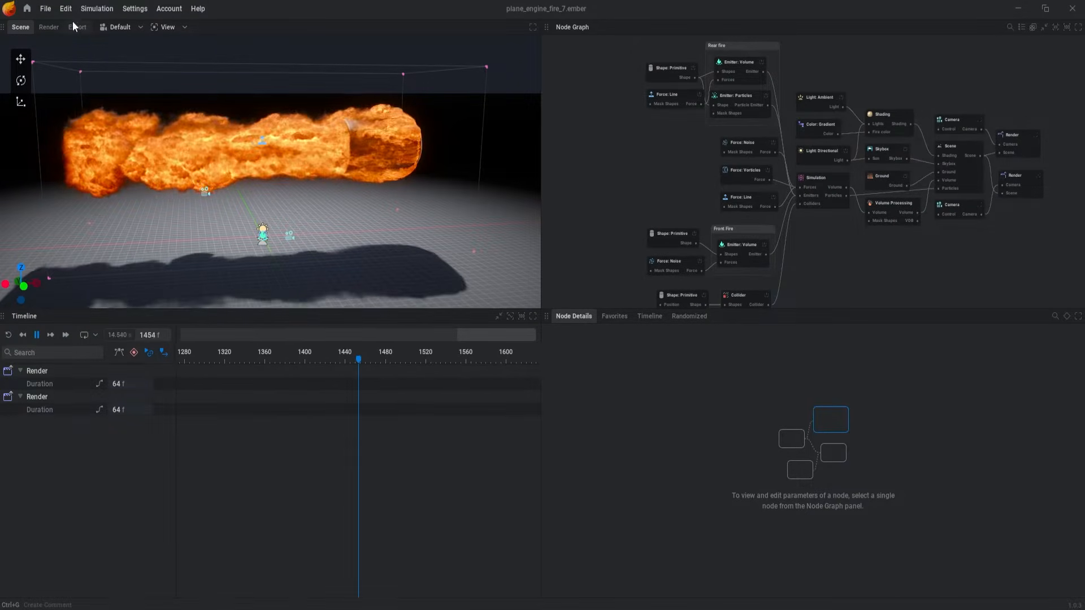
pyautogui.click(46, 9)
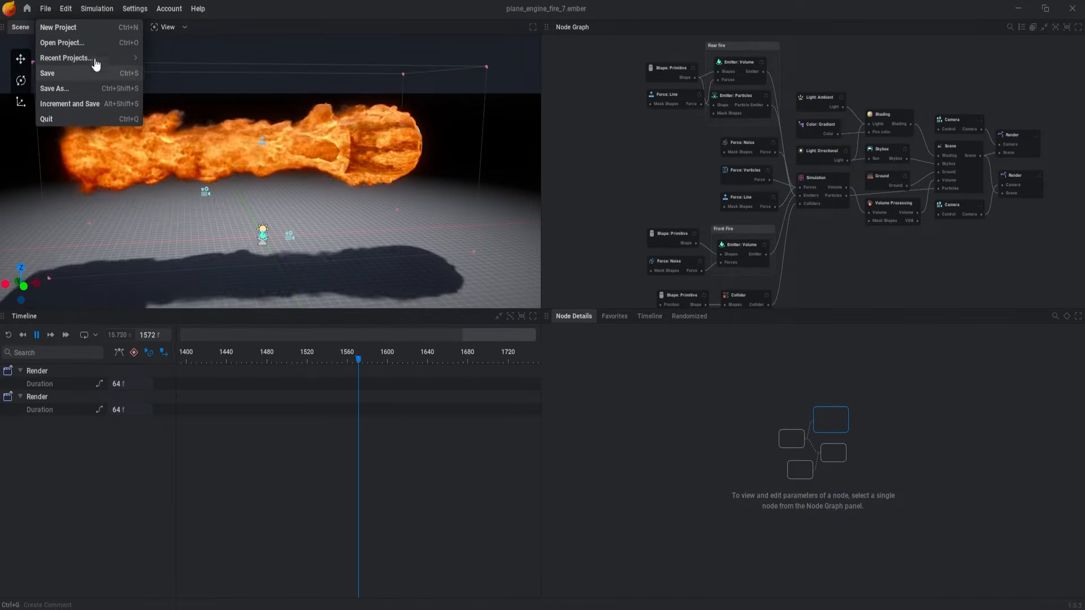
pyautogui.moveTo(74, 57)
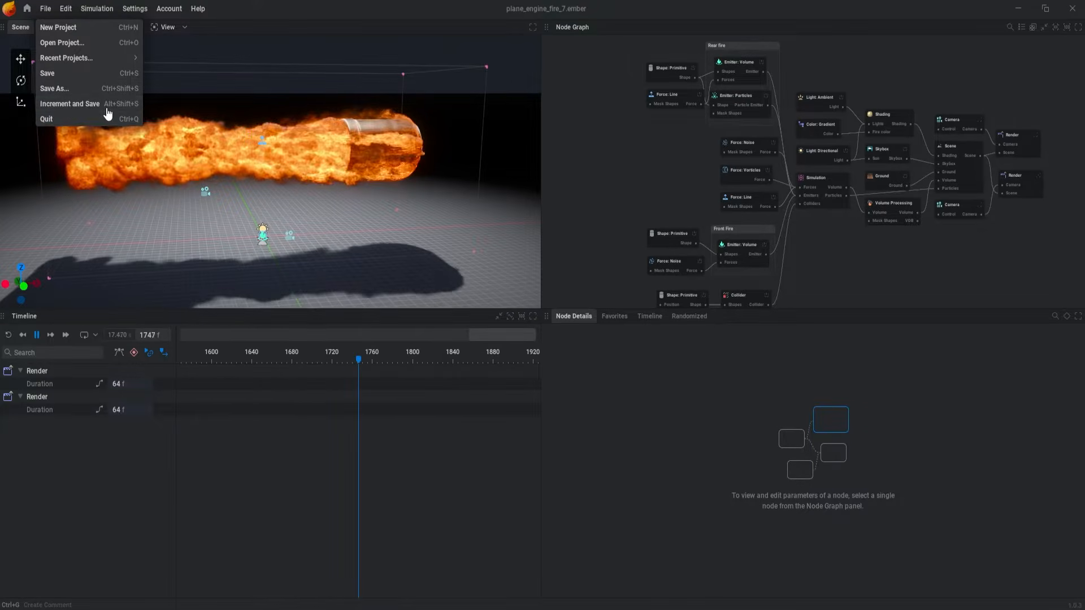
pyautogui.click(588, 115)
# - Set the radius of the front fire's Shape: Primitive cylinder to 27 m and save the project with Increment and Save
pyautogui.click(666, 236)
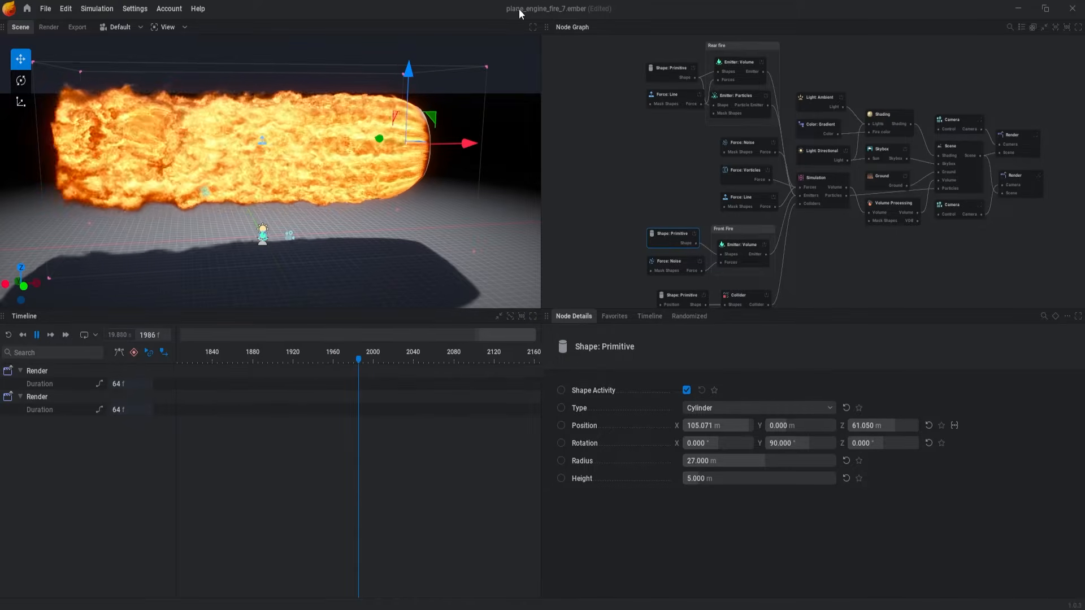
pyautogui.click(619, 110)
pyautogui.click(45, 9)
pyautogui.click(64, 105)
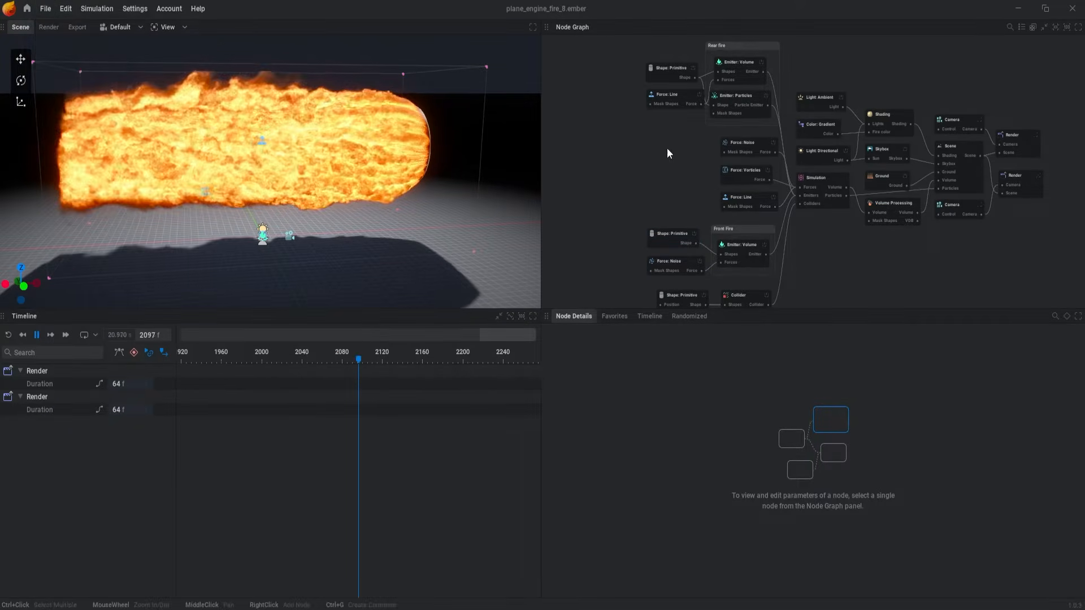
# - Reopen Plane Engine Fire 7 from the home screen, and switch to plane_engine_fire_8.ember through the recent projects to compare the versions
pyautogui.click(28, 9)
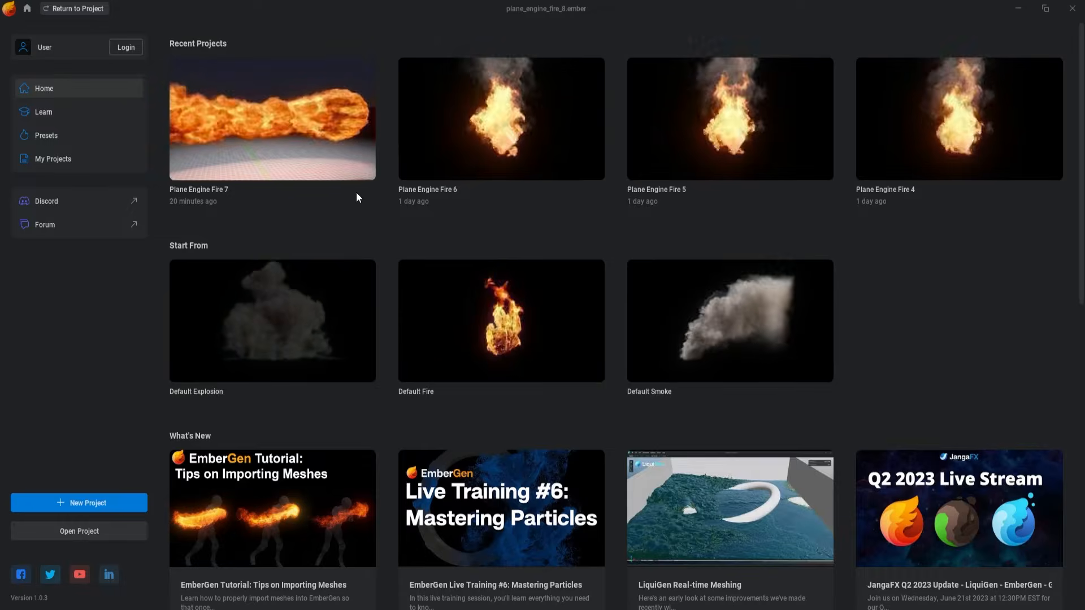
pyautogui.click(325, 136)
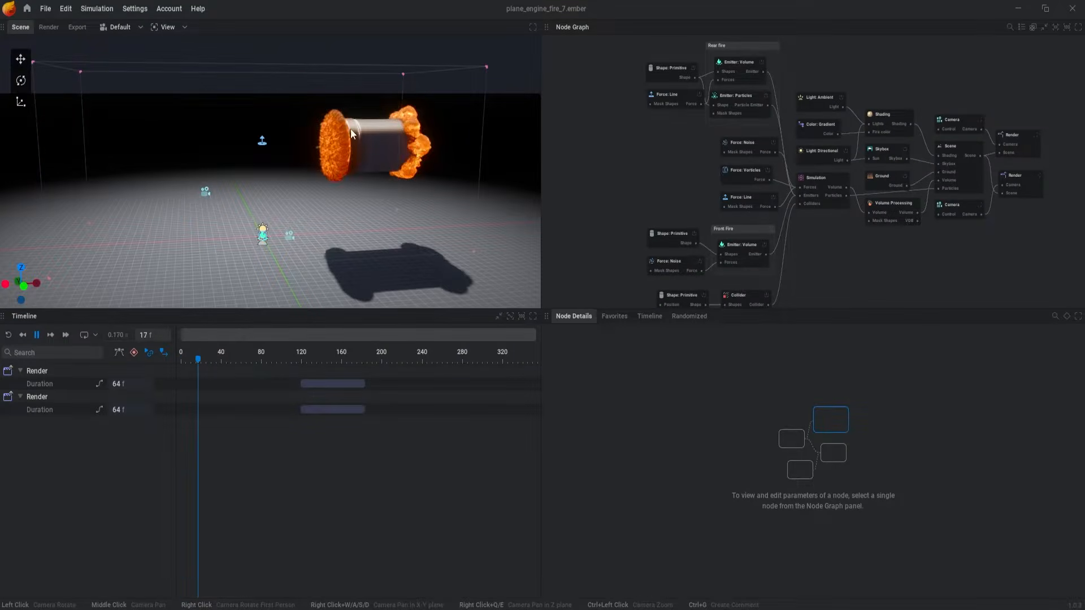
pyautogui.click(45, 9)
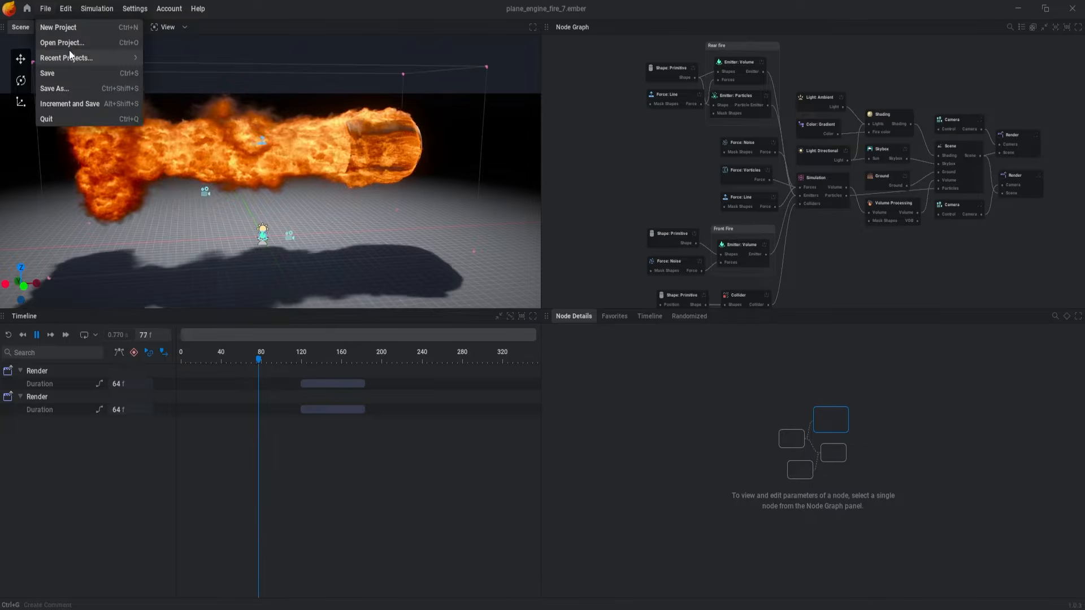
pyautogui.moveTo(73, 56)
pyautogui.click(206, 72)
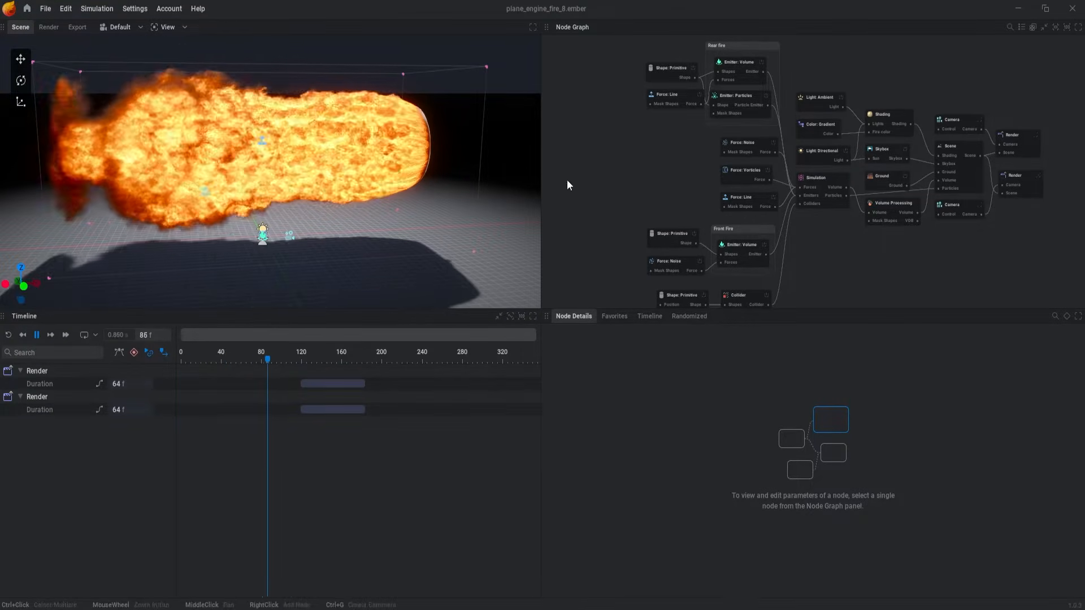
# - Switch back to plane_engine_fire_7.ember through the recent projects
pyautogui.click(45, 9)
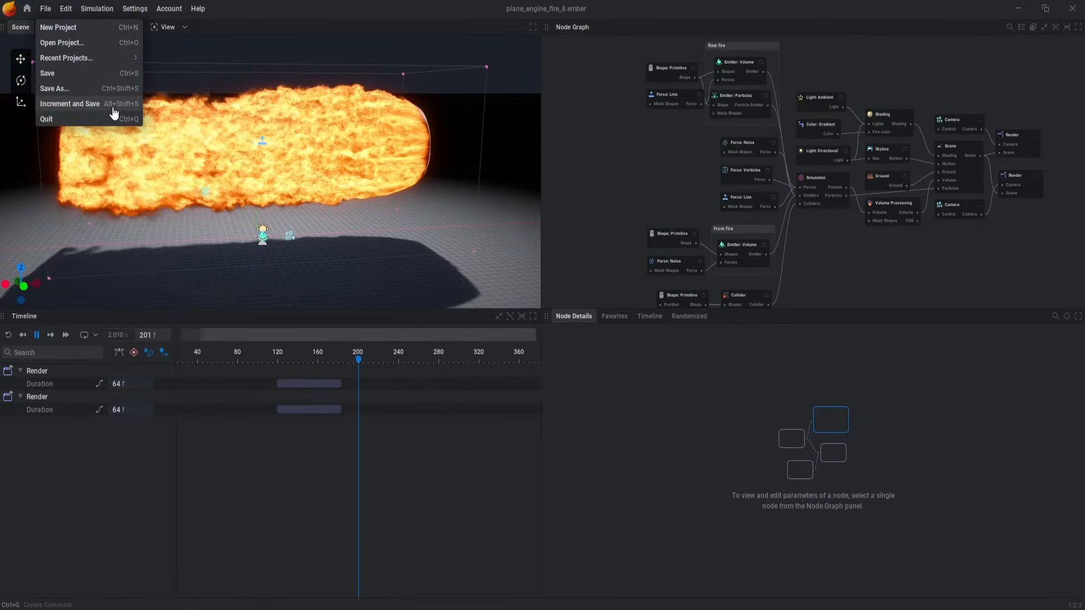
pyautogui.moveTo(116, 62)
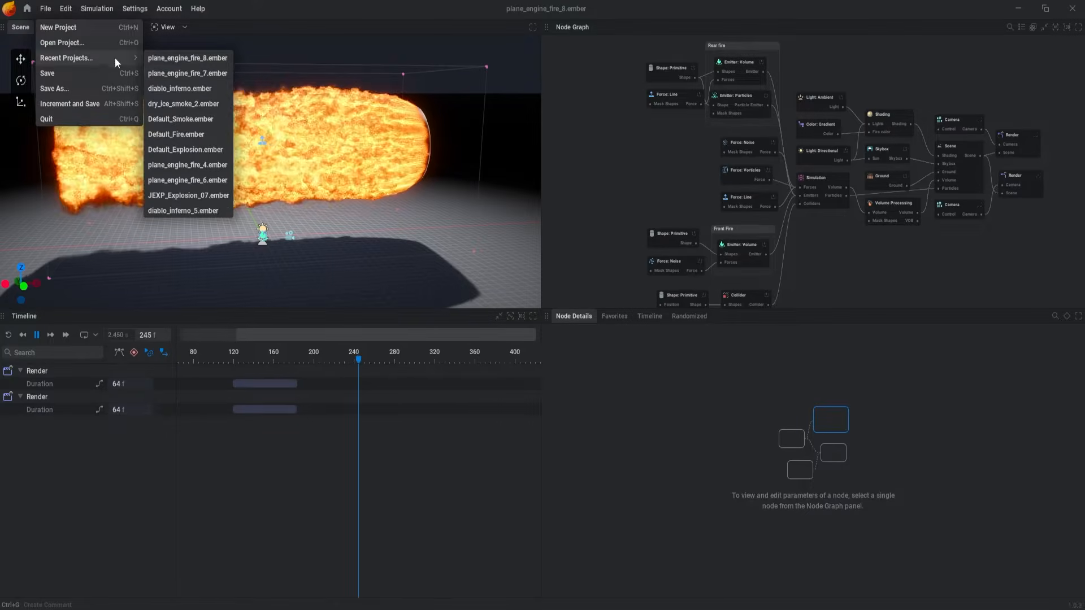
pyautogui.click(191, 73)
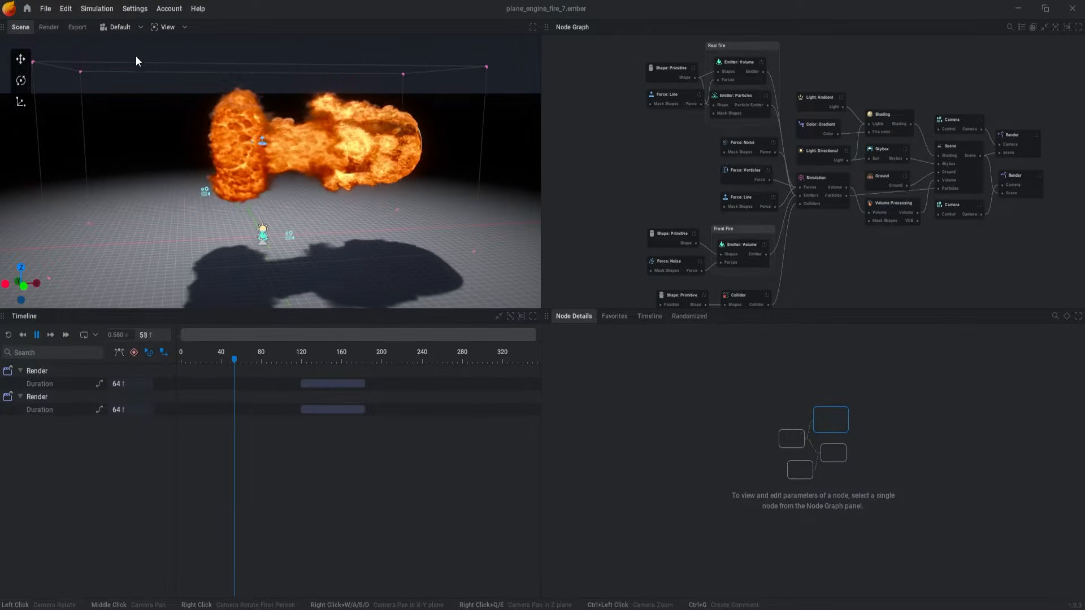
# - Review the Simulation commands, hard reset the simulation, and pause it shortly after it restarts
pyautogui.click(68, 9)
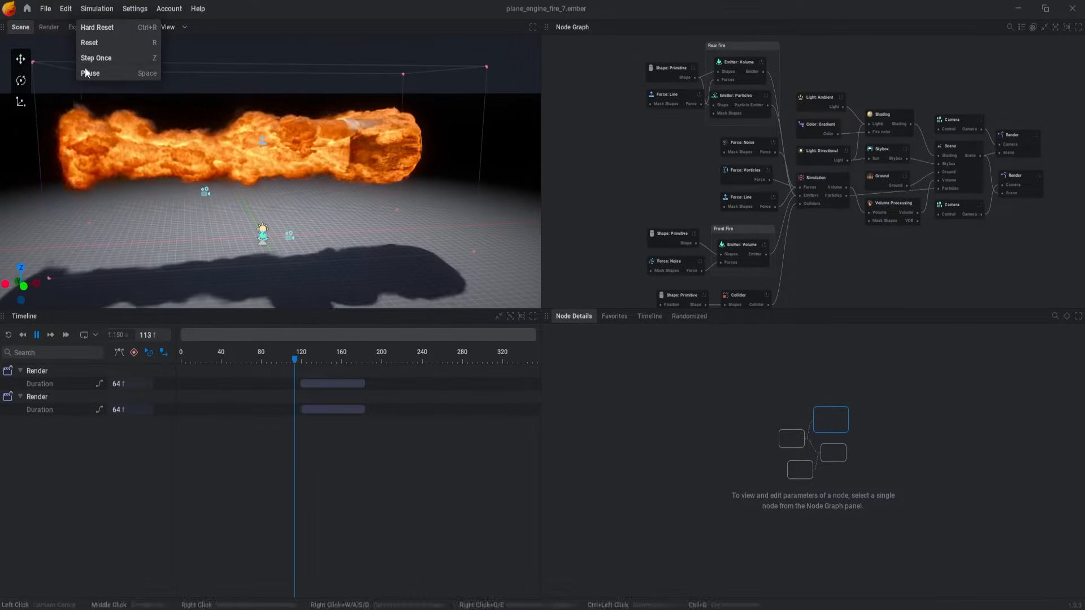
pyautogui.moveTo(97, 8)
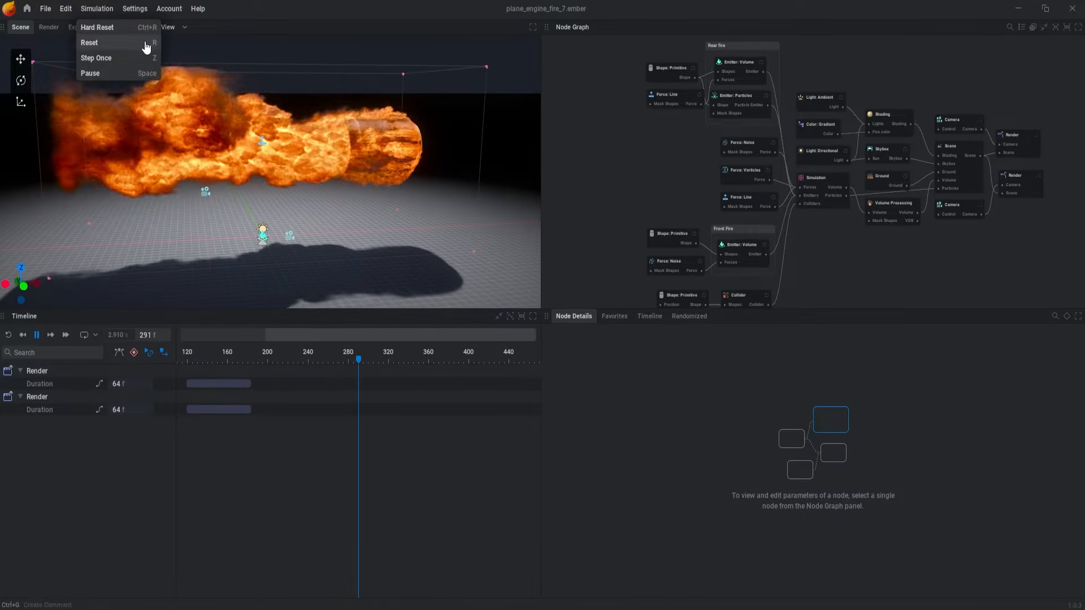
pyautogui.press('Escape')
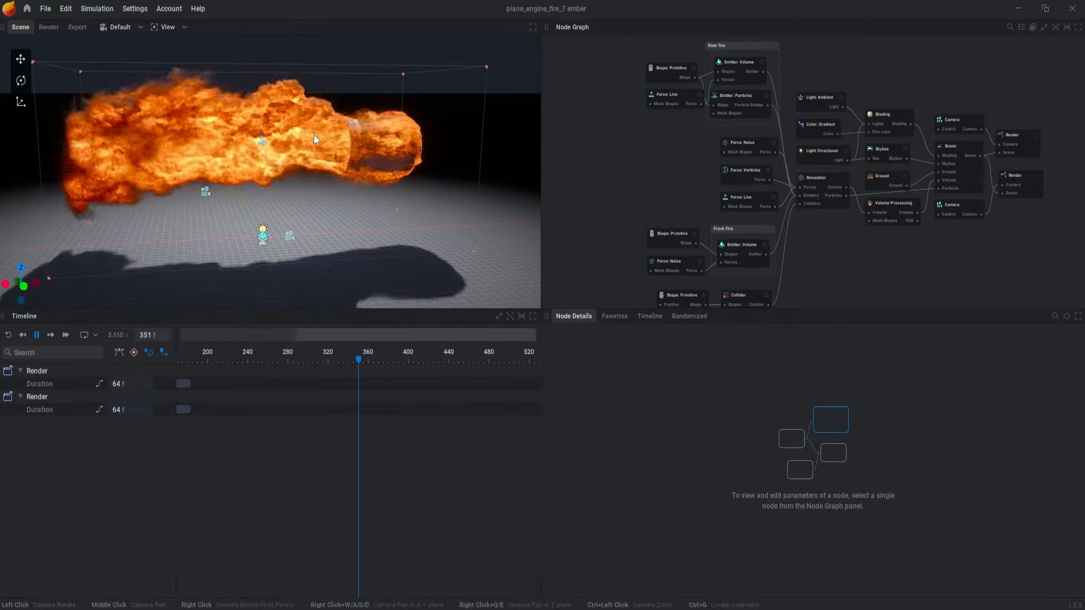
pyautogui.hotkey('ctrl', 'r')
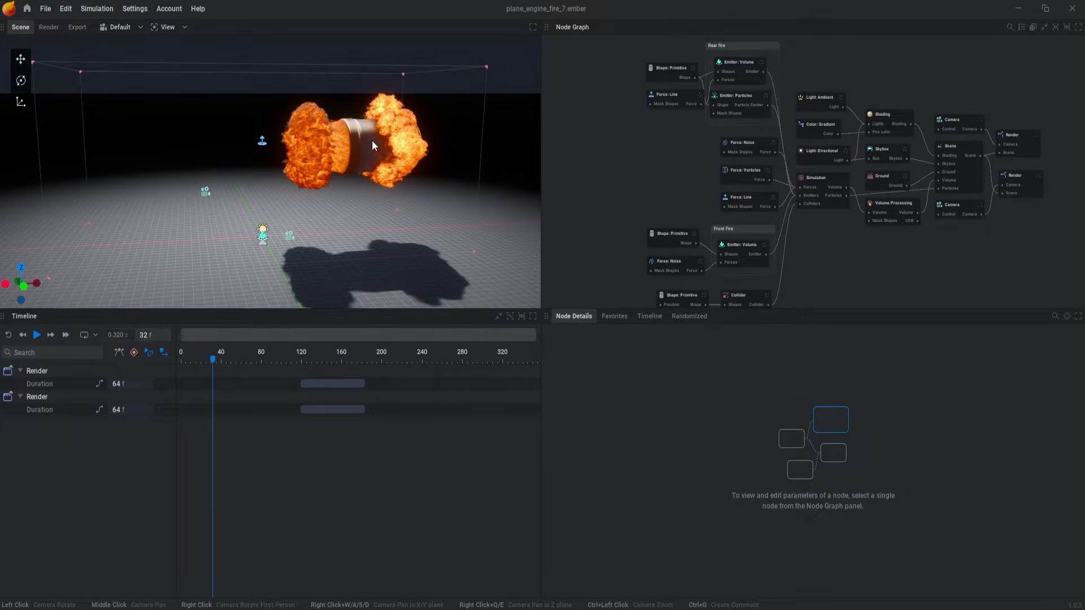
pyautogui.hotkey('ctrl', 'r')
pyautogui.press('space')
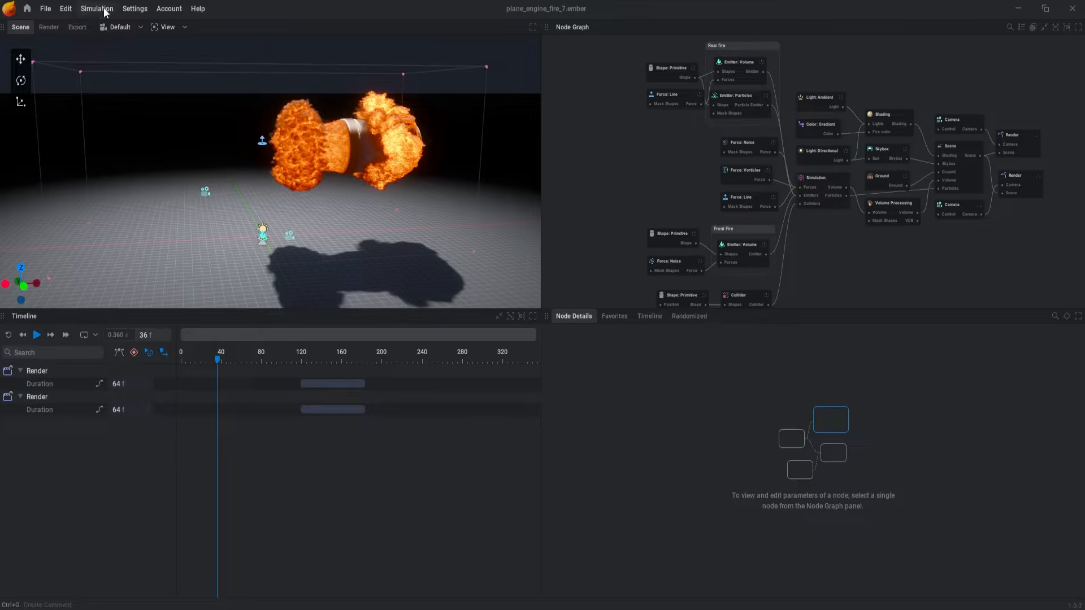
# - Open the project settings and view the Thumbnail options
pyautogui.click(134, 8)
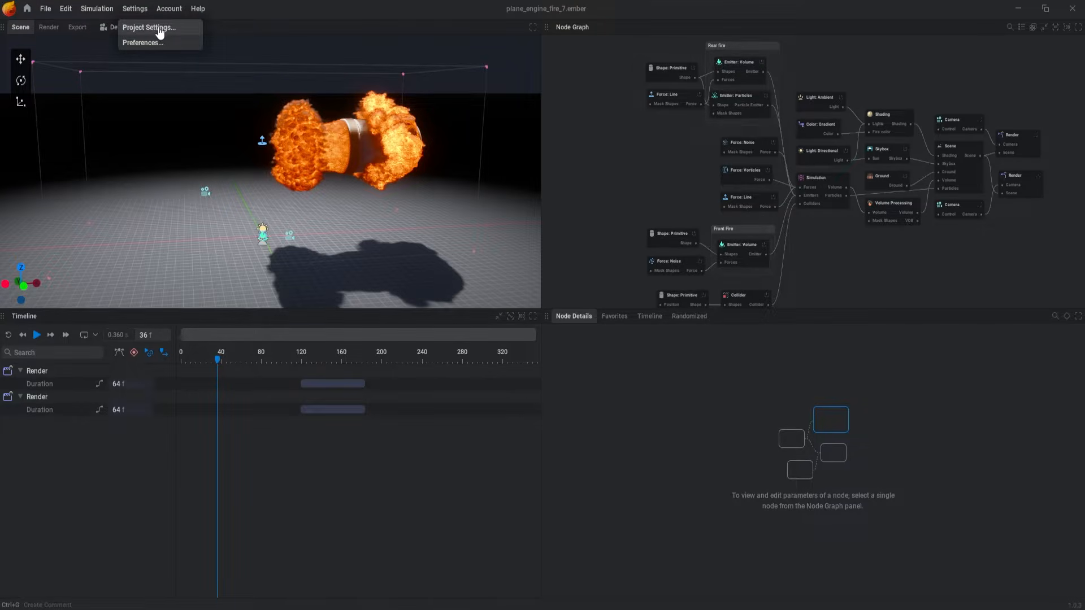
pyautogui.click(150, 28)
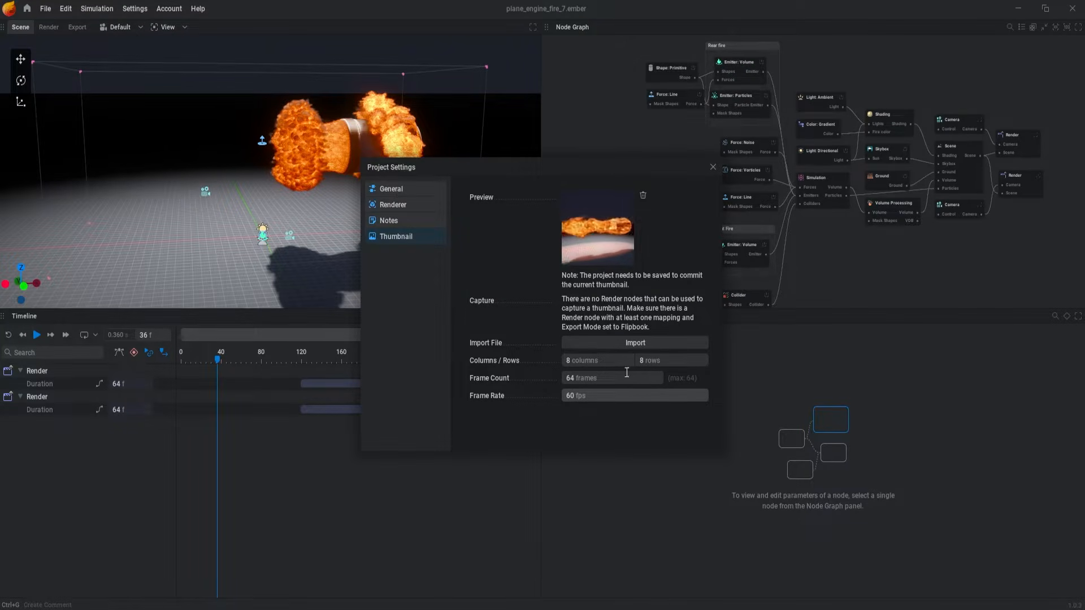
# - Review the General, Renderer and Notes sections of the project settings, and close the dialog
pyautogui.click(416, 190)
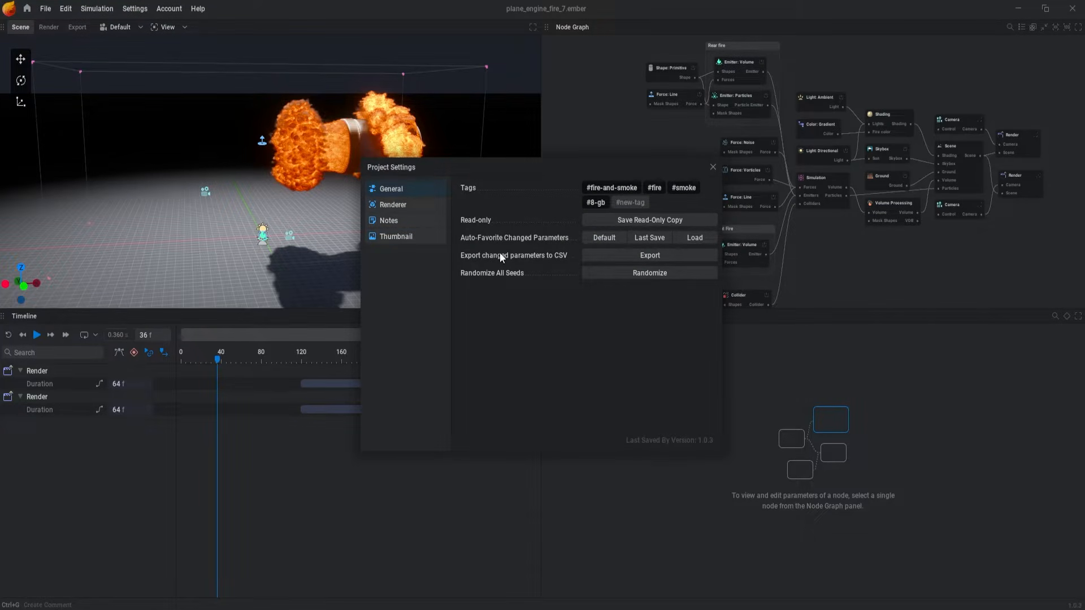
pyautogui.click(393, 204)
pyautogui.scroll(-2, 565, 294)
pyautogui.scroll(2, 537, 277)
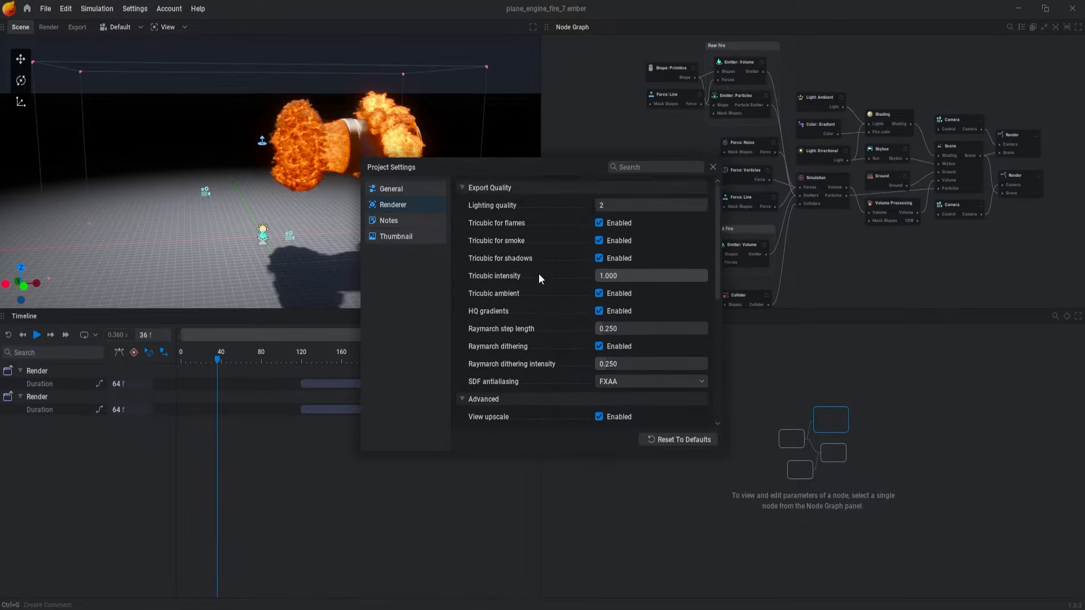
pyautogui.click(416, 221)
pyautogui.click(633, 243)
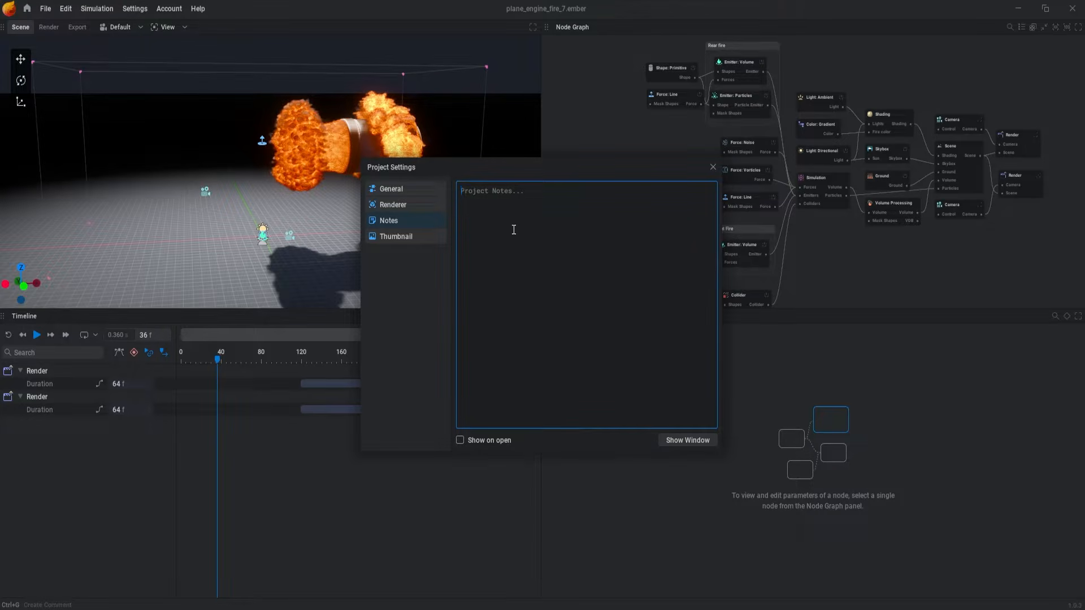
pyautogui.click(713, 167)
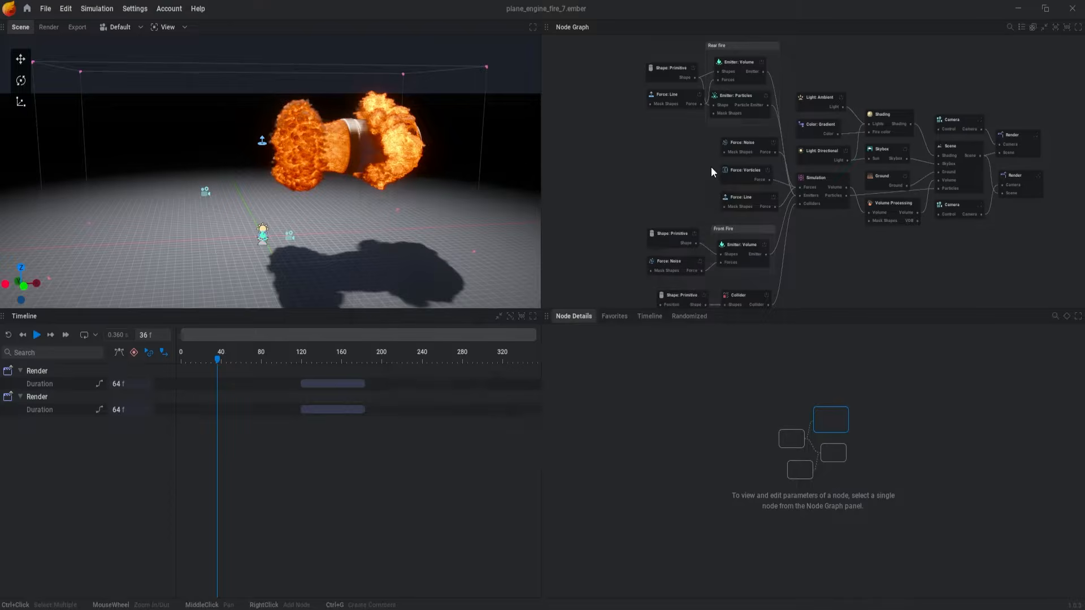
# - Open the application preferences and examine the General options
pyautogui.click(135, 9)
pyautogui.click(141, 43)
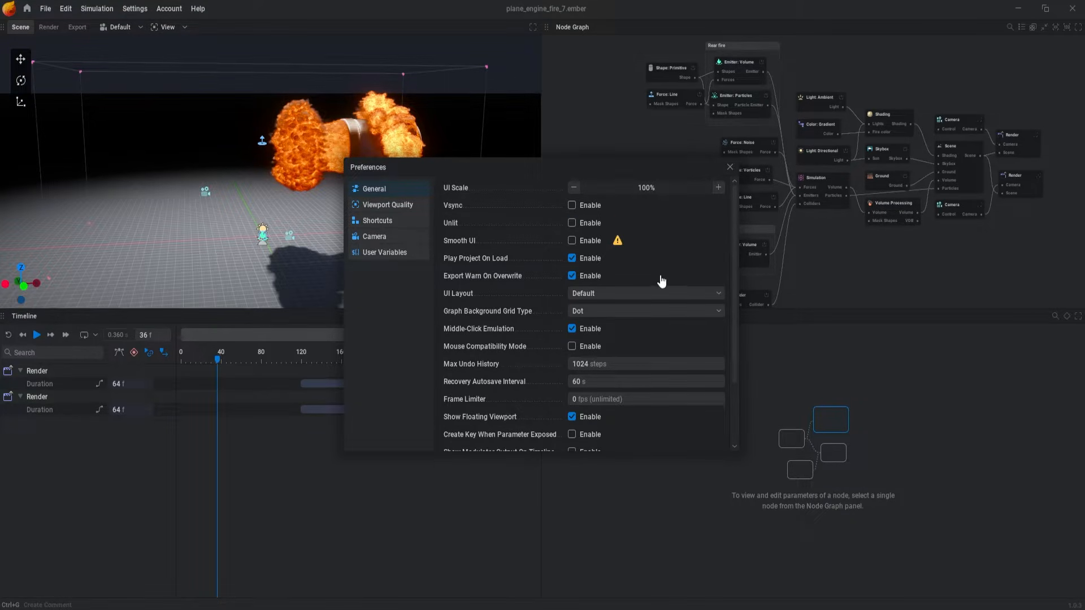
pyautogui.moveTo(663, 279)
# - Try the Legacy and Flipped UI layouts, and return the UI layout to Default
pyautogui.click(626, 299)
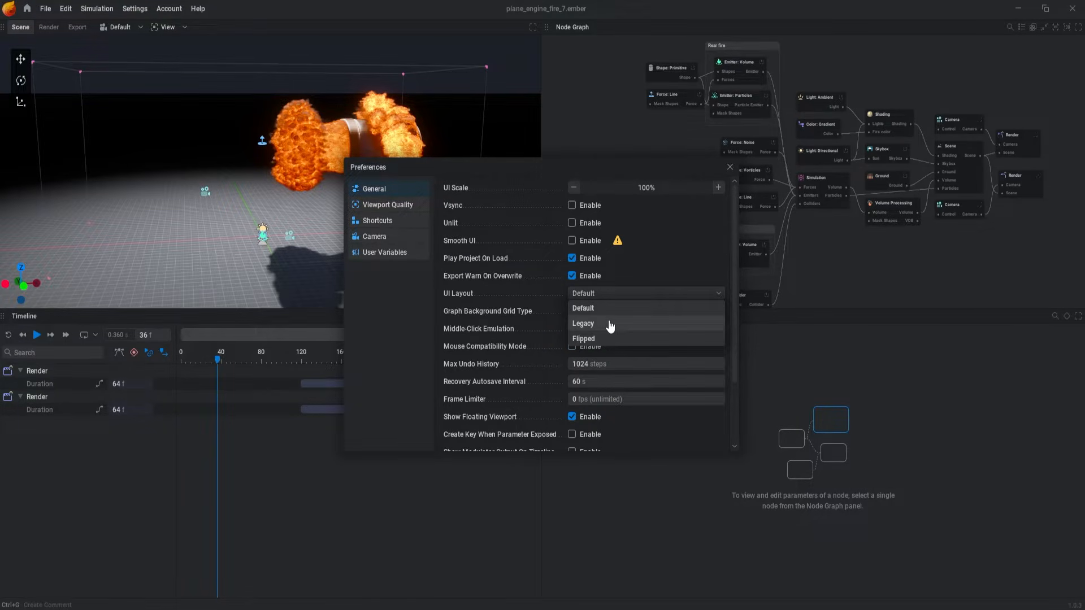
pyautogui.click(611, 324)
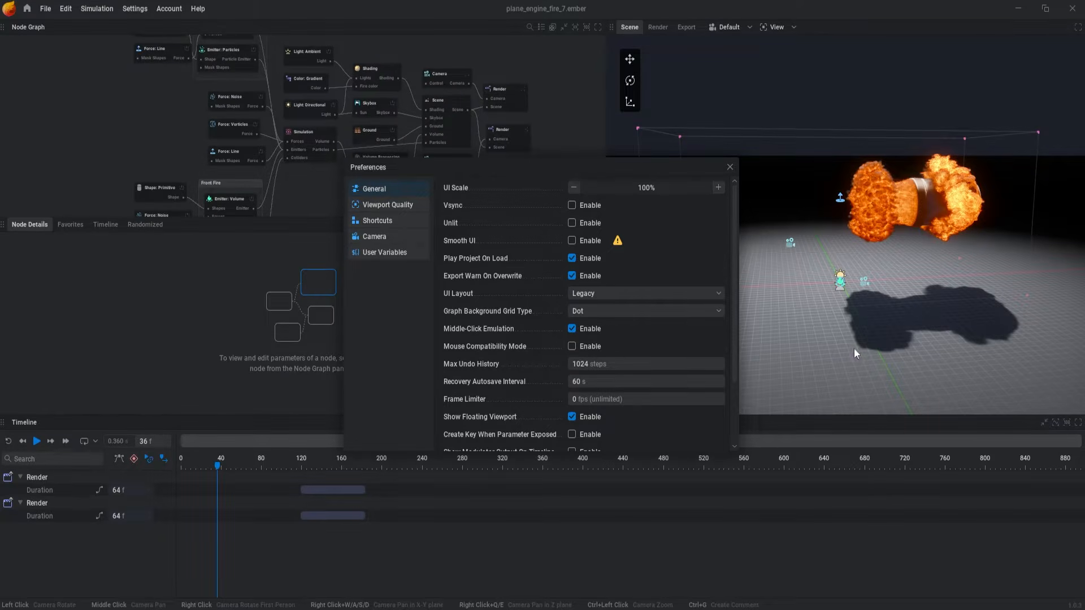
pyautogui.click(616, 293)
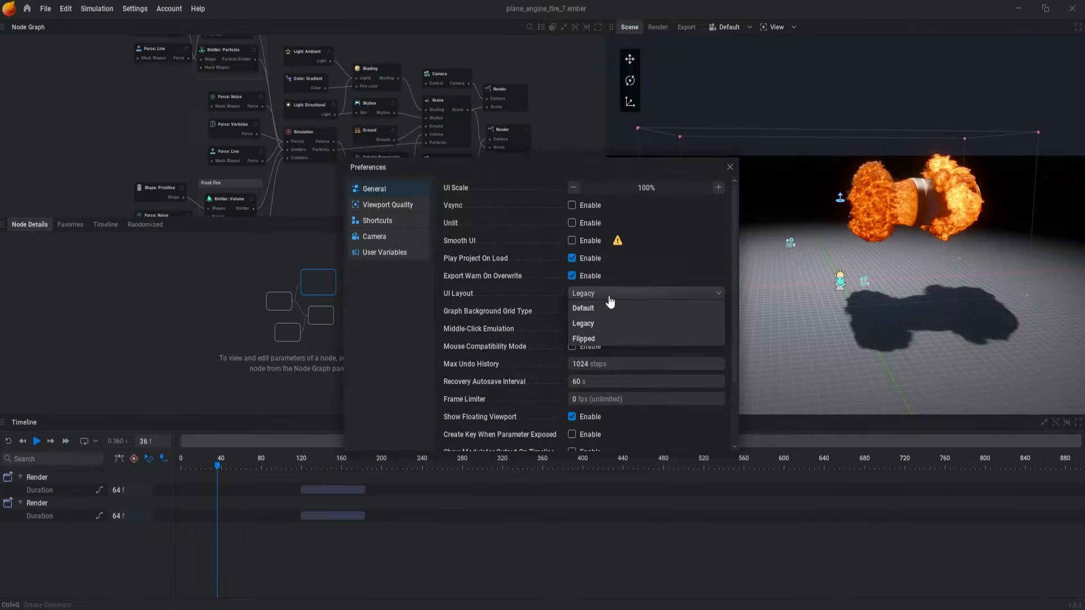
pyautogui.click(612, 342)
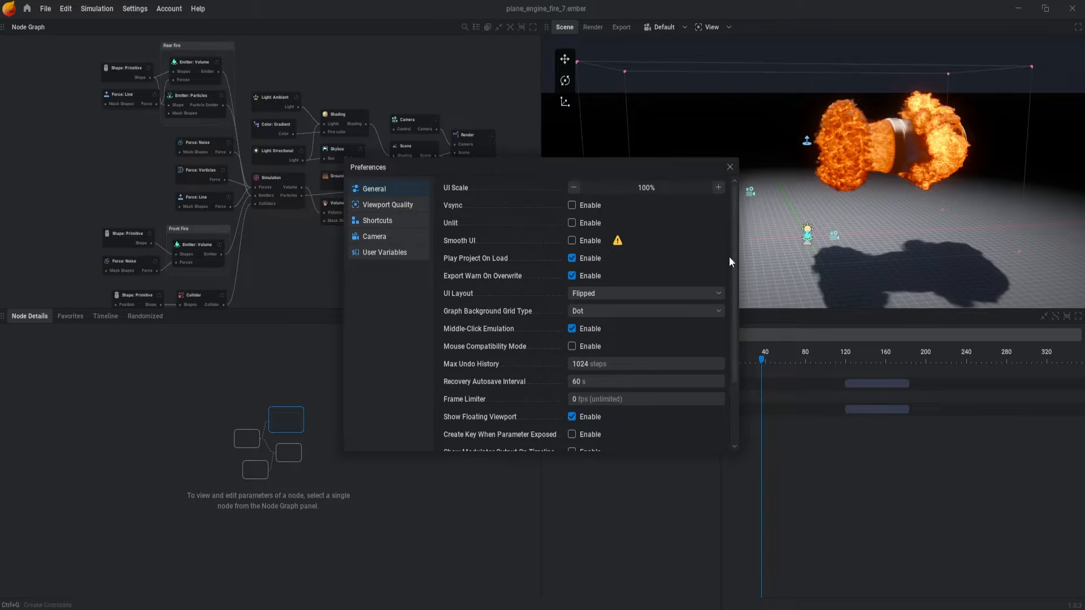
pyautogui.click(651, 293)
pyautogui.click(600, 308)
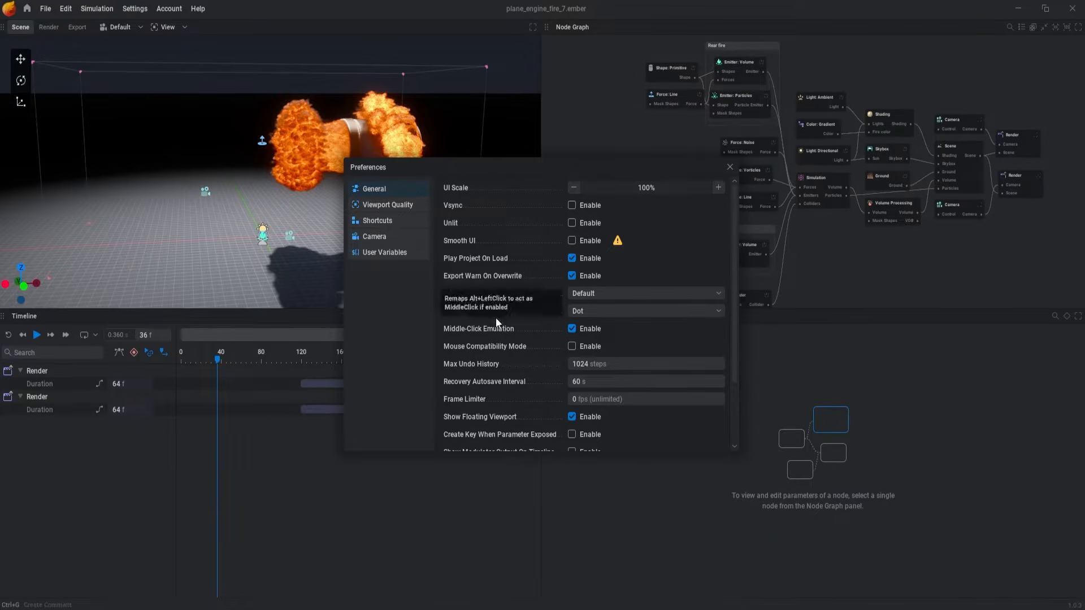
# - Set the Frame Limiter to 30 fps and enable Create Key When Parameter Exposed
pyautogui.scroll(-2, 559, 373)
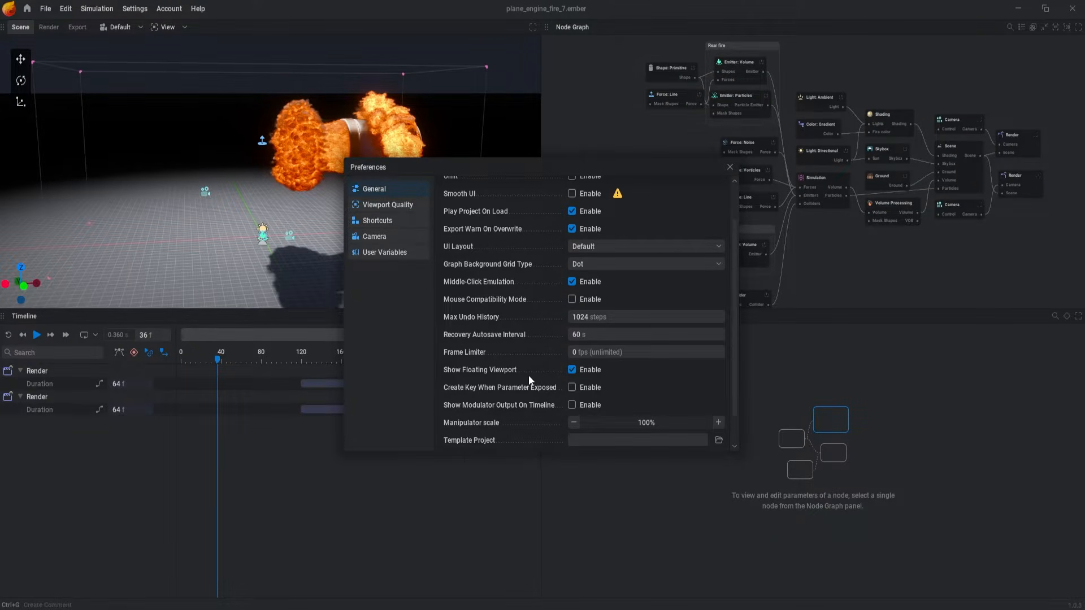
pyautogui.click(626, 353)
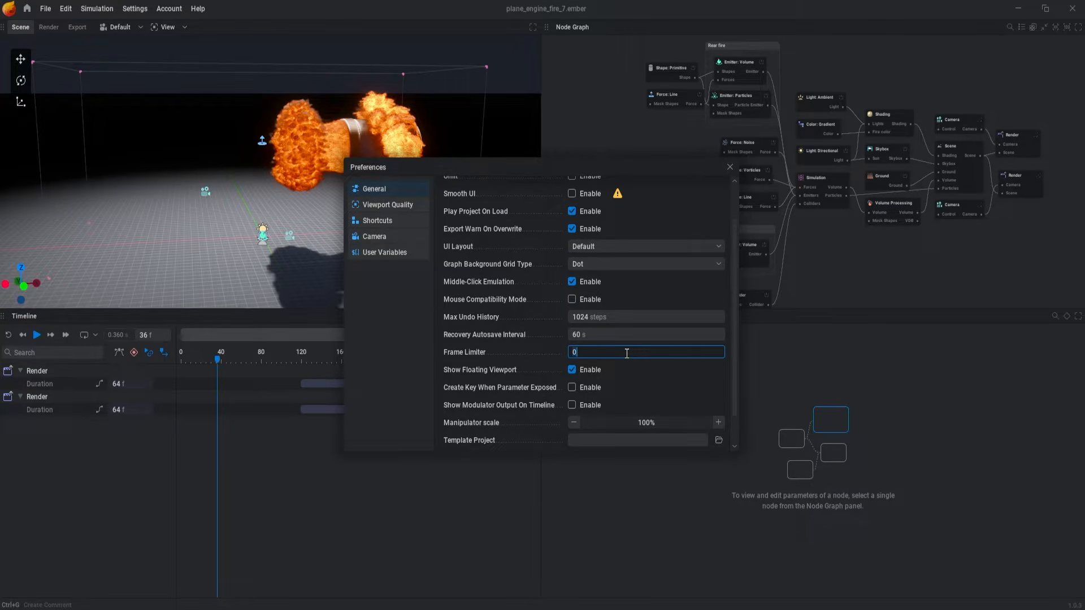
pyautogui.click(650, 388)
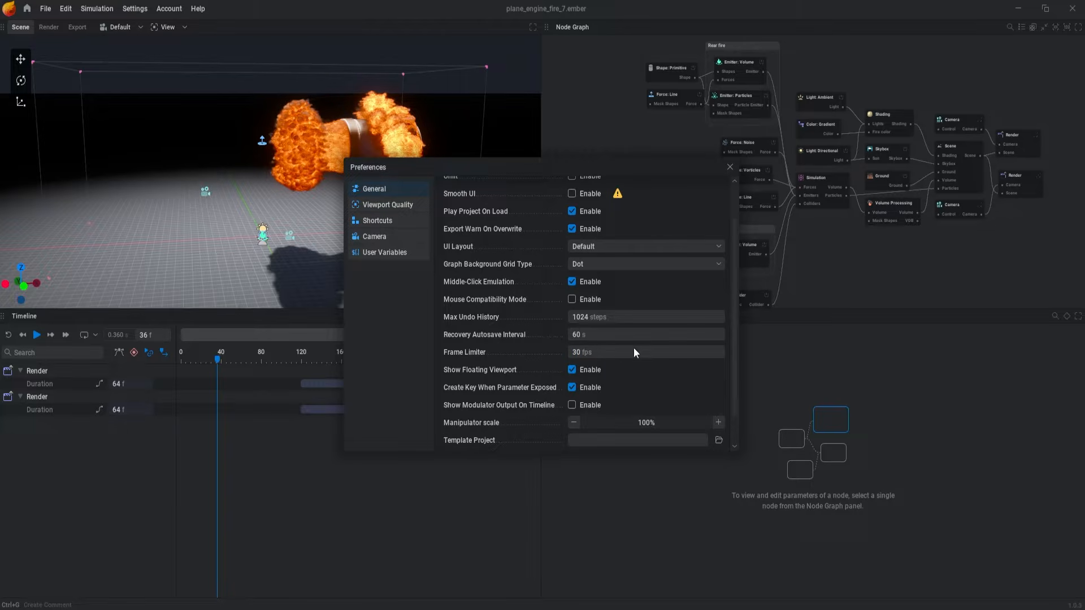
# - Disable Show Floating Viewport and set the Frame Limiter to 0 (unlimited)
pyautogui.click(633, 351)
pyautogui.click(646, 373)
pyautogui.click(622, 351)
pyautogui.write('0')
pyautogui.press('Return')
# - Enable MIDI support to view the MIDI port choices, and disable it again
pyautogui.scroll(-1, 671, 378)
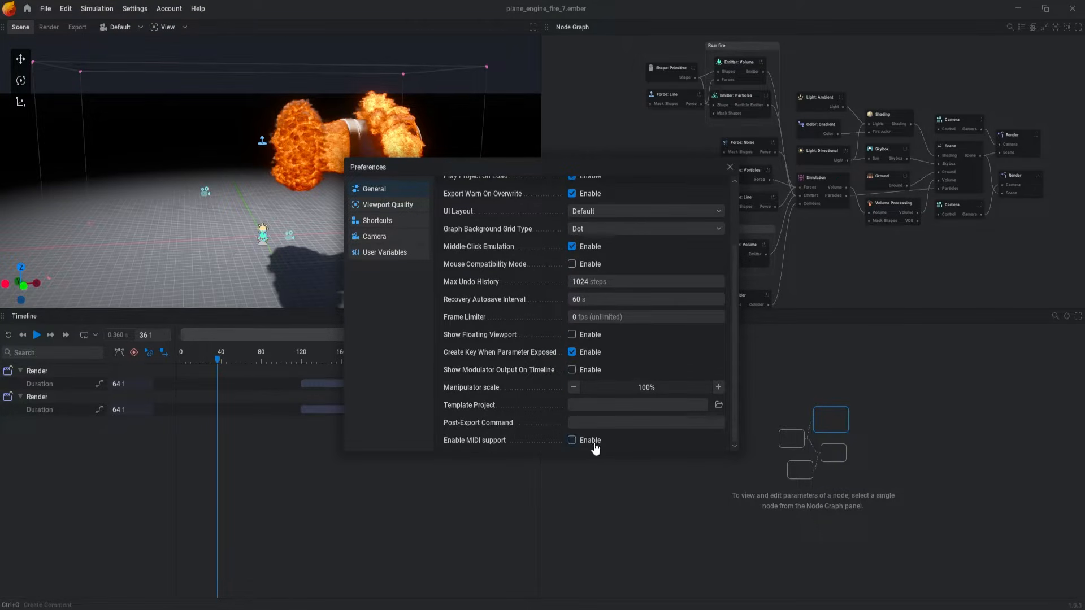
pyautogui.click(572, 440)
pyautogui.click(625, 440)
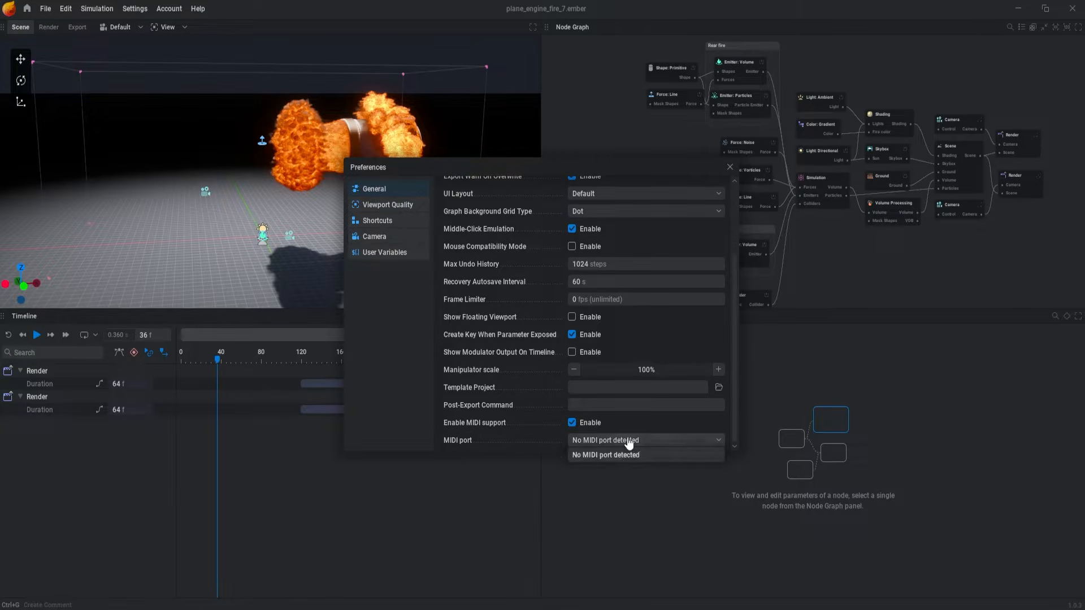
pyautogui.click(617, 455)
pyautogui.scroll(1, 630, 430)
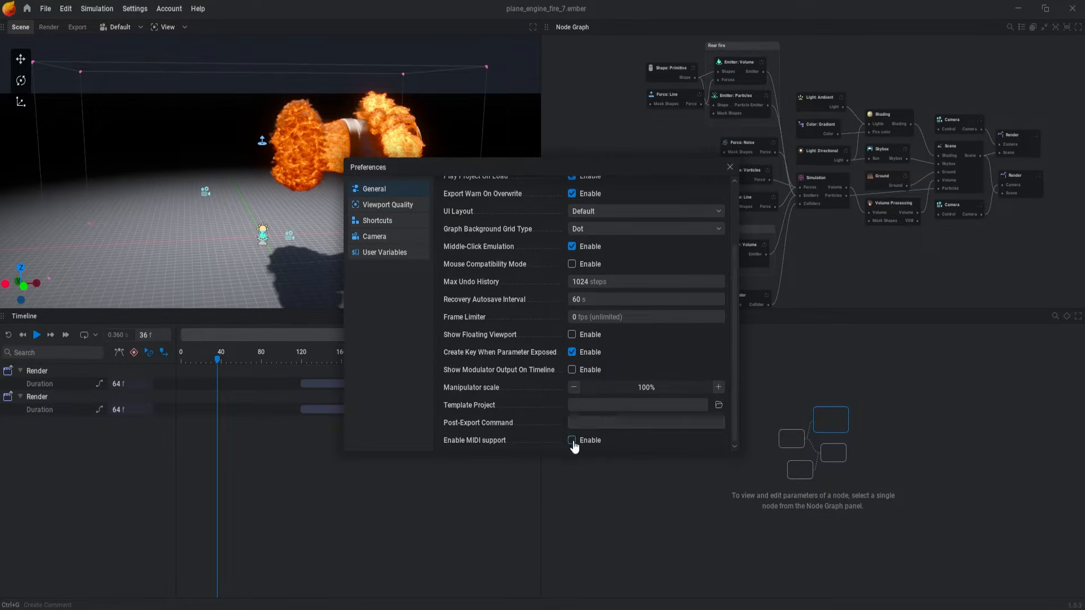
# - Review the Viewport Quality, Shortcuts and Camera preferences, and shift the dialog slightly to uncover the viewport
pyautogui.scroll(5, 642, 431)
pyautogui.click(396, 205)
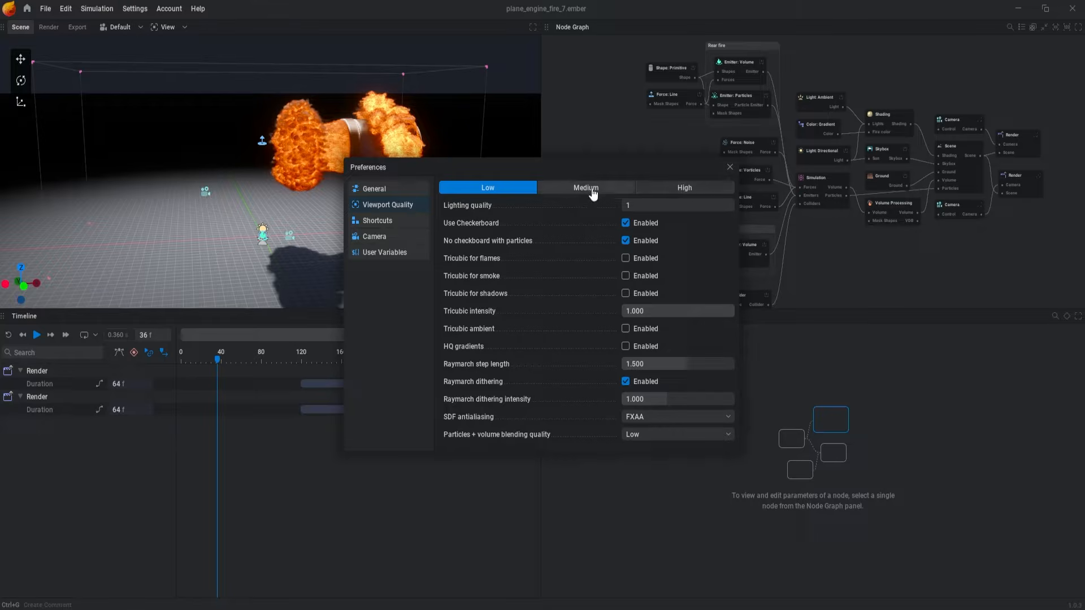
pyautogui.click(378, 220)
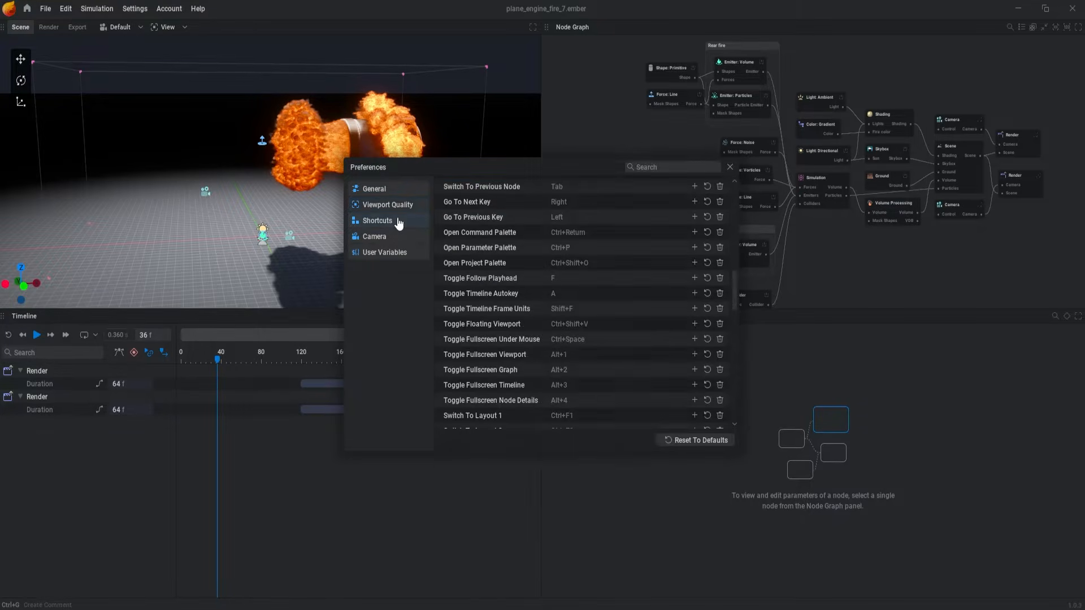
pyautogui.scroll(-5, 627, 283)
pyautogui.click(374, 236)
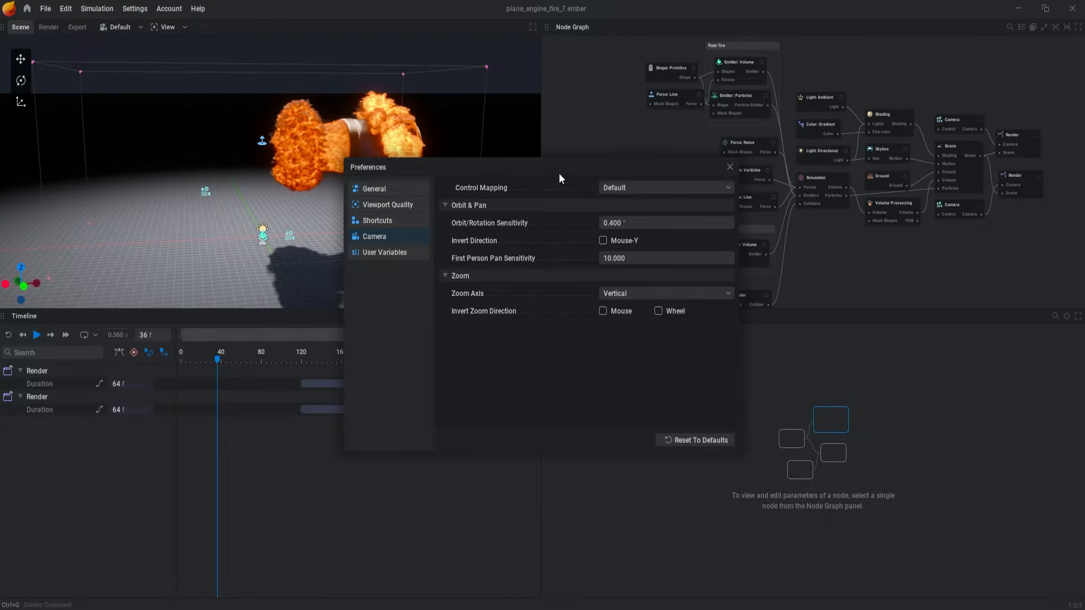
pyautogui.moveTo(559, 174)
pyautogui.mouseDown()
pyautogui.moveTo(568, 199)
pyautogui.moveTo(564, 169)
pyautogui.mouseUp()
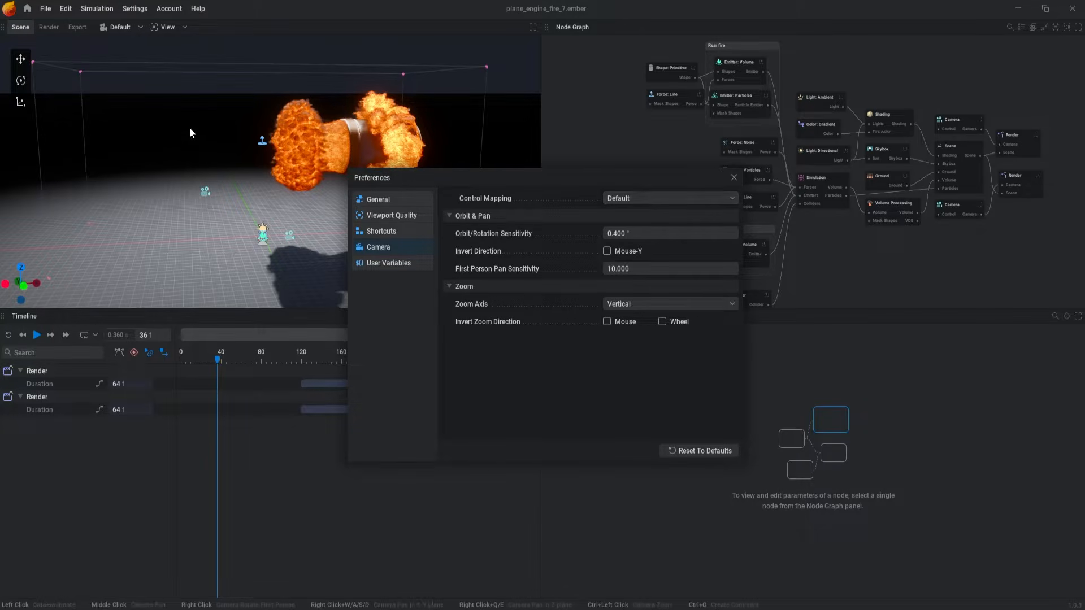
# - Try the Blender camera control mapping, look over the other mapping choices, and restore Default
pyautogui.click(651, 199)
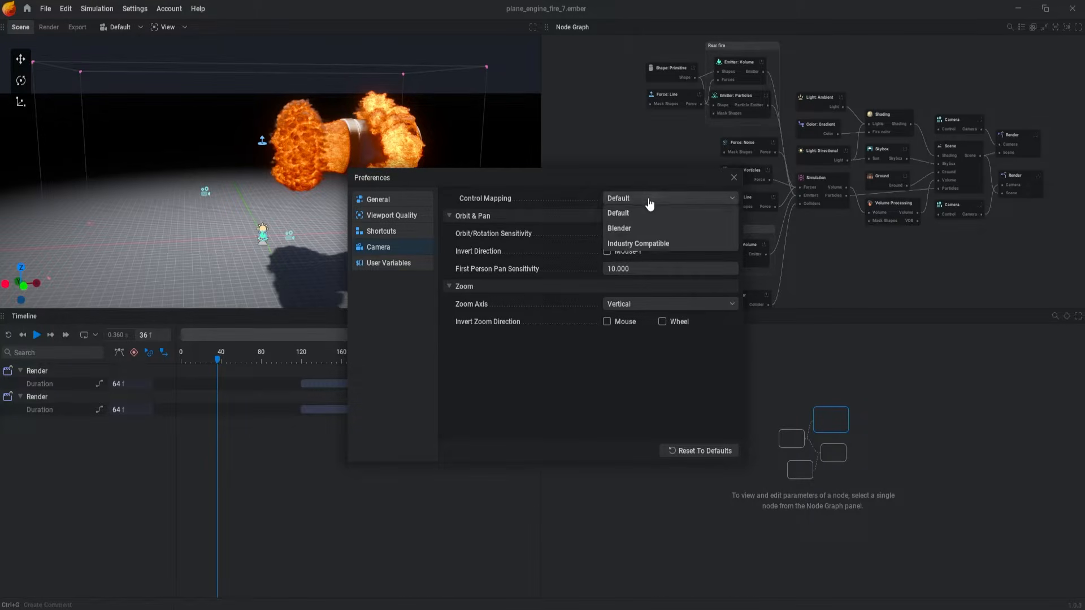
pyautogui.click(638, 228)
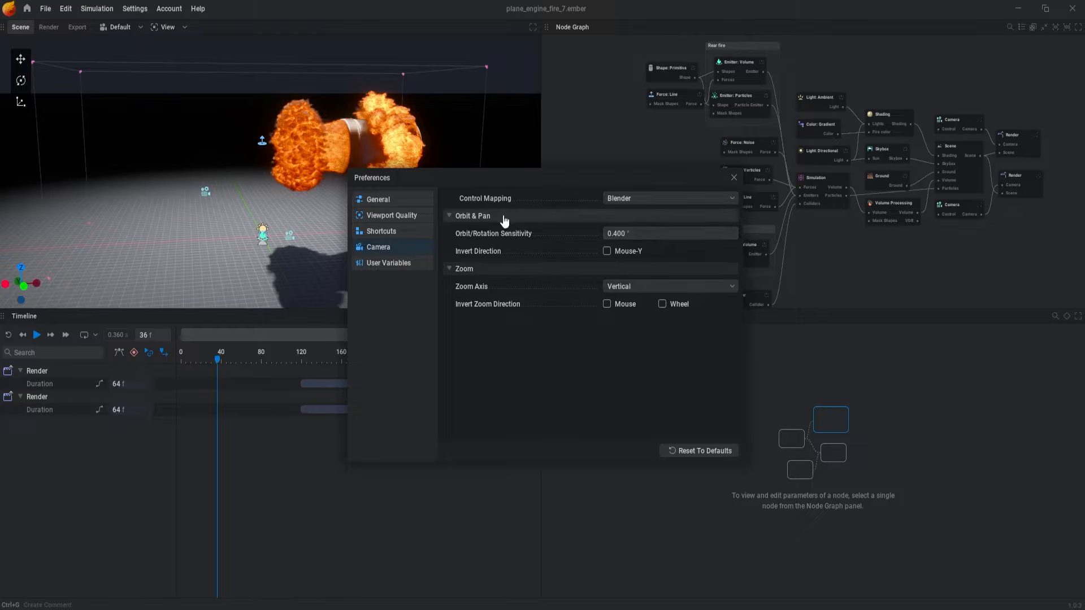
pyautogui.click(663, 198)
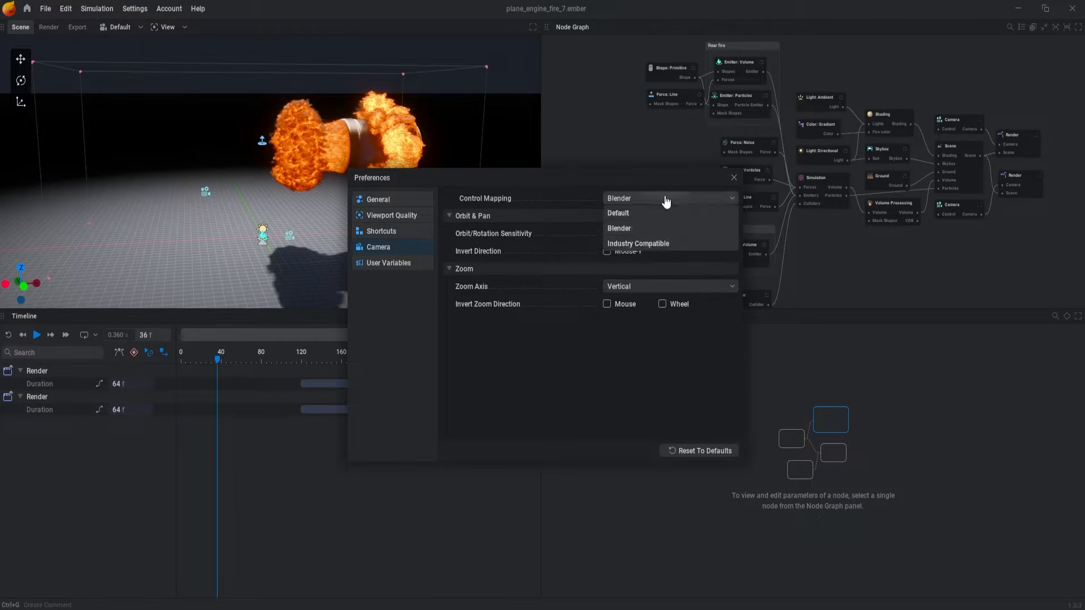
pyautogui.click(642, 246)
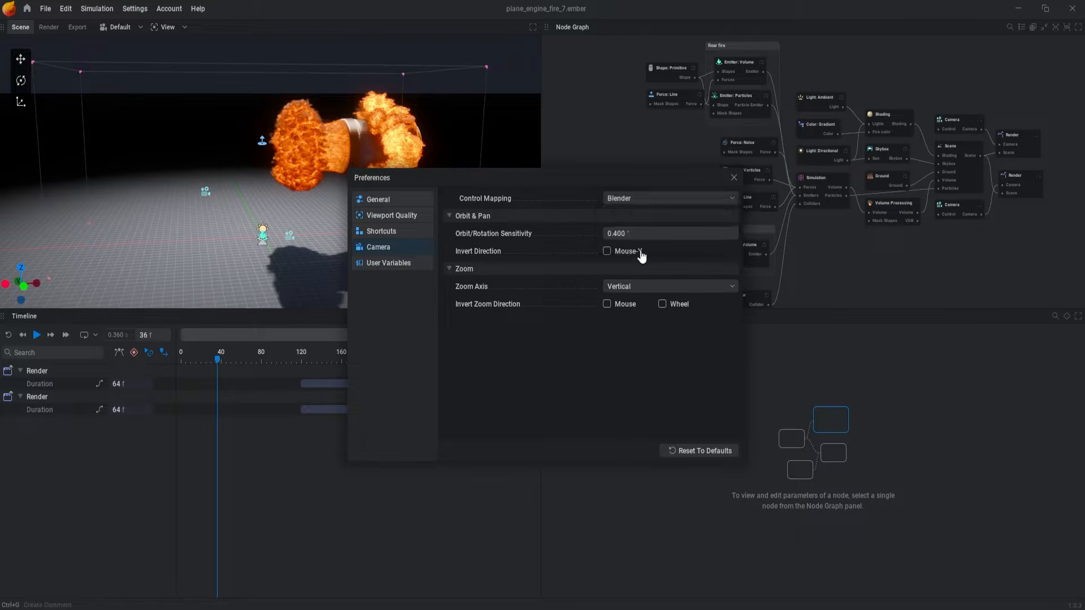
pyautogui.click(655, 198)
pyautogui.click(653, 213)
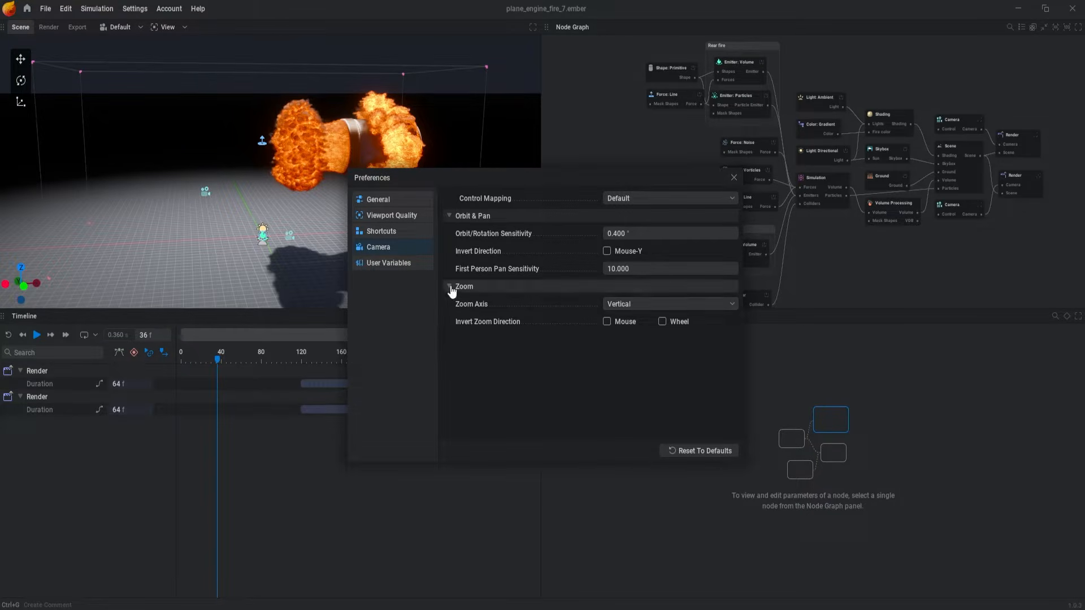
# - View the User Variables preferences and close the preferences dialog
pyautogui.click(410, 268)
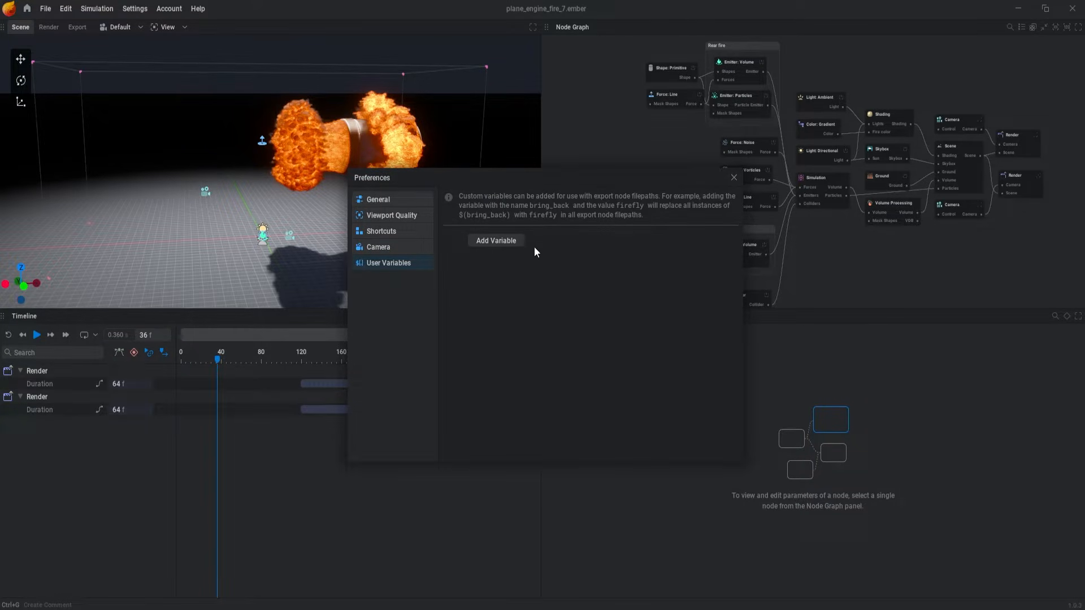
pyautogui.click(733, 177)
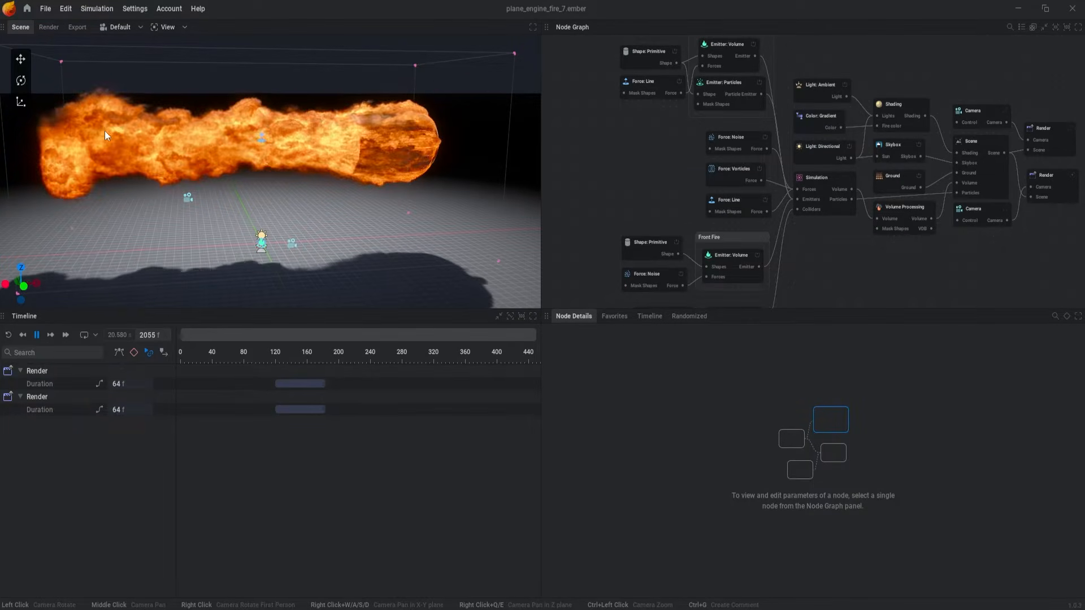
# - Inspect the rear fire's Force: Line and Shape: Primitive nodes by selecting them in the viewport and node graph
pyautogui.click(260, 146)
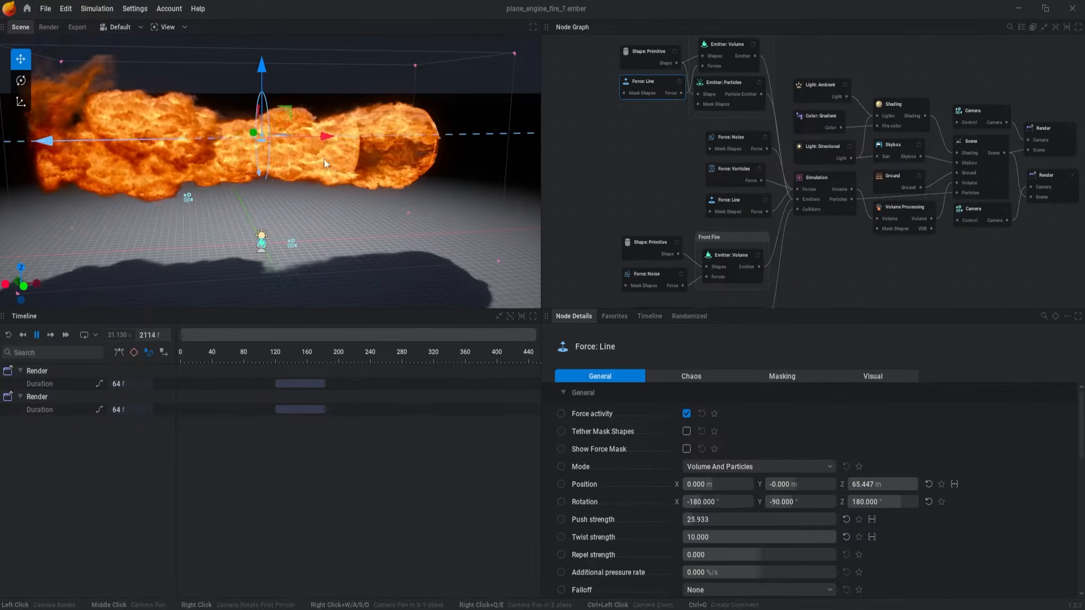
pyautogui.click(631, 142)
pyautogui.click(649, 83)
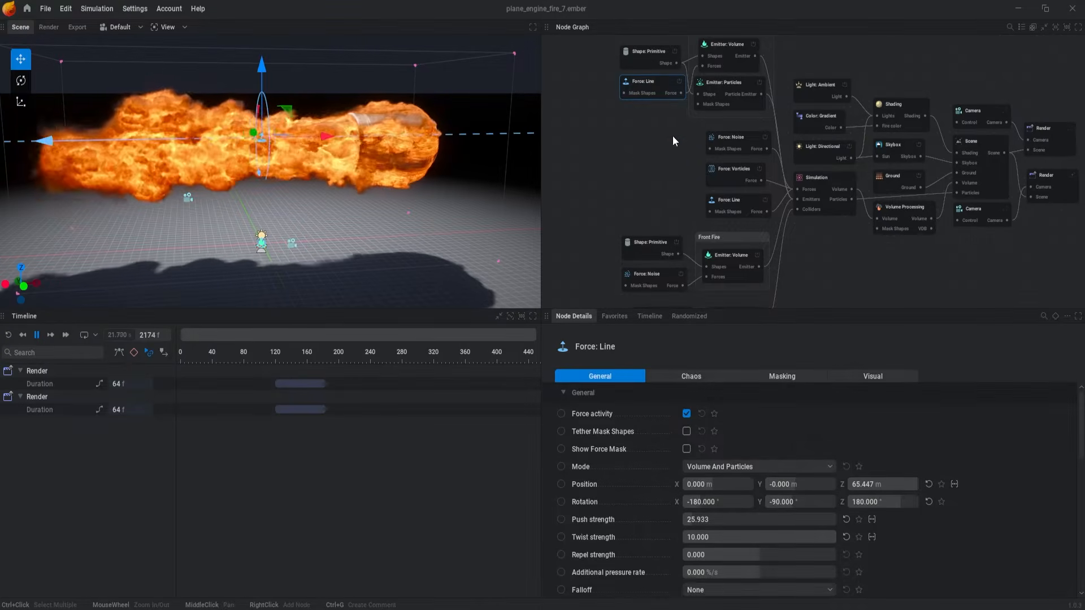
pyautogui.click(642, 58)
pyautogui.scroll(2, 637, 238)
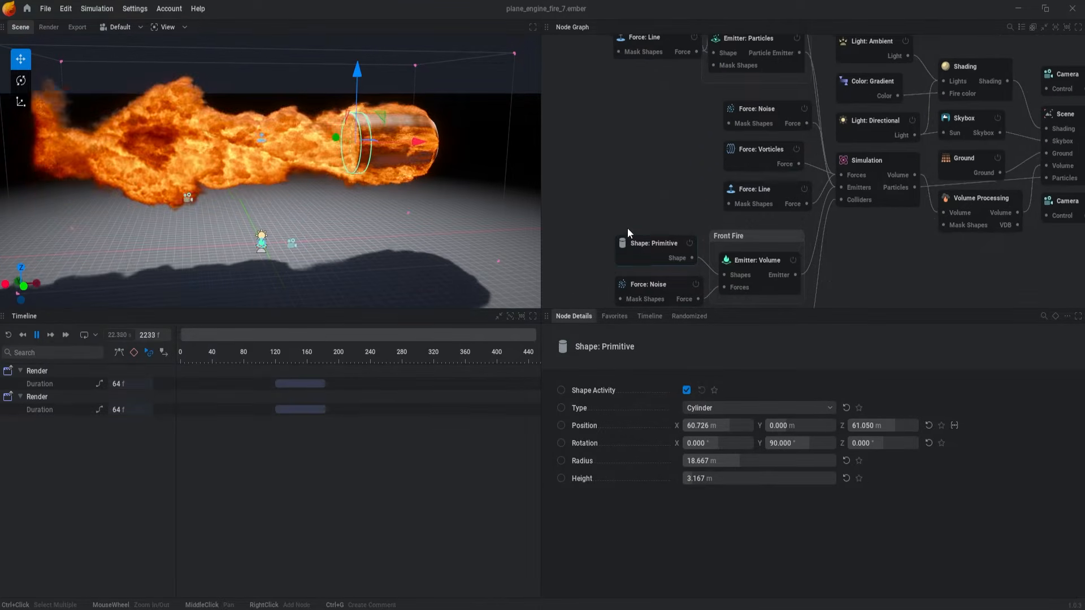
pyautogui.moveTo(628, 230); pyautogui.dragTo(660, 208, button='middle')
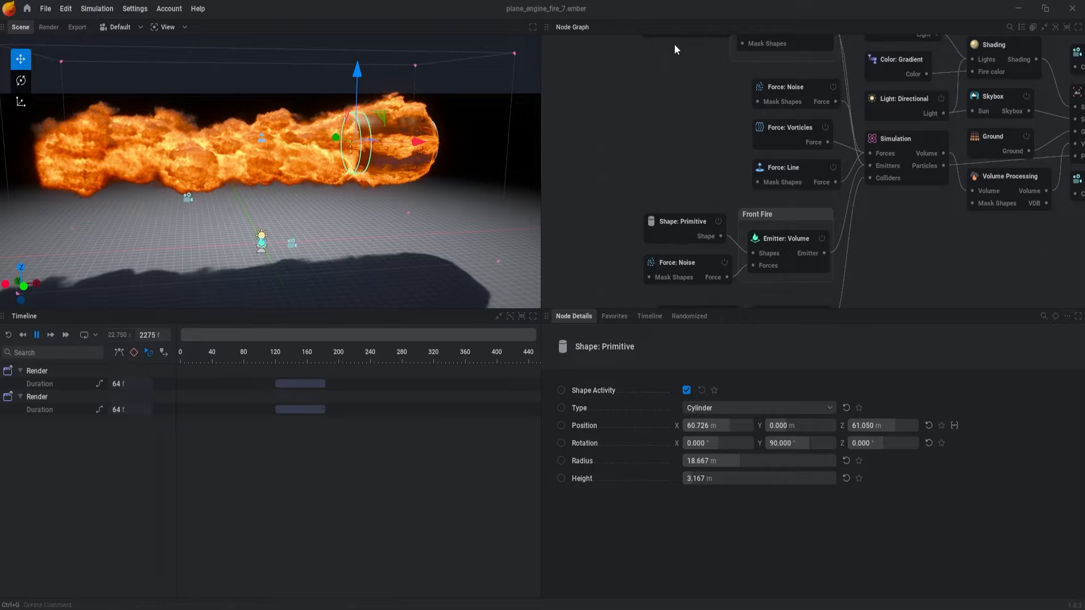
# - Try moving the Front Fire's cylinder shape in the viewport to about X 48 m and Z 73 m, undo the move, and deselect the shape
pyautogui.click(672, 227)
pyautogui.keyDown('alt'); pyautogui.moveTo(403, 165); pyautogui.dragTo(373, 165); pyautogui.keyUp('alt')
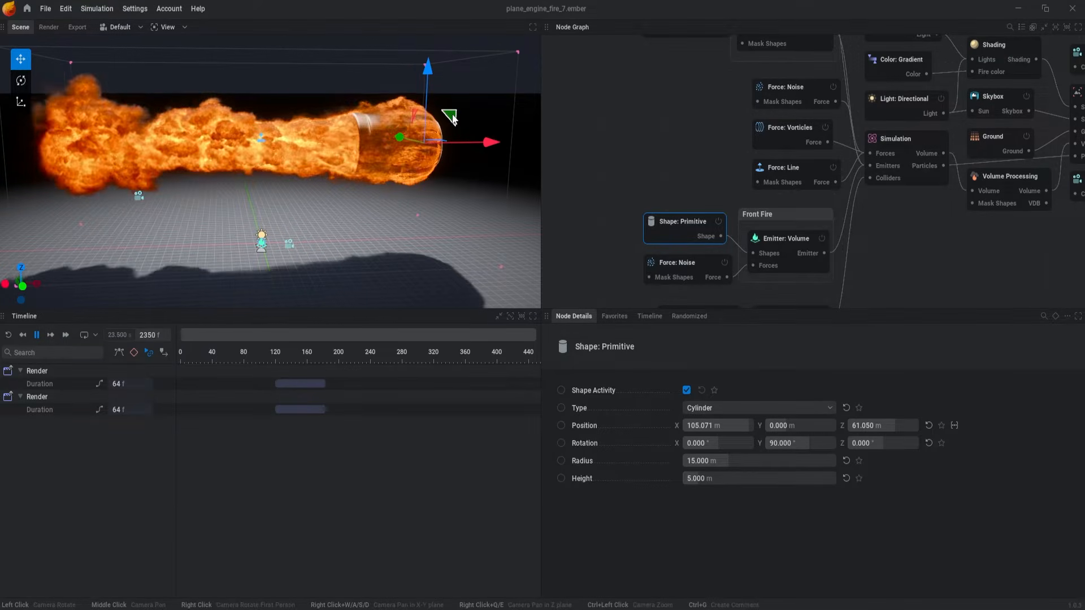
pyautogui.moveTo(449, 116); pyautogui.dragTo(378, 93)
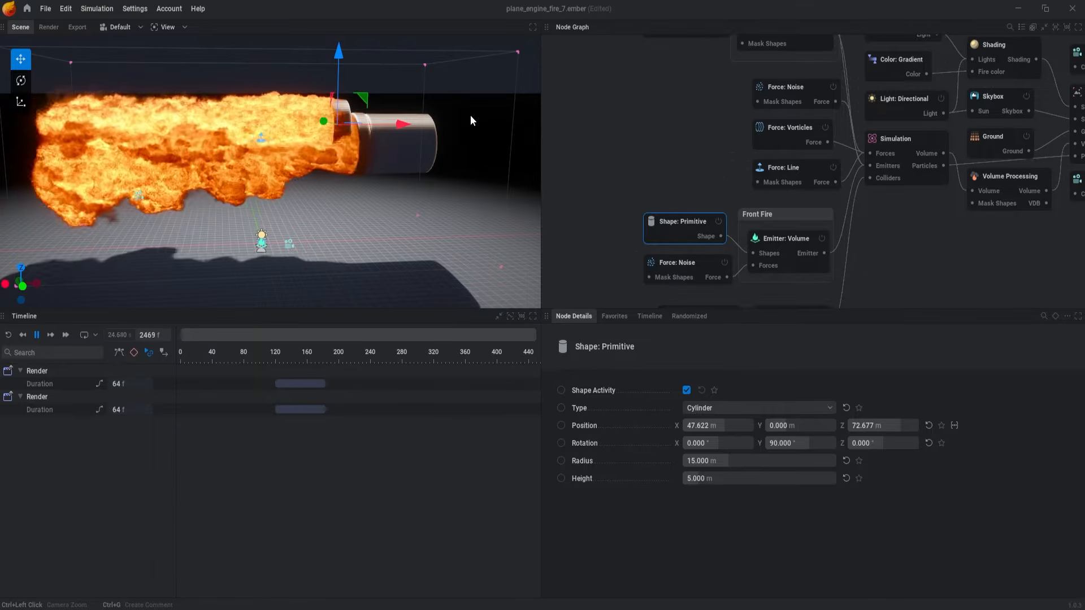
pyautogui.hotkey('ctrl', 'z')
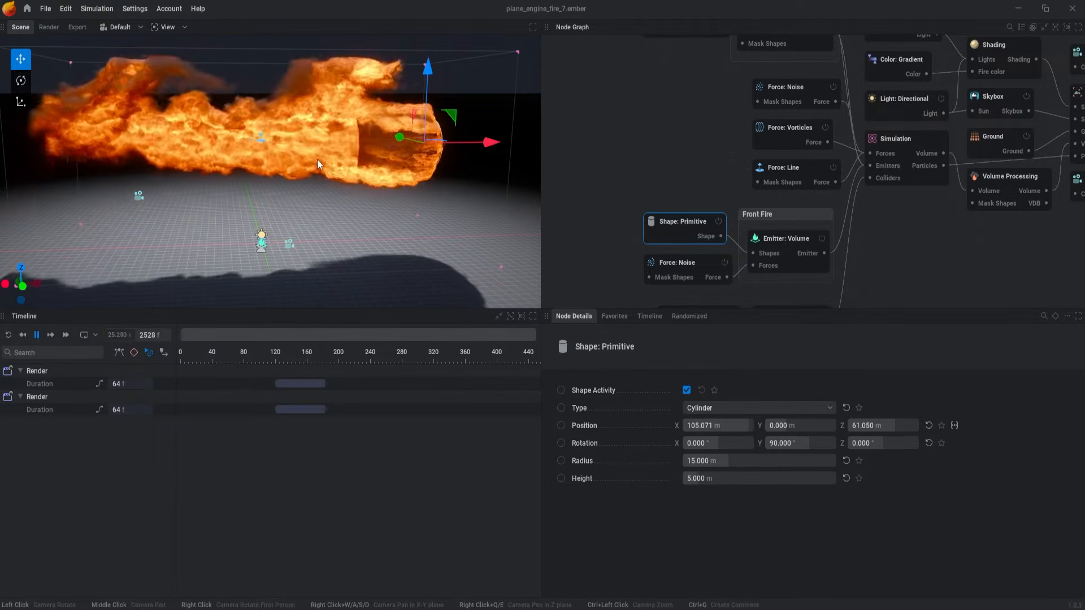
pyautogui.click(607, 126)
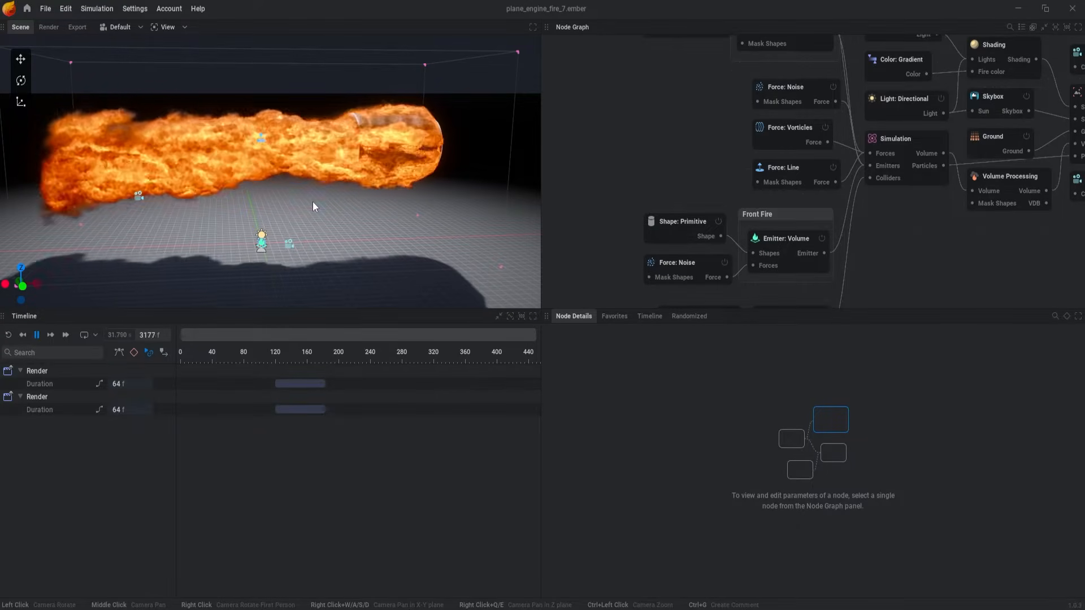
# - Show the viewport statistics, try the High render quality, and examine the fire up close at that quality
pyautogui.press('F3')
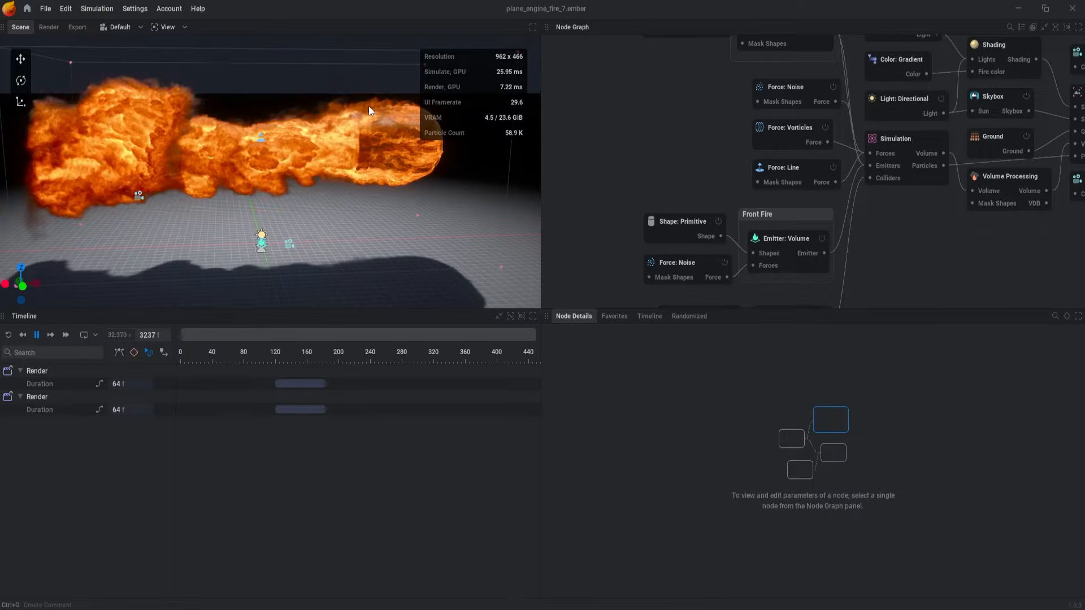
pyautogui.click(169, 28)
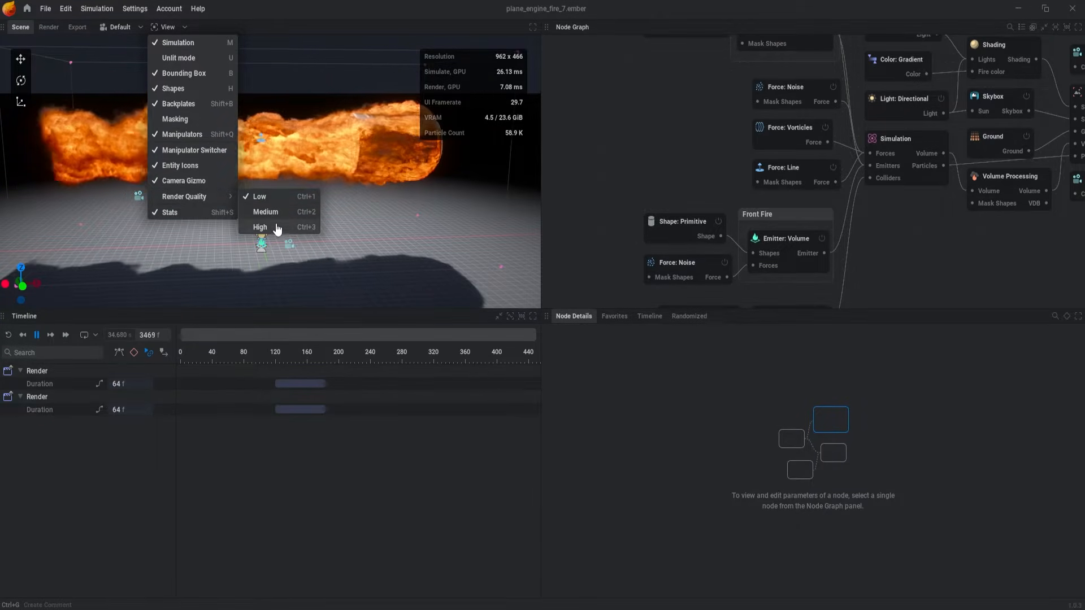
pyautogui.click(275, 229)
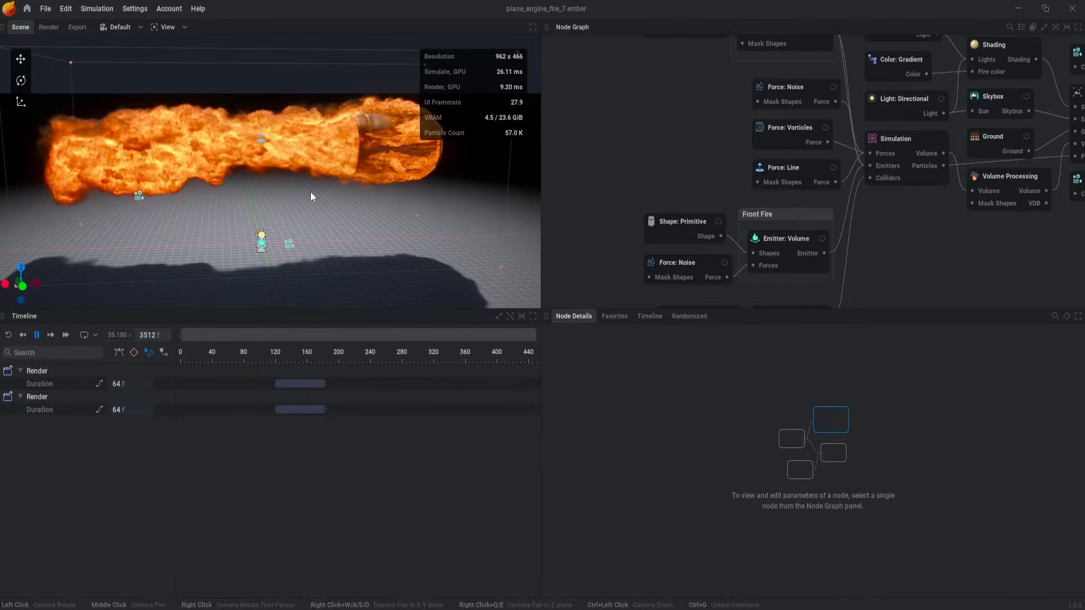
pyautogui.click(170, 27)
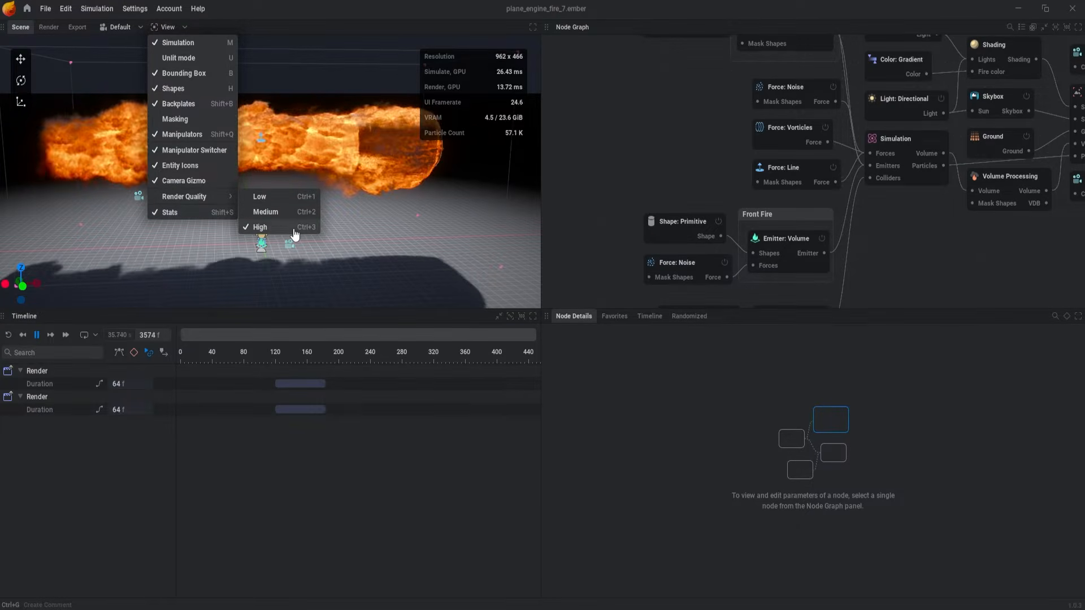
pyautogui.click(294, 225)
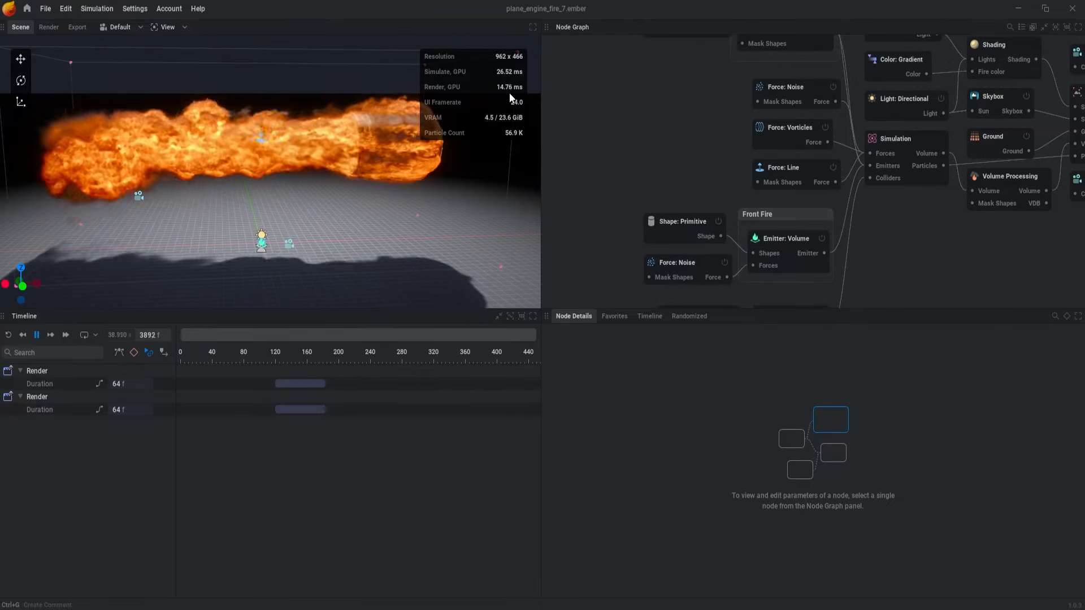
pyautogui.scroll(2, 389, 135)
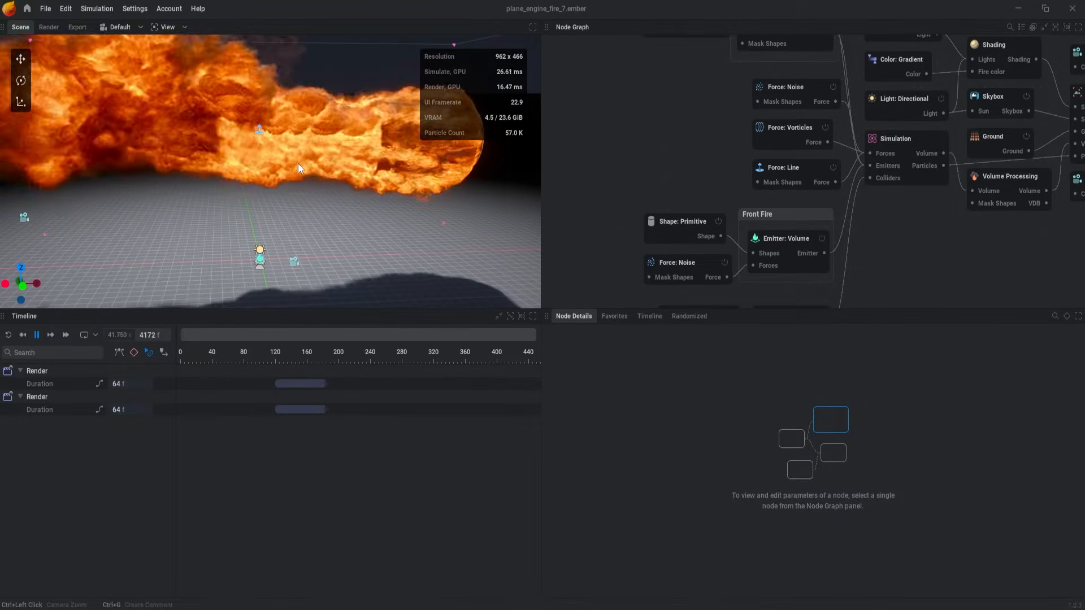
pyautogui.moveTo(293, 155); pyautogui.dragTo(259, 158)
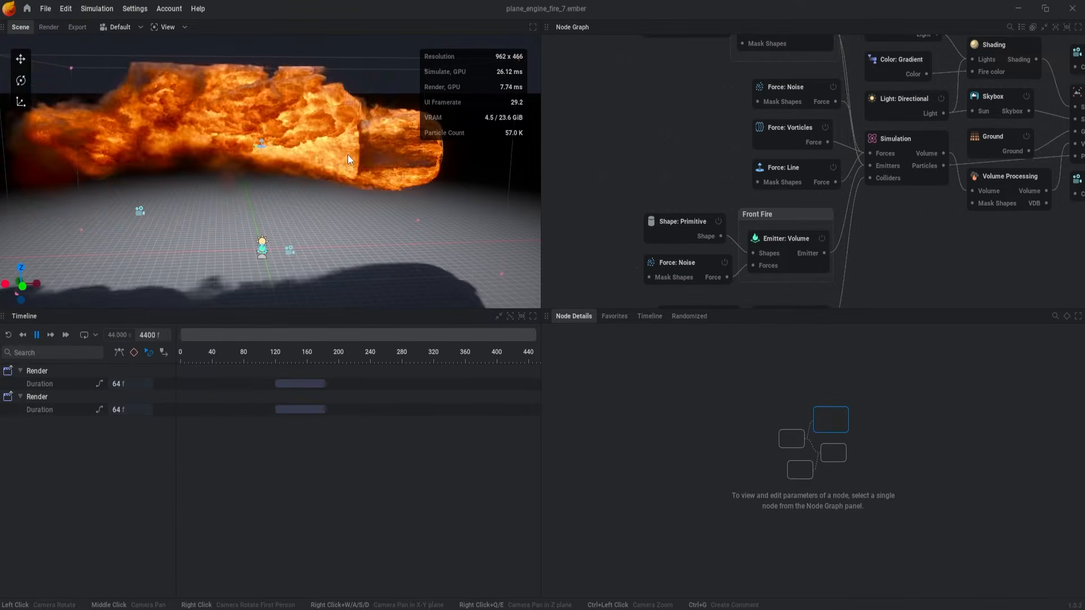
# - Hide the viewport statistics overlay
pyautogui.moveTo(348, 154); pyautogui.dragTo(321, 137)
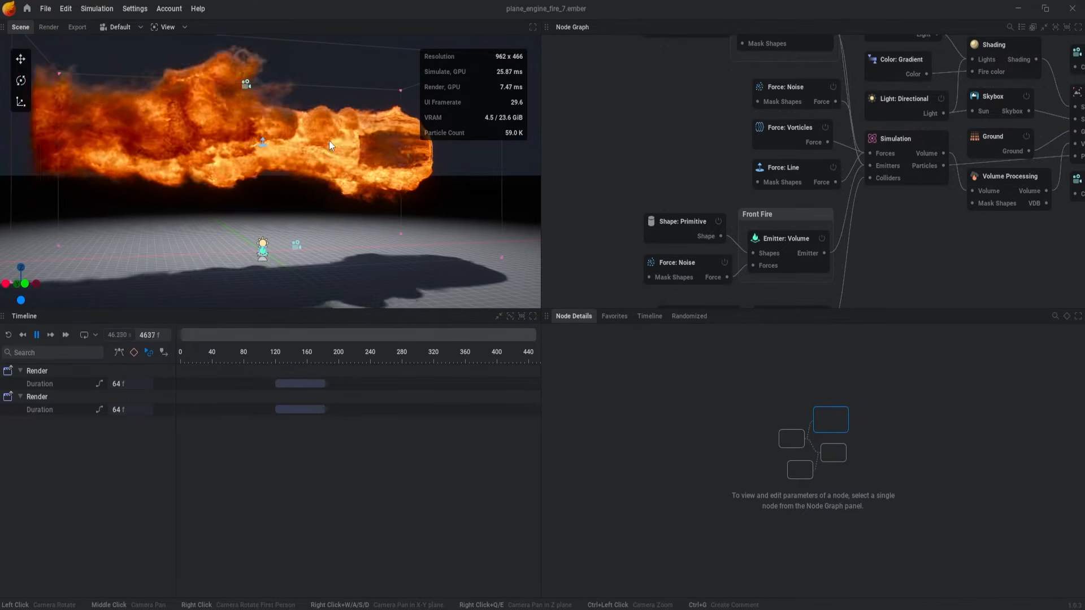
pyautogui.click(180, 29)
pyautogui.click(351, 110)
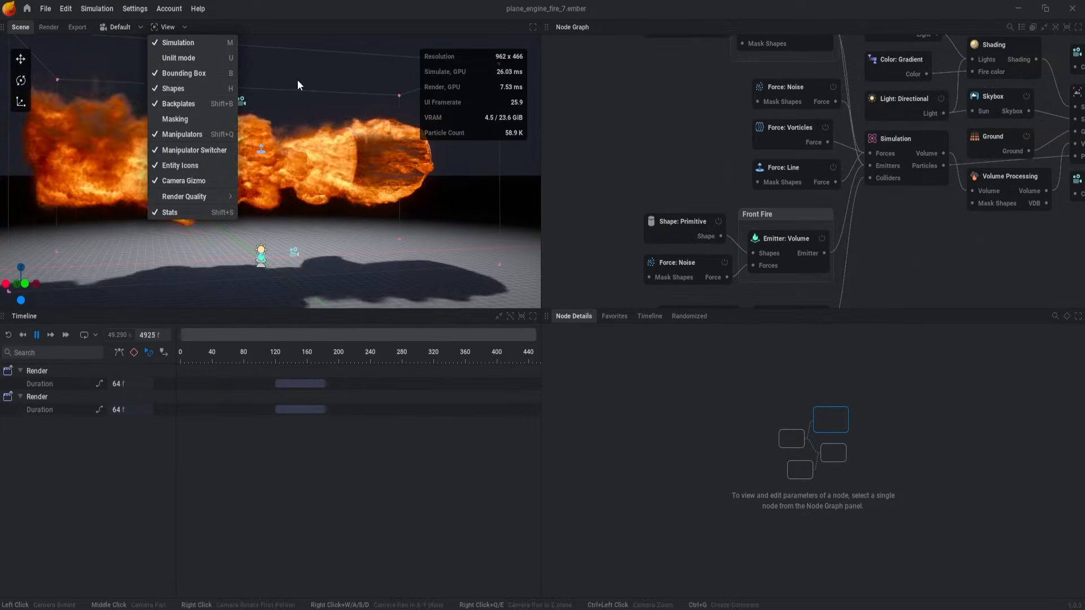
pyautogui.click(342, 76)
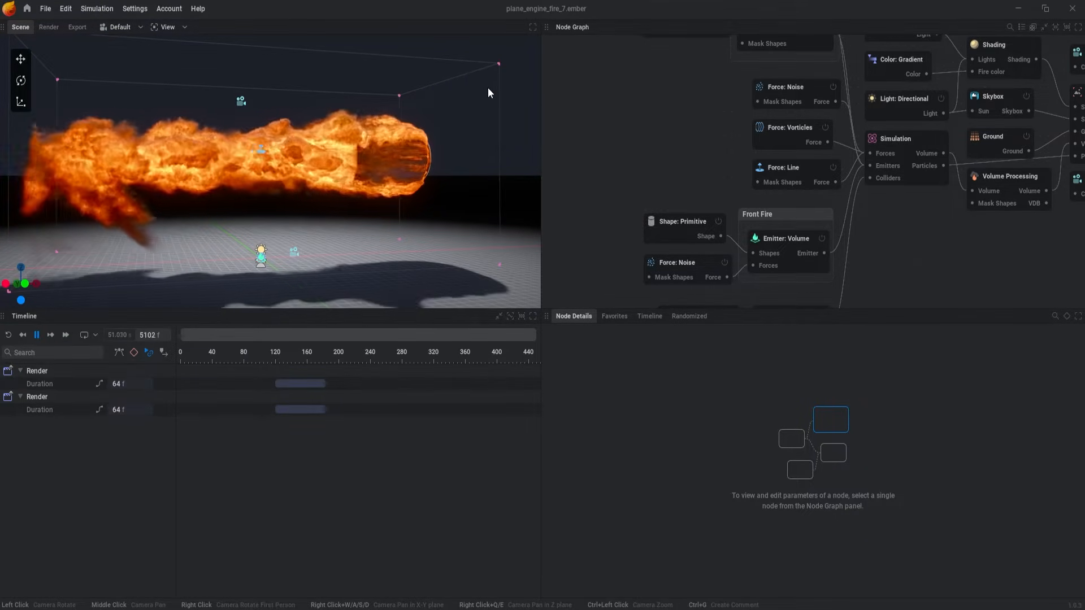
pyautogui.press('F3')
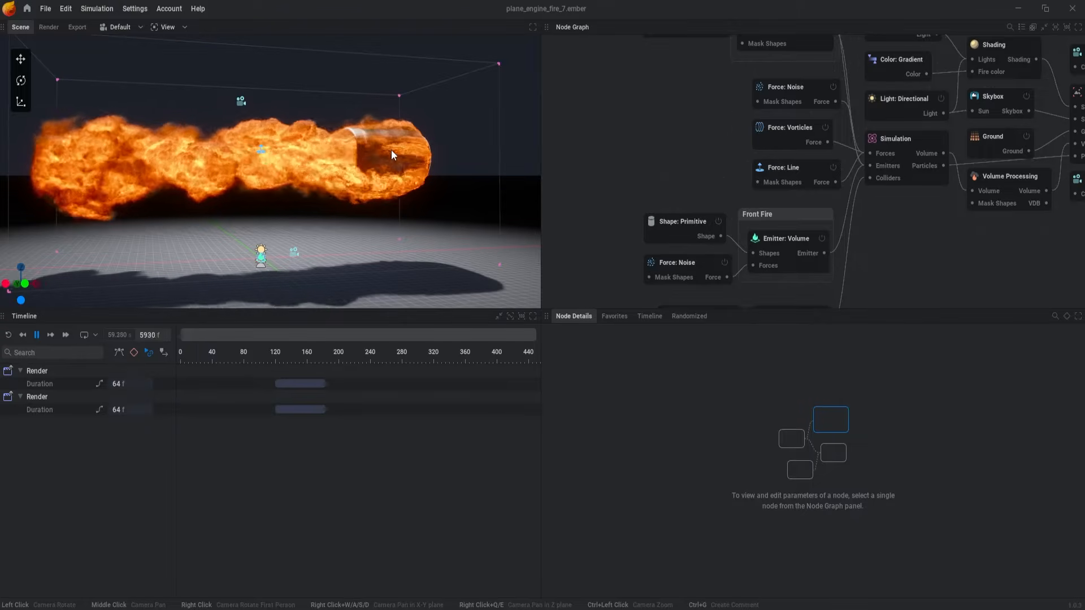
# - Hide the entity icons in the viewport while keeping the other display options enabled
pyautogui.click(180, 28)
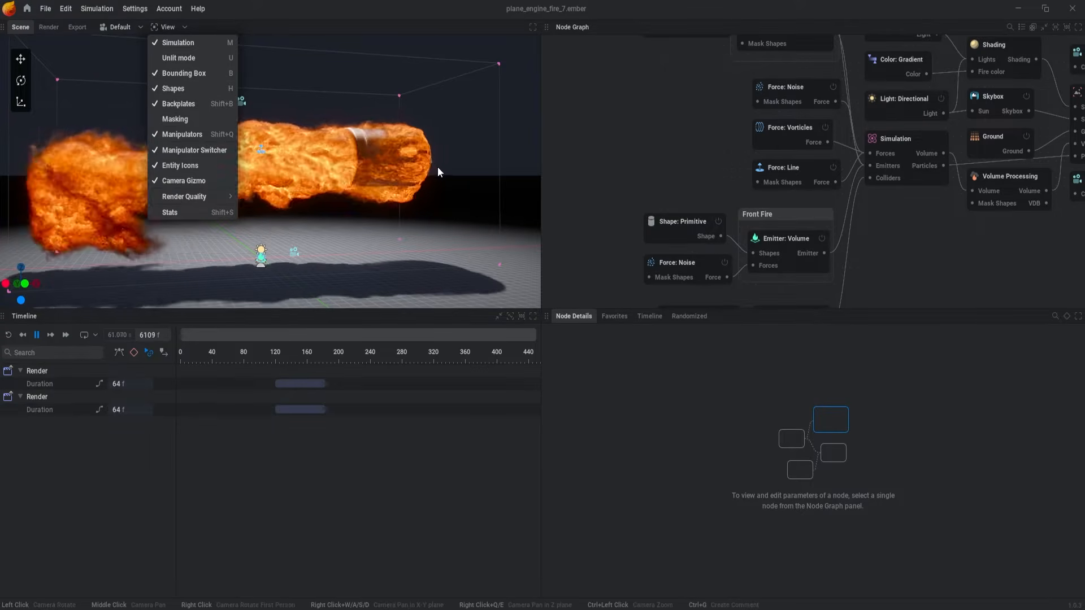
pyautogui.moveTo(437, 167); pyautogui.dragTo(430, 187)
pyautogui.moveTo(306, 224); pyautogui.dragTo(315, 246)
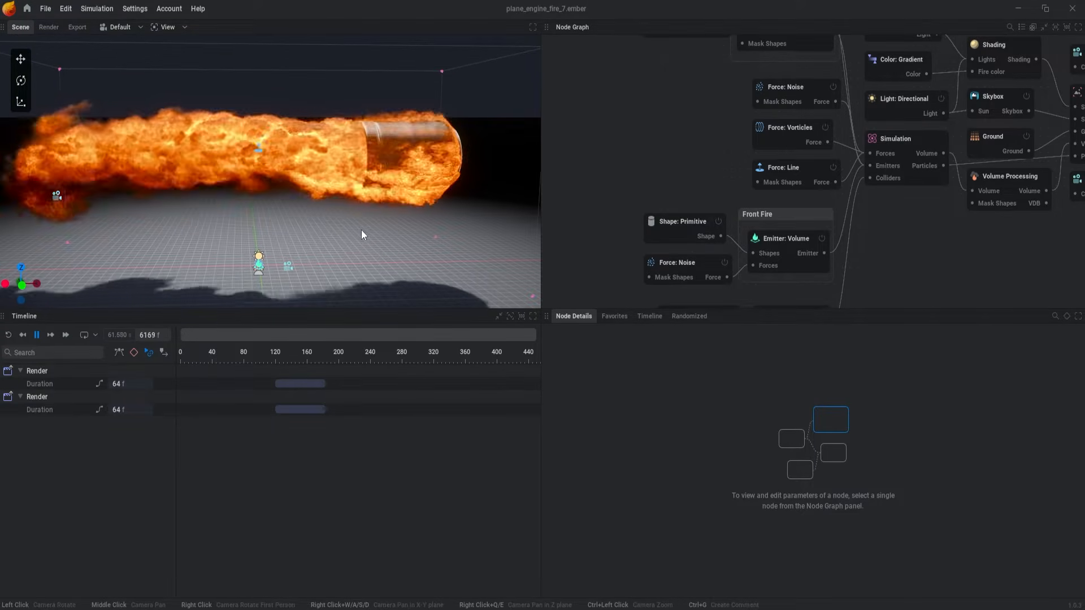
pyautogui.click(180, 26)
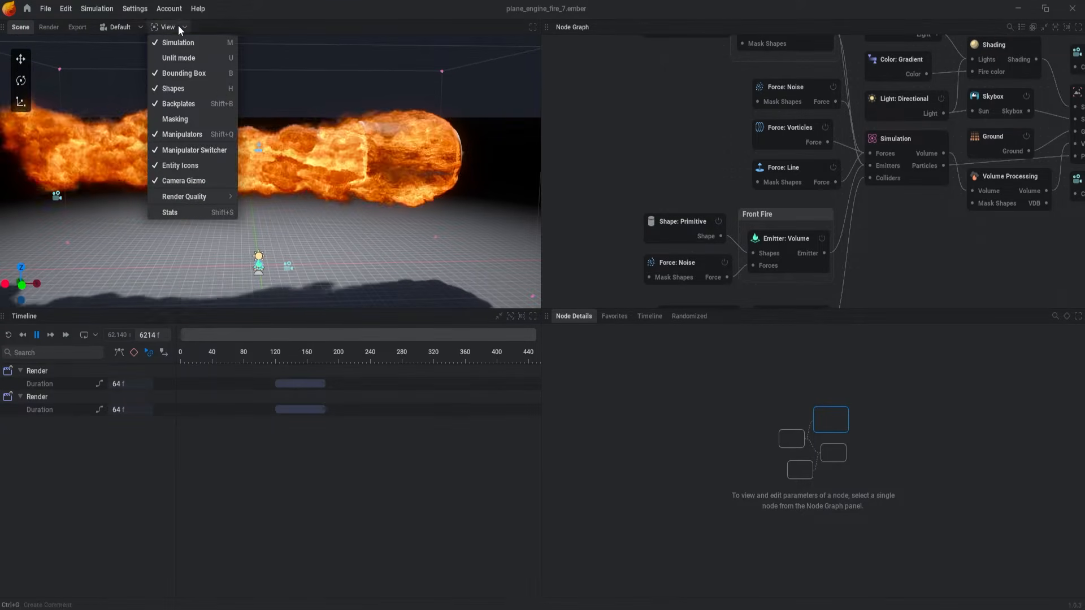
pyautogui.click(189, 166)
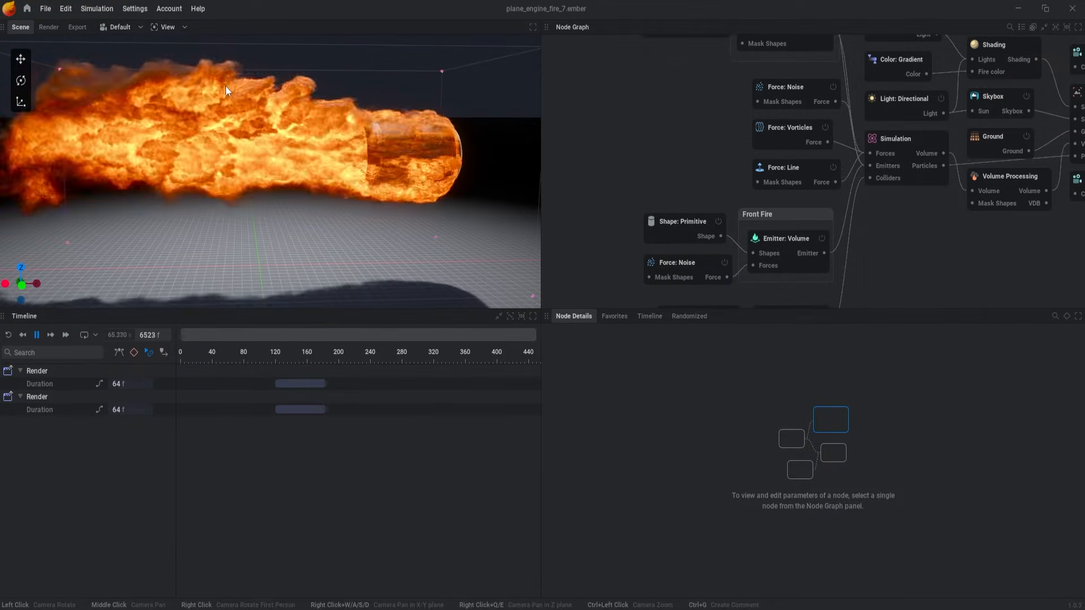
pyautogui.click(165, 27)
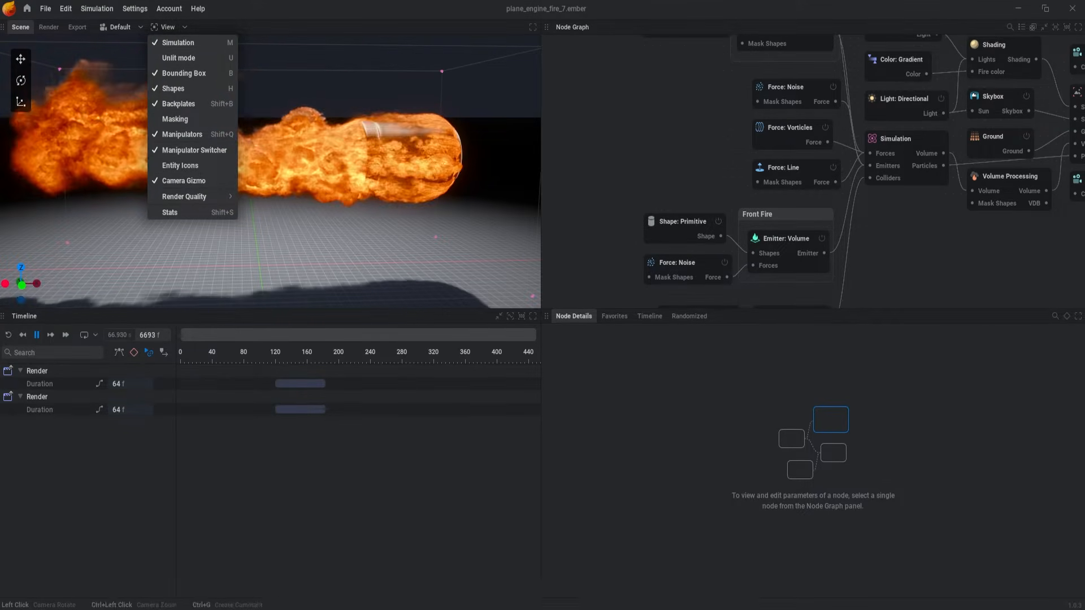
pyautogui.click(387, 224)
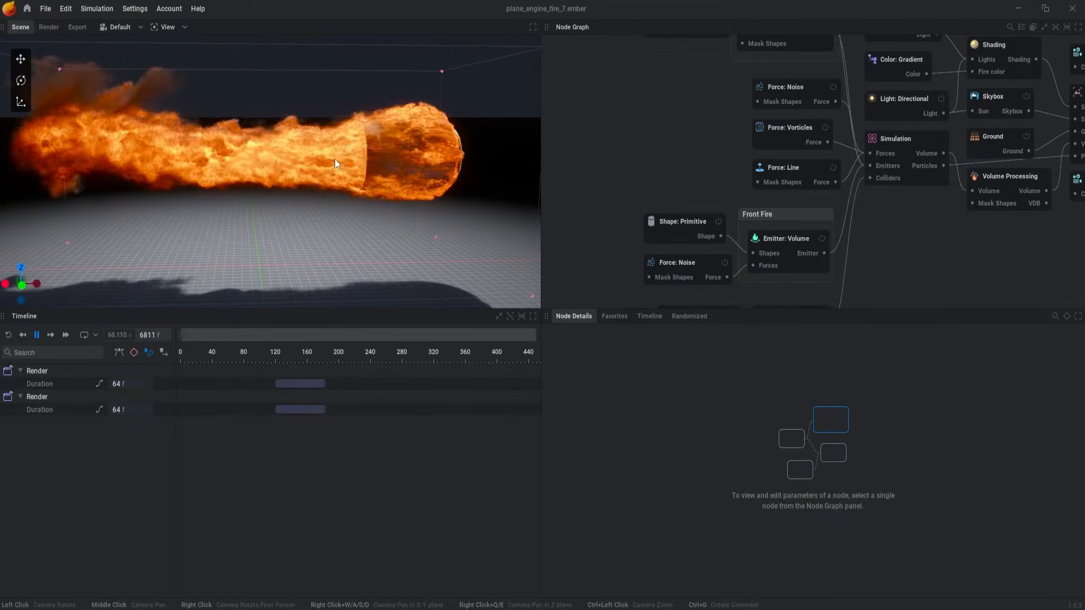
# - Examine the burning engine up close and from an angled view of its front end
pyautogui.scroll(-1, 309, 189)
pyautogui.scroll(2, 255, 158)
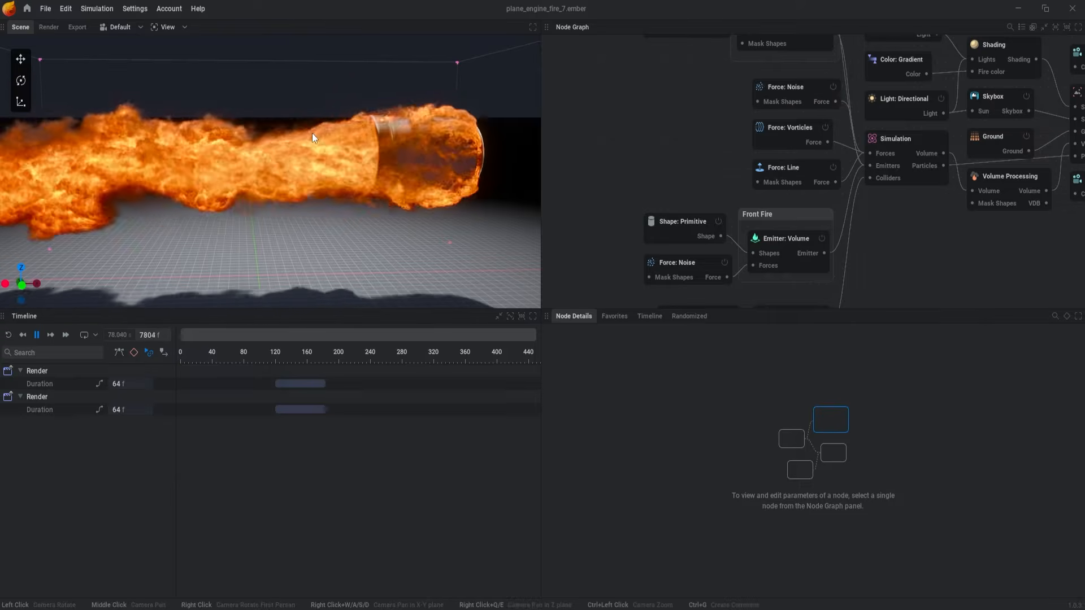
pyautogui.scroll(2, 317, 159)
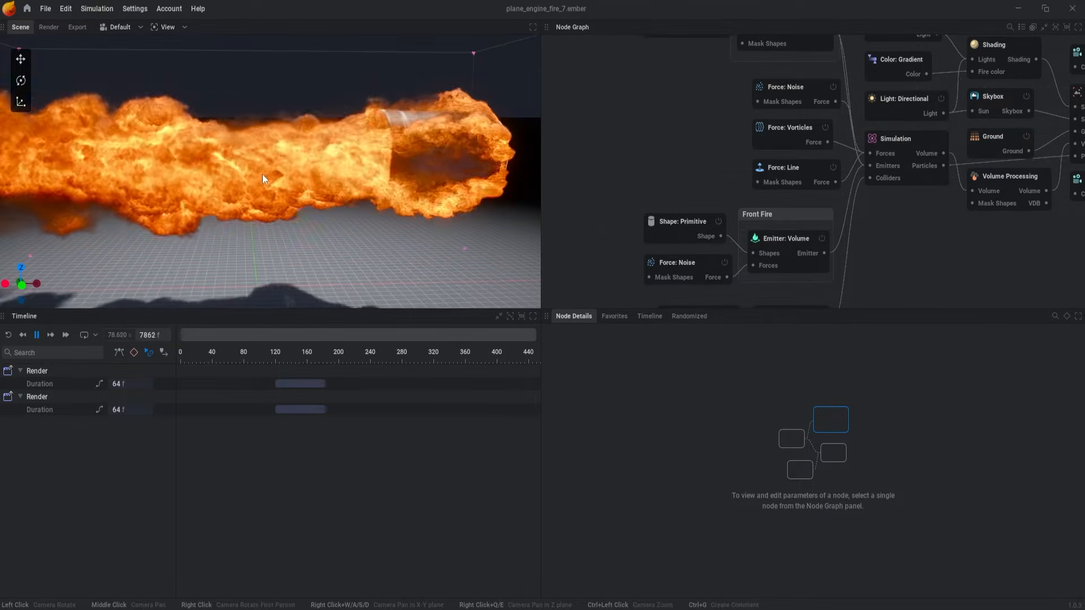
pyautogui.moveTo(293, 155)
pyautogui.mouseDown()
pyautogui.moveTo(310, 183)
pyautogui.moveTo(421, 209)
pyautogui.moveTo(297, 161)
pyautogui.moveTo(74, 138)
pyautogui.moveTo(136, 181)
pyautogui.moveTo(245, 147)
pyautogui.moveTo(239, 128)
pyautogui.mouseUp()
pyautogui.scroll(-2, 361, 179)
pyautogui.moveTo(376, 186); pyautogui.dragTo(420, 212, button='right')
# - Select the Simulation node and examine the fire and its bounding box from the side, from above and end-on
pyautogui.click(895, 133)
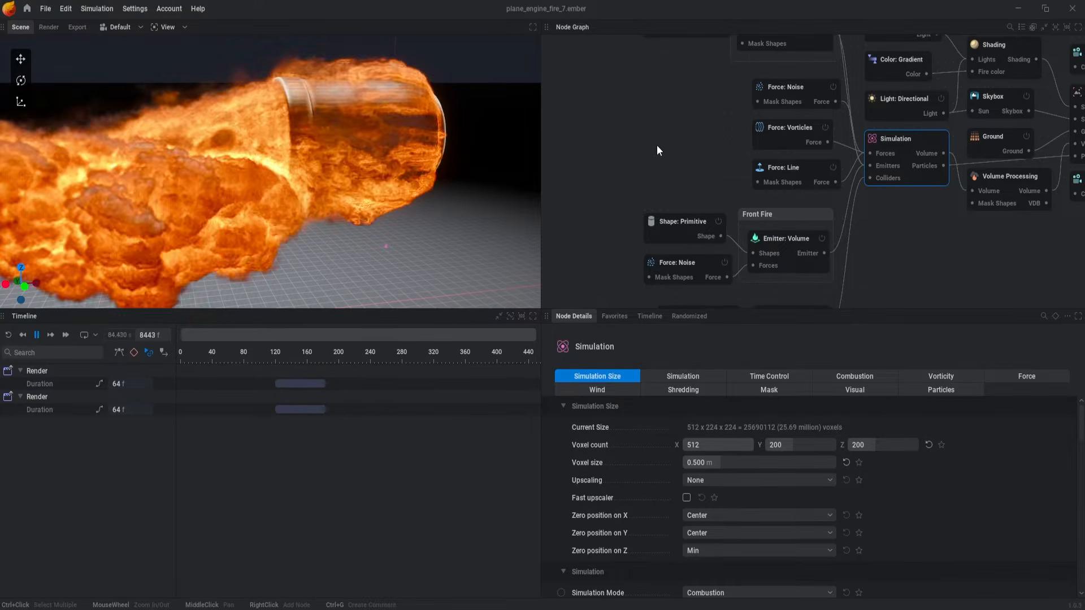
pyautogui.moveTo(422, 224)
pyautogui.keyDown('alt'); pyautogui.mouseDown()
pyautogui.moveTo(389, 225)
pyautogui.moveTo(440, 222)
pyautogui.moveTo(406, 212)
pyautogui.mouseUp(); pyautogui.keyUp('alt')
pyautogui.scroll(-3, 406, 212)
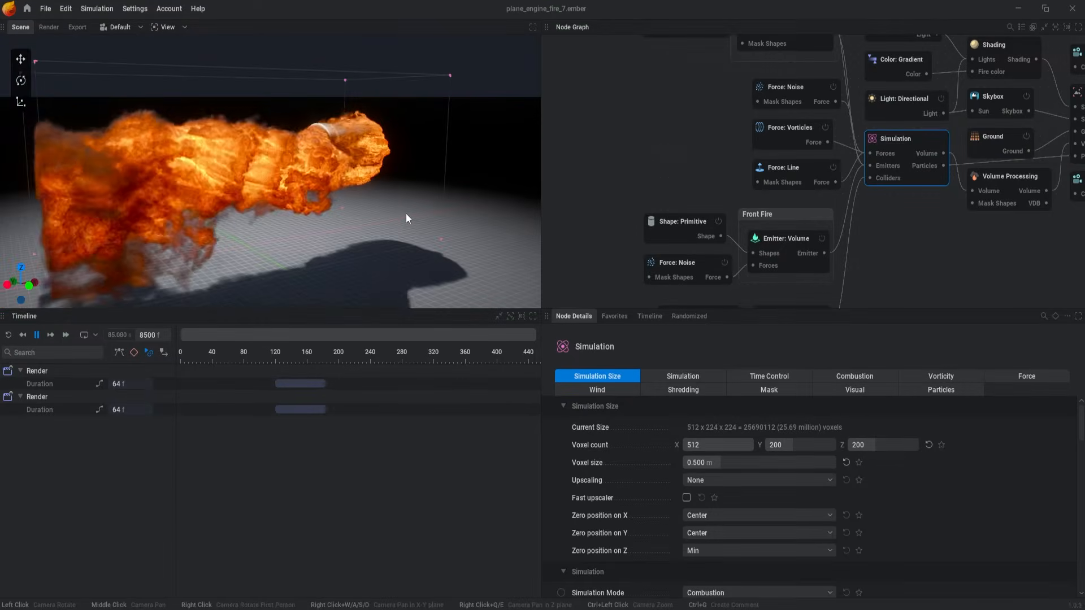
pyautogui.scroll(1, 402, 212)
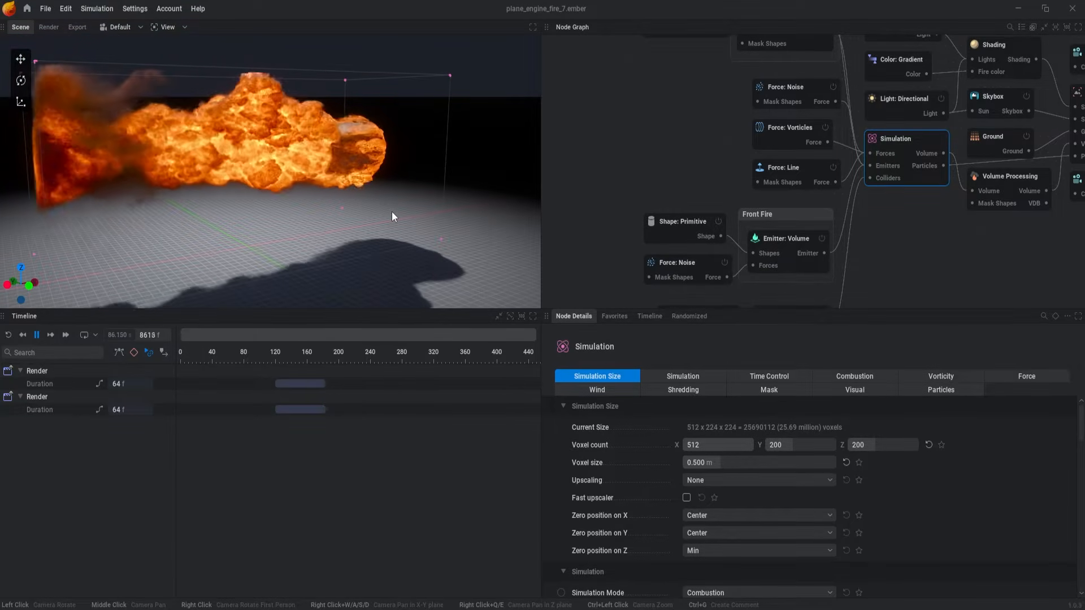
pyautogui.moveTo(424, 173); pyautogui.dragTo(409, 174)
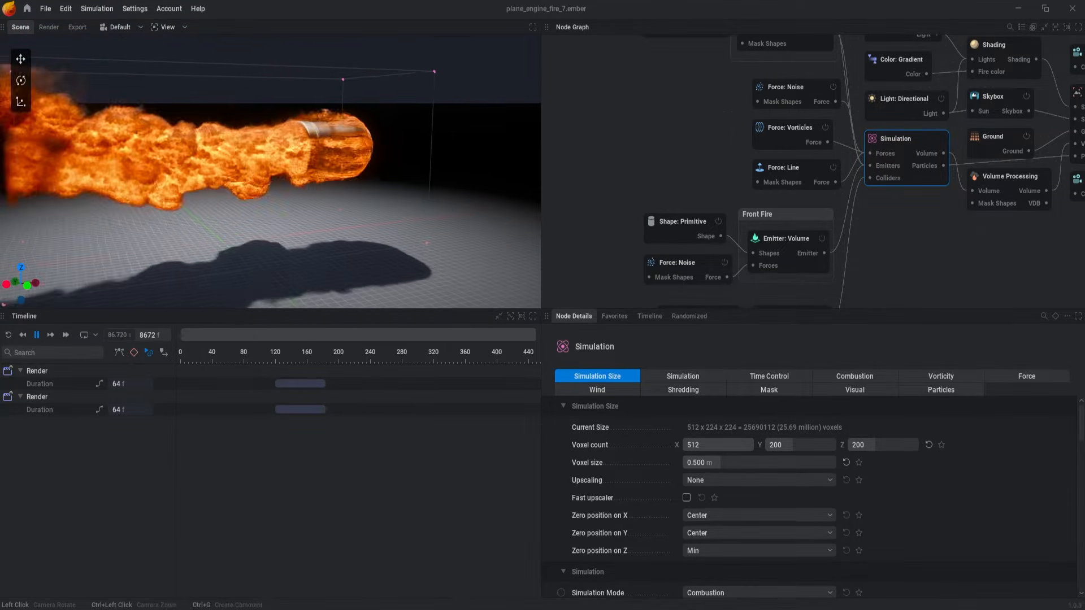
pyautogui.moveTo(339, 170); pyautogui.dragTo(408, 164, button='middle')
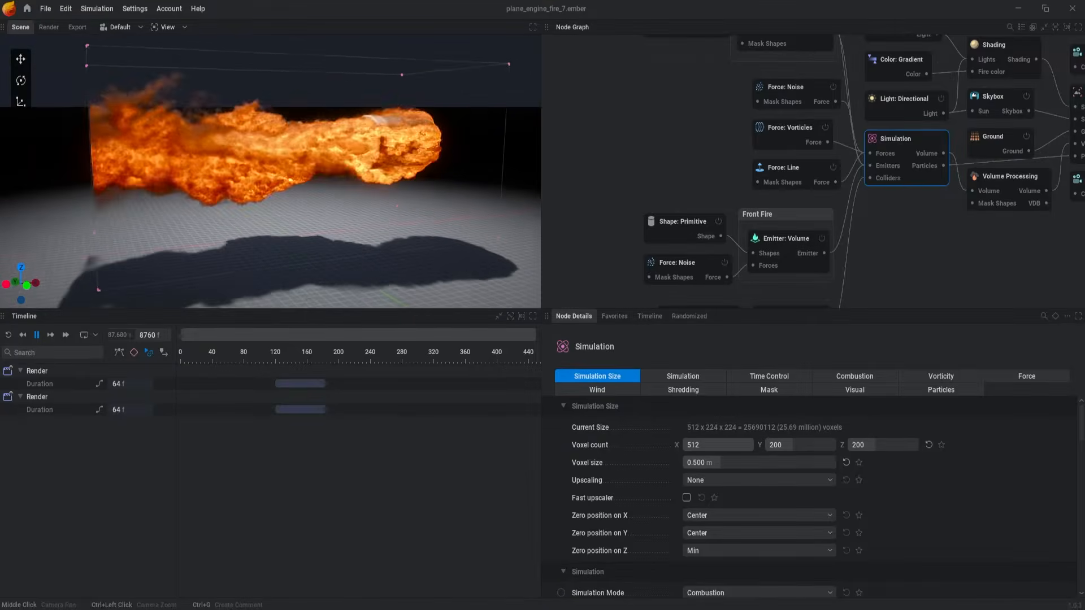
pyautogui.moveTo(249, 157); pyautogui.dragTo(236, 162, button='middle')
pyautogui.scroll(3, 282, 180)
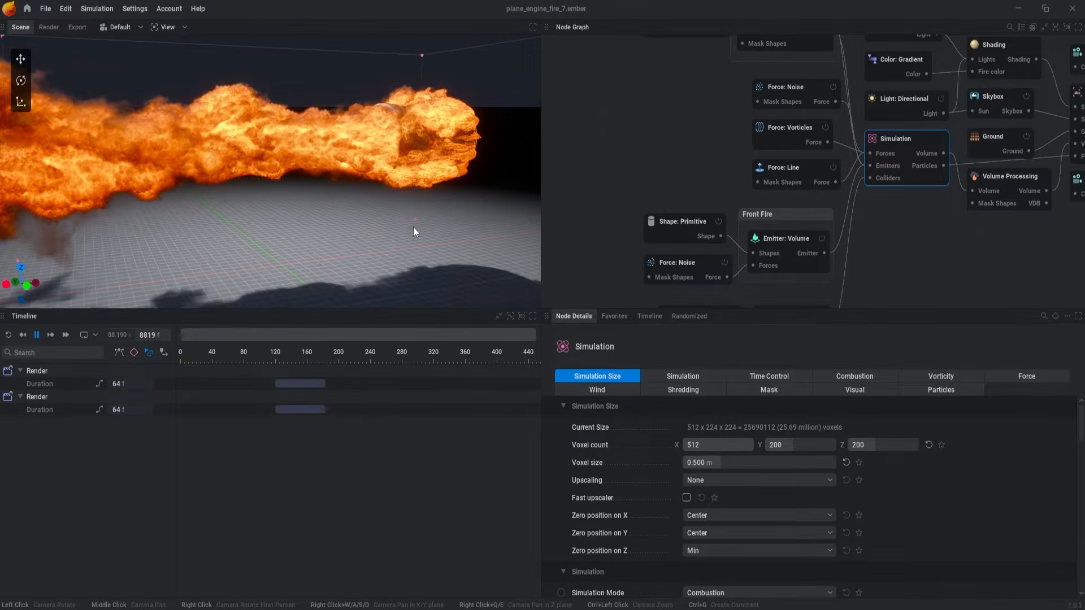
pyautogui.moveTo(374, 174); pyautogui.dragTo(386, 168)
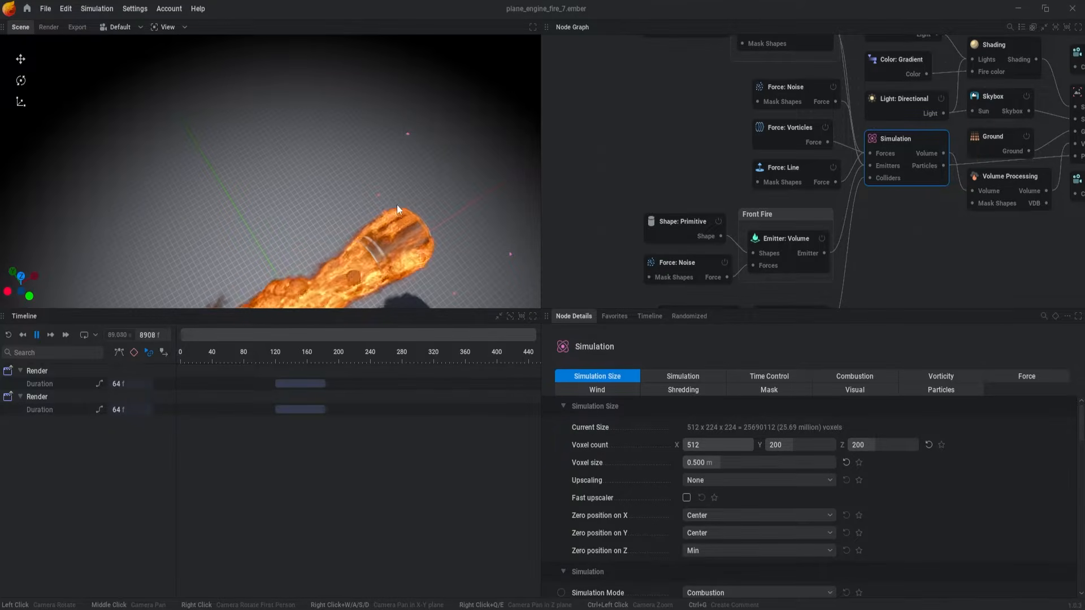
pyautogui.moveTo(396, 205); pyautogui.dragTo(517, 142)
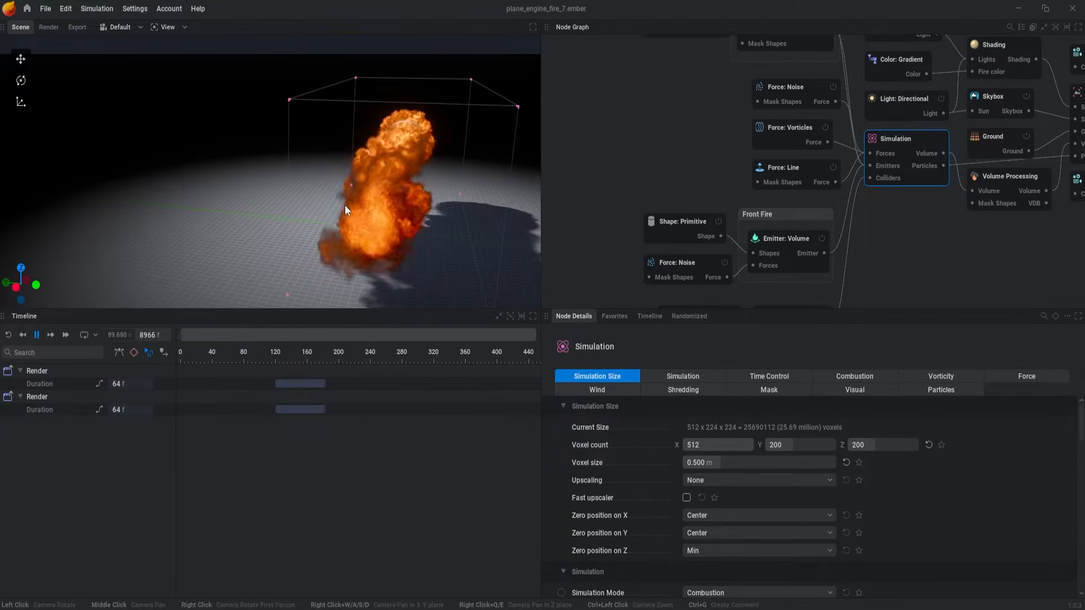
# - Focus the viewport camera on the selected Simulation node and view its whole bounding box from the side
pyautogui.press('f')
pyautogui.moveTo(343, 199); pyautogui.dragTo(330, 216)
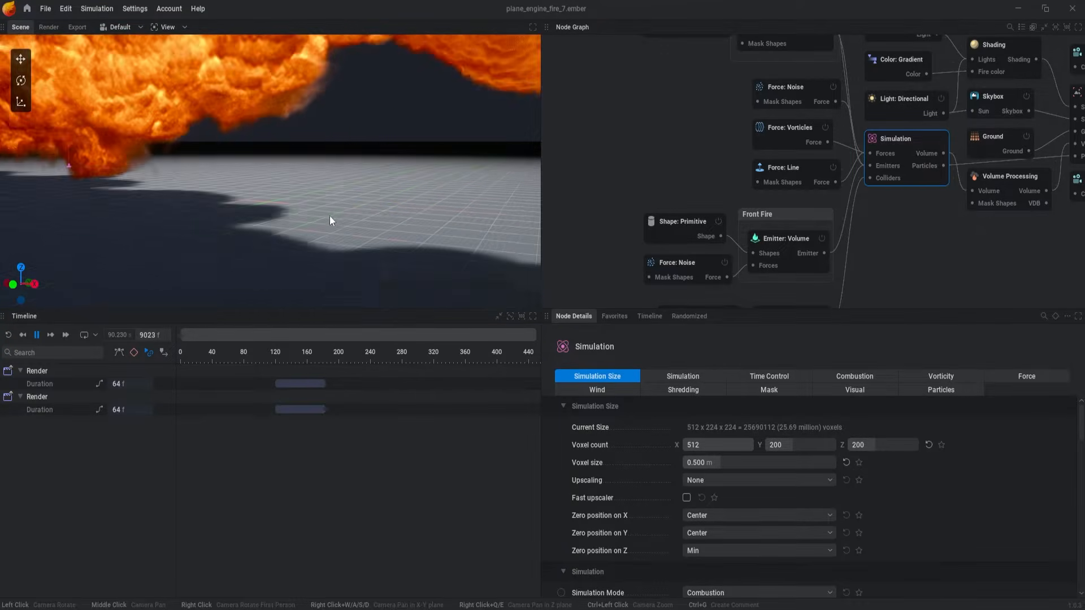
pyautogui.scroll(-6, 316, 205)
pyautogui.moveTo(301, 181); pyautogui.dragTo(286, 187)
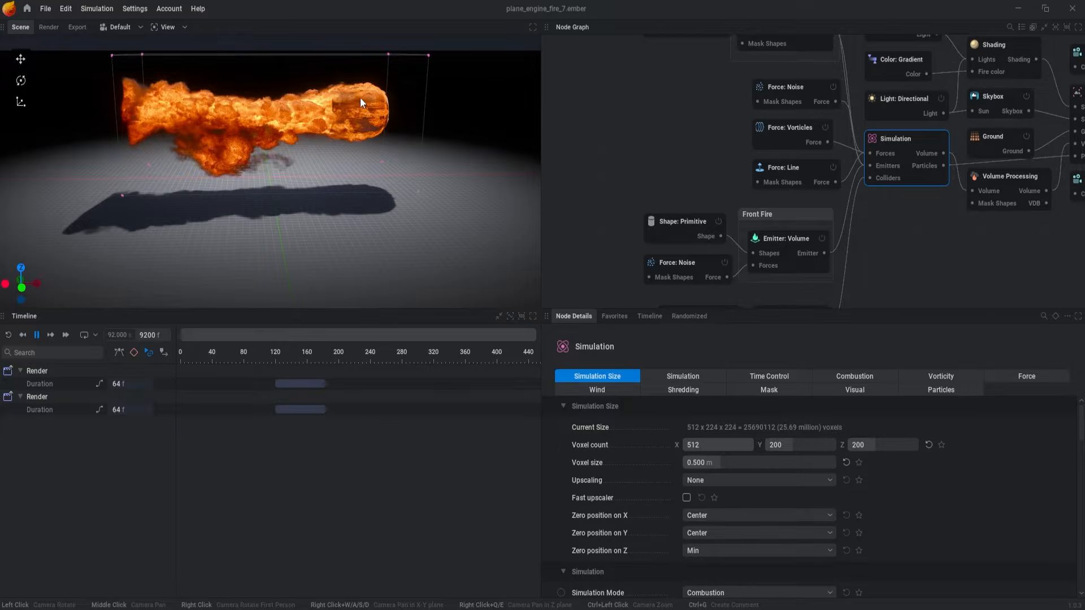
# - Select the Front Fire's Shape: Primitive node, focus the viewport camera on it, and inspect the cylinder around the engine
pyautogui.click(670, 235)
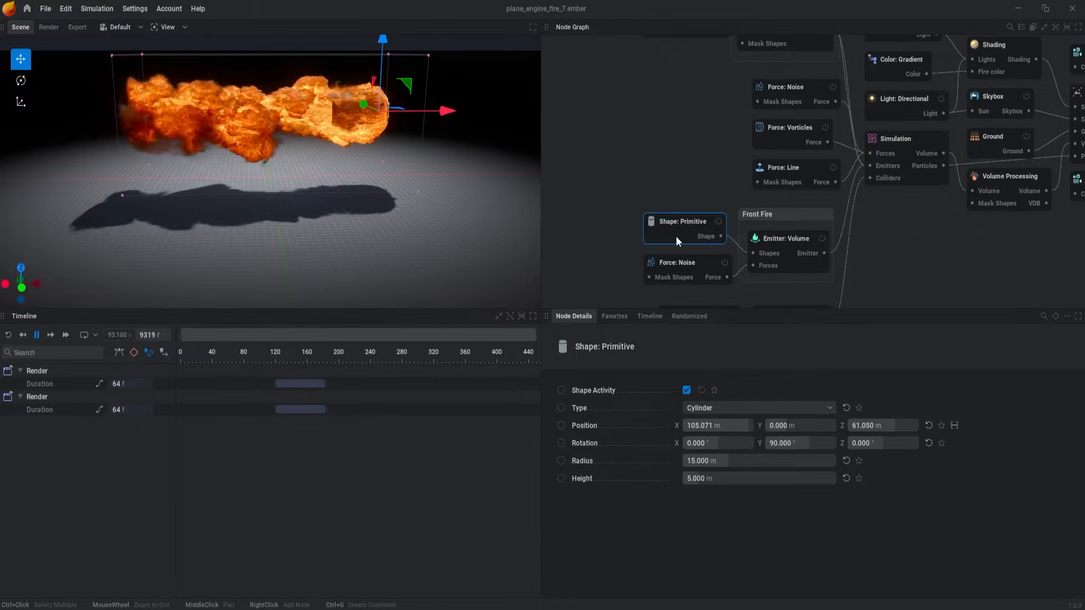
pyautogui.press('f')
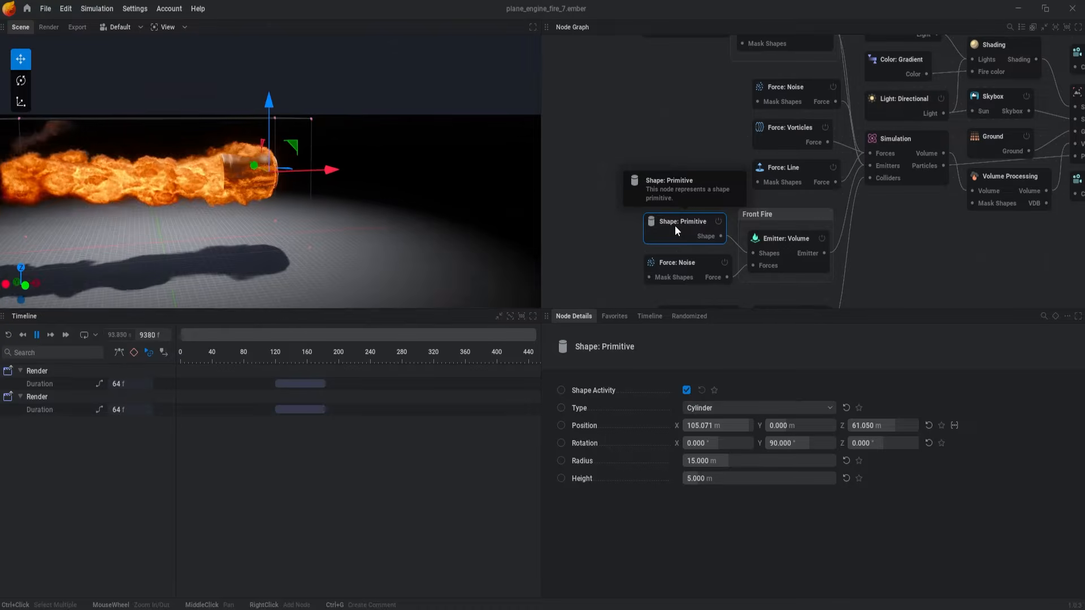
pyautogui.moveTo(388, 200)
pyautogui.mouseDown()
pyautogui.moveTo(384, 163)
pyautogui.moveTo(462, 185)
pyautogui.moveTo(271, 212)
pyautogui.moveTo(514, 184)
pyautogui.moveTo(460, 198)
pyautogui.moveTo(274, 198)
pyautogui.moveTo(372, 203)
pyautogui.moveTo(417, 190)
pyautogui.moveTo(416, 212)
pyautogui.mouseUp()
pyautogui.scroll(-2, 251, 244)
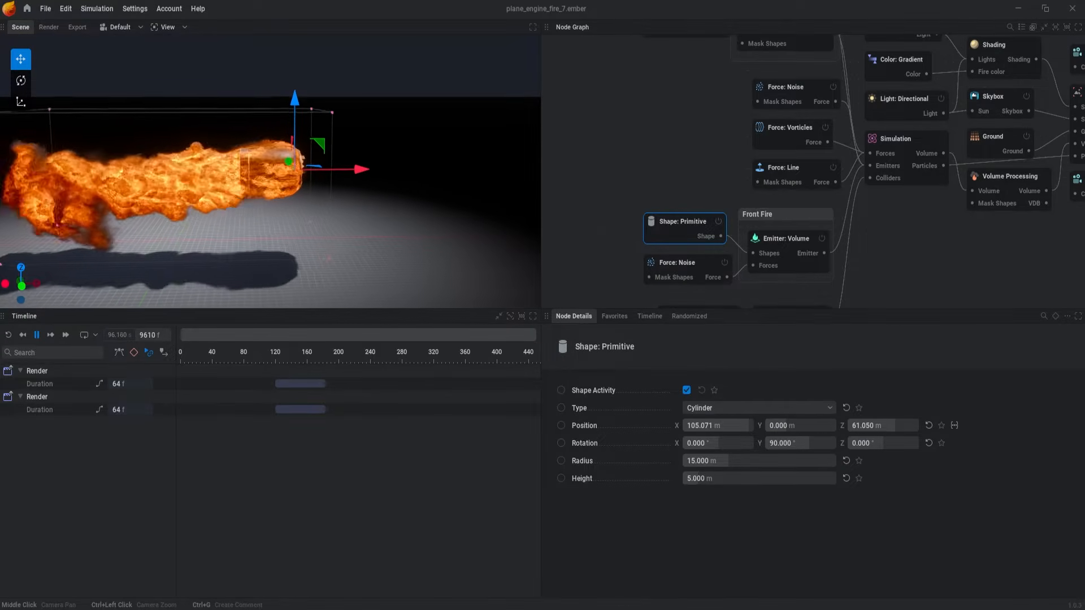
pyautogui.scroll(3, 446, 226)
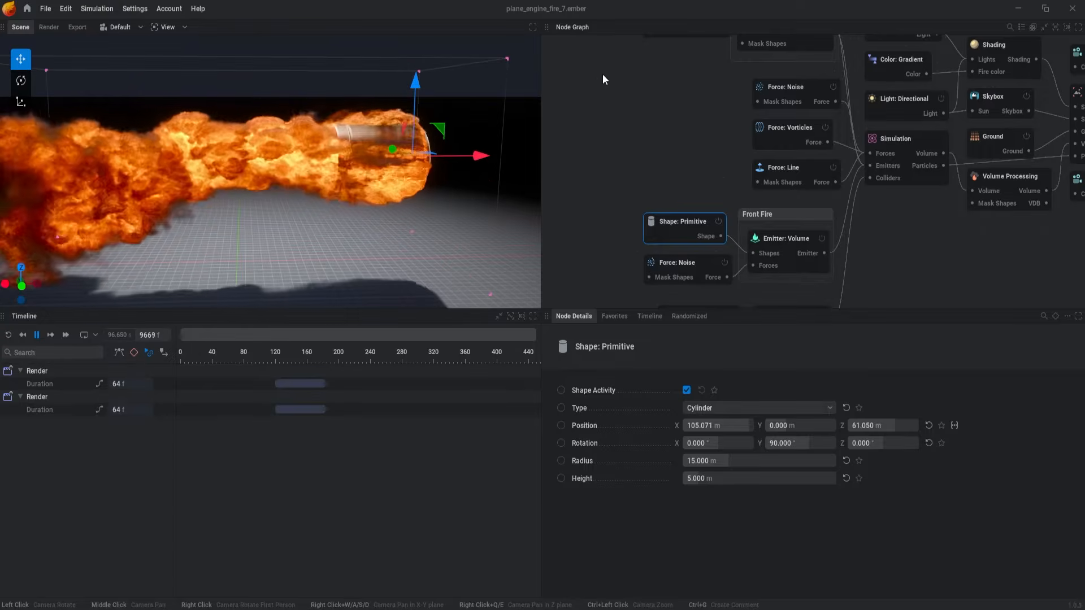
# - Clear the node selection and switch the viewport from the Scene view to the Render view
pyautogui.click(656, 77)
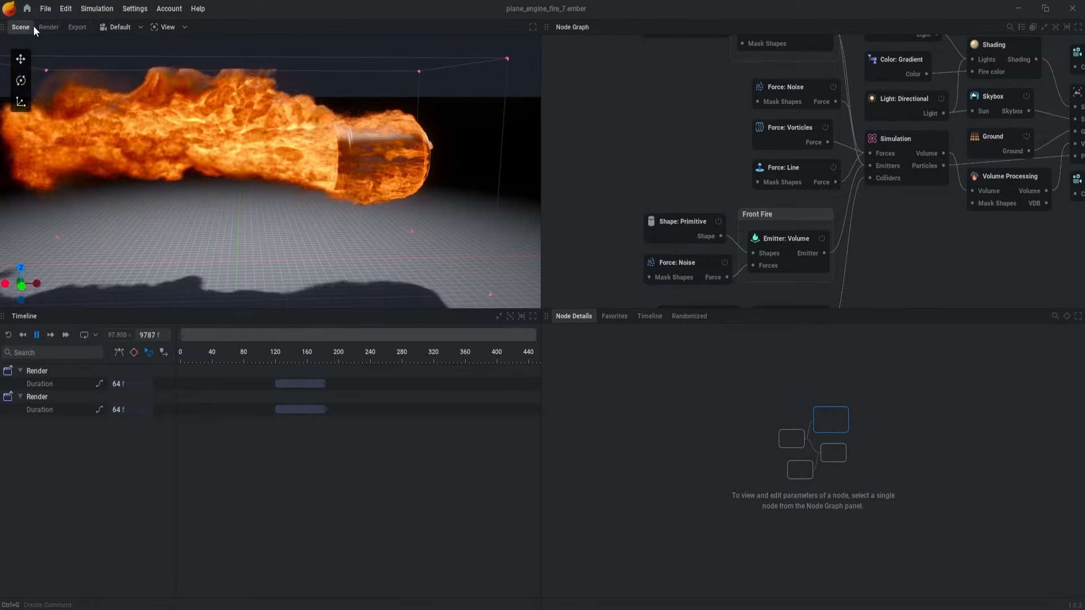
pyautogui.click(49, 28)
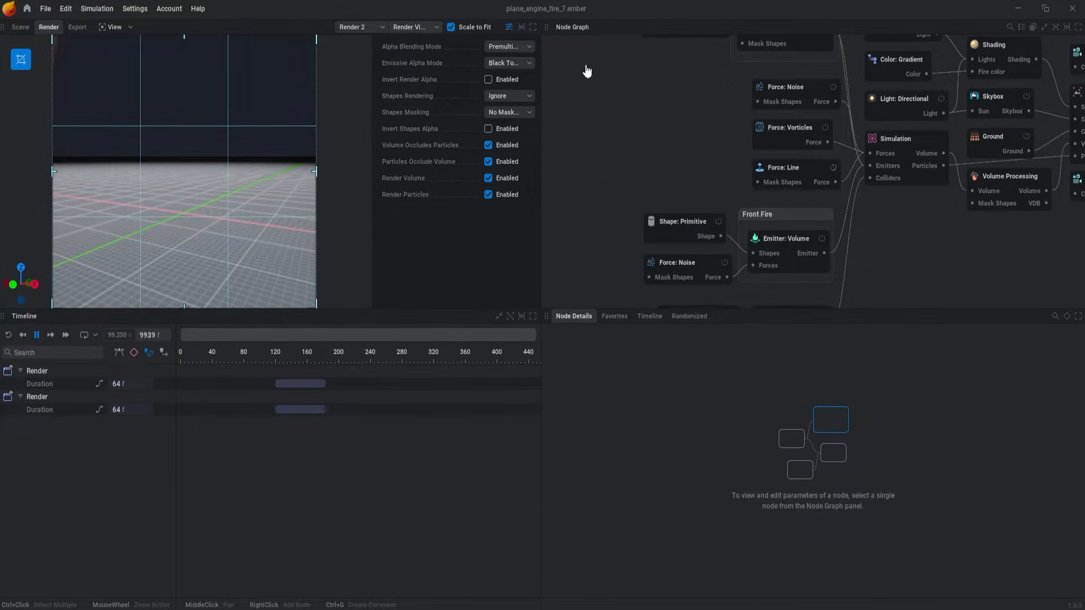
# - Switch the Render view from Render 2 to Render 1, and pause the simulation
pyautogui.click(365, 27)
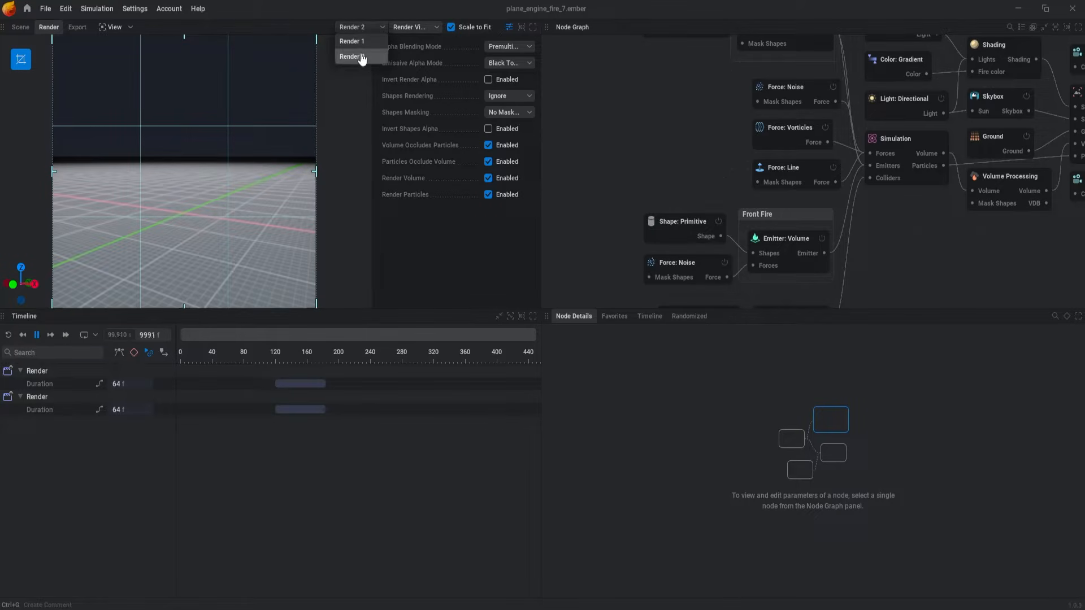
pyautogui.click(361, 41)
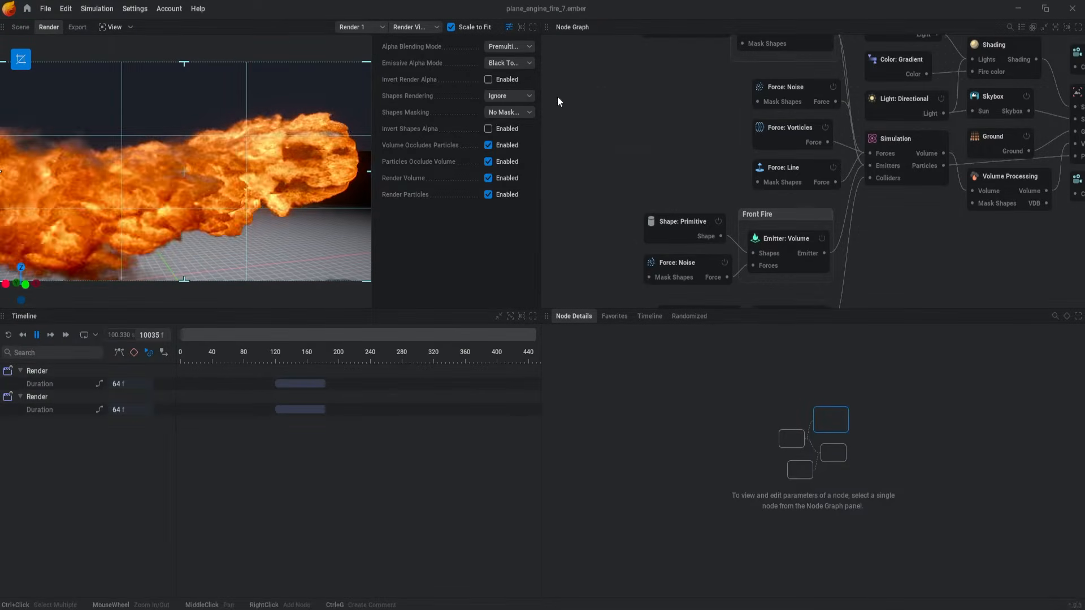
pyautogui.moveTo(981, 252); pyautogui.dragTo(736, 224, button='middle')
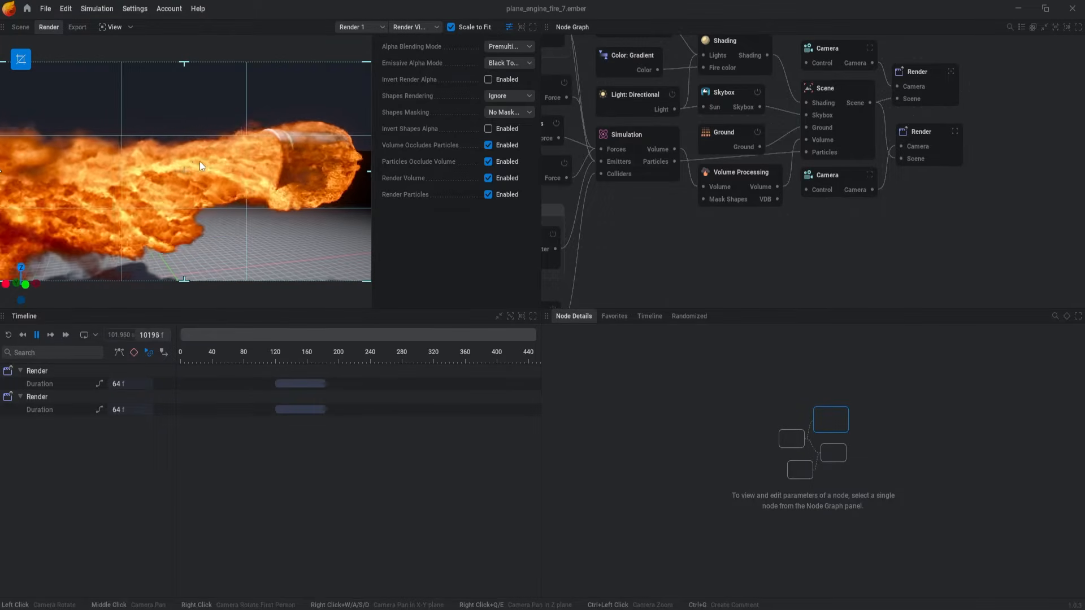
pyautogui.press('space')
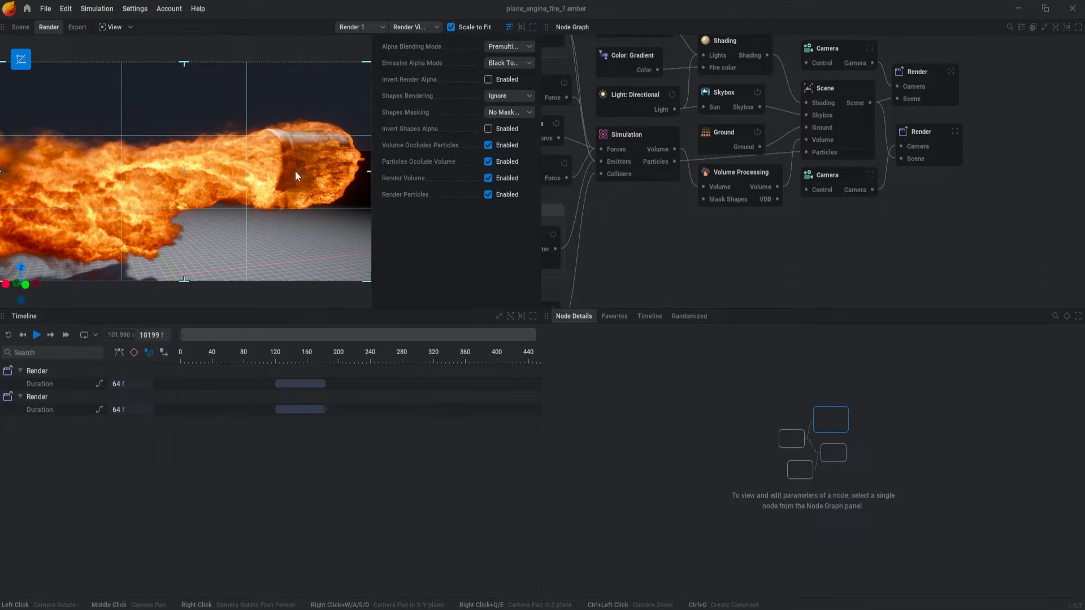
# - Set the capture source of the upper Render node to Render All and review the view's list of render passes
pyautogui.click(428, 26)
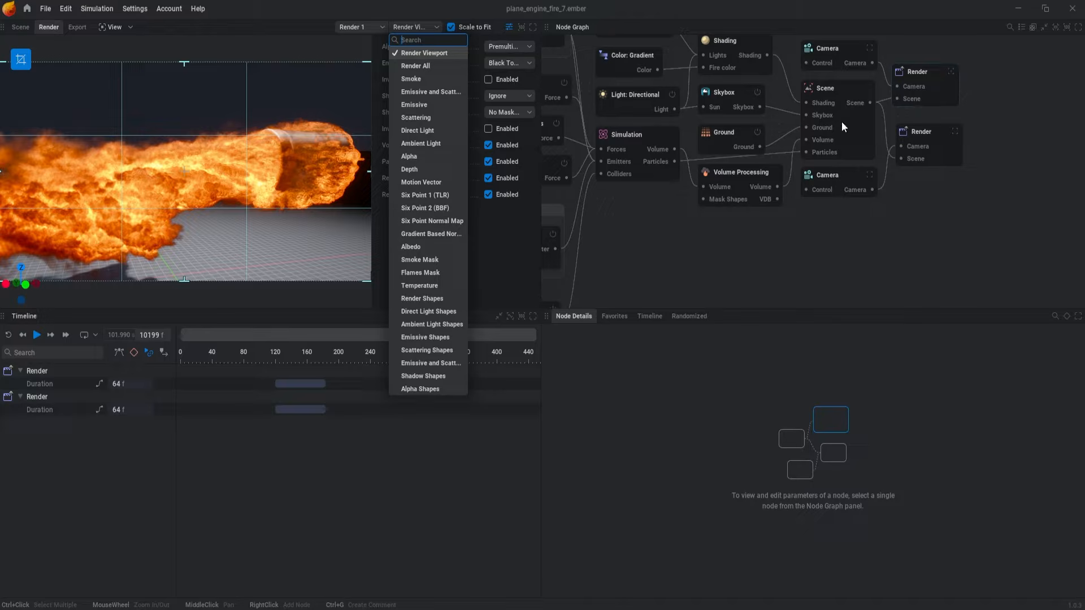
pyautogui.click(926, 224)
pyautogui.click(919, 74)
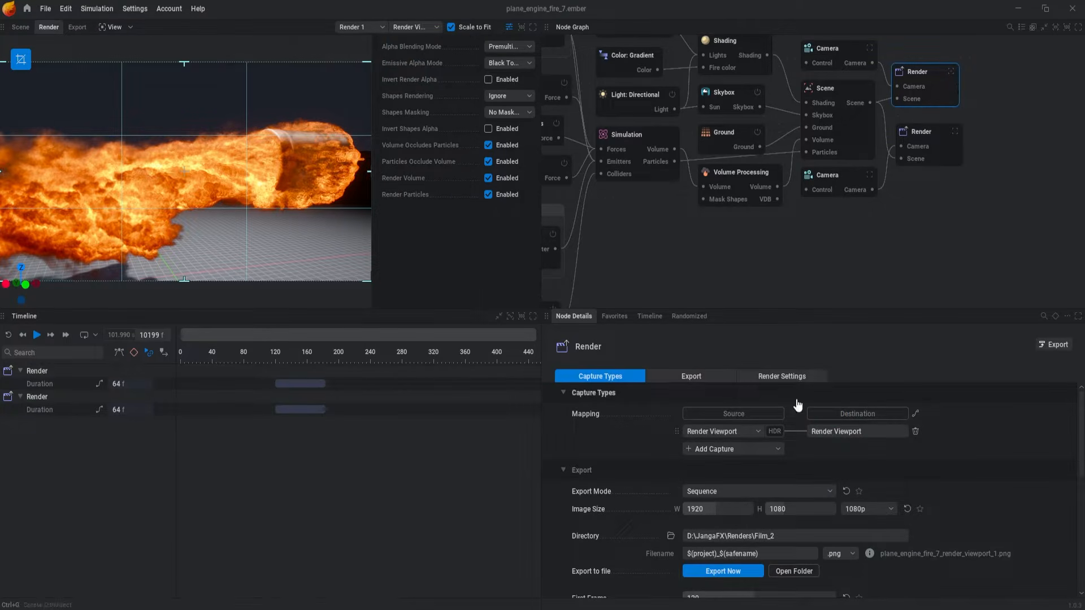
pyautogui.click(724, 431)
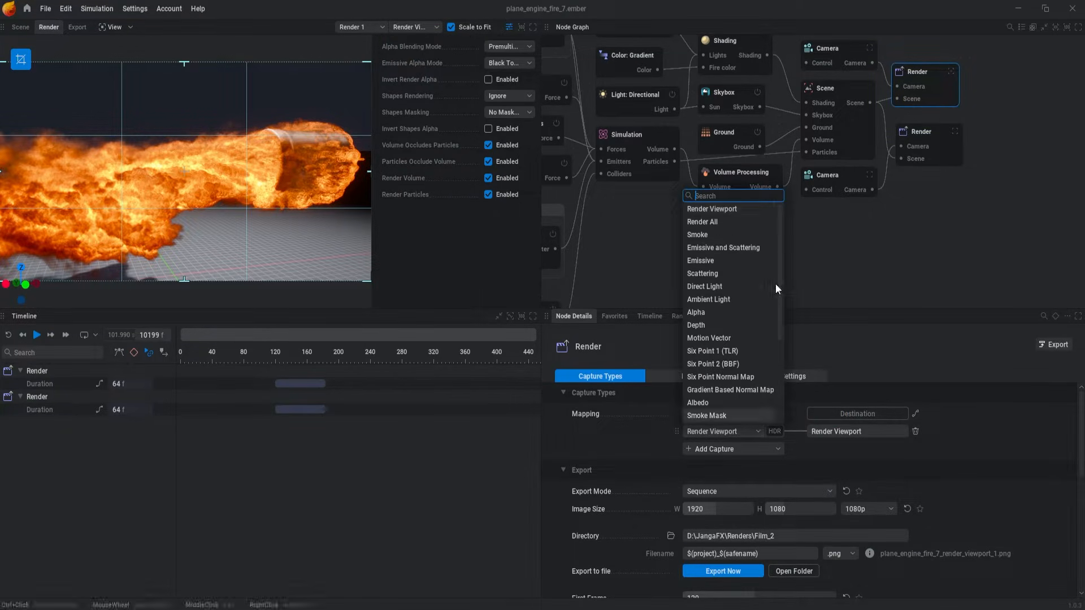
pyautogui.click(697, 222)
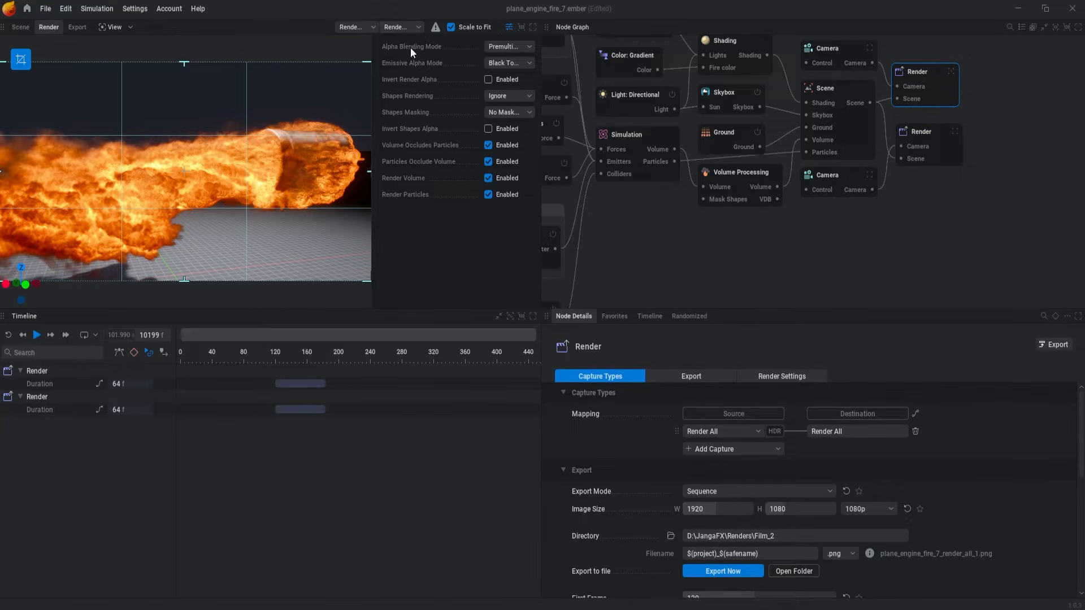
pyautogui.click(404, 29)
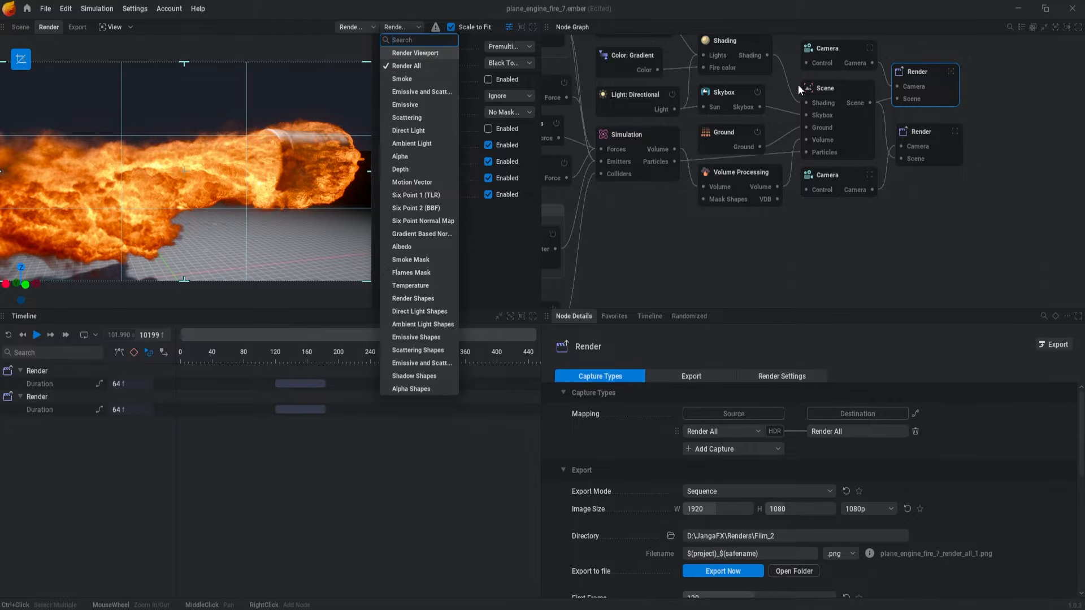
# - Add an Emissive and Scattering capture to the Render node and inspect the per-channel mapping of both captures
pyautogui.click(746, 449)
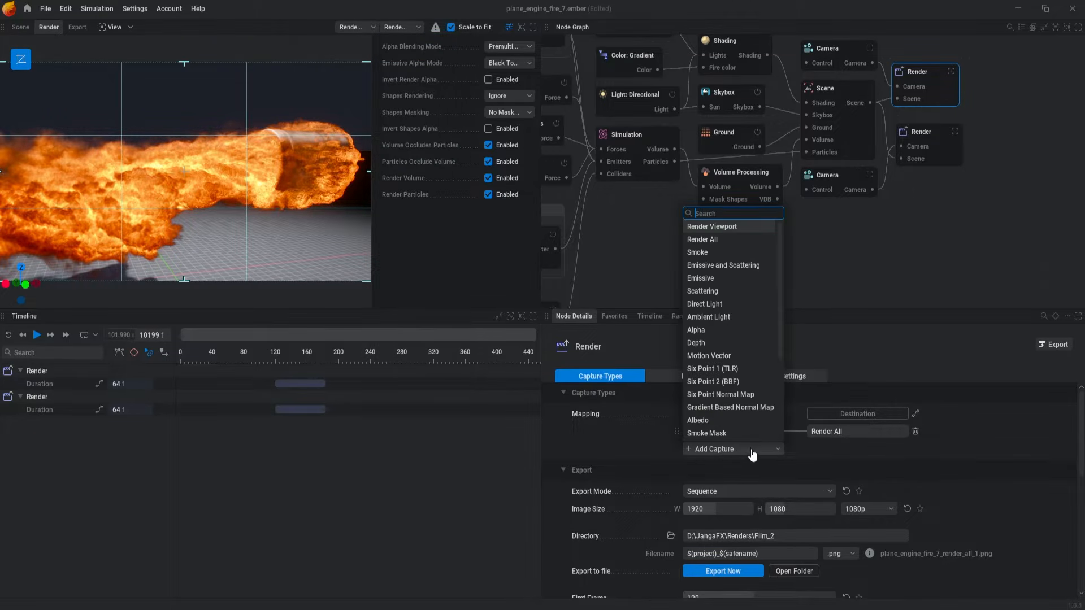
pyautogui.click(702, 265)
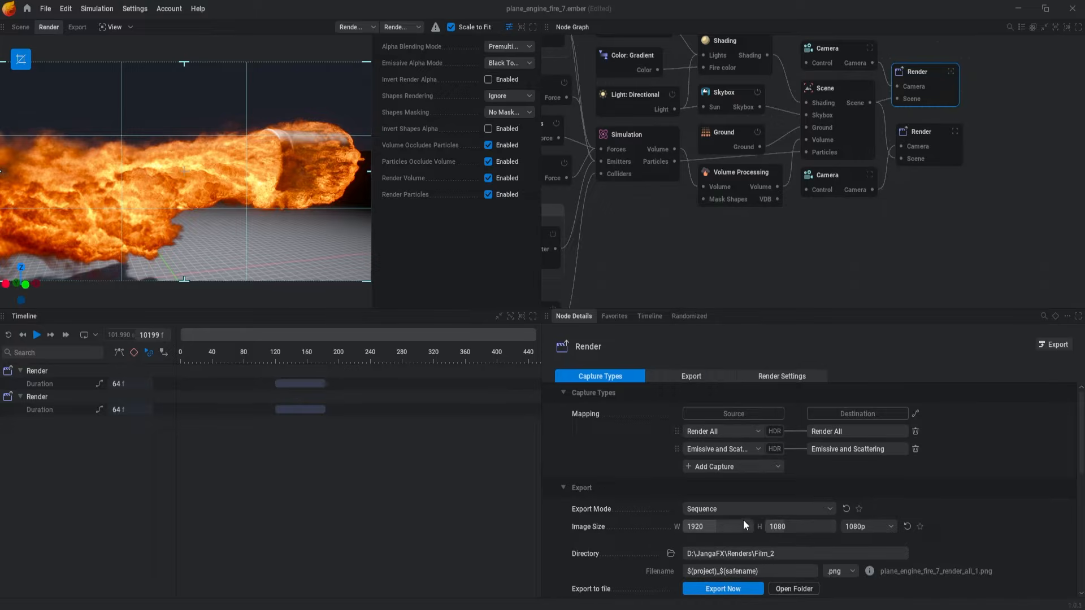
pyautogui.click(916, 414)
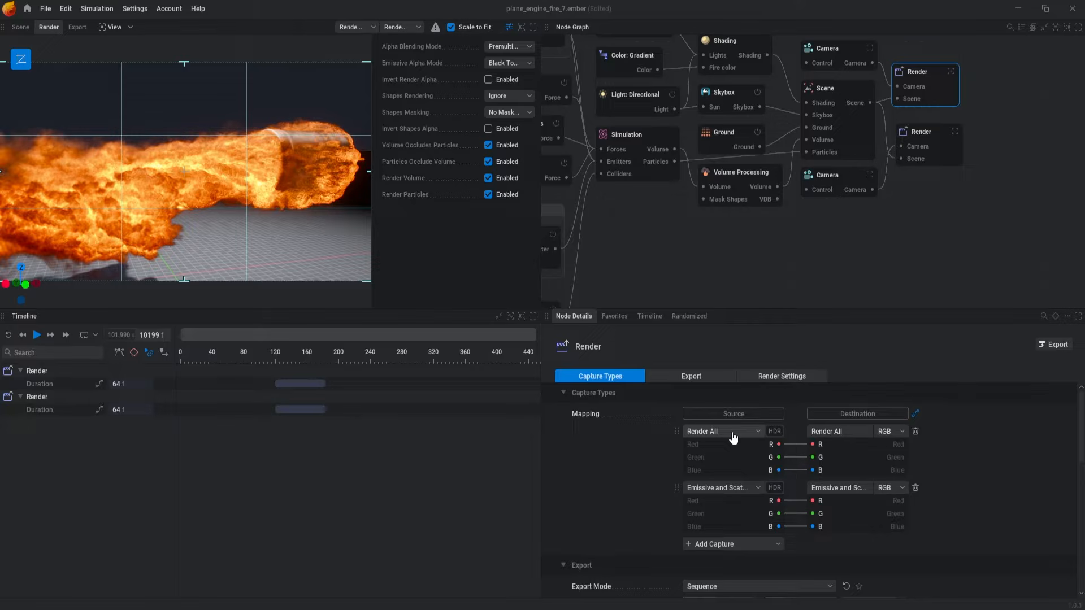
pyautogui.click(916, 416)
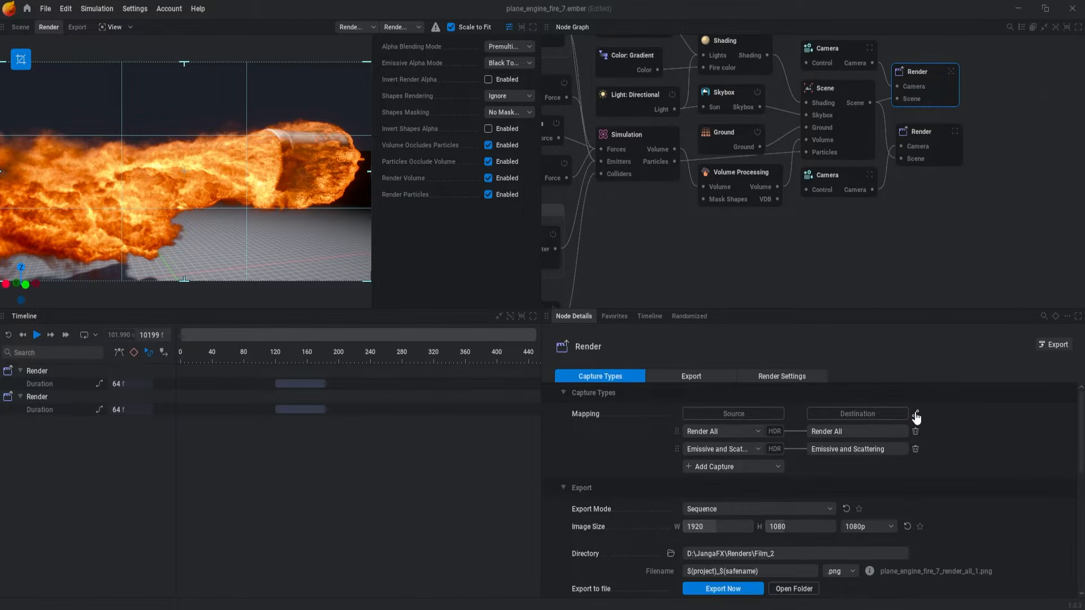
# - Preview the Smoke, Scattering and Alpha passes one after another in the Render view
pyautogui.click(394, 29)
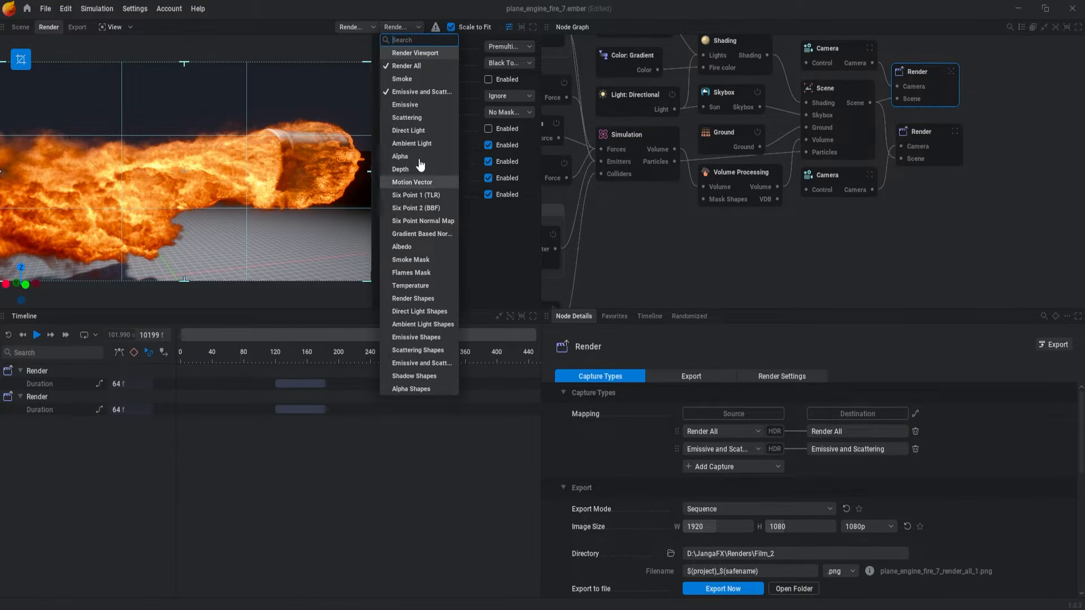
pyautogui.click(403, 79)
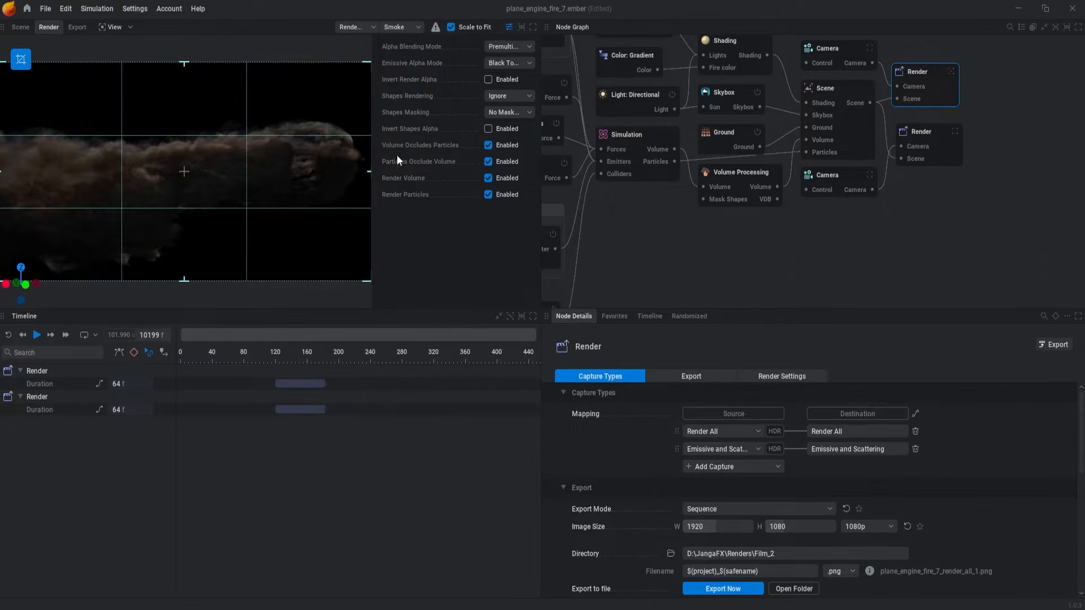
pyautogui.click(401, 29)
pyautogui.click(417, 126)
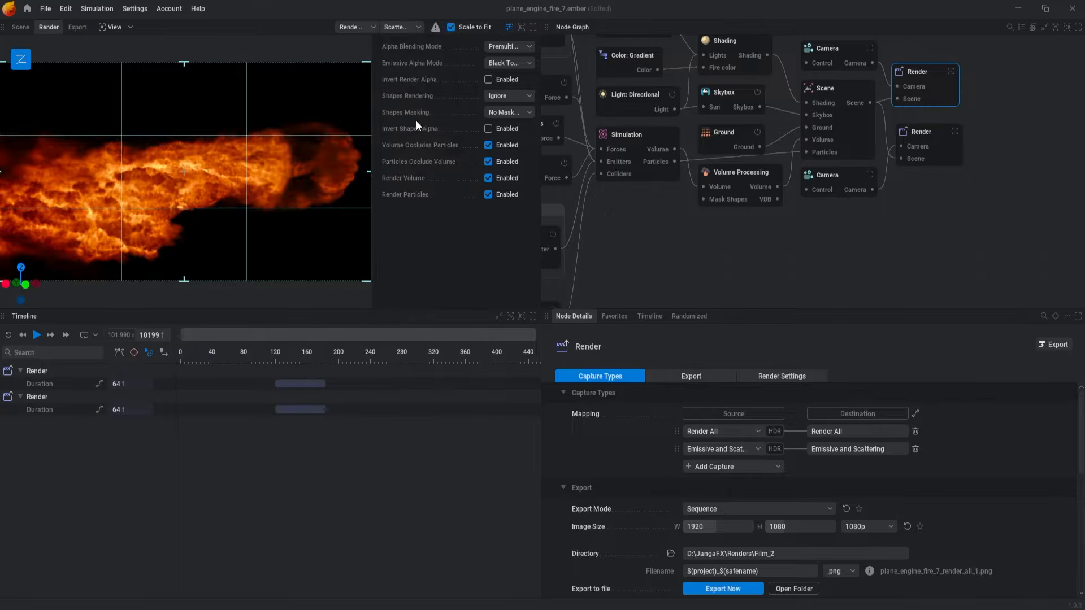
pyautogui.click(408, 29)
pyautogui.click(415, 157)
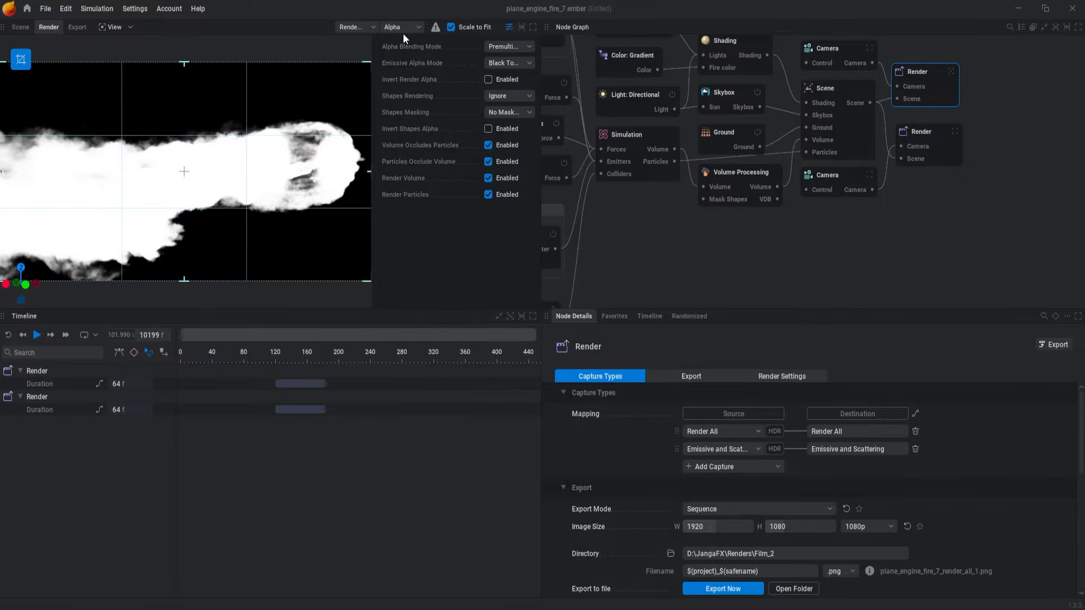
# - Preview the Motion Vector pass, setting its outer blur radius to 3.473 pixels and inner blur radius to 3.976 pixels
pyautogui.click(402, 29)
pyautogui.click(415, 182)
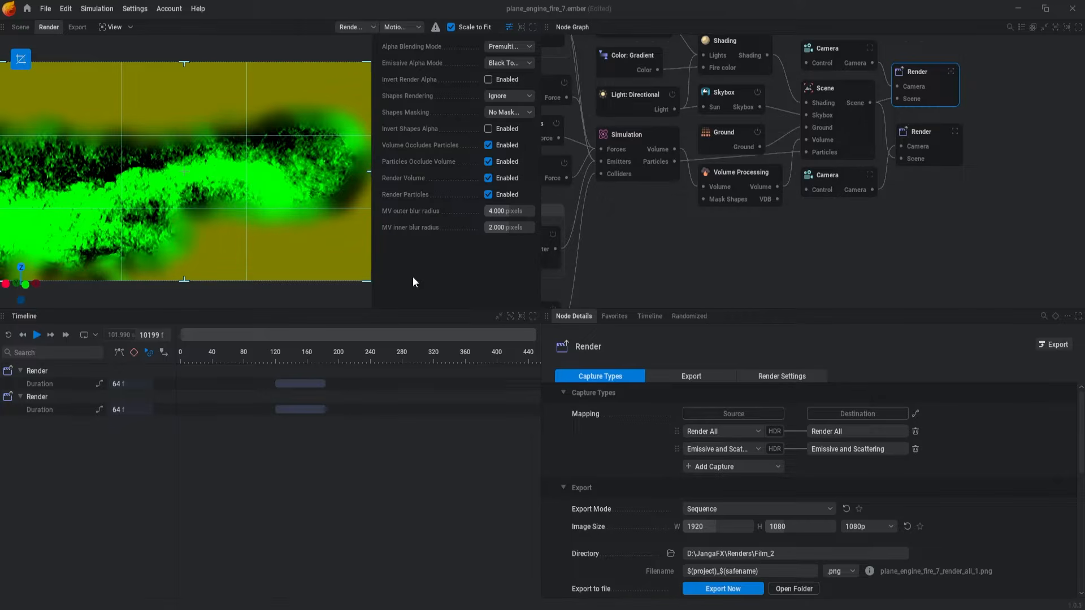
pyautogui.moveTo(516, 227); pyautogui.dragTo(514, 211)
# - Preview the Six Point 2 (BBF) pass with a smoke density boost of 65% and the six points black background enabled
pyautogui.click(402, 26)
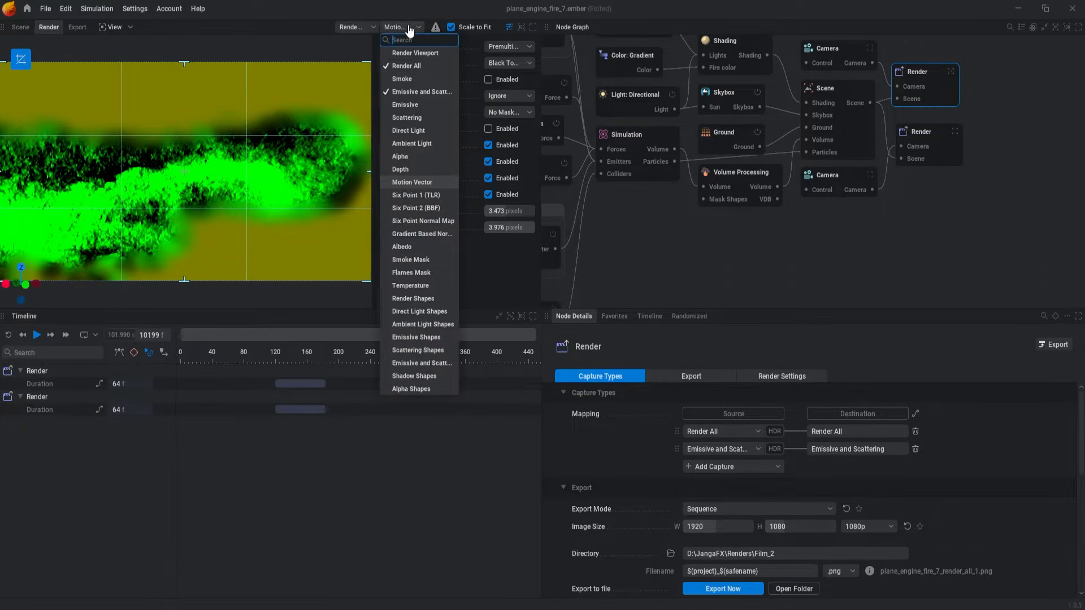
pyautogui.click(418, 207)
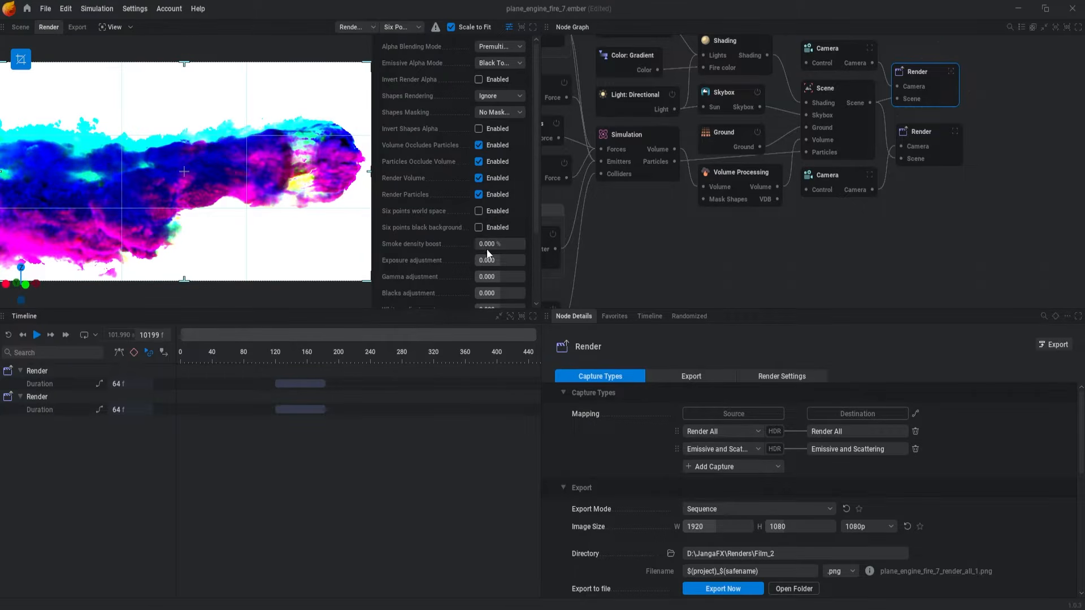
pyautogui.moveTo(489, 245)
pyautogui.mouseDown()
pyautogui.moveTo(524, 245)
pyautogui.moveTo(499, 244)
pyautogui.mouseUp()
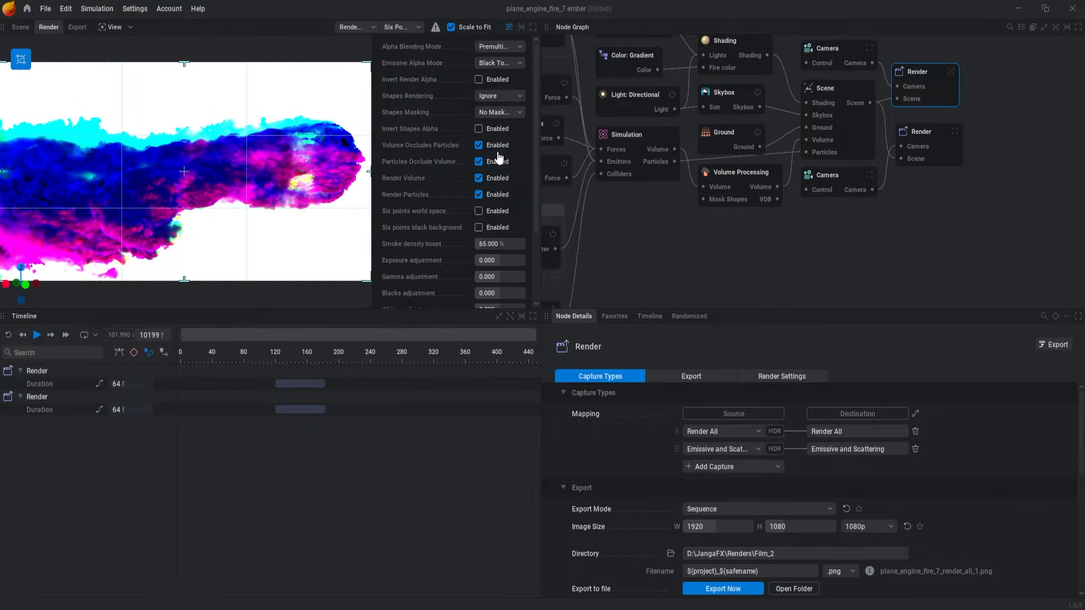
pyautogui.click(478, 228)
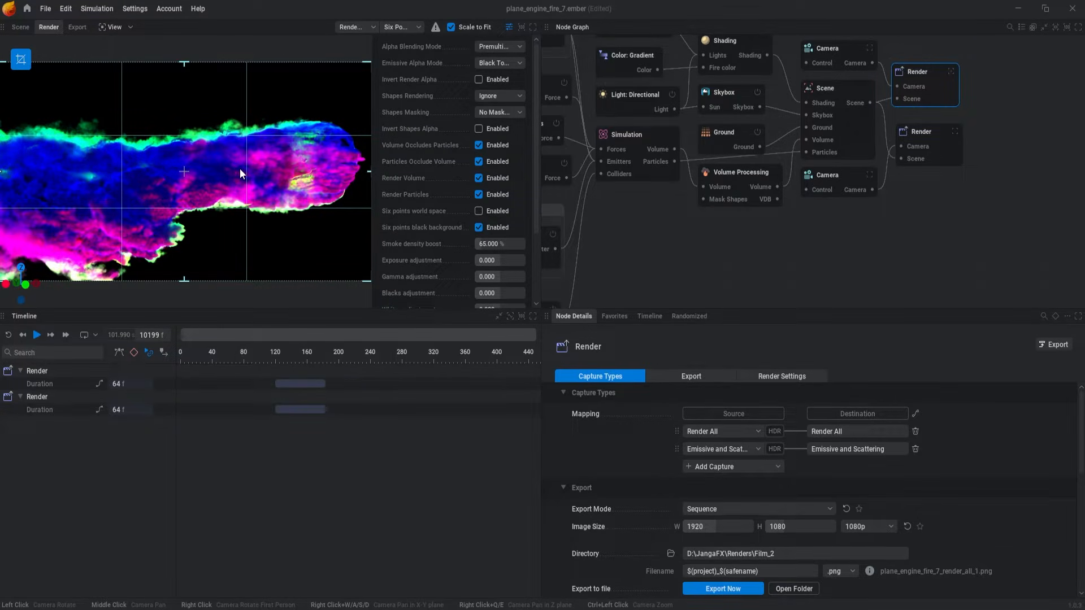
pyautogui.click(401, 28)
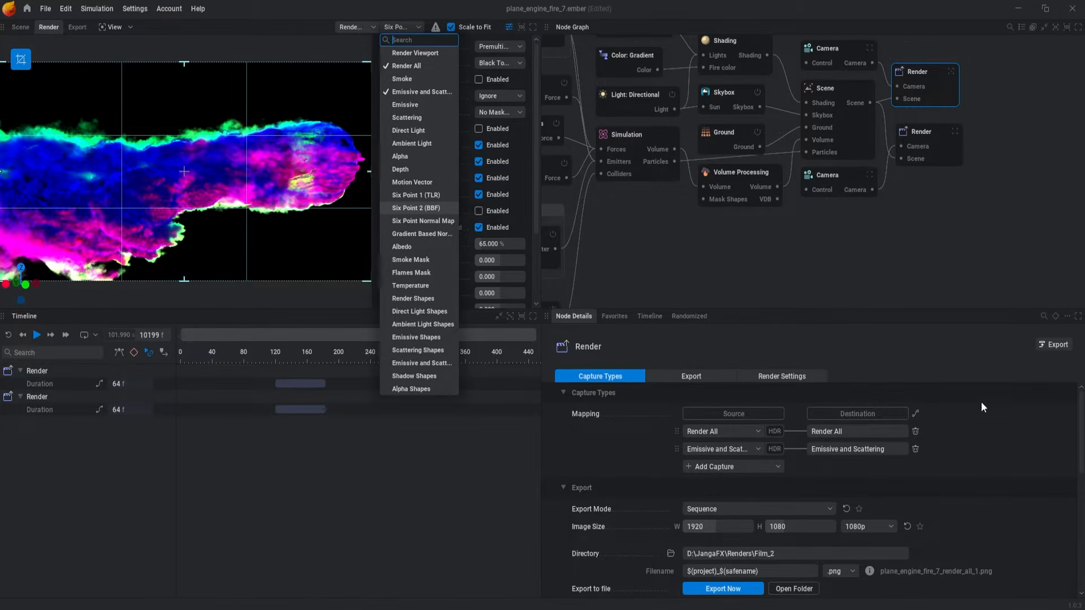
pyautogui.click(350, 27)
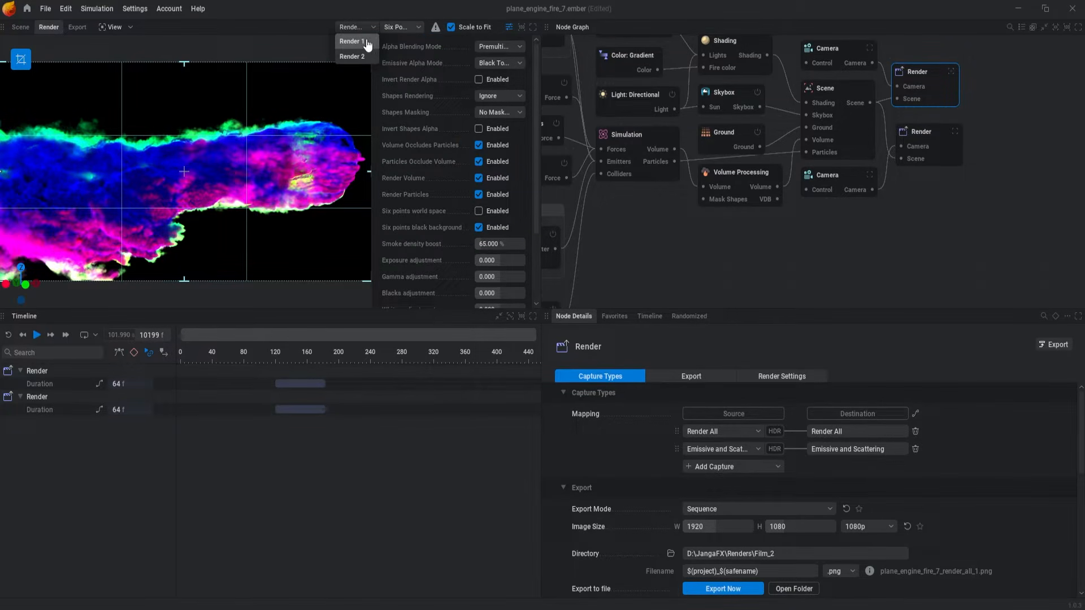
pyautogui.click(244, 36)
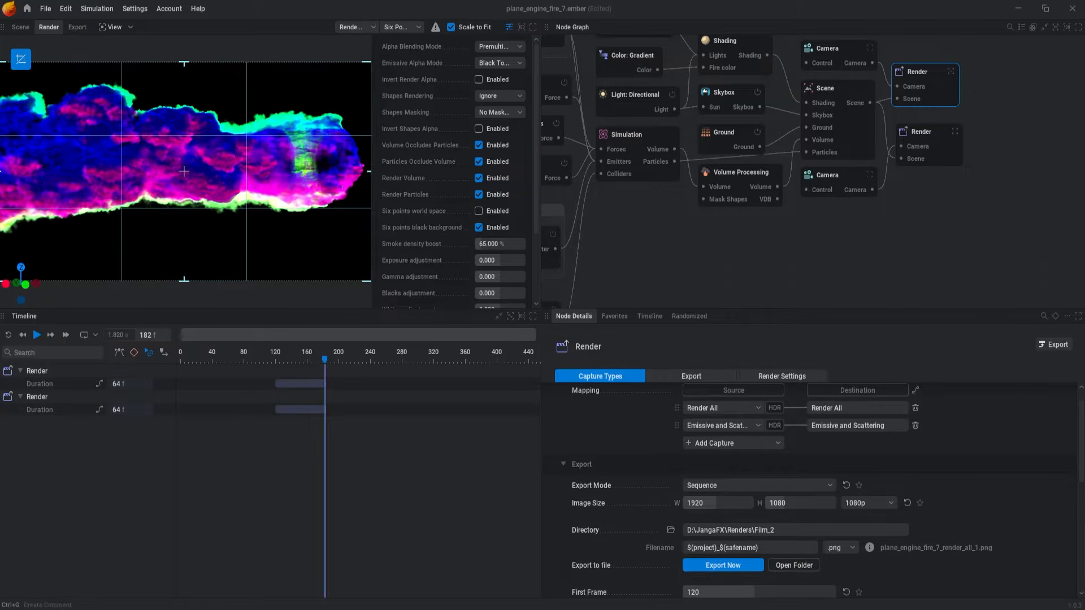
# - Switch to the Export view, scrub through the exported Render All sequence to frame 15, and play it back
pyautogui.click(77, 26)
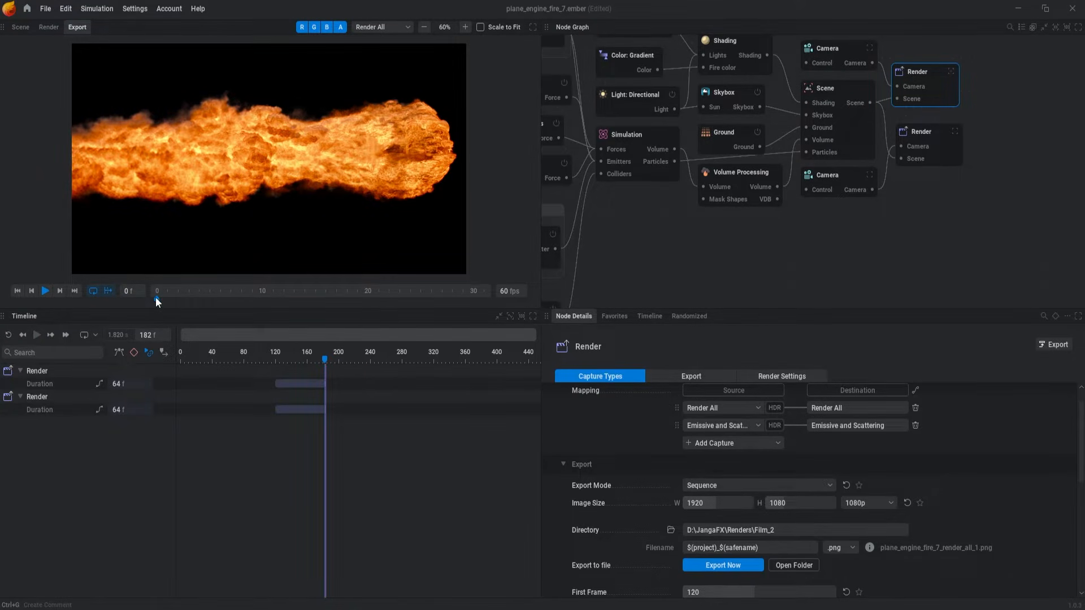
pyautogui.moveTo(158, 299); pyautogui.dragTo(315, 297)
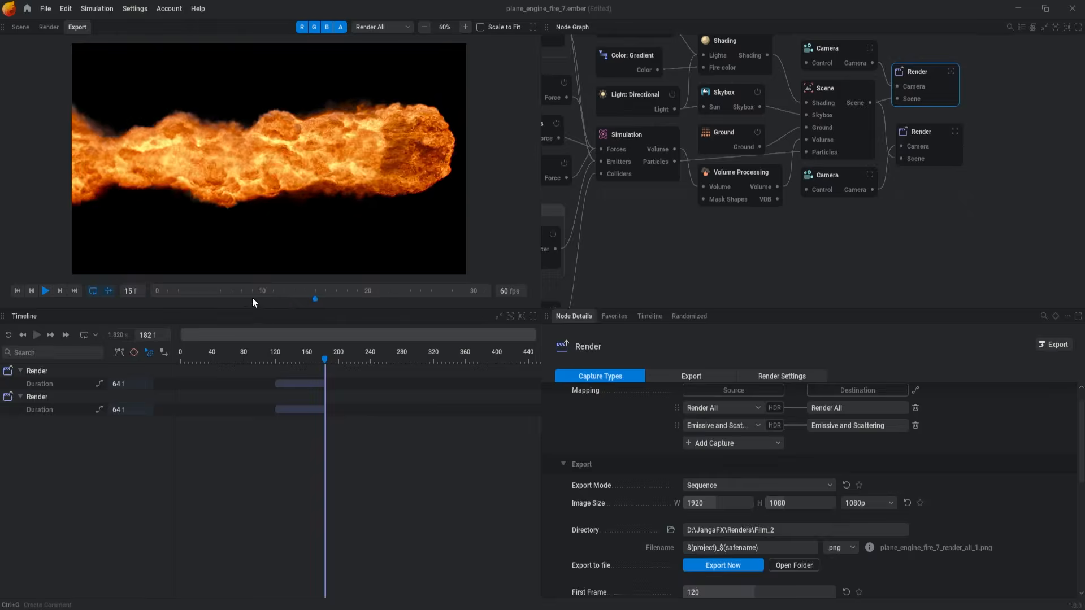
pyautogui.click(45, 290)
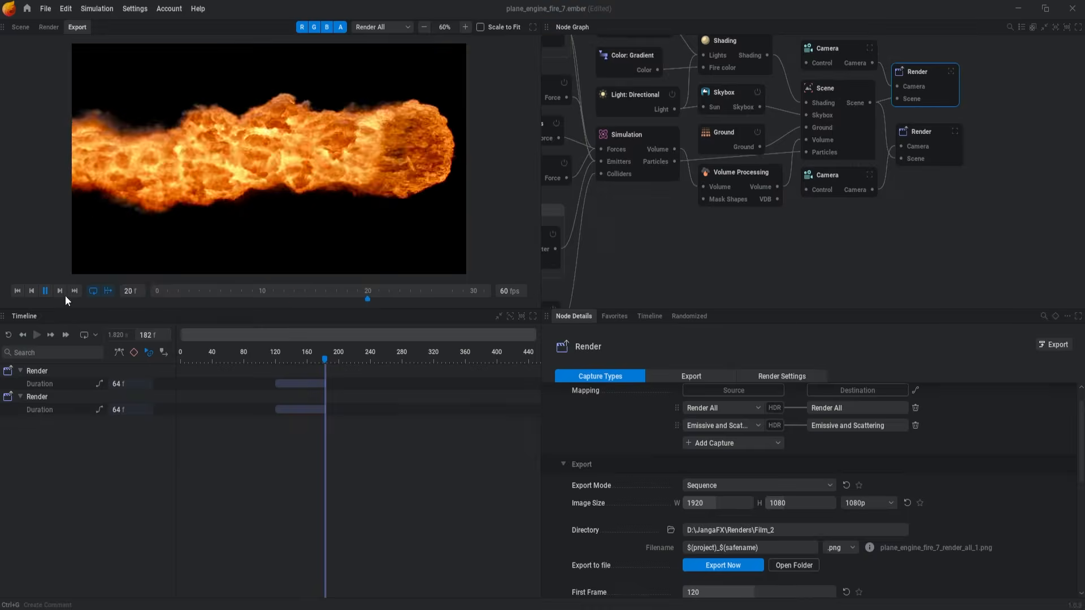
# - Step forward through the exported sequence frame by frame, then jump to its last frame and back to the first
pyautogui.click(62, 292)
pyautogui.click(62, 292)
pyautogui.click(62, 292)
pyautogui.click(62, 292)
pyautogui.click(62, 292)
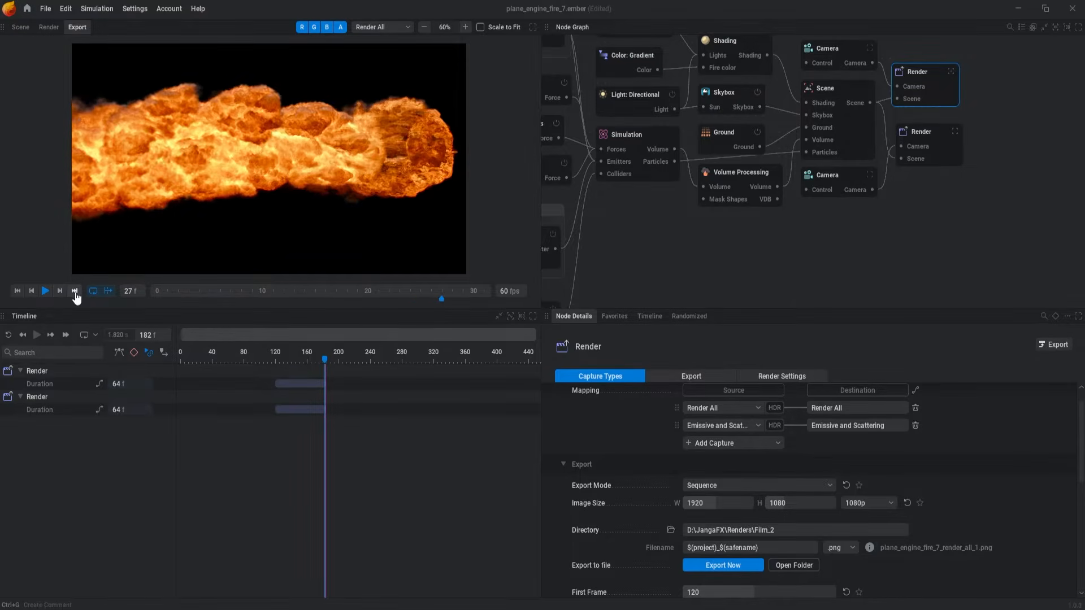
pyautogui.click(75, 291)
pyautogui.click(18, 291)
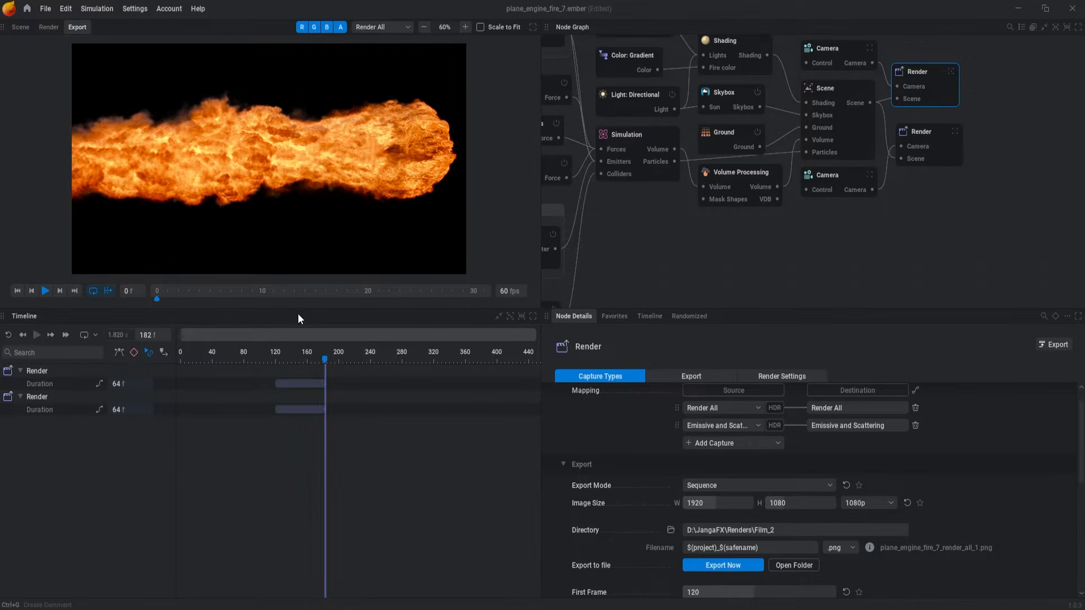
# - Set the exported sequence's playback rate to 30 fps, play it, stop it, and scrub to frame 20
pyautogui.click(515, 288)
pyautogui.write('10')
pyautogui.press('Return')
pyautogui.click(45, 291)
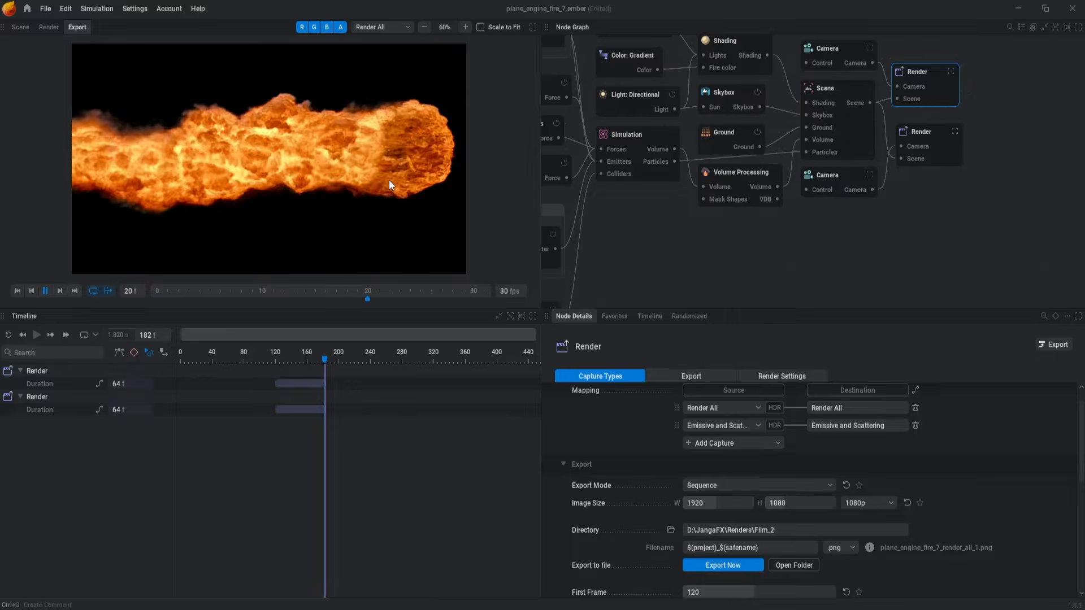
pyautogui.click(46, 291)
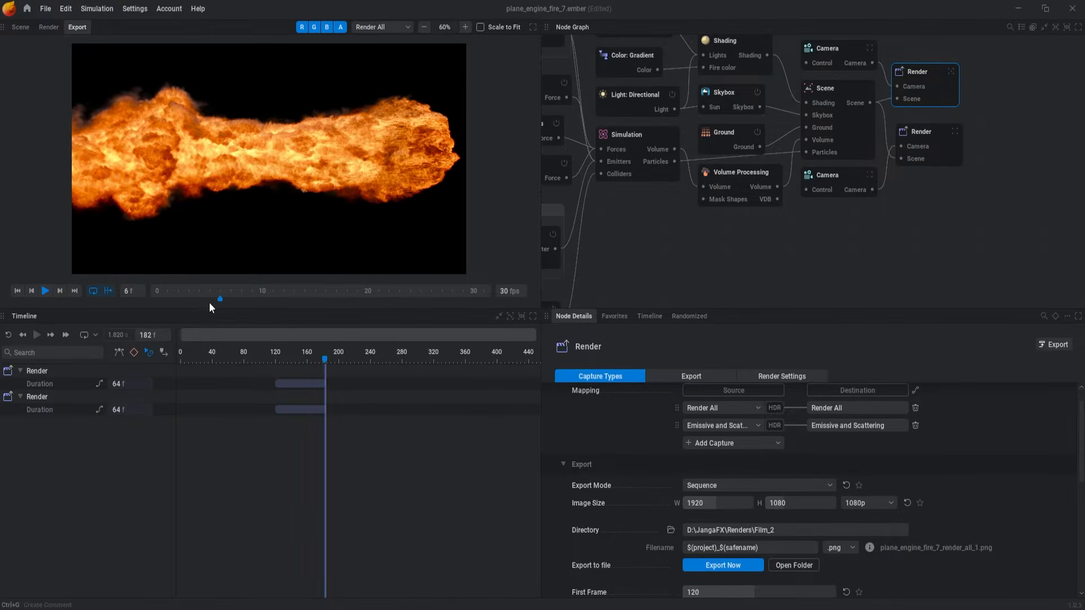
pyautogui.moveTo(266, 299); pyautogui.dragTo(467, 288)
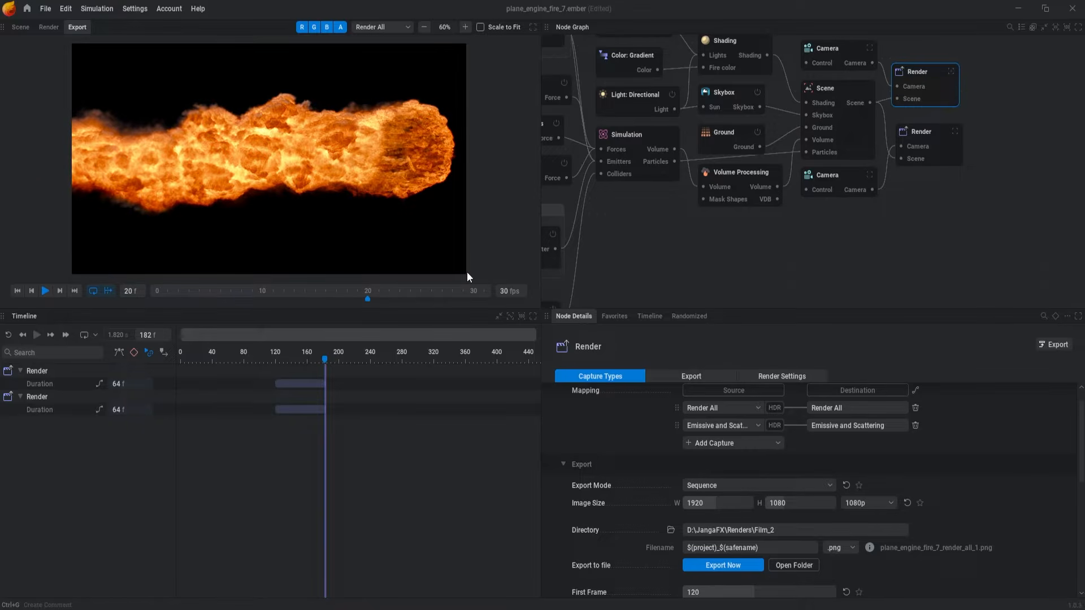
# - View the red, green, blue and alpha channels of the exported Render All image one at a time
pyautogui.click(302, 27)
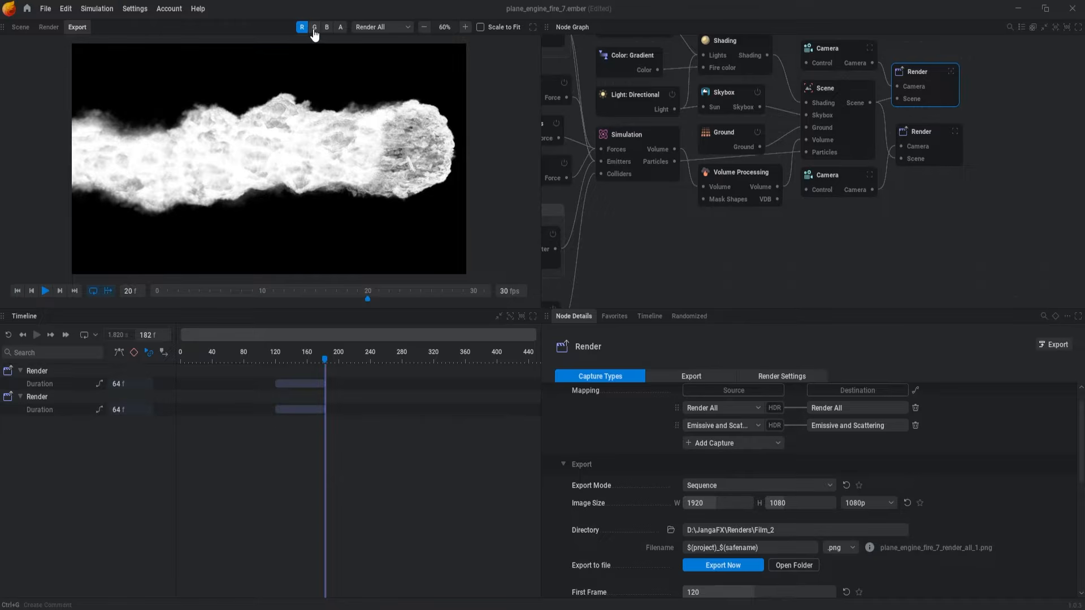
pyautogui.click(315, 28)
pyautogui.click(326, 28)
pyautogui.click(341, 28)
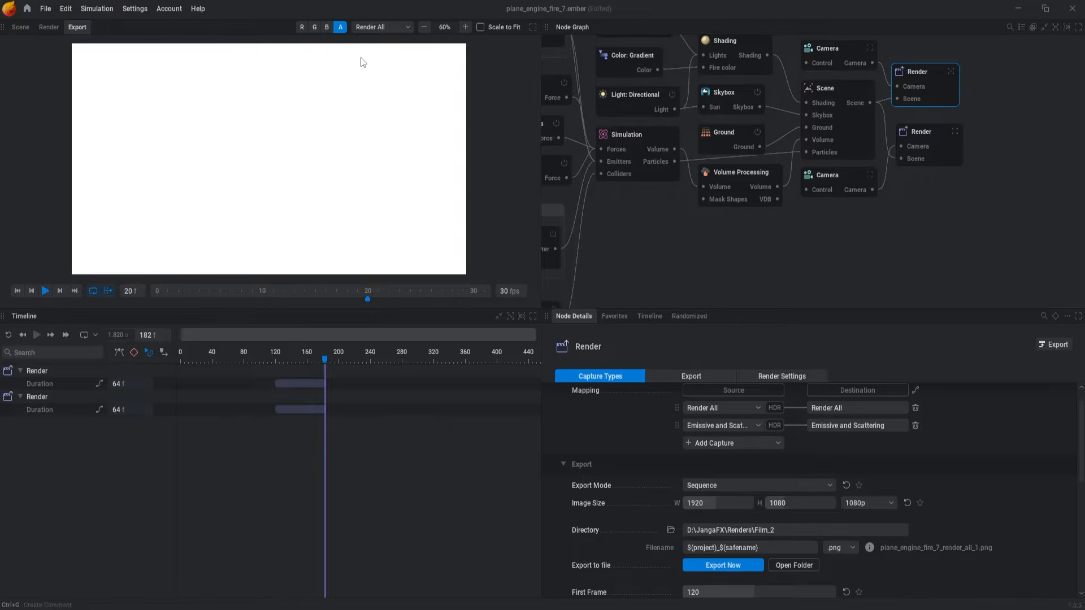
# - Restore all colour channels of the exported image and switch the displayed capture to Emissive and Scattering
pyautogui.click(301, 28)
pyautogui.click(301, 28)
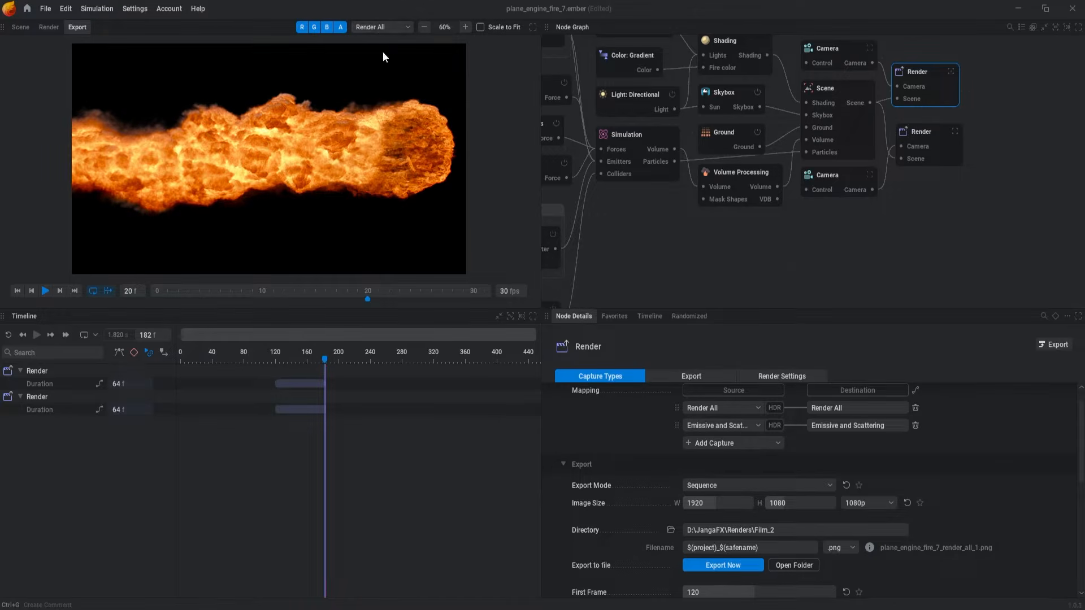
pyautogui.click(389, 26)
pyautogui.click(387, 55)
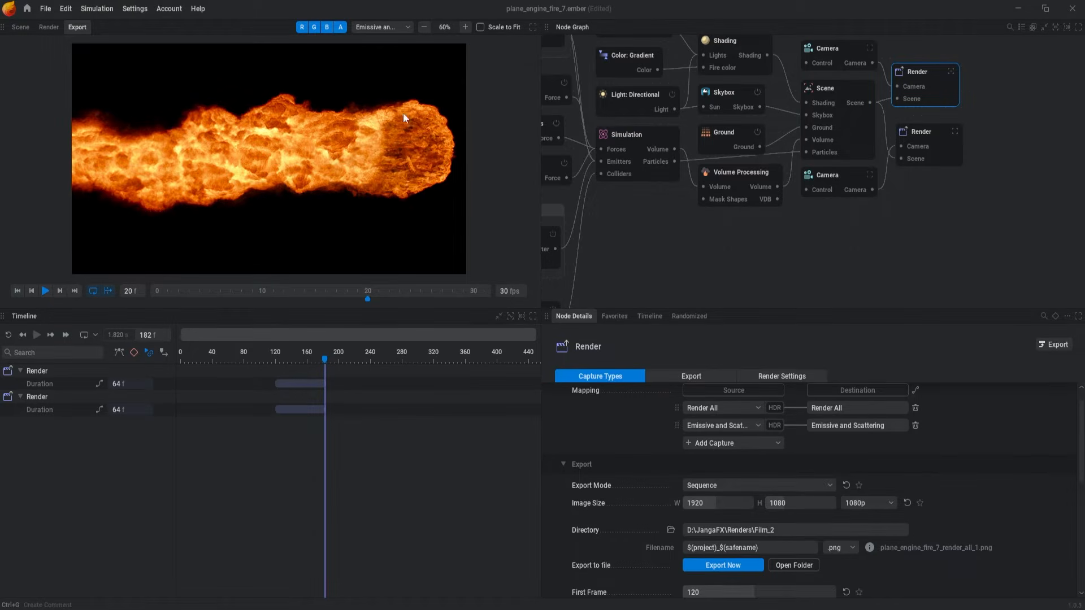
pyautogui.click(396, 28)
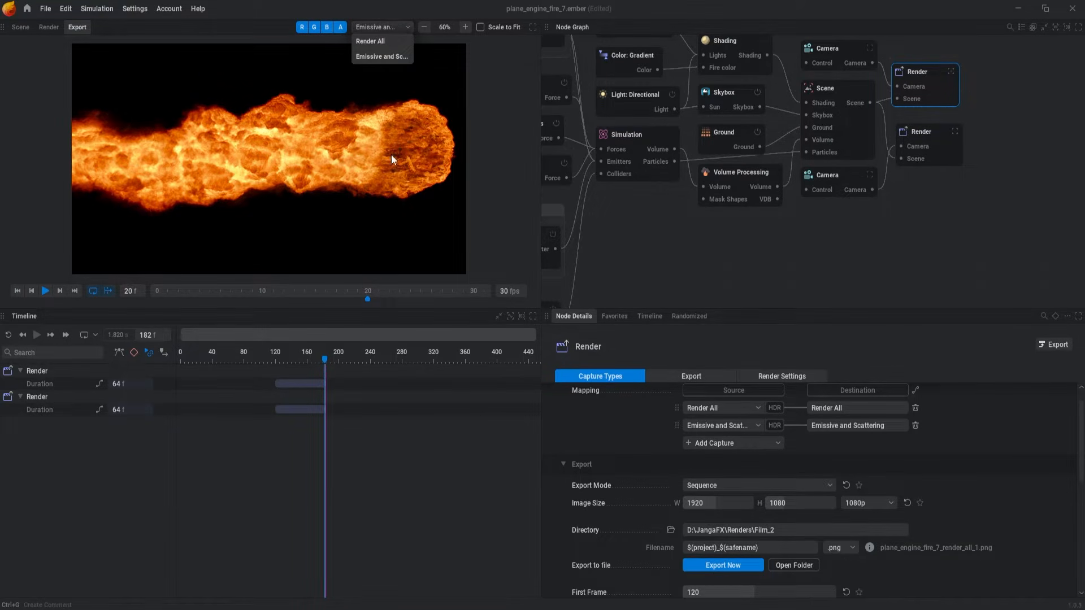
pyautogui.click(505, 106)
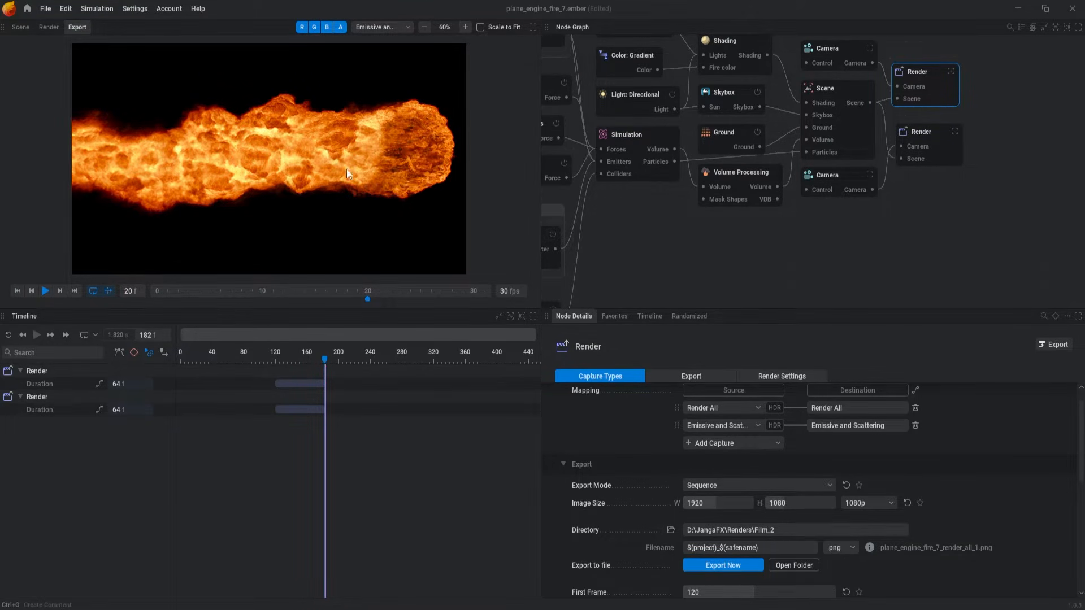
# - Return to the Scene view, and maximize and restore the viewport, Node Graph and Node Details panels one at a time
pyautogui.click(21, 27)
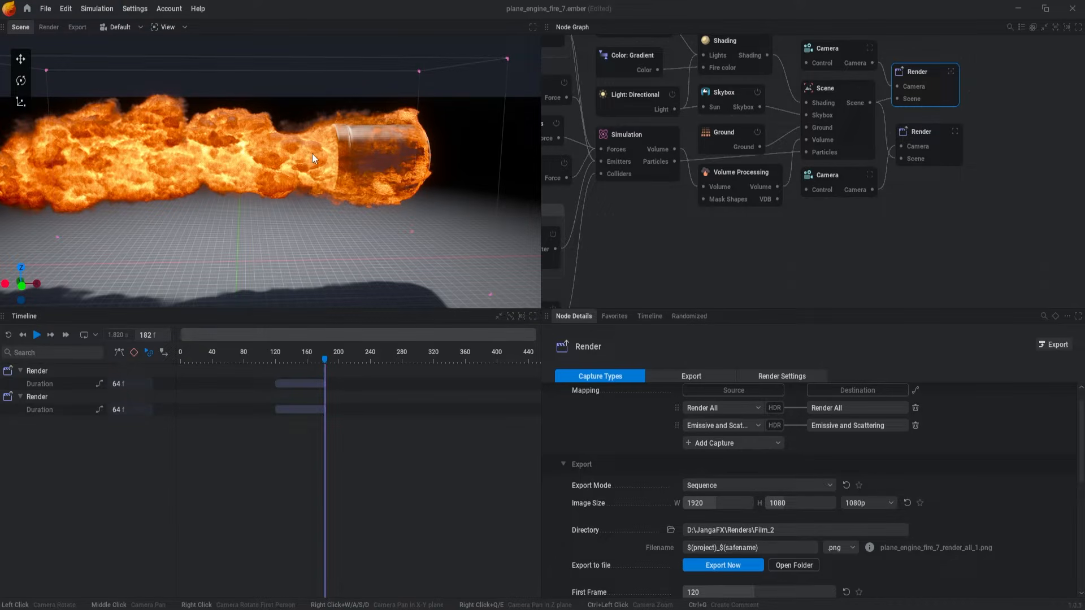
pyautogui.press('ctrl')
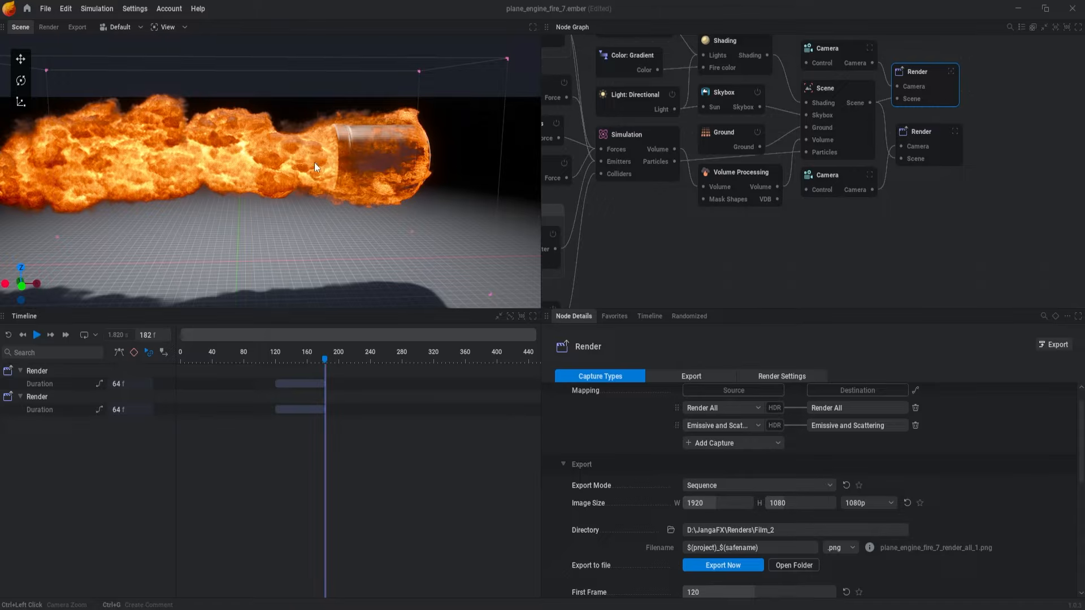
pyautogui.hotkey('ctrl', 'space')
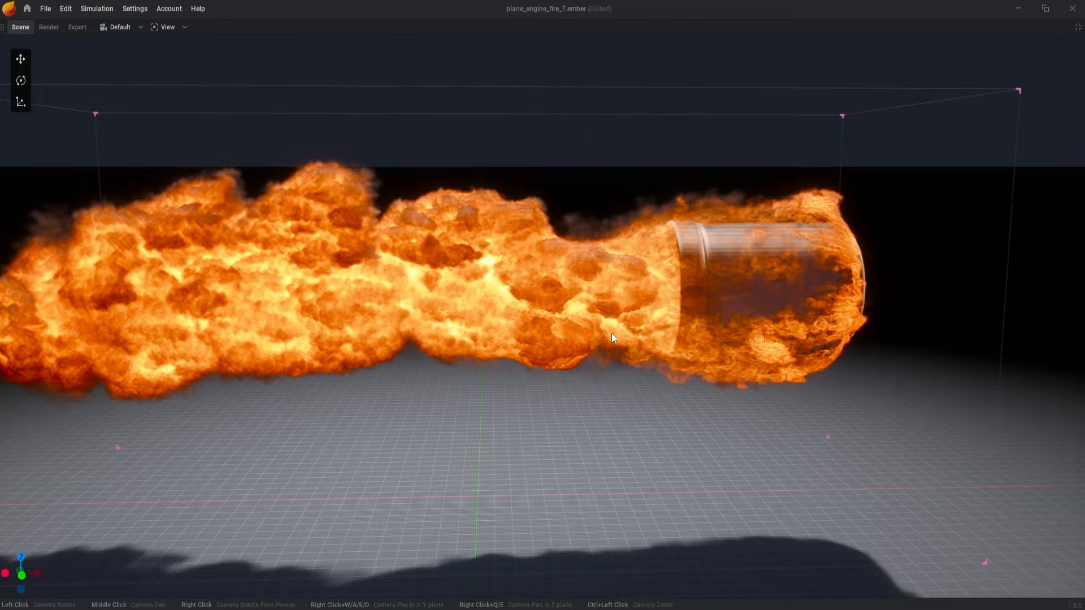
pyautogui.hotkey('ctrl', 'space')
pyautogui.hotkey('ctrl', 'space')
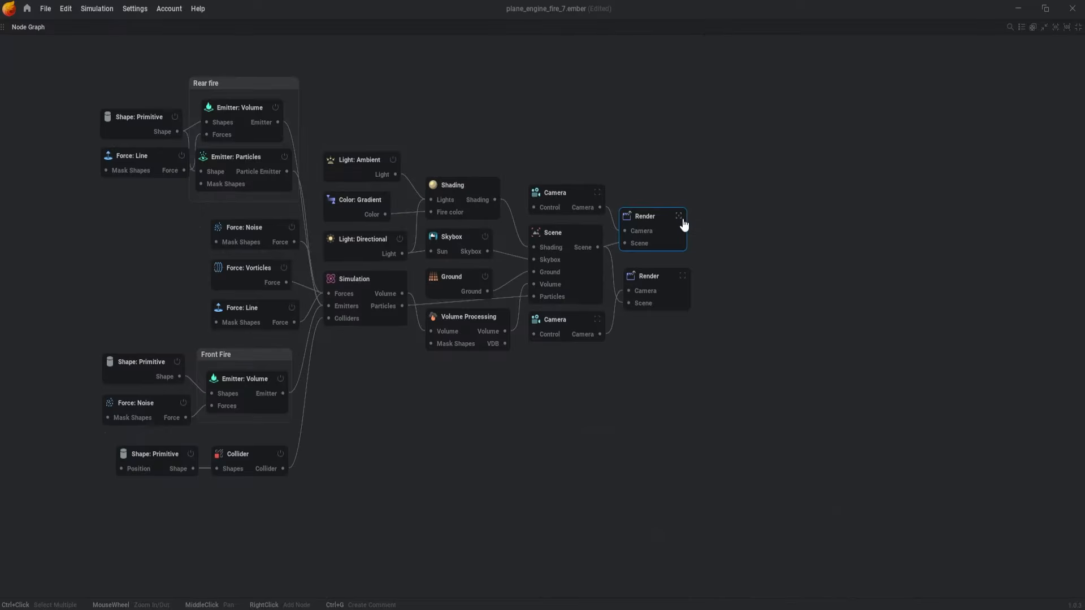
pyautogui.hotkey('ctrl', 'space')
pyautogui.hotkey('ctrl', 'space')
pyautogui.hotkey('ctrl', 'space')
pyautogui.hotkey('ctrl', 'space')
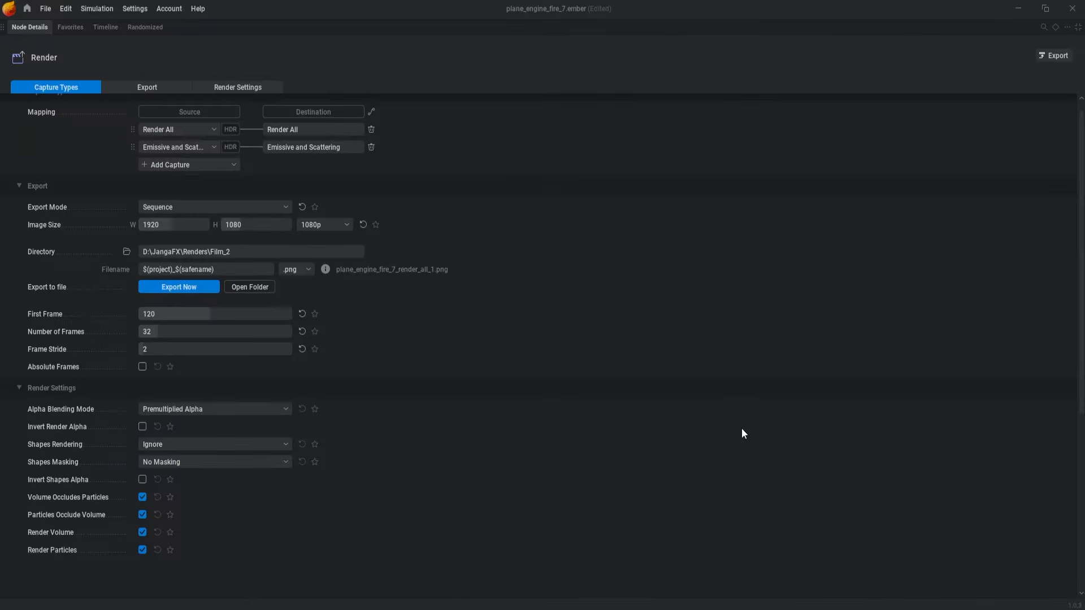
pyautogui.hotkey('ctrl', 'space')
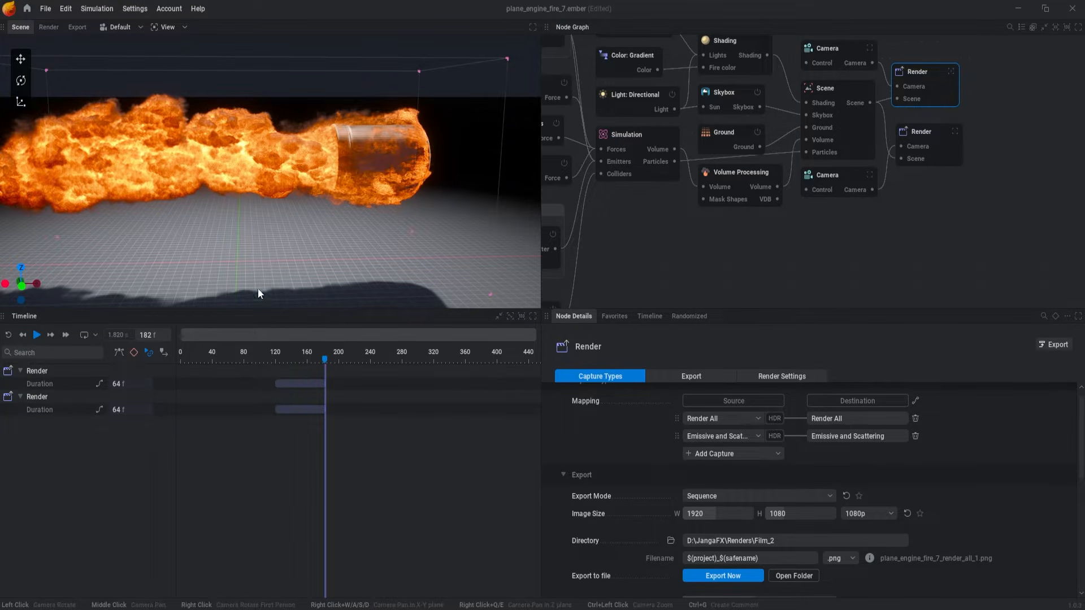
# - Resize the panels so the Scene viewport becomes taller and wider, adjusting the split between Node Graph and Node Details
pyautogui.moveTo(355, 307); pyautogui.dragTo(348, 432)
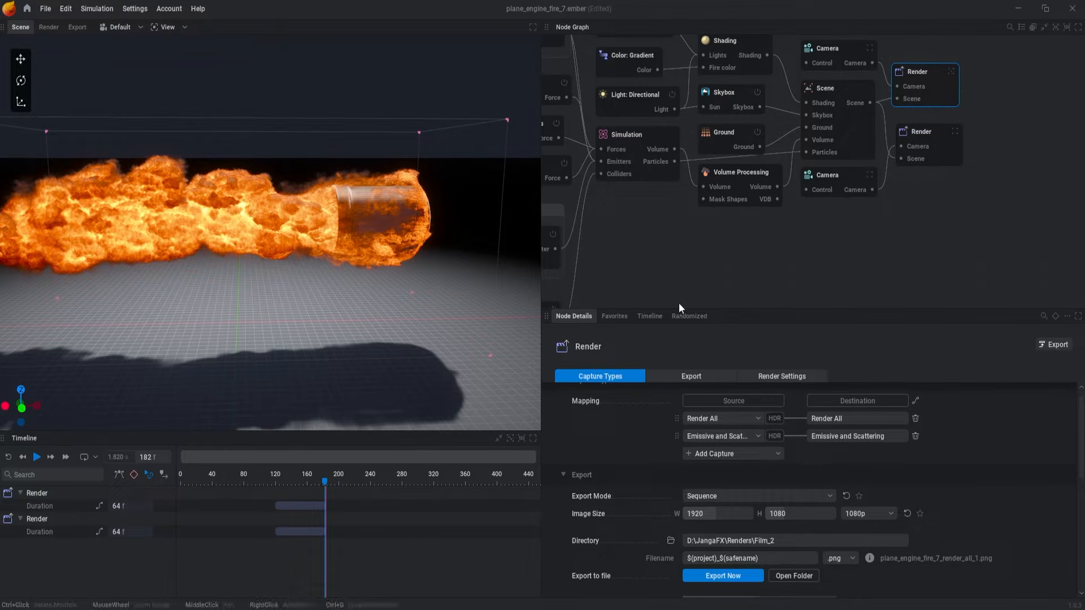
pyautogui.moveTo(726, 308); pyautogui.dragTo(726, 372)
pyautogui.moveTo(540, 252); pyautogui.dragTo(576, 251)
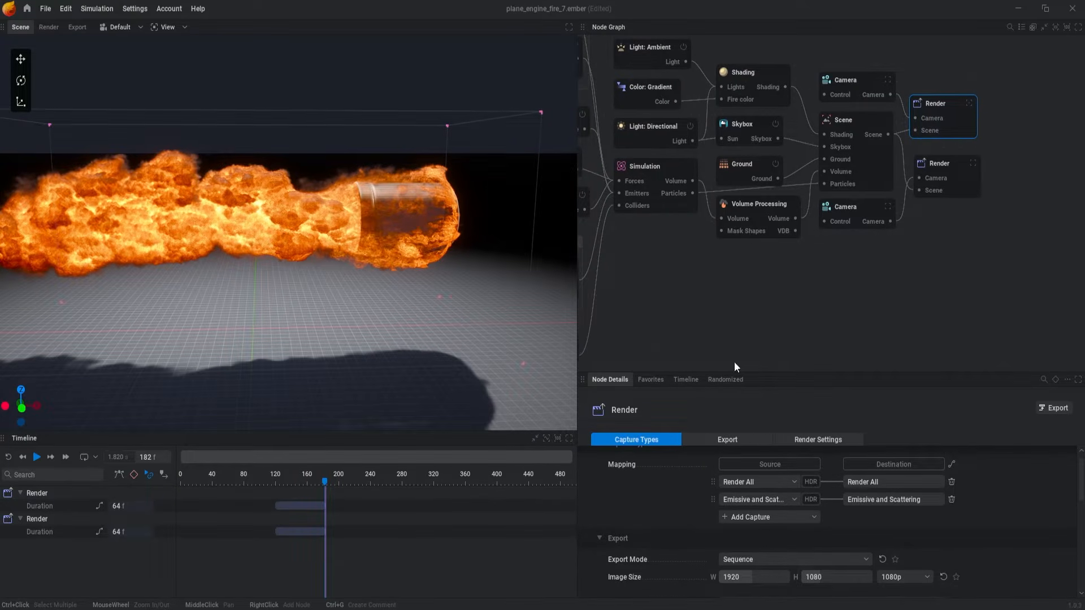
pyautogui.moveTo(750, 373); pyautogui.dragTo(757, 324)
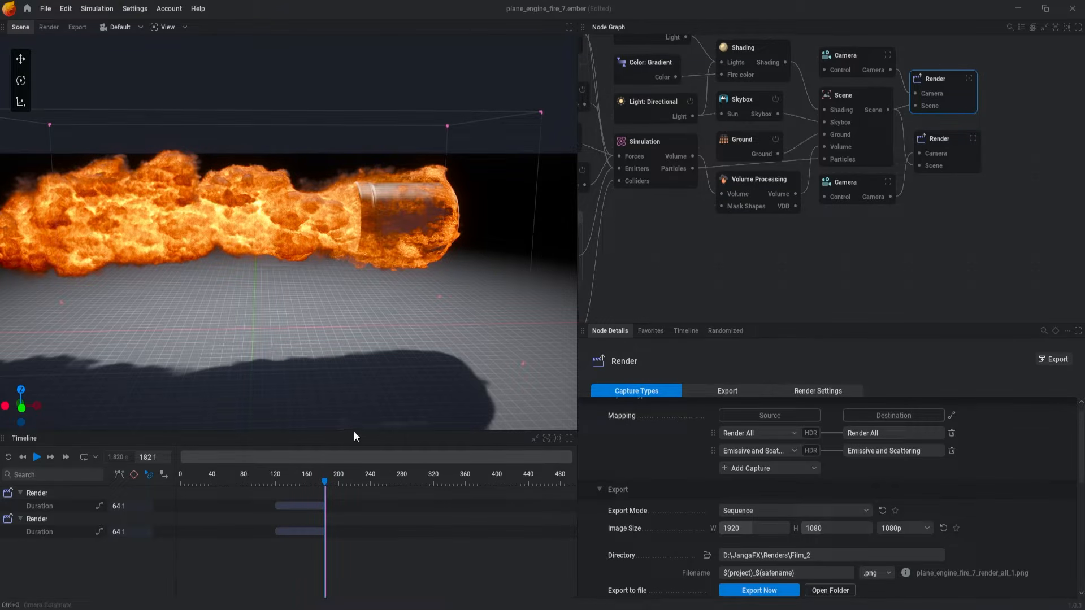
pyautogui.moveTo(356, 432); pyautogui.dragTo(357, 417)
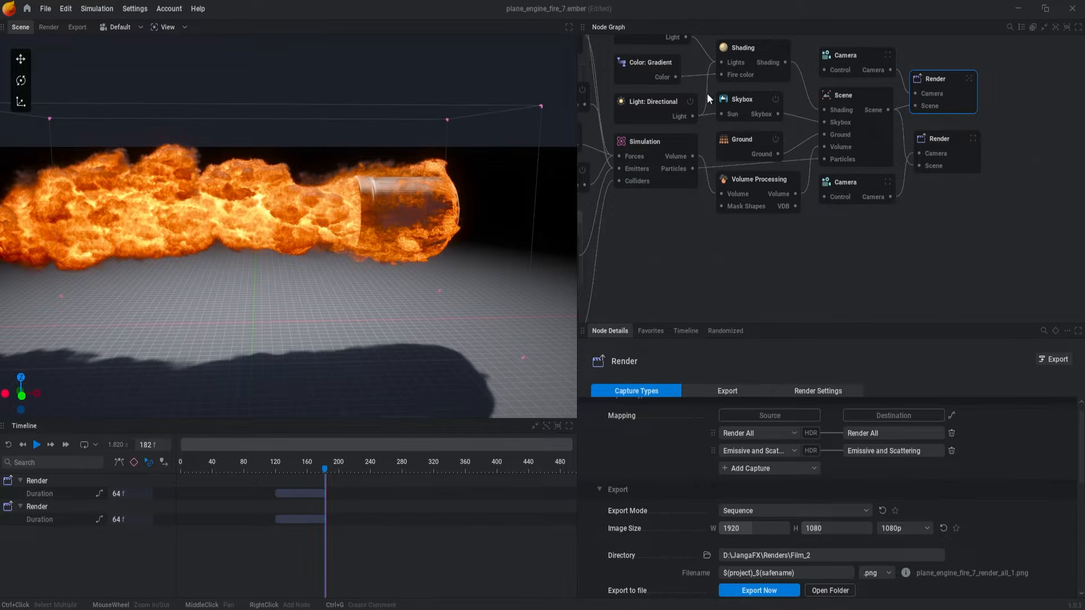
# - Dock the Node Details panel above the Node Graph
pyautogui.moveTo(583, 27); pyautogui.dragTo(686, 136)
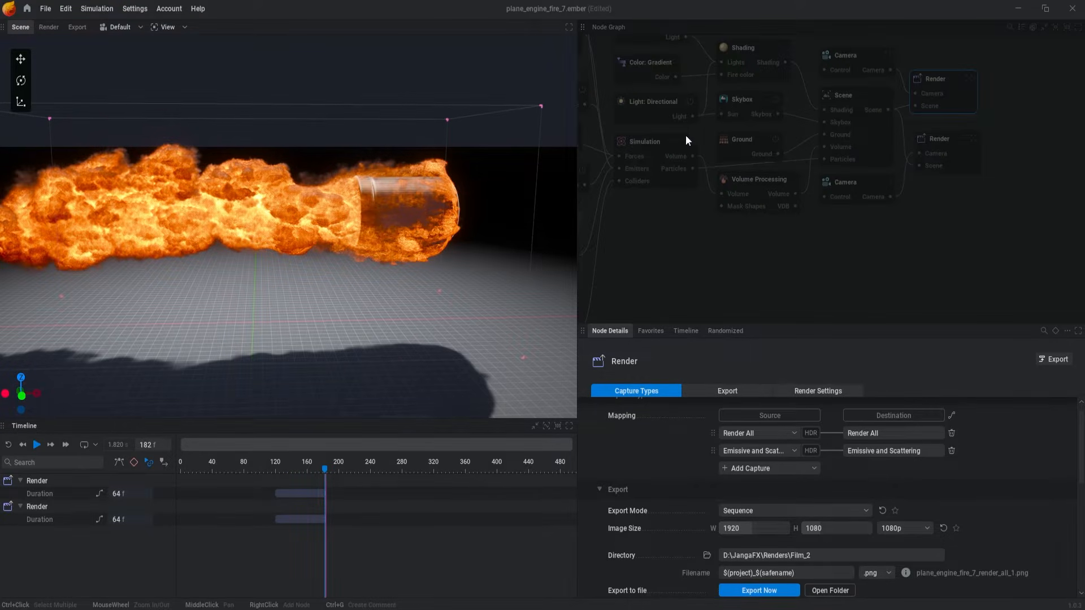
pyautogui.moveTo(693, 202); pyautogui.dragTo(691, 192)
pyautogui.moveTo(582, 26); pyautogui.dragTo(776, 209)
pyautogui.moveTo(582, 331); pyautogui.dragTo(859, 42)
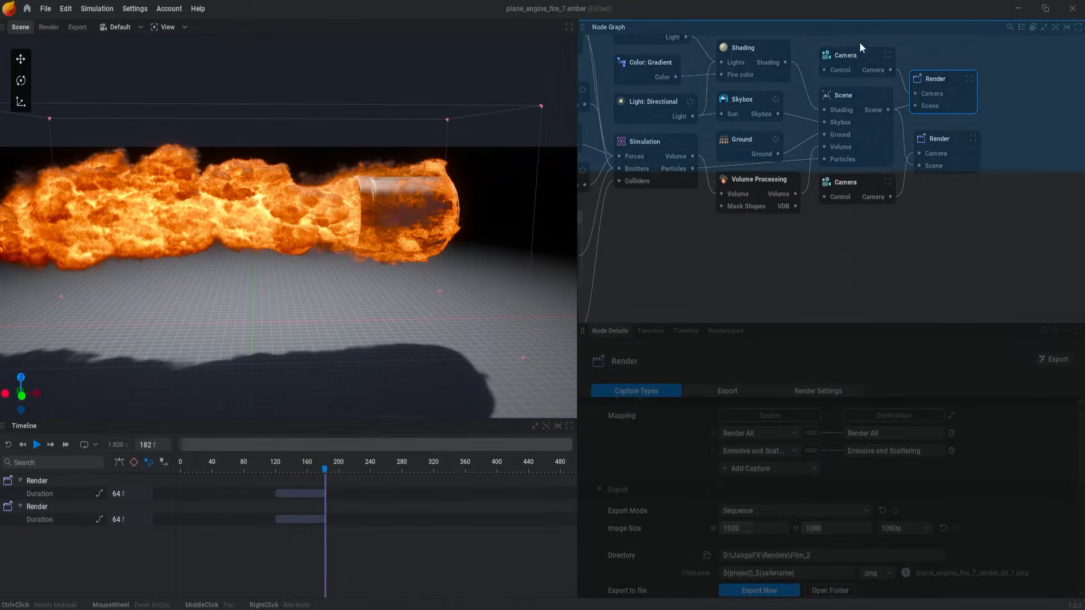
pyautogui.moveTo(814, 147); pyautogui.dragTo(852, 147)
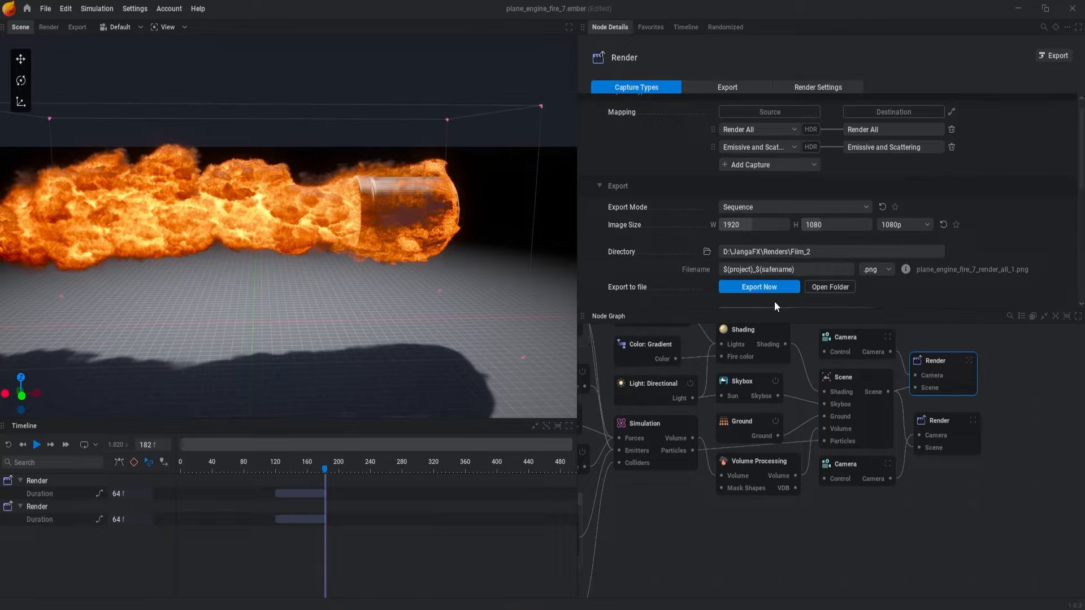
# - Dock the Node Graph beside Node Details, and move the Node Details panel below the Timeline
pyautogui.moveTo(582, 316); pyautogui.dragTo(626, 96)
pyautogui.moveTo(840, 24); pyautogui.dragTo(821, 212)
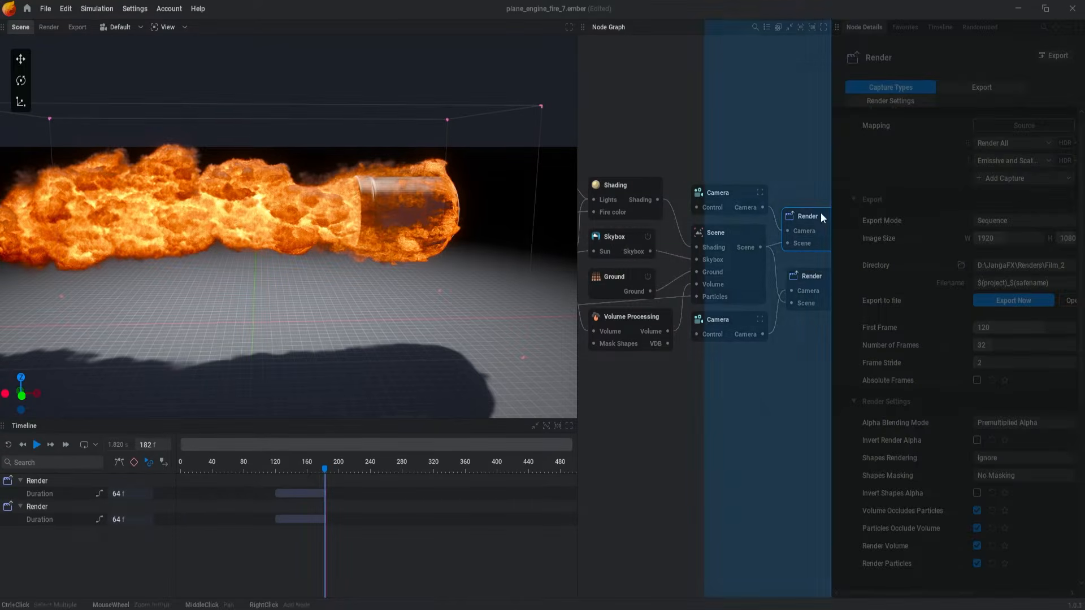
pyautogui.moveTo(821, 484); pyautogui.dragTo(469, 540)
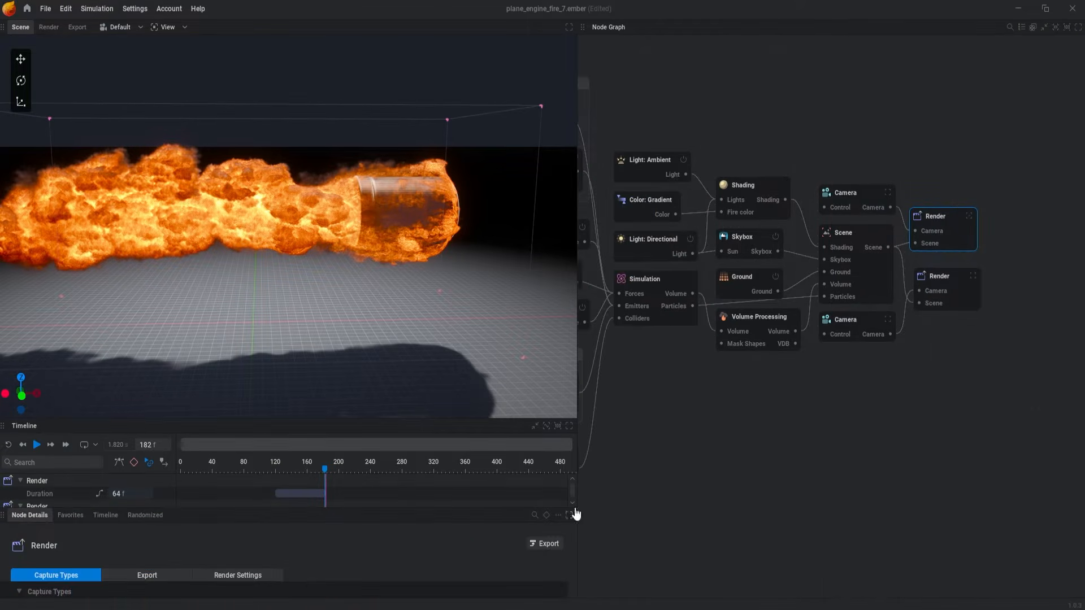
pyautogui.click(141, 10)
pyautogui.click(141, 27)
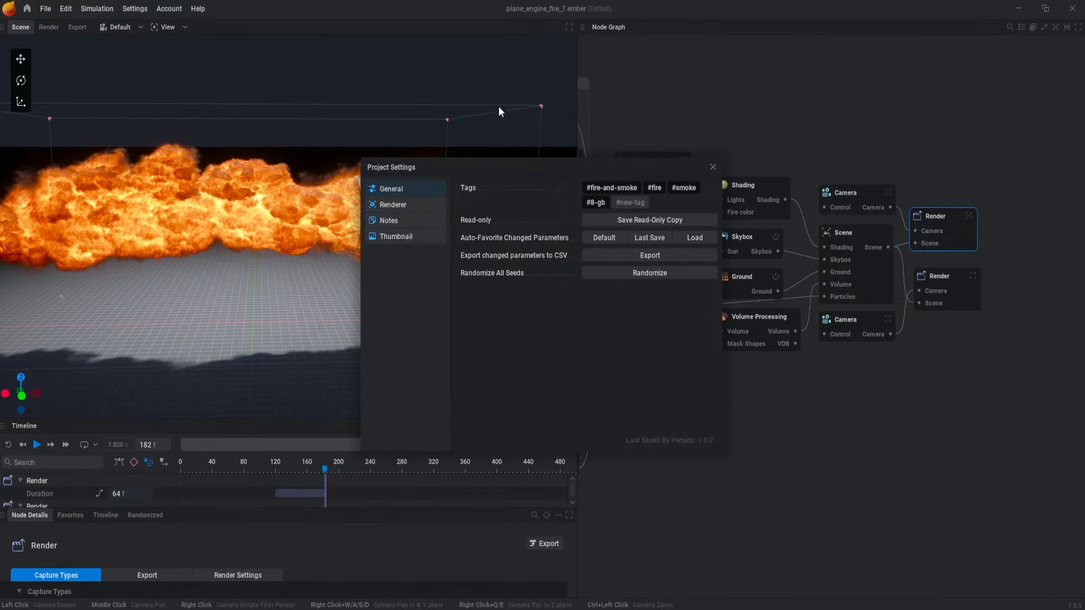
pyautogui.click(713, 168)
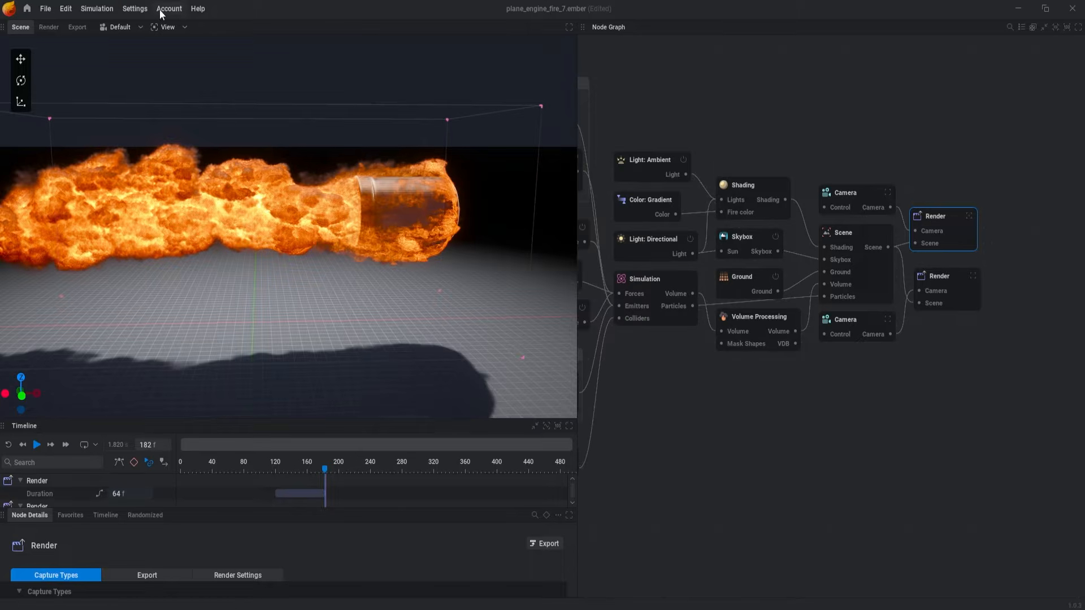
# - Set the UI Layout preference to Default and enlarge the Scene viewport over the Timeline's height
pyautogui.click(138, 9)
pyautogui.click(145, 41)
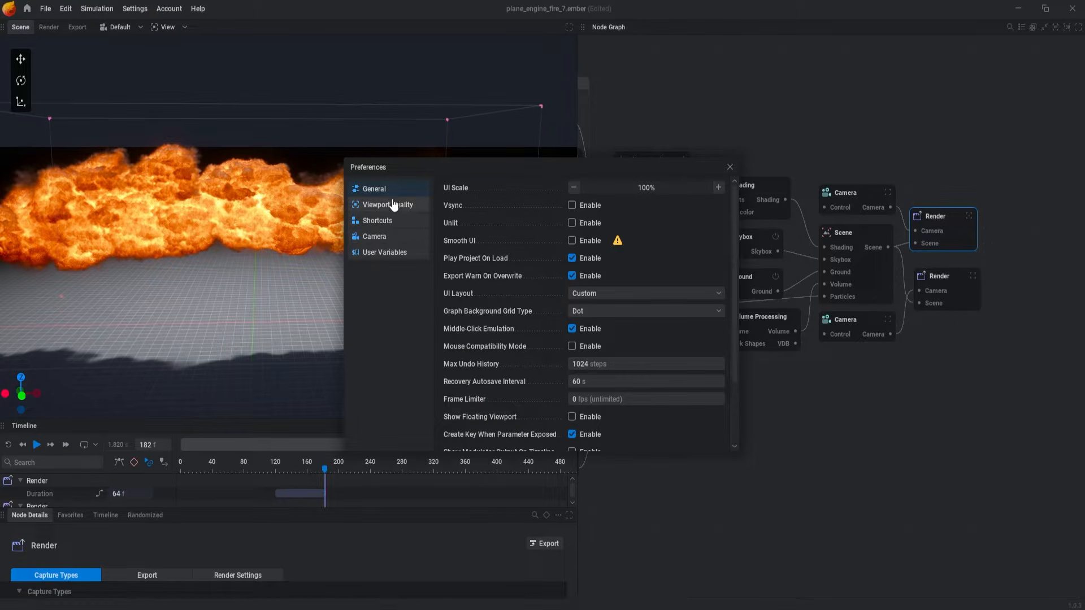
pyautogui.click(601, 299)
pyautogui.click(602, 310)
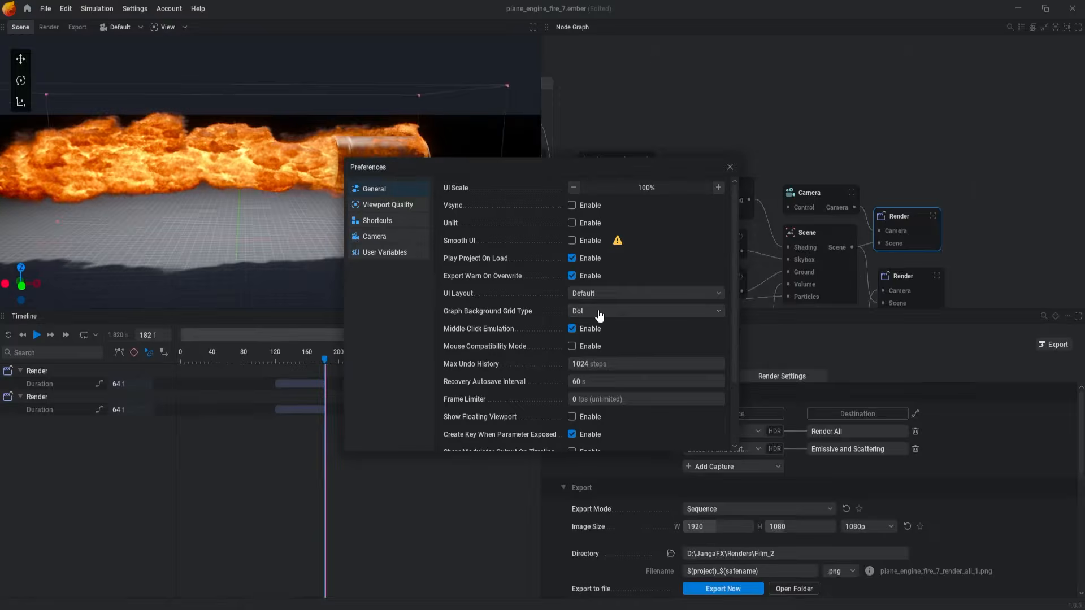
pyautogui.click(730, 168)
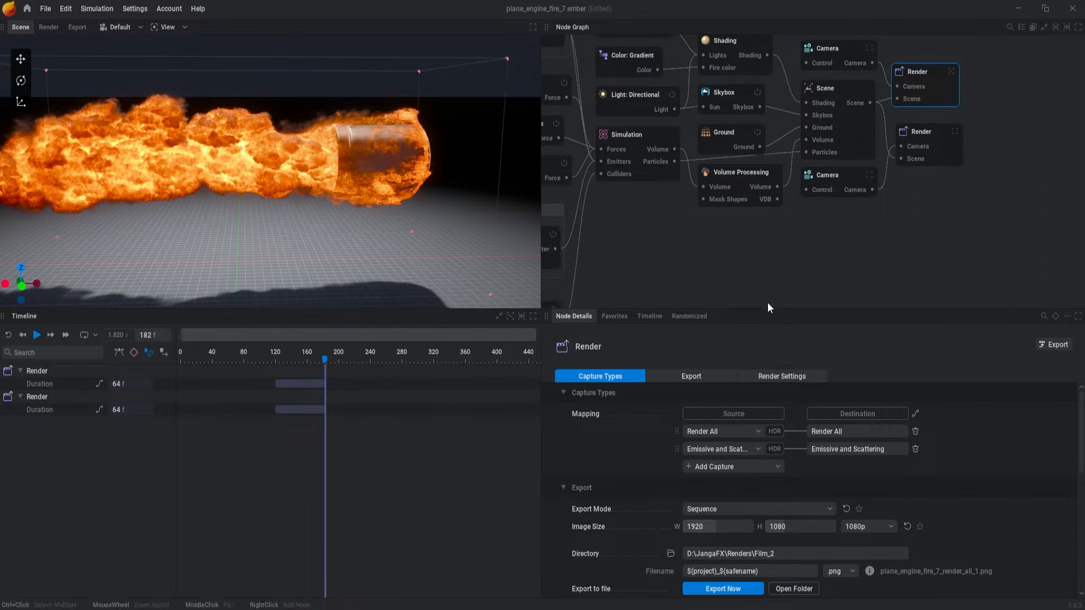
pyautogui.moveTo(456, 312); pyautogui.dragTo(452, 434)
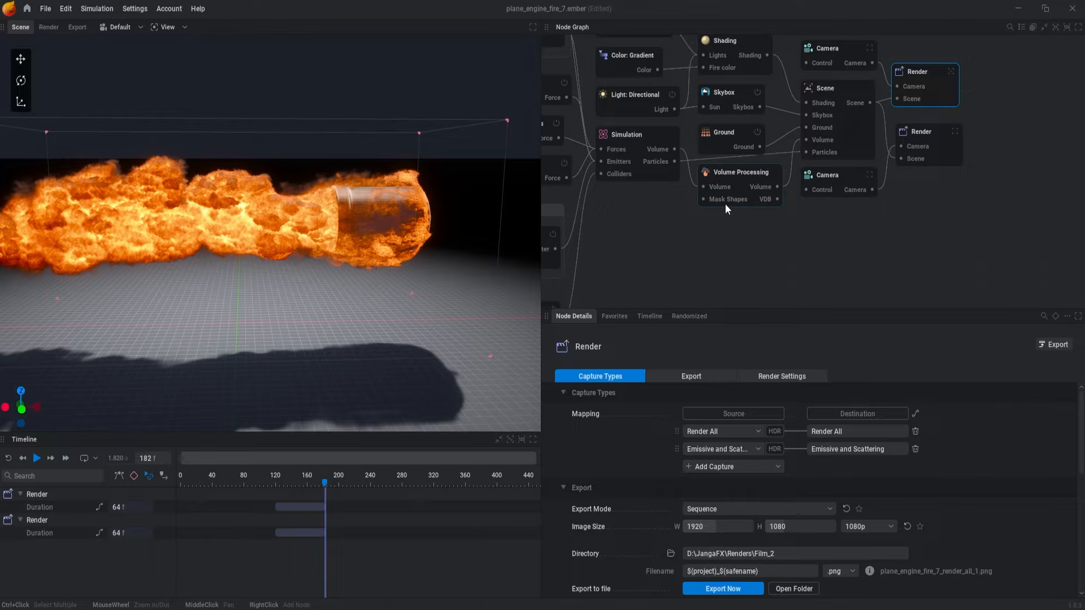
# - Examine the node graph's flow from the emitters and forces through Simulation to the Render nodes, and show the Volume Processing node's parameters
pyautogui.moveTo(715, 249); pyautogui.dragTo(768, 272, button='middle')
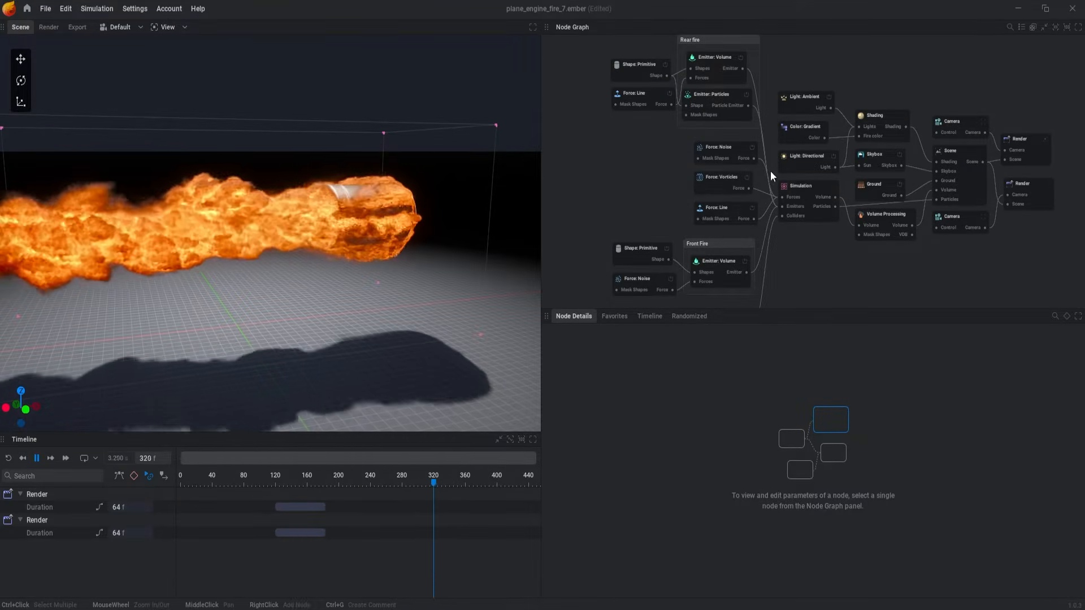
pyautogui.scroll(-1, 764, 97)
pyautogui.scroll(1, 800, 220)
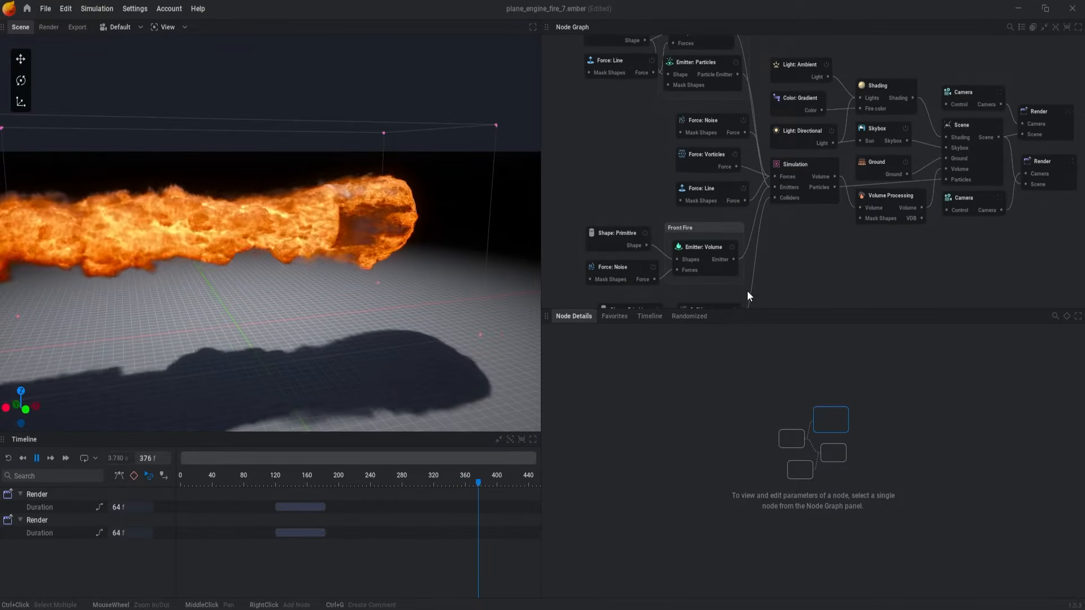
pyautogui.moveTo(773, 189); pyautogui.dragTo(882, 272, button='middle')
pyautogui.scroll(1, 704, 104)
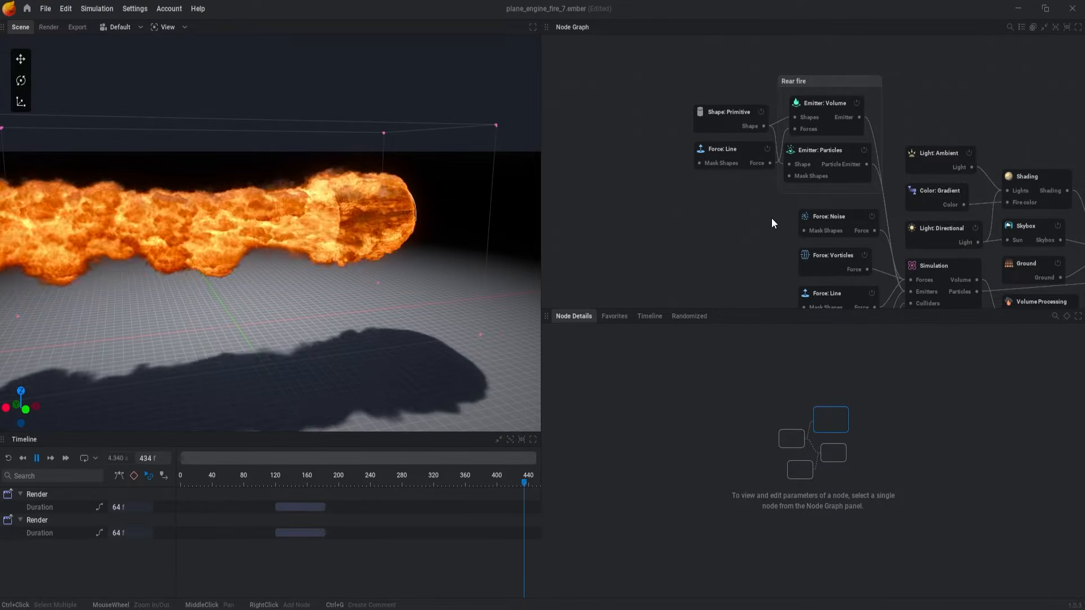
pyautogui.moveTo(742, 95); pyautogui.dragTo(718, 89, button='middle')
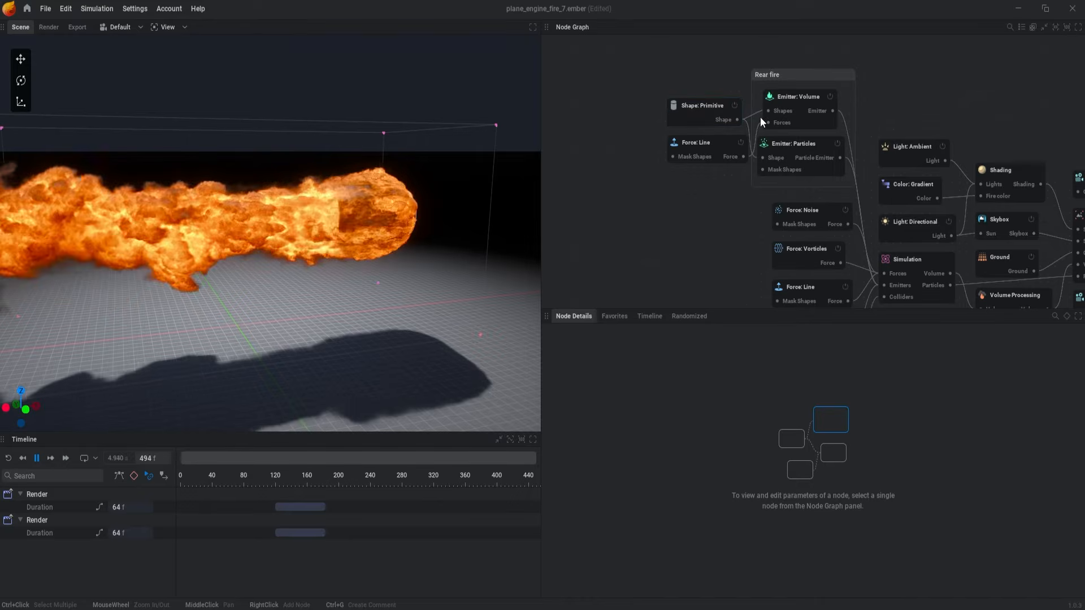
pyautogui.moveTo(788, 113); pyautogui.dragTo(681, 63, button='middle')
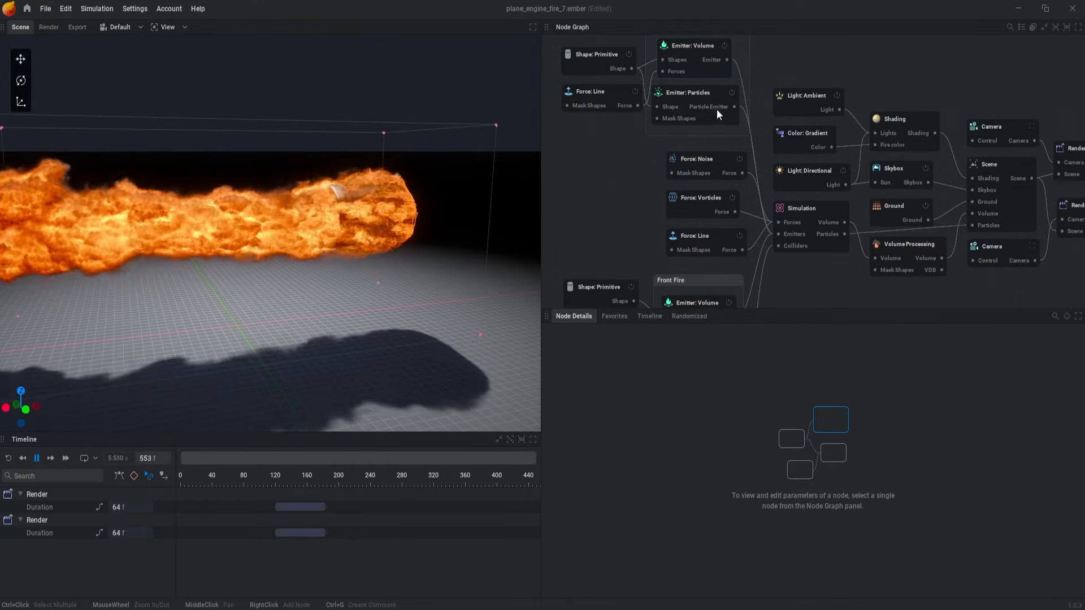
pyautogui.moveTo(779, 168); pyautogui.dragTo(744, 110, button='middle')
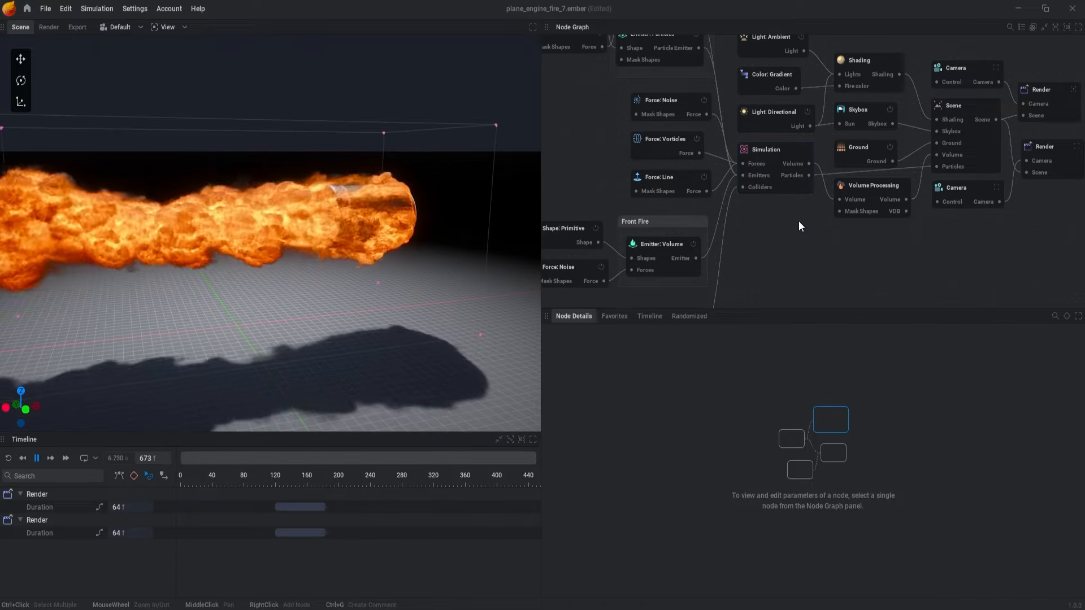
pyautogui.moveTo(798, 221); pyautogui.dragTo(813, 223, button='middle')
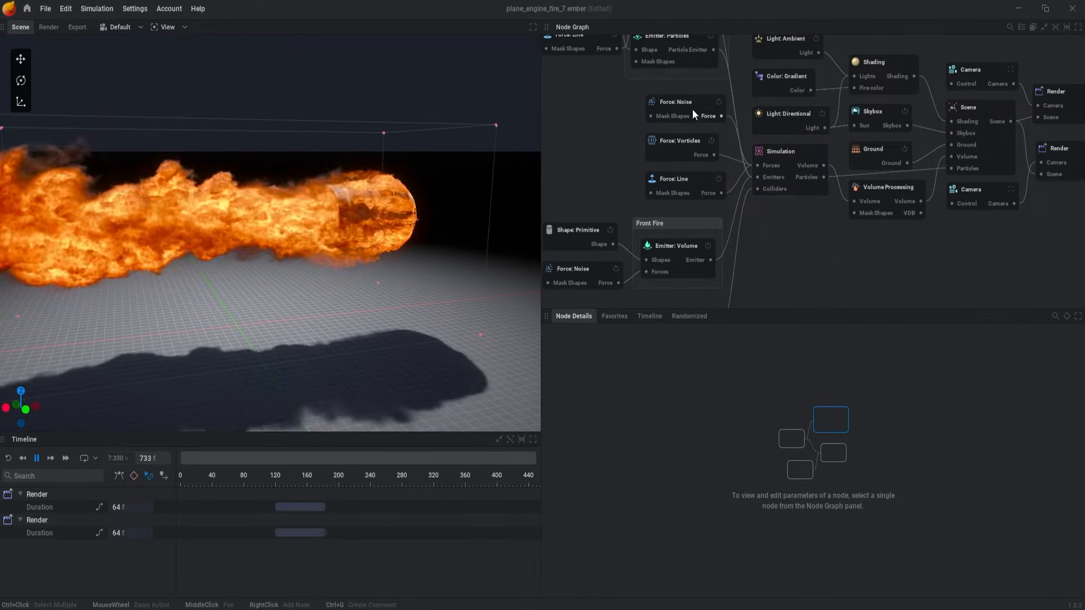
pyautogui.moveTo(800, 235); pyautogui.dragTo(823, 235, button='middle')
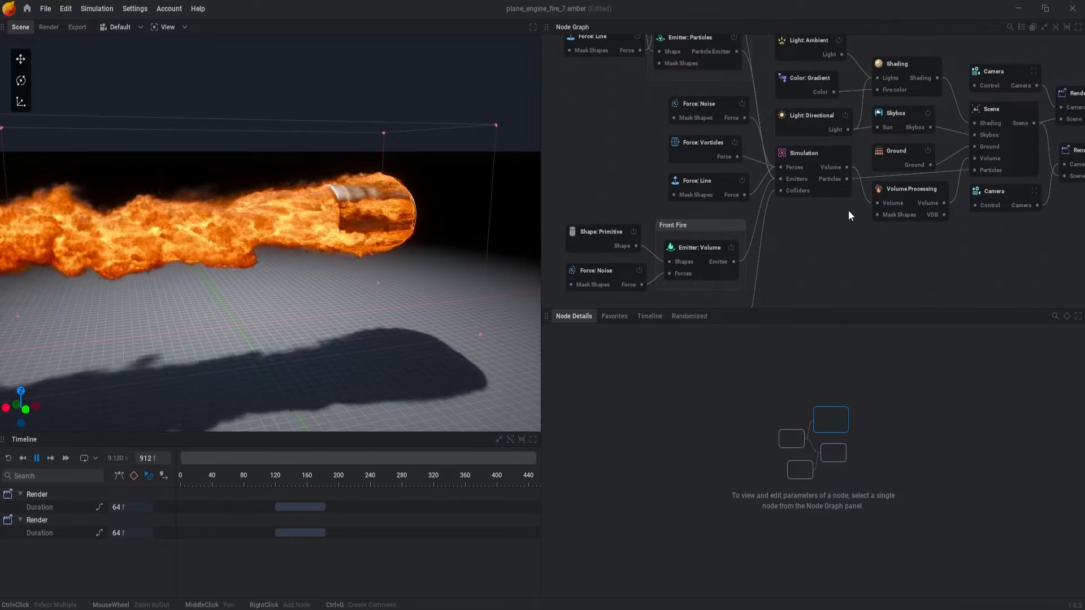
pyautogui.moveTo(848, 210); pyautogui.dragTo(733, 208, button='middle')
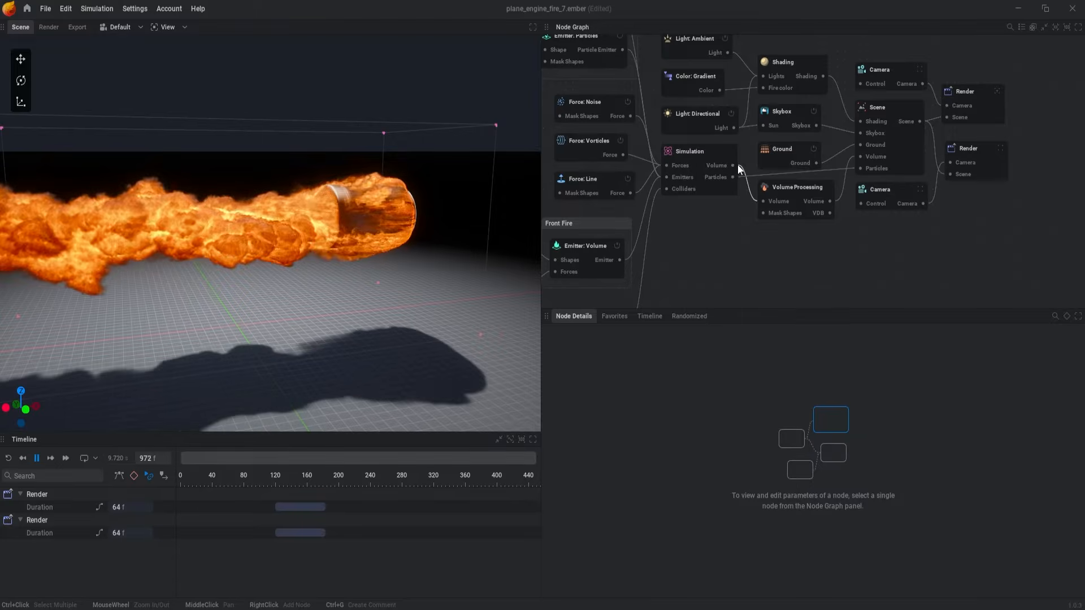
pyautogui.click(792, 185)
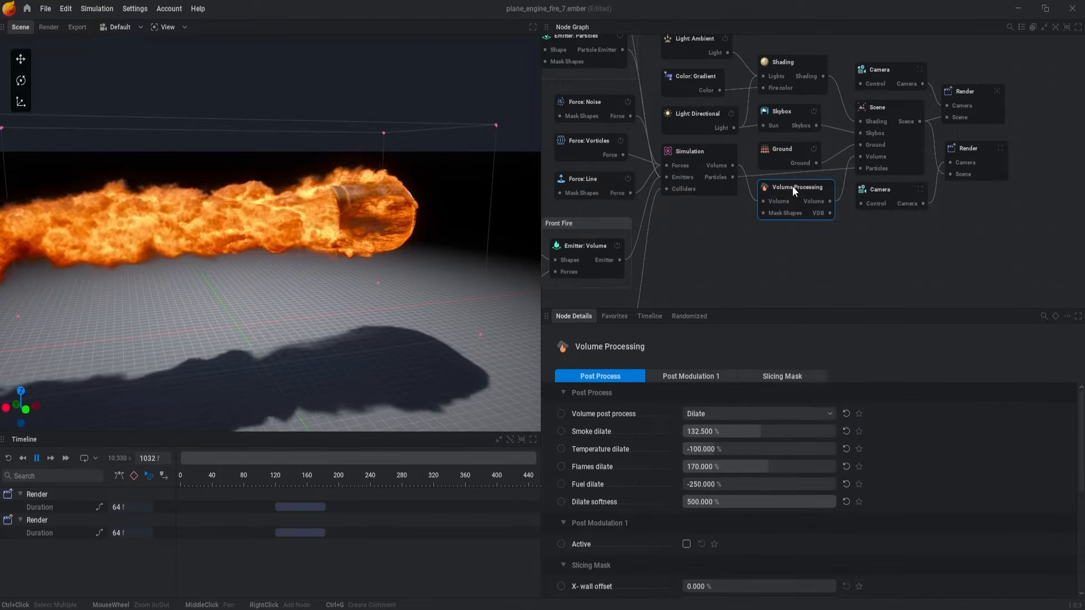
# - Set the Volume Processing node's Smoke dilate to 217.5 % and show the Scene node's parameters
pyautogui.moveTo(765, 429)
pyautogui.mouseDown()
pyautogui.moveTo(688, 430)
pyautogui.moveTo(796, 429)
pyautogui.moveTo(778, 429)
pyautogui.mouseUp()
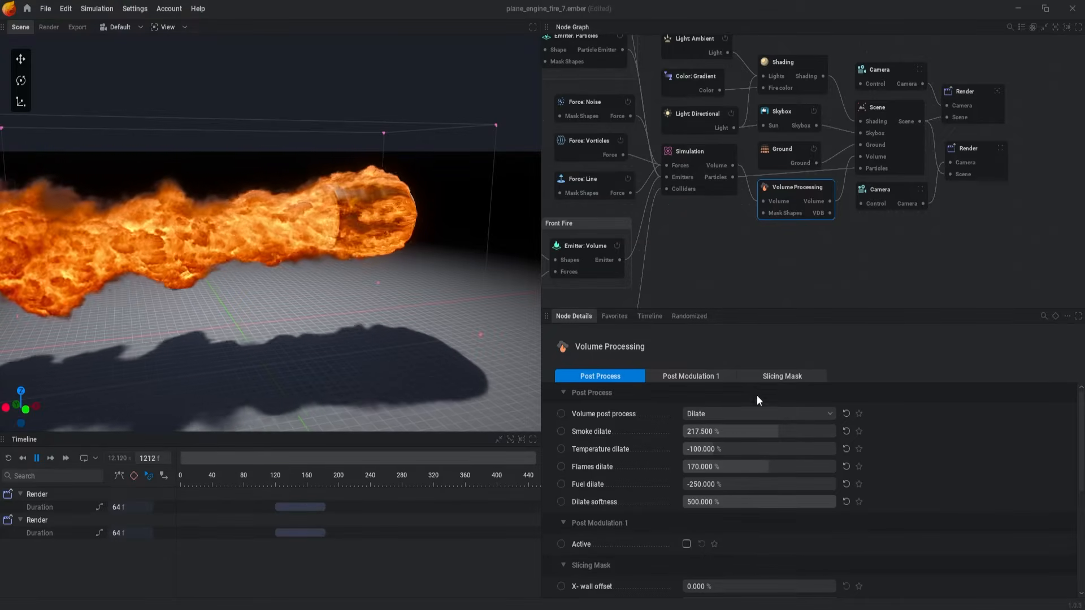
pyautogui.click(891, 226)
pyautogui.moveTo(891, 226); pyautogui.dragTo(841, 247, button='middle')
pyautogui.click(819, 166)
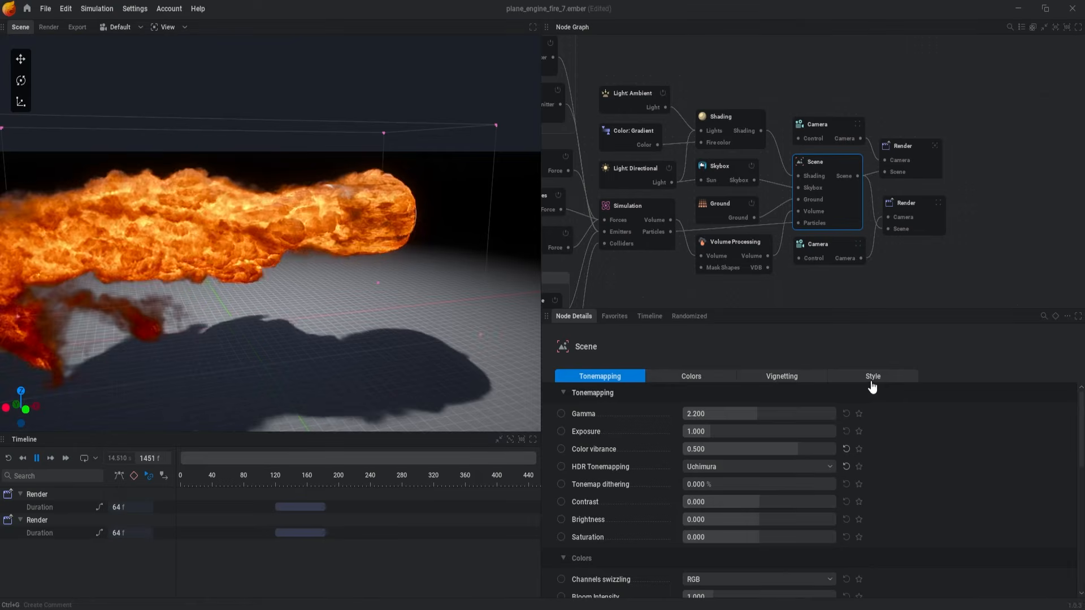
pyautogui.click(965, 192)
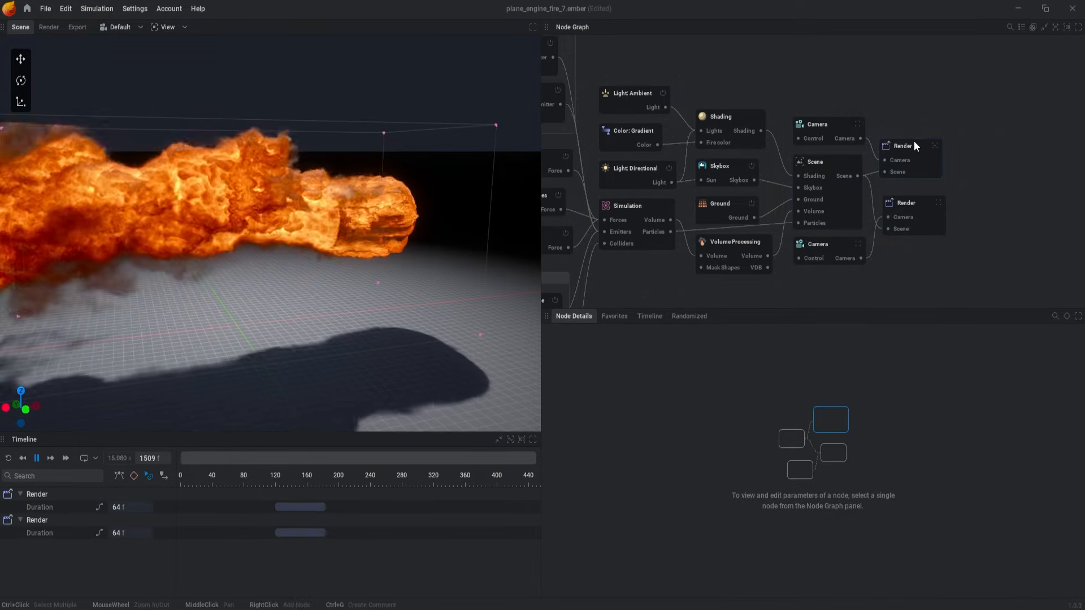
# - Shift the upper Render node slightly and show the parameters of the Ground, Skybox and Shading nodes
pyautogui.moveTo(914, 141); pyautogui.dragTo(919, 143)
pyautogui.click(879, 126)
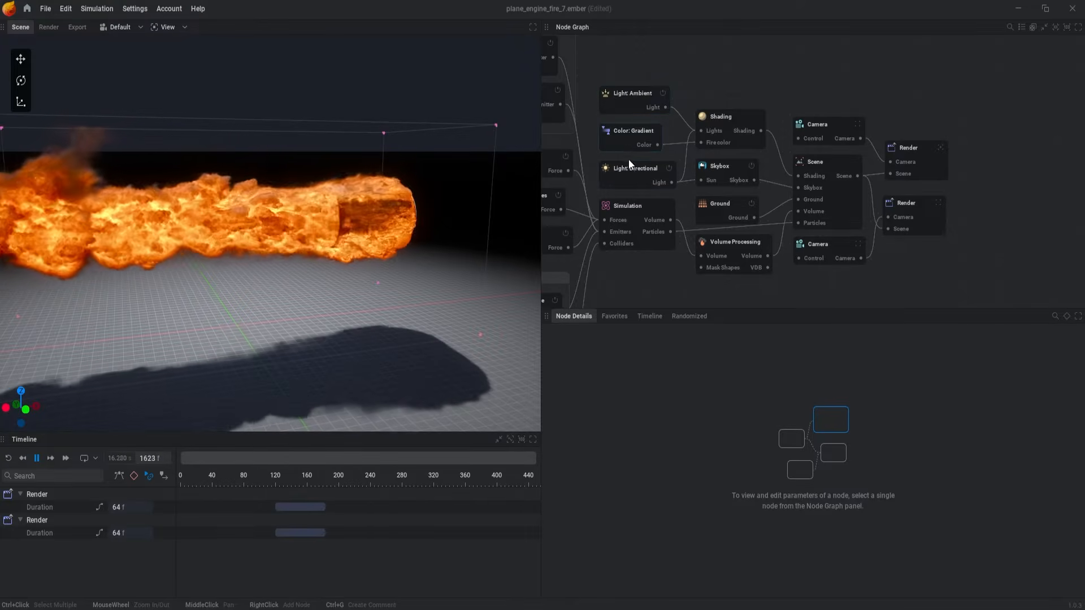
pyautogui.click(724, 203)
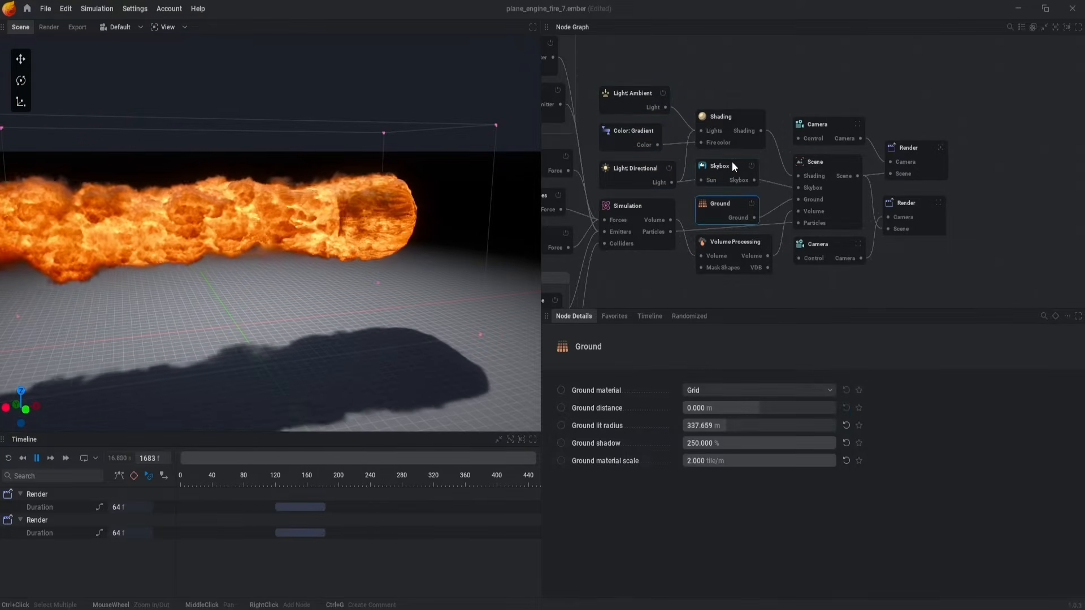
pyautogui.click(731, 164)
pyautogui.click(744, 140)
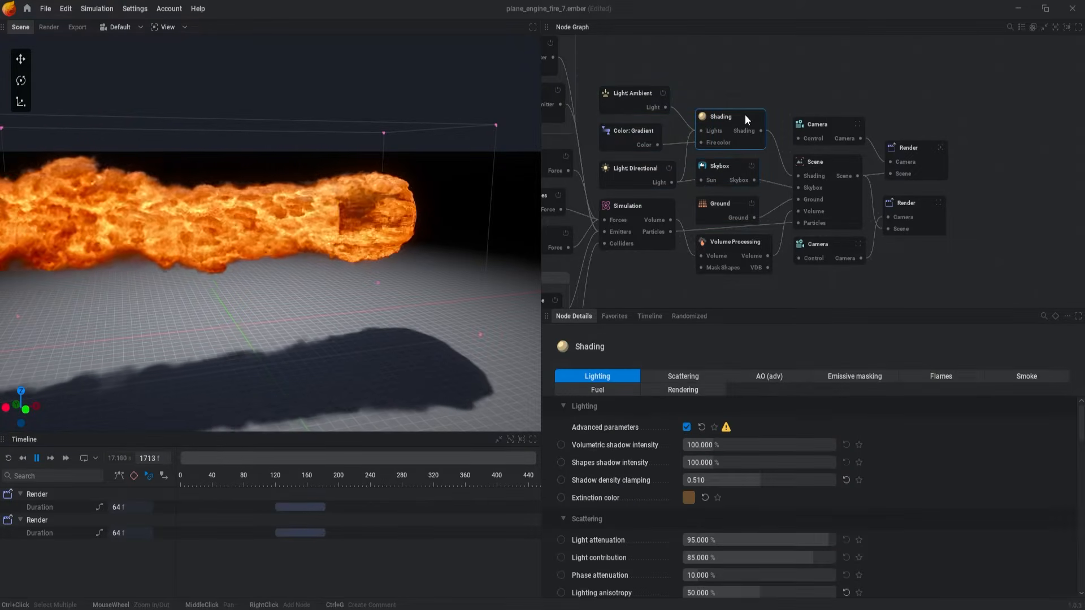
# - Set Shaping by flames in the Shading node's Flames section to 9166.667 %, and deselect the node
pyautogui.click(951, 376)
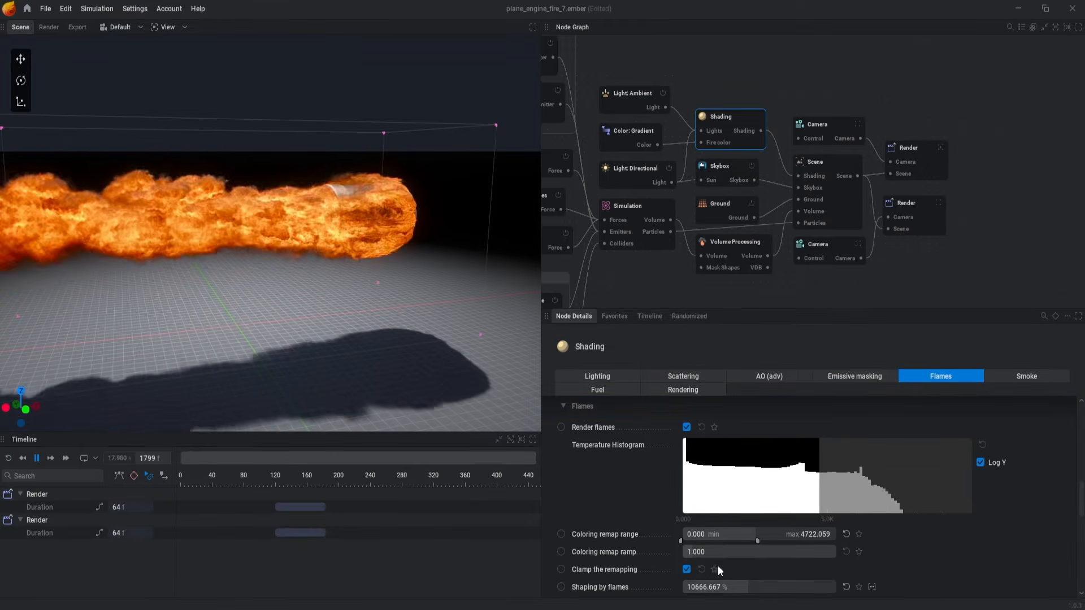
pyautogui.moveTo(761, 588)
pyautogui.mouseDown()
pyautogui.moveTo(684, 588)
pyautogui.moveTo(813, 588)
pyautogui.moveTo(754, 586)
pyautogui.mouseUp()
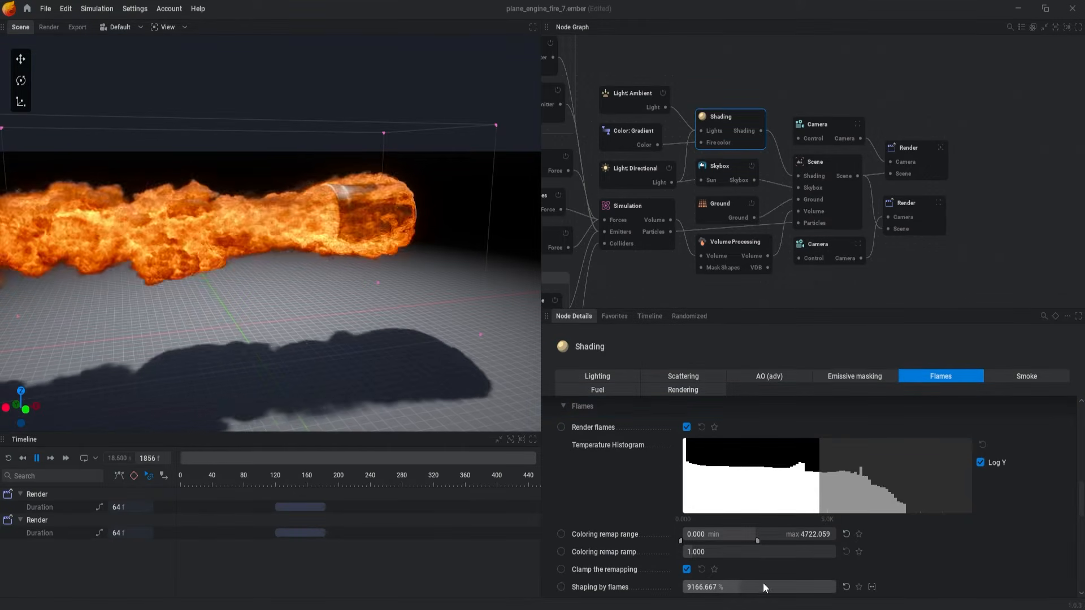
pyautogui.click(734, 60)
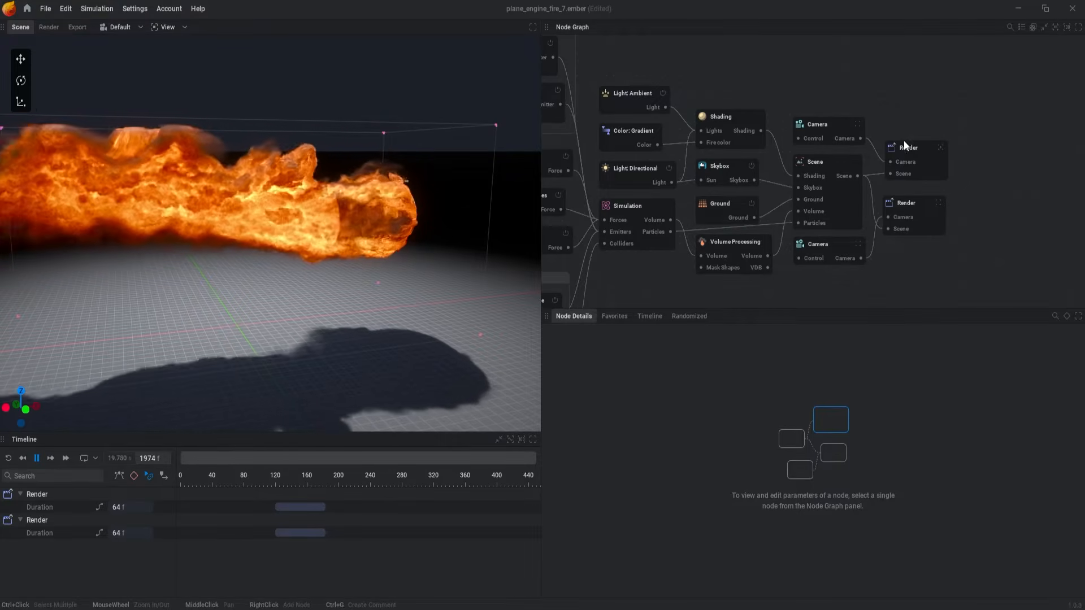
# - Examine the whole node graph, marking out the nodes from the lights and Simulation through to the Render nodes
pyautogui.moveTo(780, 72); pyautogui.dragTo(792, 68, button='middle')
pyautogui.scroll(-5, 791, 67)
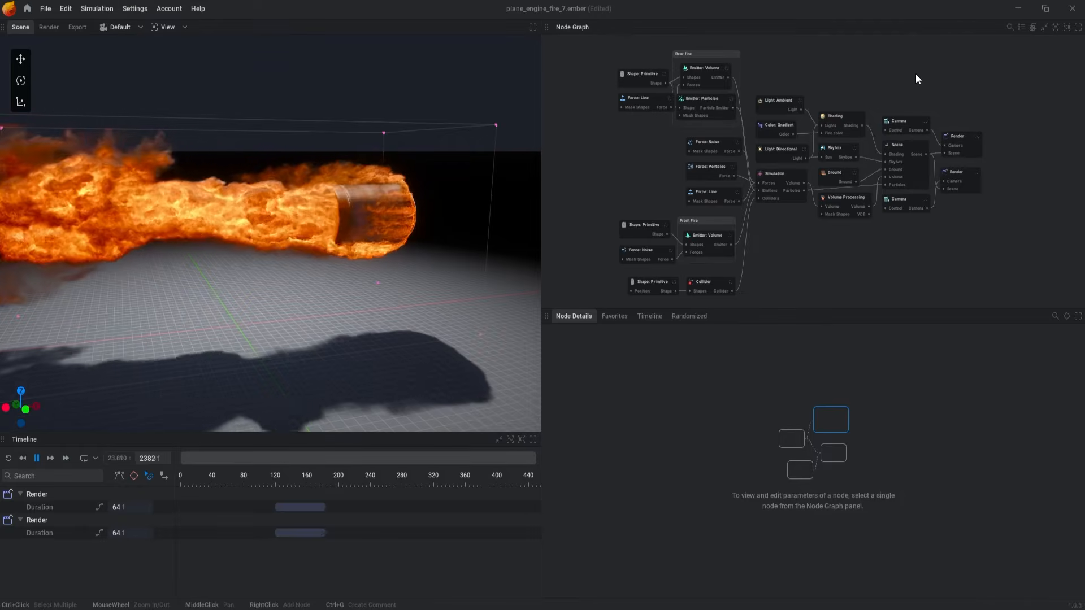
pyautogui.scroll(1, 743, 236)
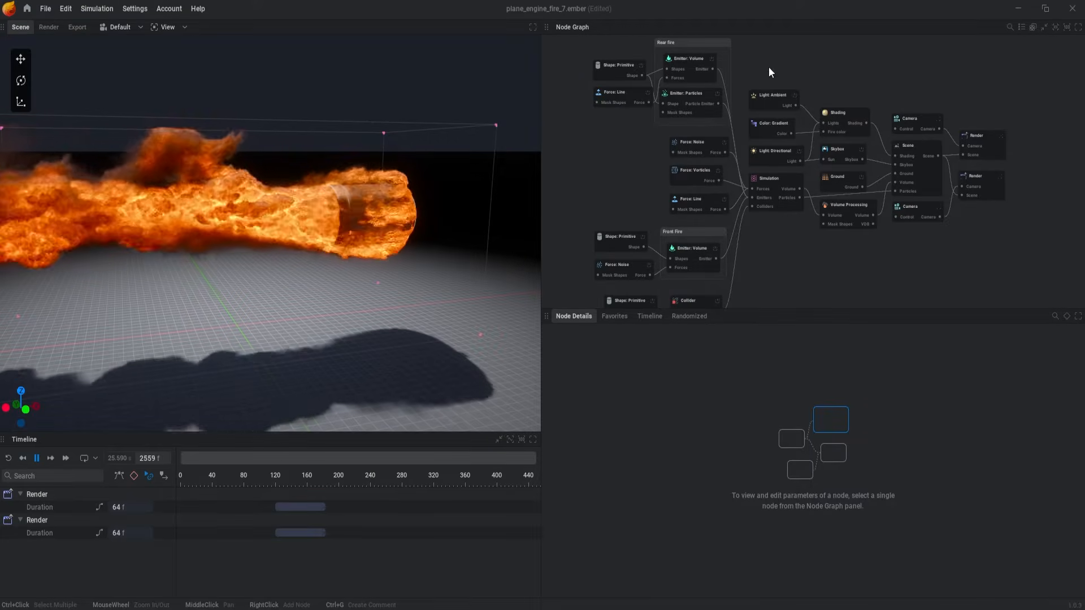
pyautogui.moveTo(753, 44); pyautogui.dragTo(1009, 274)
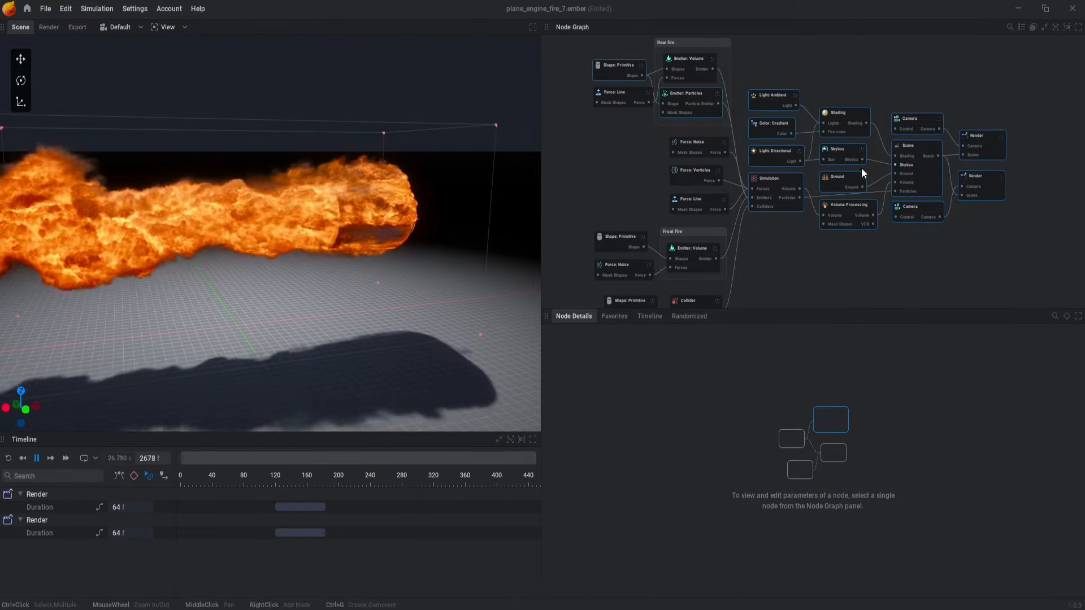
pyautogui.click(883, 84)
pyautogui.moveTo(751, 65); pyautogui.dragTo(1004, 252)
pyautogui.click(993, 238)
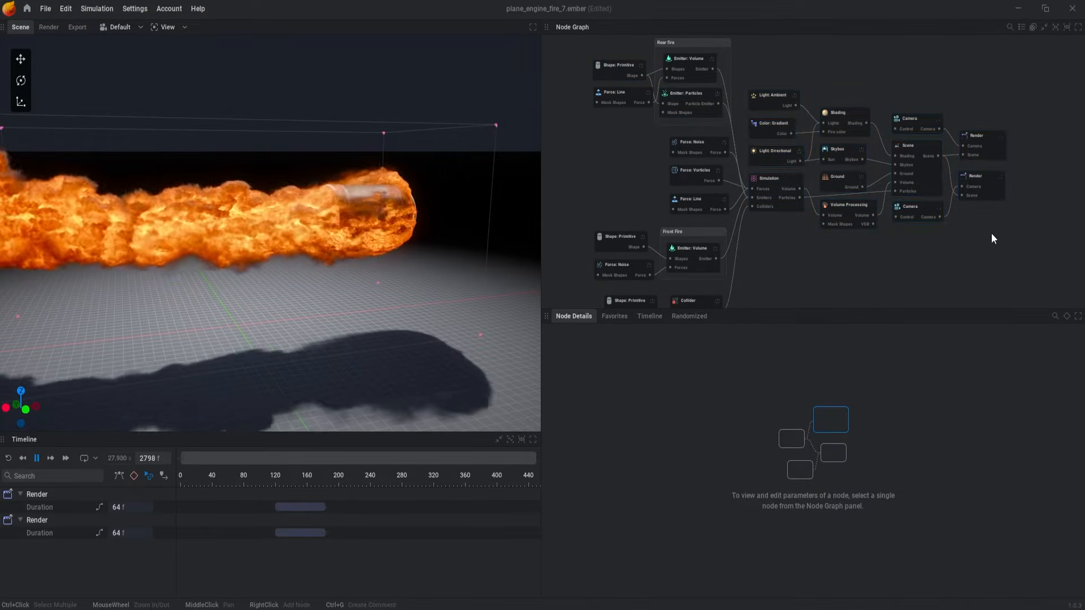
pyautogui.moveTo(790, 260); pyautogui.dragTo(893, 240, button='middle')
pyautogui.moveTo(723, 131); pyautogui.dragTo(629, 190, button='middle')
pyautogui.moveTo(832, 141); pyautogui.dragTo(900, 100, button='middle')
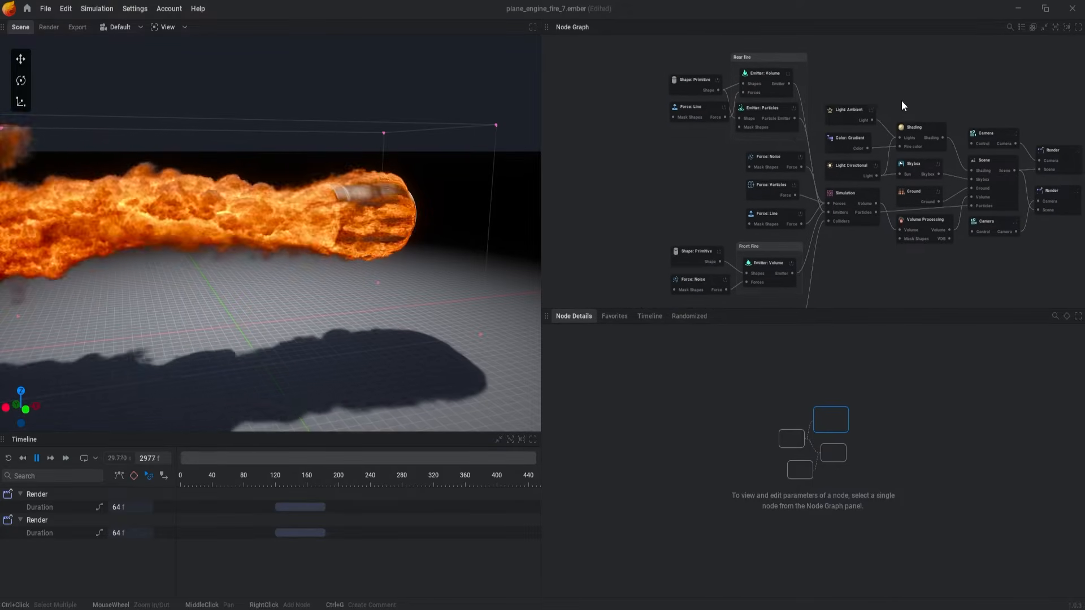
pyautogui.scroll(5, 715, 175)
pyautogui.scroll(-5, 717, 177)
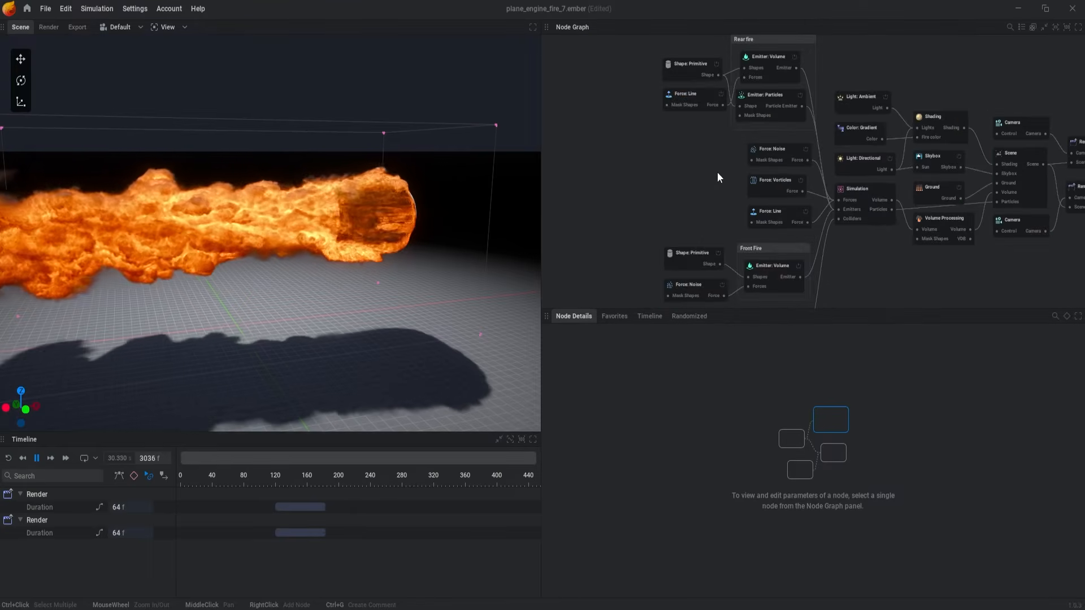
# - Show the node creation list for an empty graph area with its Shape node types
pyautogui.scroll(3, 720, 180)
pyautogui.rightClick(681, 181)
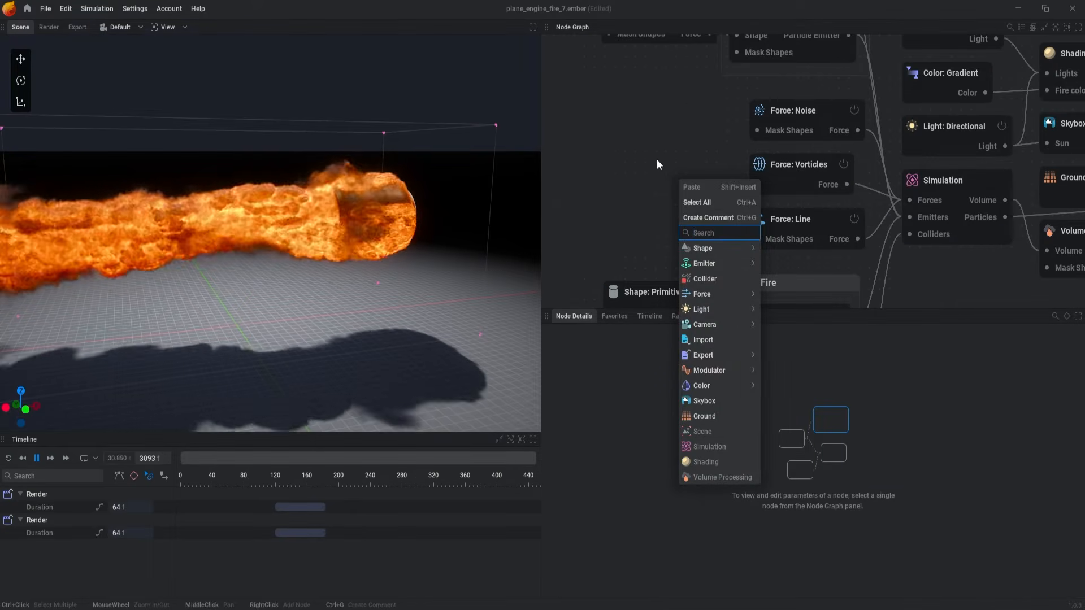
pyautogui.moveTo(711, 248)
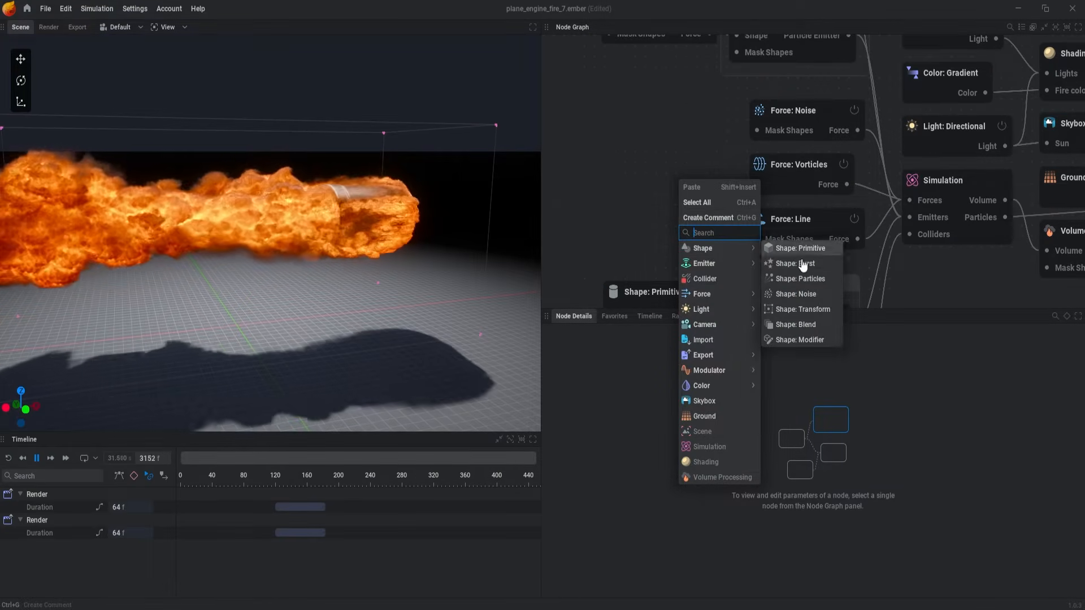
pyautogui.click(690, 140)
# - Search the node creation list for "gra" and "shape" in the empty area below Simulation, without adding a node
pyautogui.scroll(-6, 690, 133)
pyautogui.moveTo(699, 157)
pyautogui.mouseDown(button='middle')
pyautogui.moveTo(698, 184)
pyautogui.moveTo(687, 120)
pyautogui.mouseUp(button='middle')
pyautogui.moveTo(850, 215); pyautogui.dragTo(829, 170, button='middle')
pyautogui.scroll(4, 799, 151)
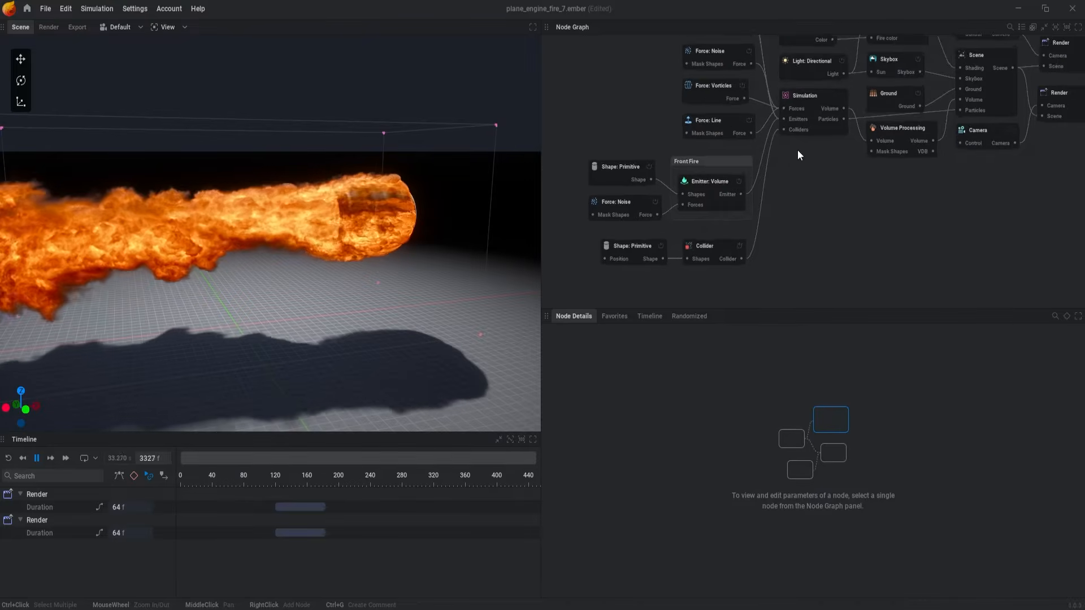
pyautogui.rightClick(807, 160)
pyautogui.moveTo(849, 243)
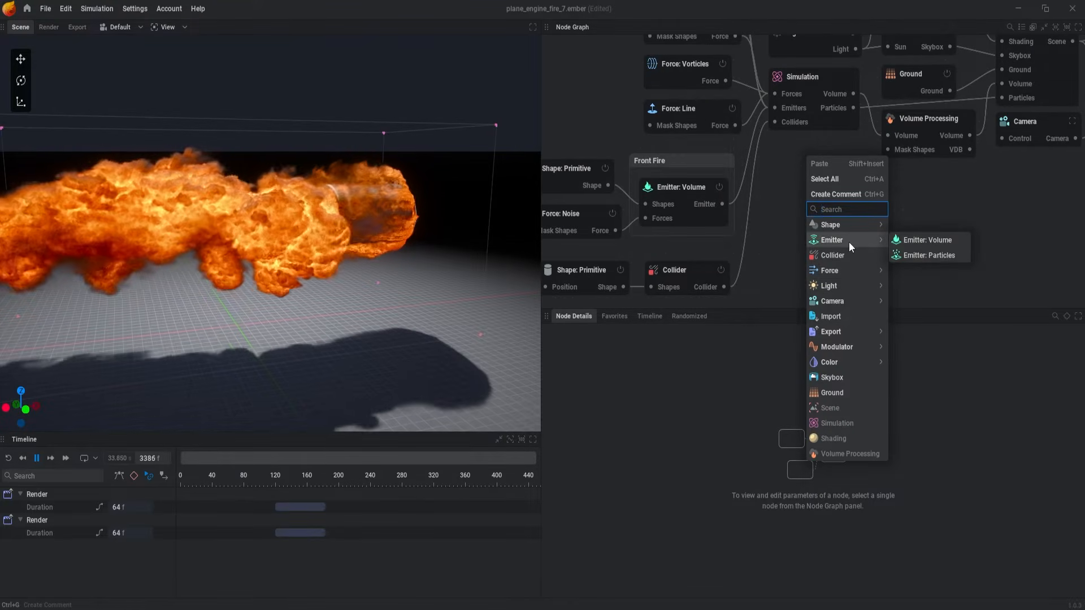
pyautogui.write('gra')
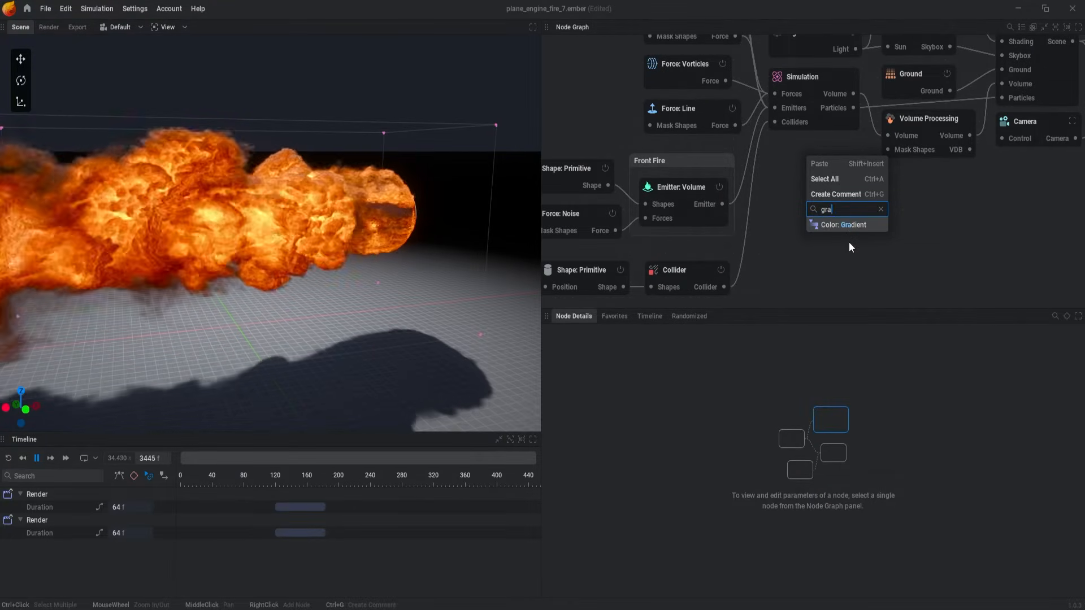
pyautogui.press('BackSpace')
pyautogui.press('BackSpace')
pyautogui.press('BackSpace')
pyautogui.write('shape')
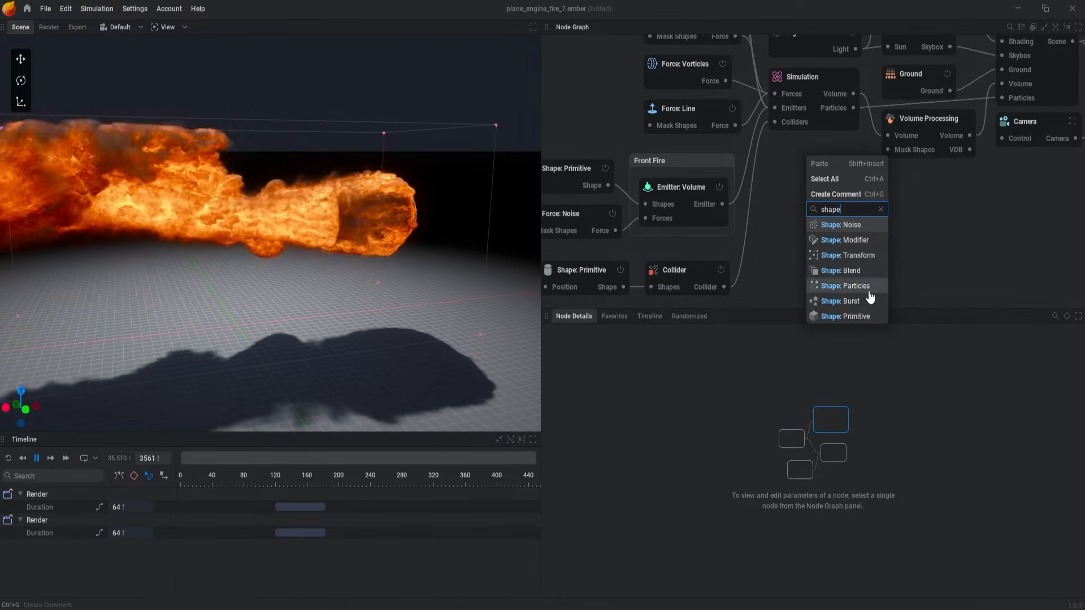
pyautogui.click(976, 228)
# - Add an Export: VDB node connected to the Volume Processing node's VDB output
pyautogui.scroll(-3, 904, 219)
pyautogui.scroll(3, 914, 188)
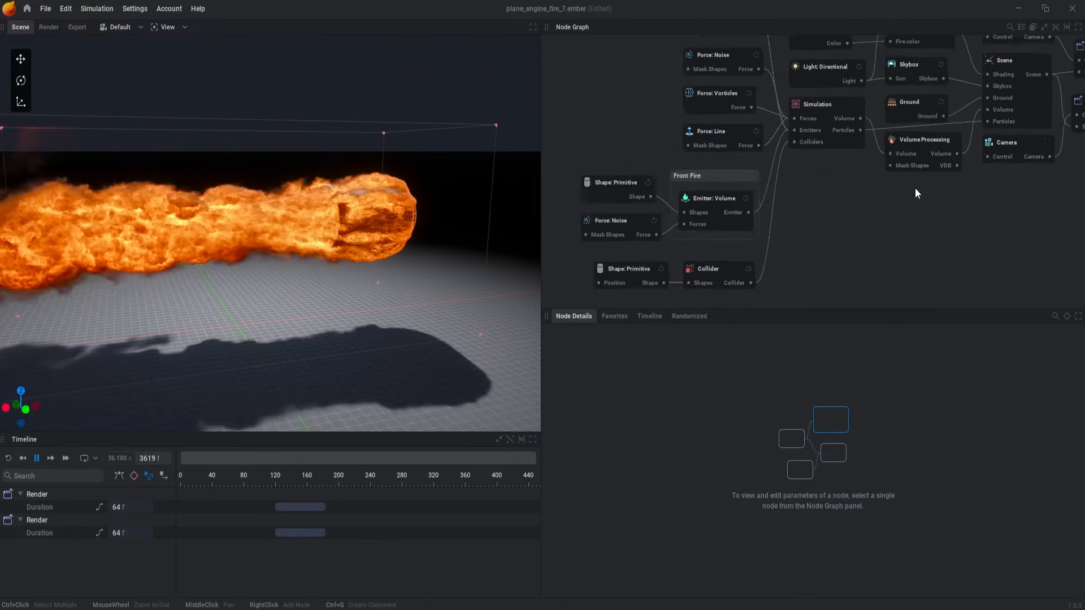
pyautogui.moveTo(957, 190); pyautogui.dragTo(747, 202, button='middle')
pyautogui.scroll(1, 747, 206)
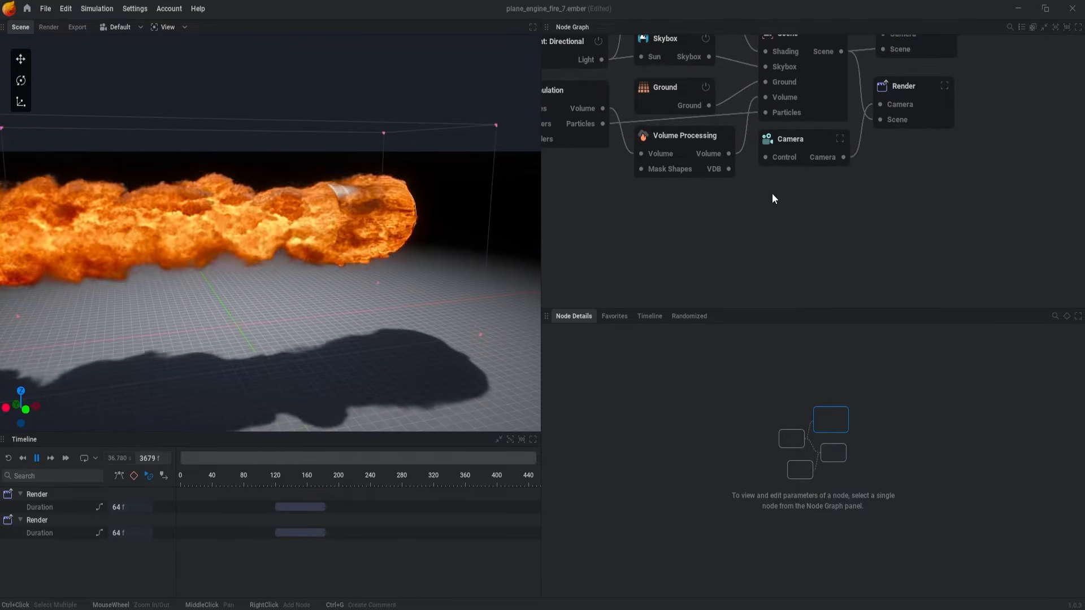
pyautogui.moveTo(728, 169); pyautogui.dragTo(799, 177)
pyautogui.scroll(1, 842, 229)
pyautogui.click(890, 242)
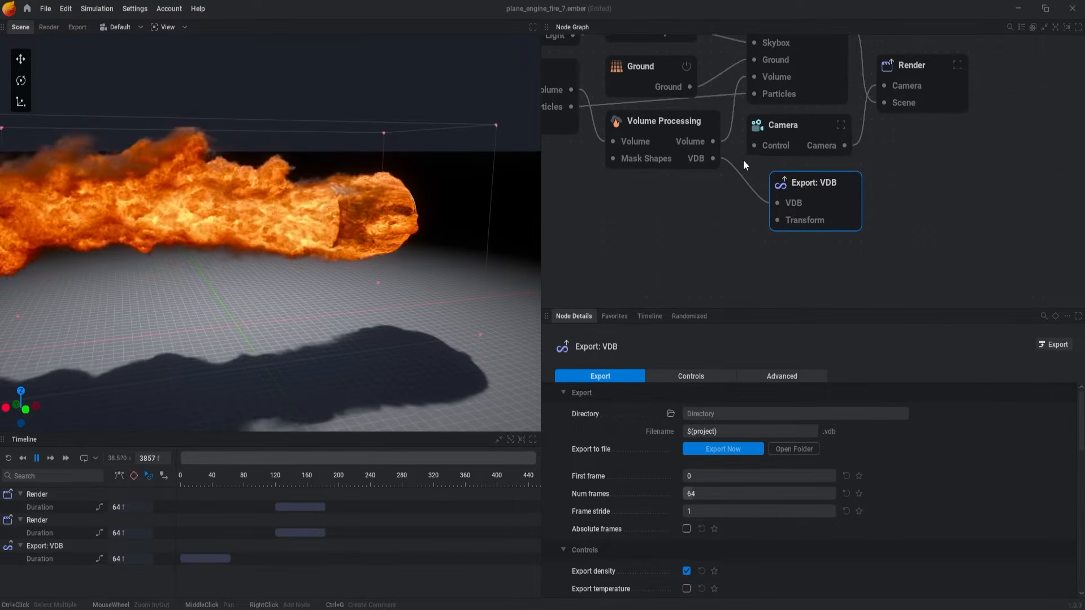
# - Add a Collider node feeding Simulation's Colliders input, with a new Shape: Primitive connected to its Shapes input
pyautogui.scroll(-4, 830, 182)
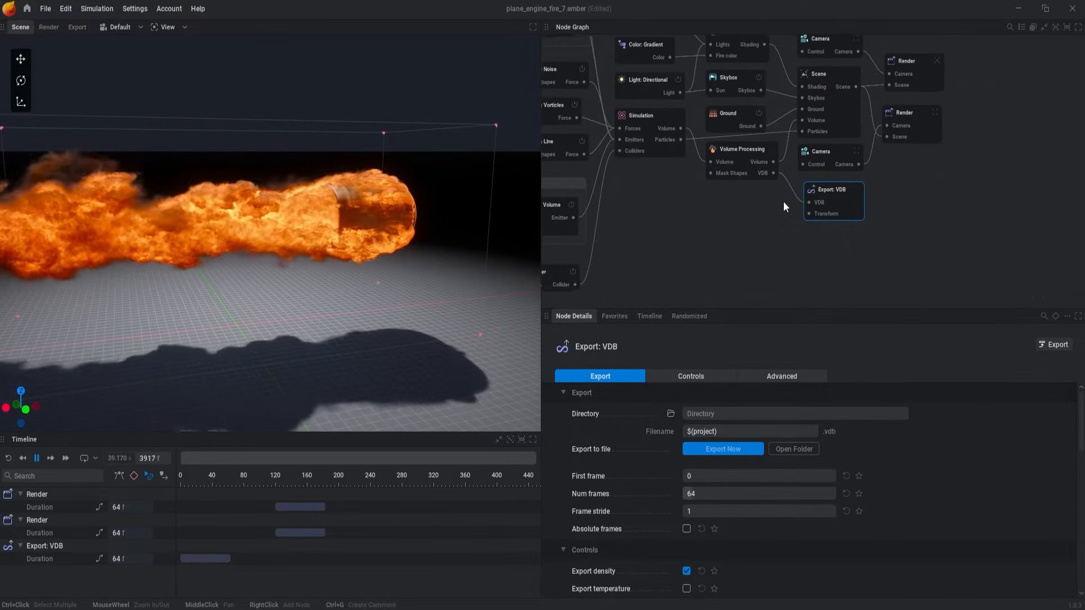
pyautogui.moveTo(783, 201); pyautogui.dragTo(1055, 175, button='middle')
pyautogui.scroll(2, 954, 187)
pyautogui.moveTo(924, 163); pyautogui.dragTo(723, 137)
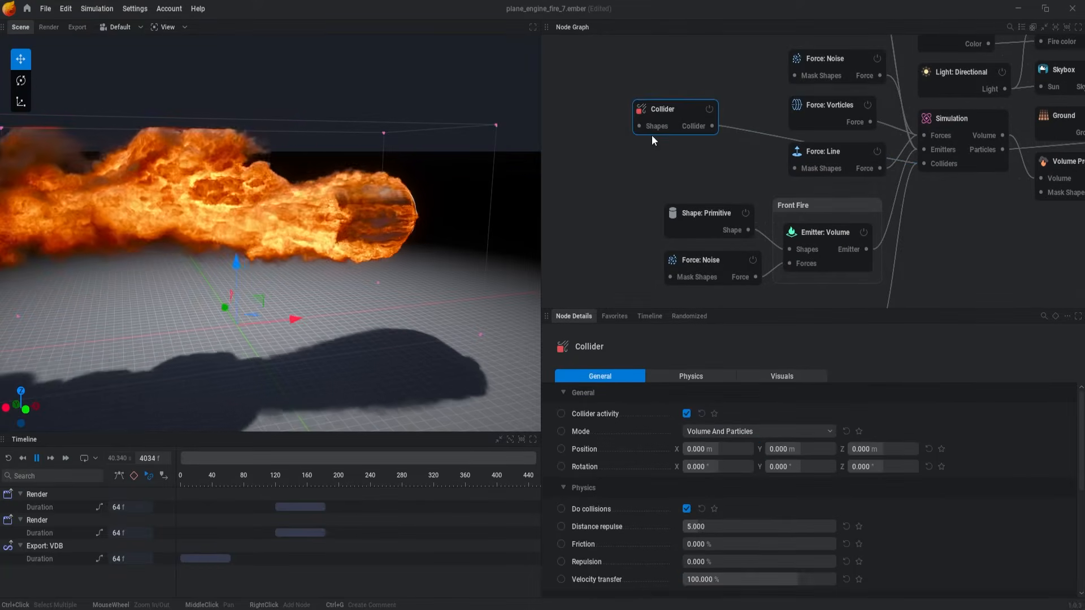
pyautogui.moveTo(642, 125); pyautogui.dragTo(572, 174)
pyautogui.click(539, 190)
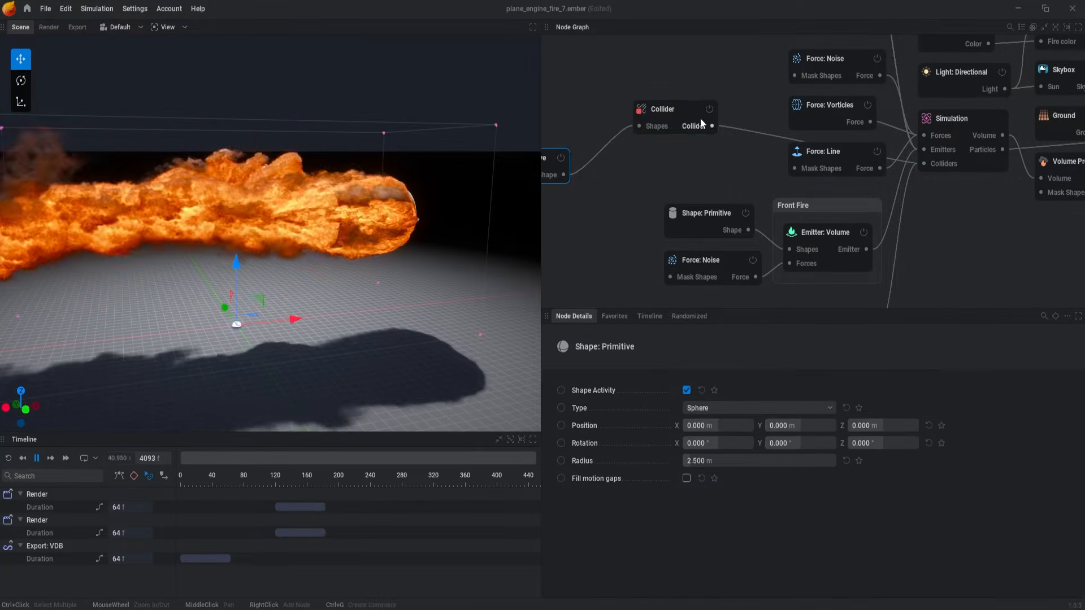
# - Add an Emitter: Volume node feeding Simulation's Emitters input, with a new Shape: Primitive connected to its Shapes input
pyautogui.moveTo(695, 121); pyautogui.dragTo(738, 236, button='middle')
pyautogui.moveTo(950, 260); pyautogui.dragTo(750, 159)
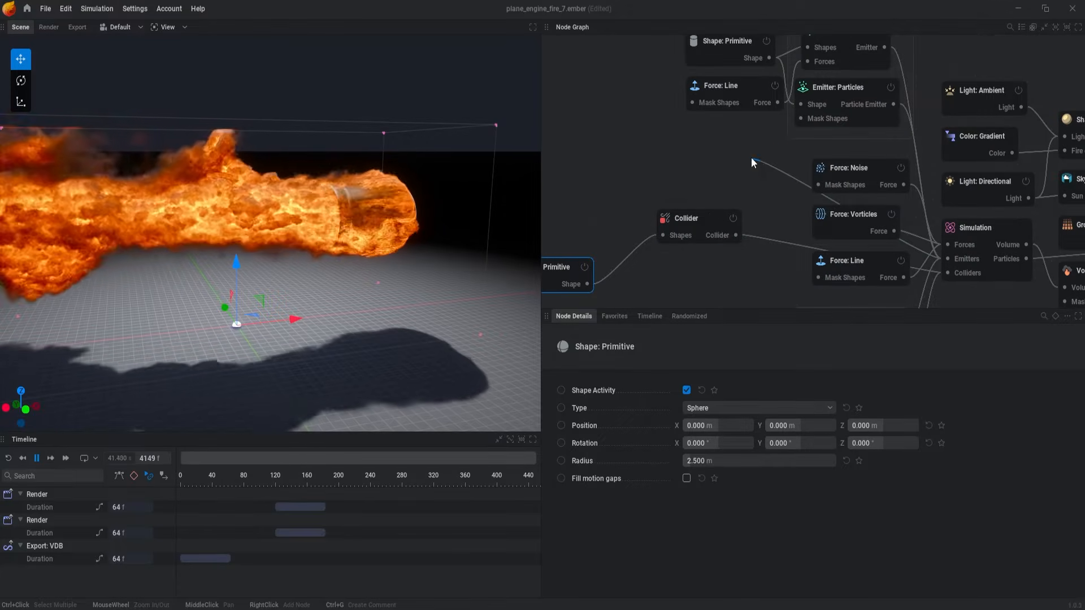
pyautogui.click(708, 168)
pyautogui.moveTo(669, 160); pyautogui.dragTo(608, 116)
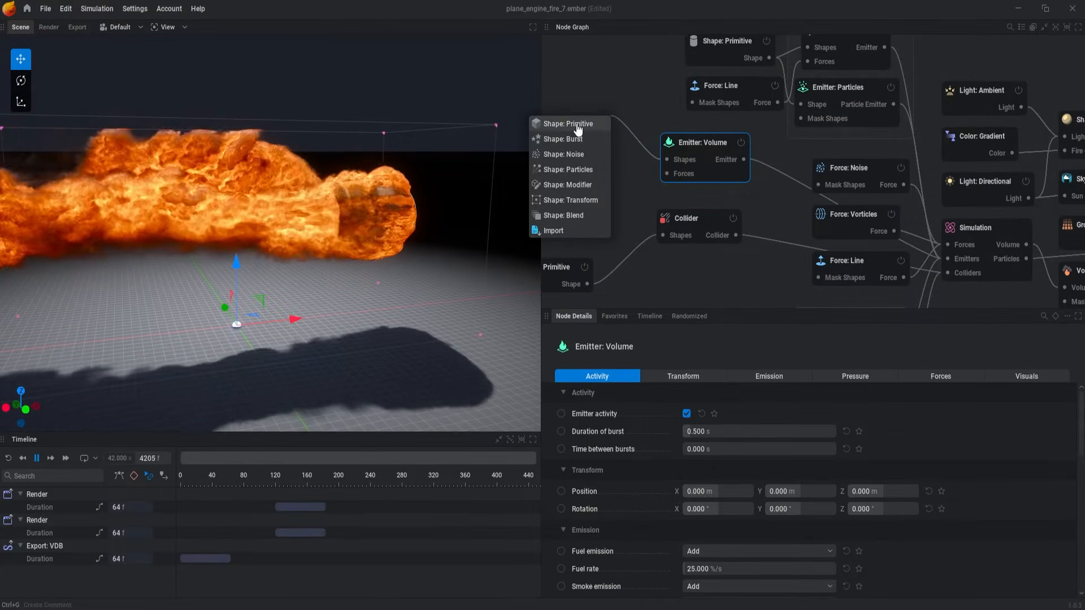
pyautogui.click(568, 118)
# - Add an Import node whose Geometry output feeds the new Emitter: Volume node's Shapes input
pyautogui.moveTo(679, 161); pyautogui.dragTo(597, 198)
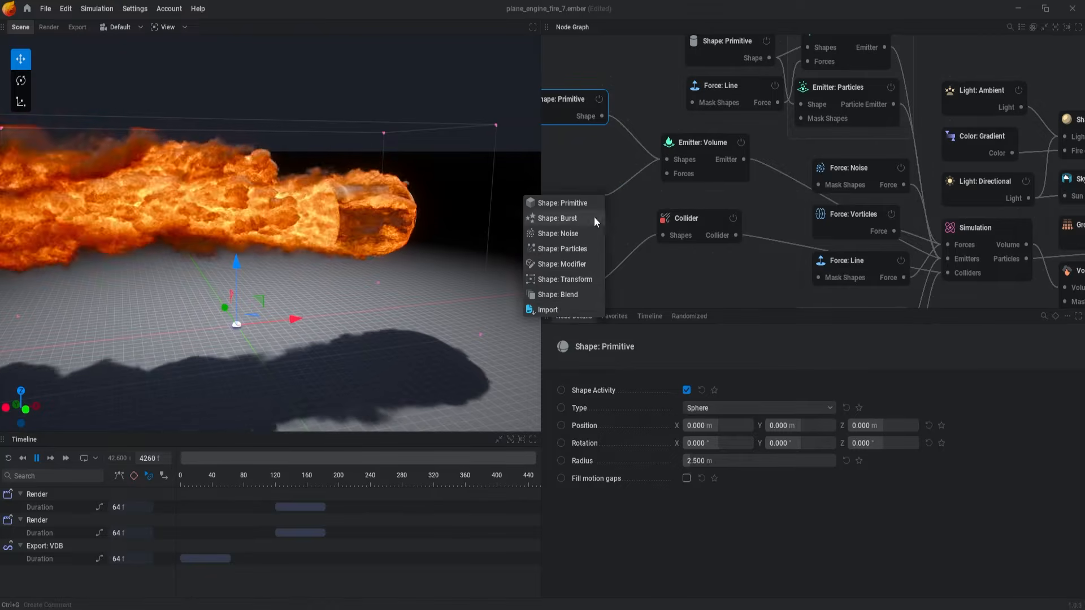
pyautogui.click(552, 309)
pyautogui.moveTo(561, 192); pyautogui.dragTo(668, 141, button='middle')
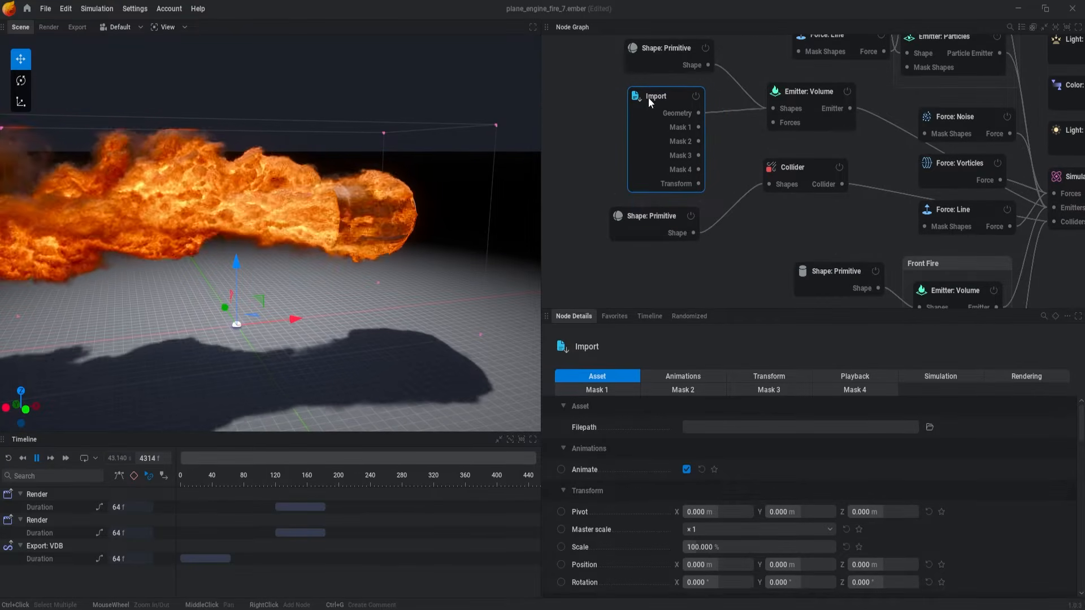
pyautogui.click(744, 170)
# - Show the list of addable nodes for the empty area below the Simulation node, and dismiss it
pyautogui.scroll(-5, 745, 155)
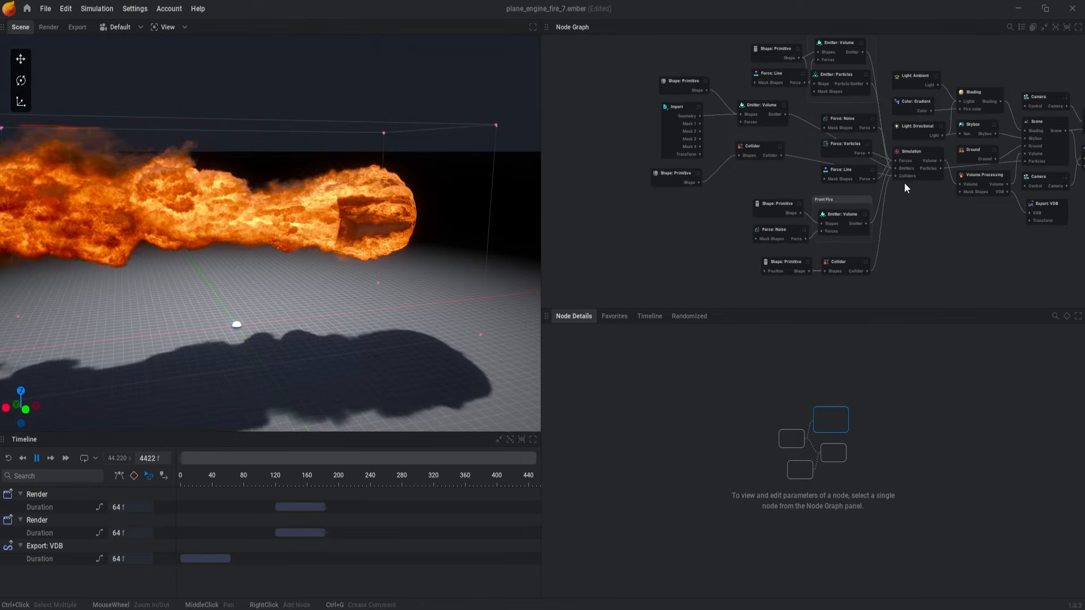
pyautogui.scroll(2, 899, 201)
pyautogui.rightClick(888, 210)
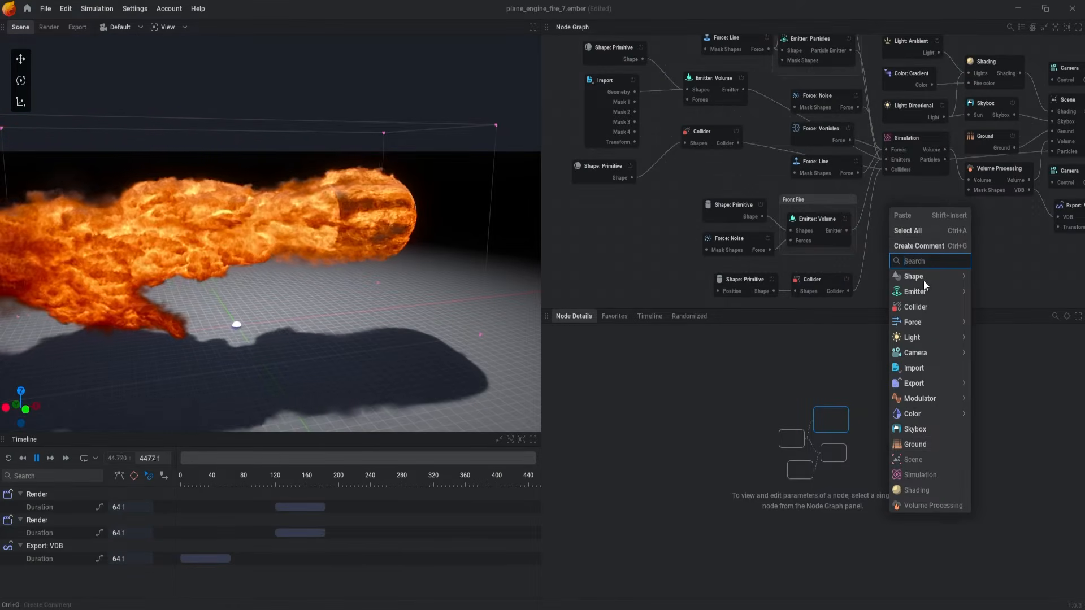
pyautogui.click(653, 187)
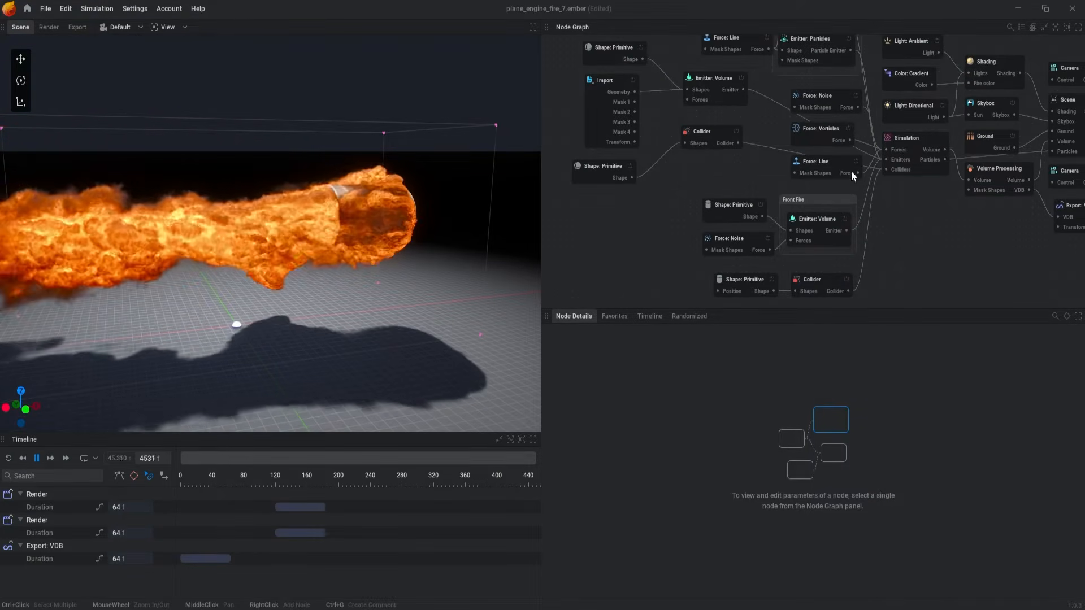
# - Group the Shading, Skybox, Ground, Volume Processing, Camera, Scene, Render and Export: VDB nodes in a comment named "My comment"
pyautogui.moveTo(1002, 225)
pyautogui.mouseDown(button='middle')
pyautogui.moveTo(823, 237)
pyautogui.moveTo(912, 270)
pyautogui.mouseUp(button='middle')
pyautogui.moveTo(790, 78); pyautogui.dragTo(923, 233)
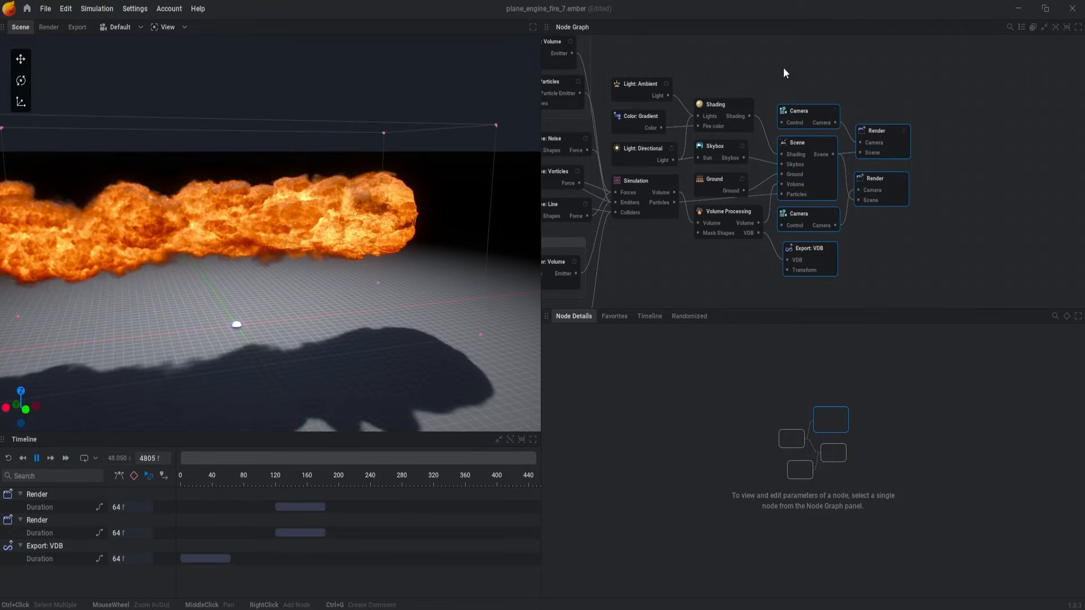
pyautogui.moveTo(761, 55); pyautogui.dragTo(947, 310)
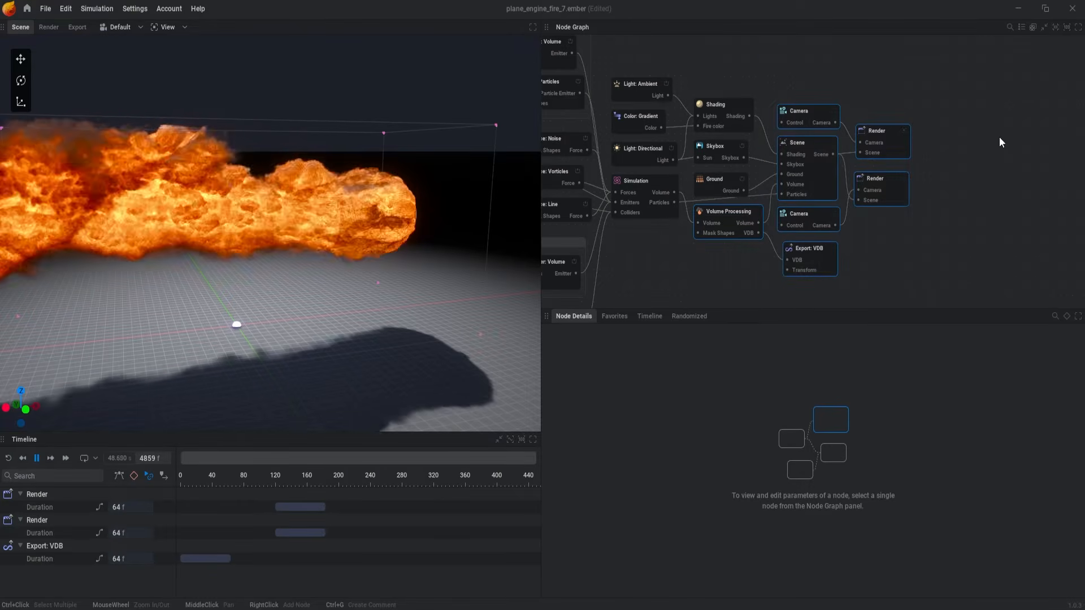
pyautogui.hotkey('ctrl', 'g')
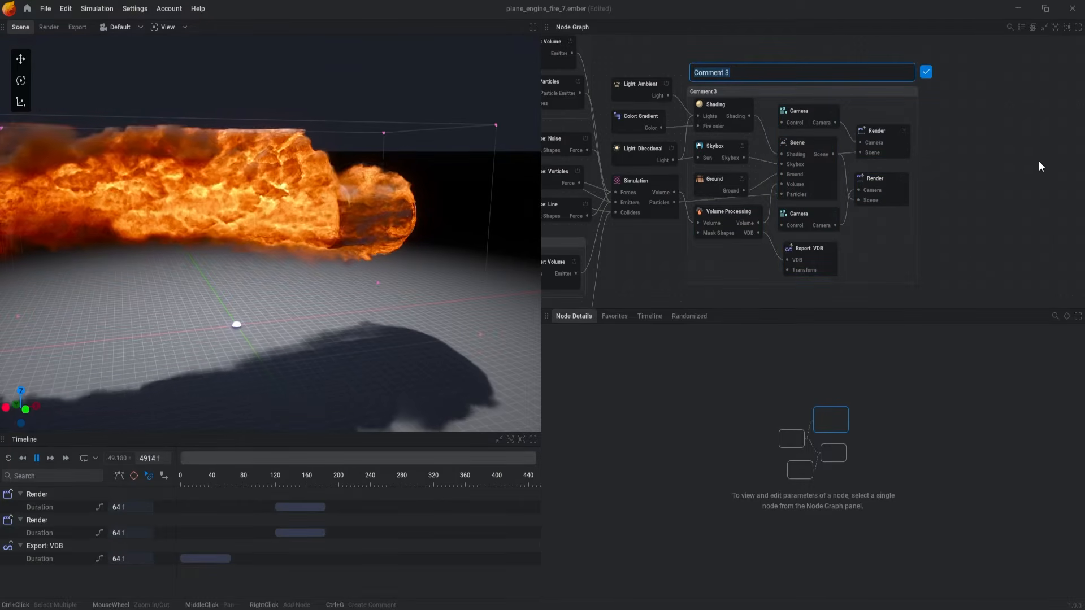
pyautogui.press('Return')
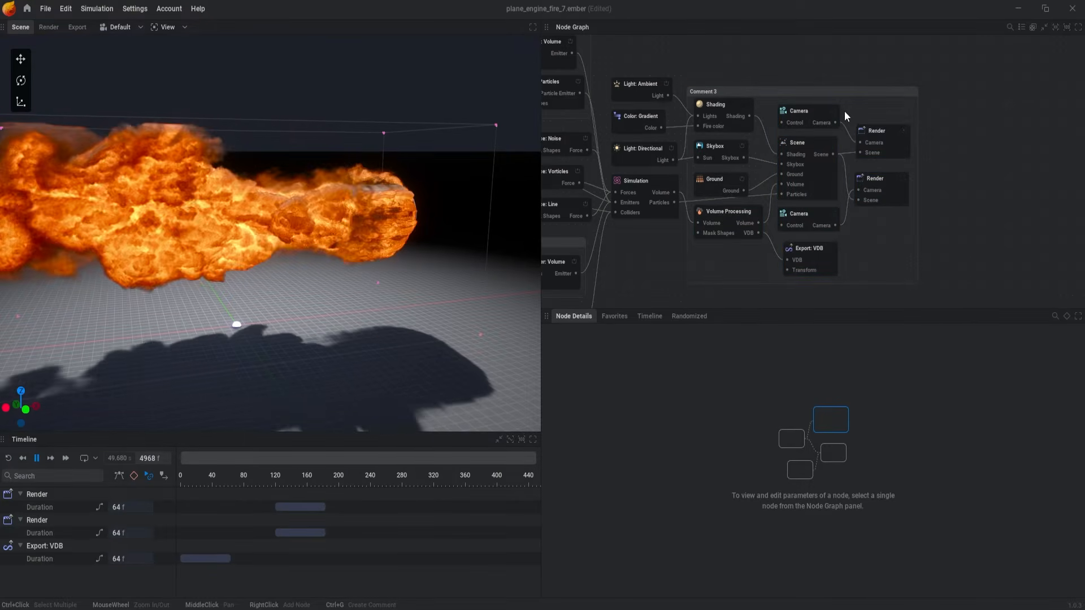
pyautogui.doubleClick(732, 91)
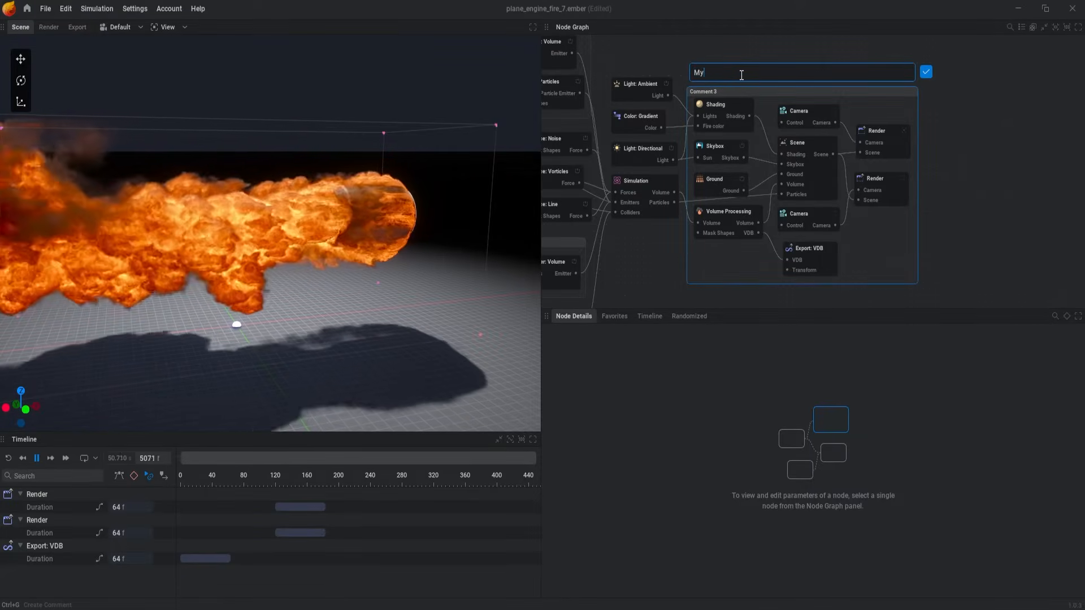
pyautogui.press('Return')
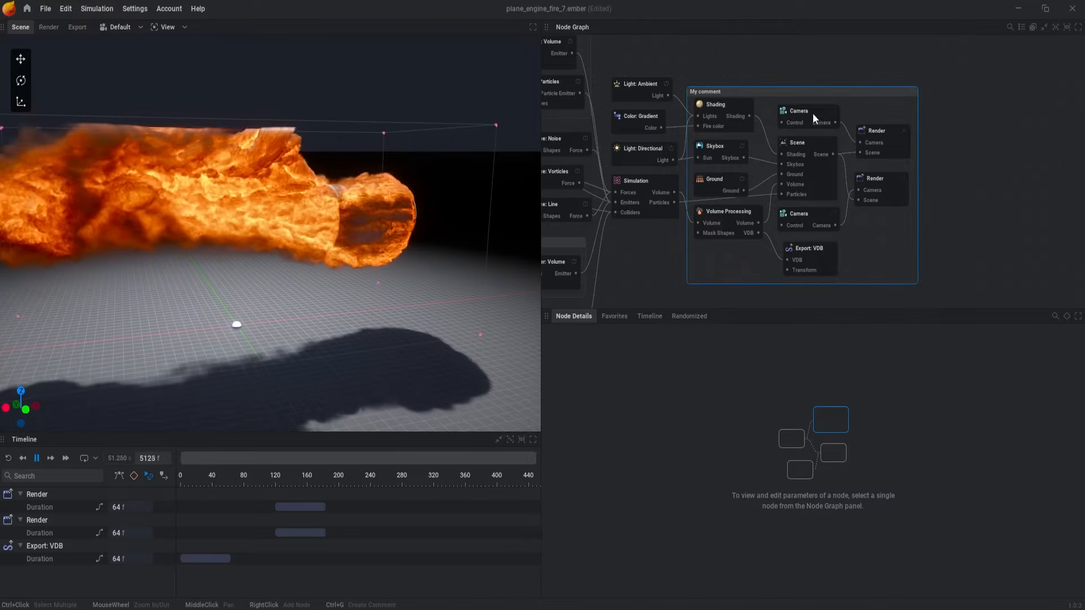
pyautogui.scroll(2, 937, 237)
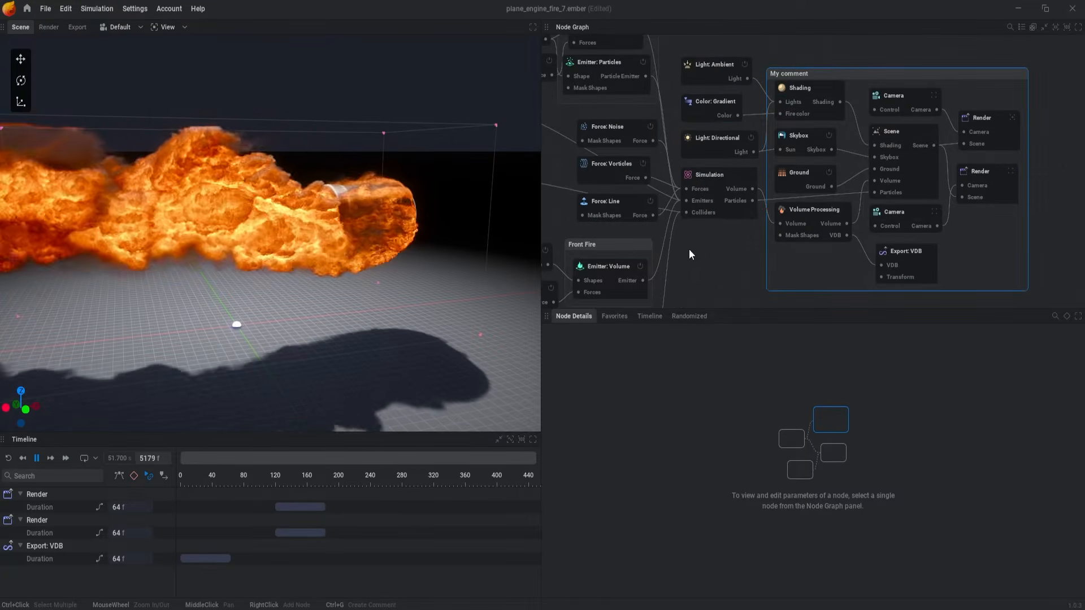
# - Rename the Emitter: Volume node fed by the Import node as "My new volume"
pyautogui.moveTo(689, 251); pyautogui.dragTo(885, 283, button='middle')
pyautogui.moveTo(746, 177); pyautogui.dragTo(821, 217, button='middle')
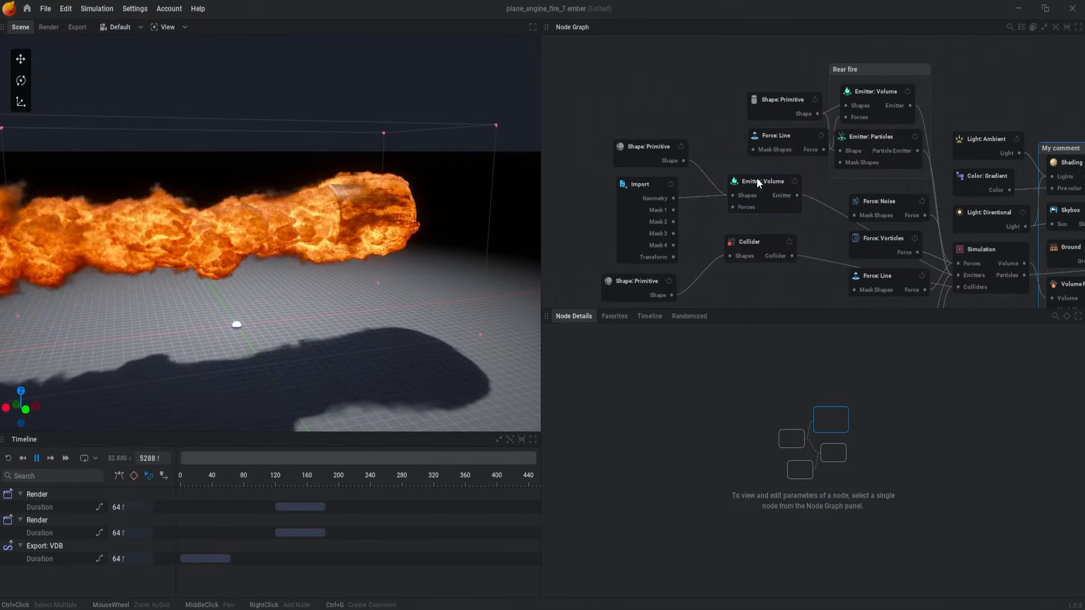
pyautogui.click(760, 184)
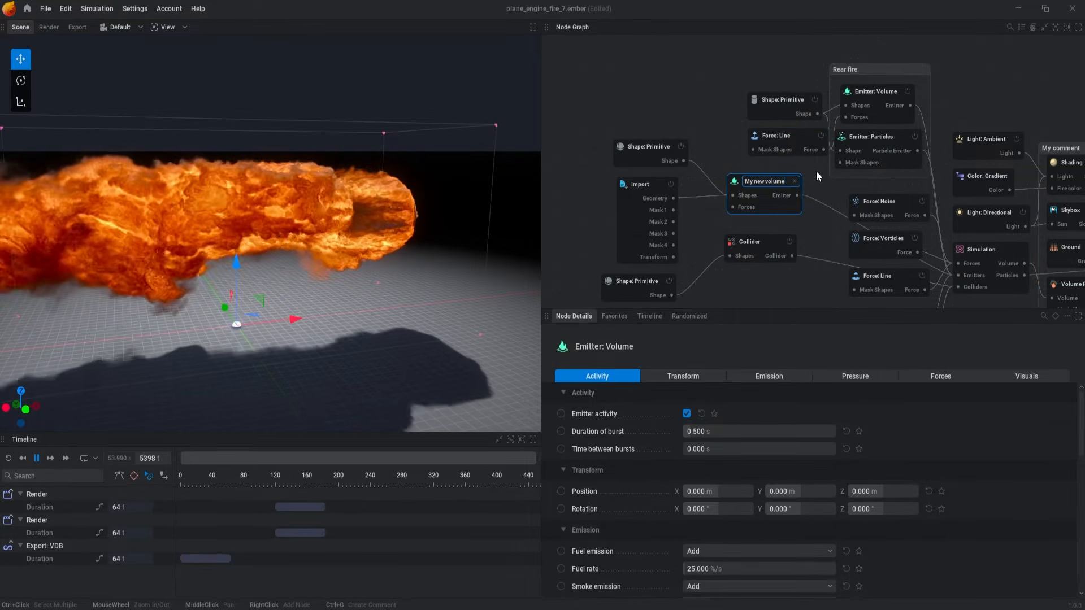
pyautogui.click(699, 164)
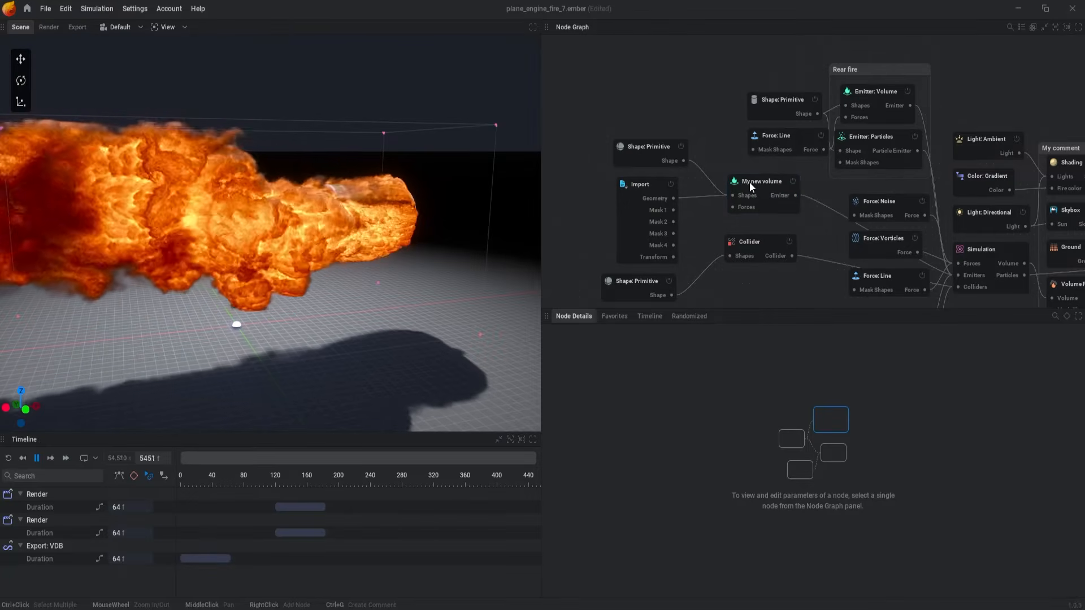
# - Search the node graph for "volume"
pyautogui.moveTo(716, 77); pyautogui.dragTo(684, 91, button='middle')
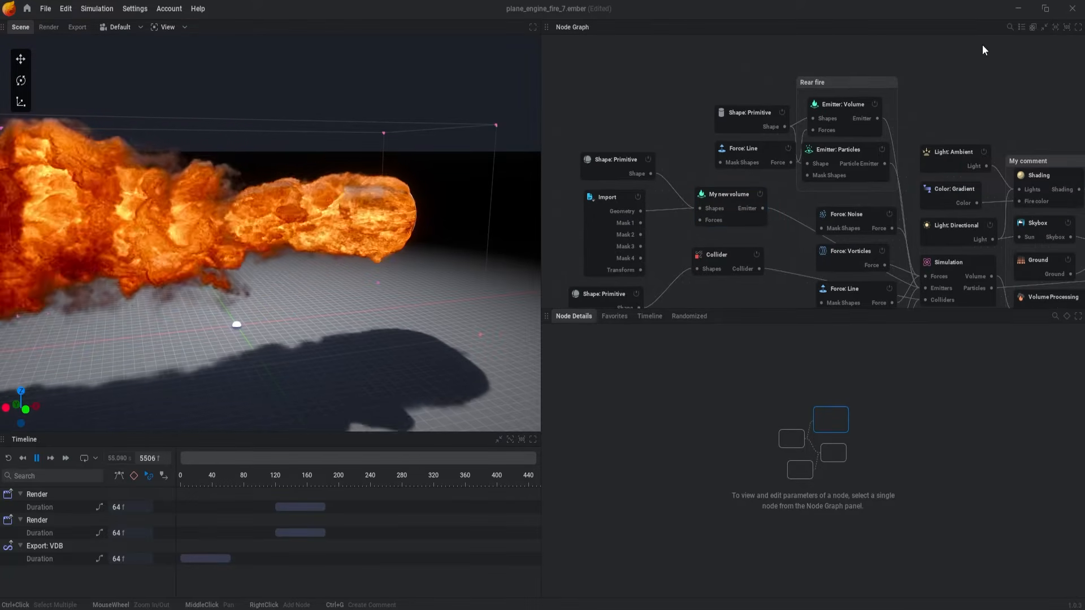
pyautogui.moveTo(1023, 50); pyautogui.dragTo(976, 49, button='middle')
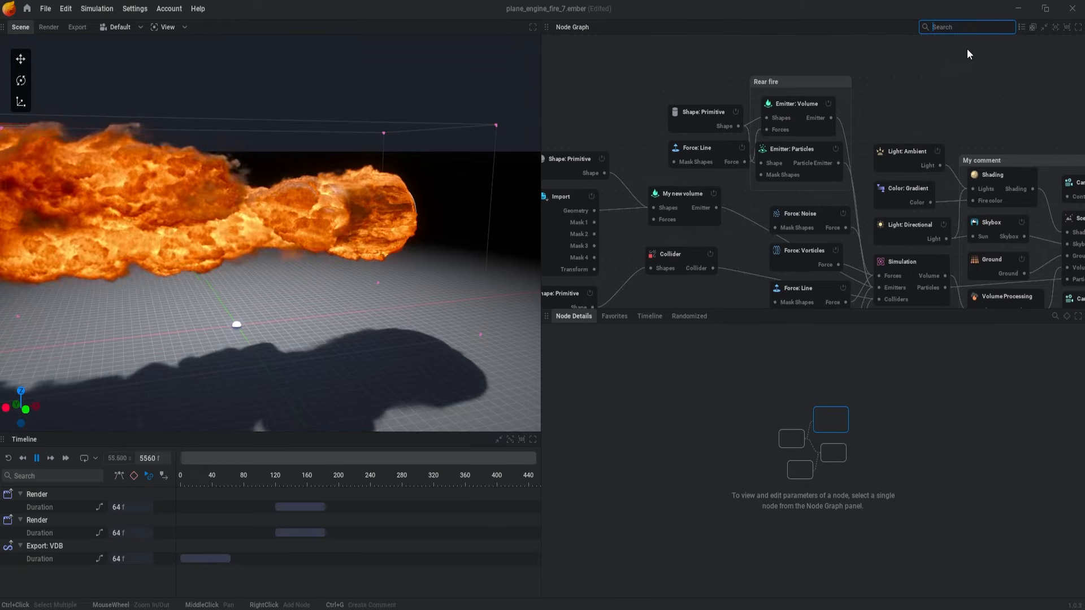
pyautogui.write('volume')
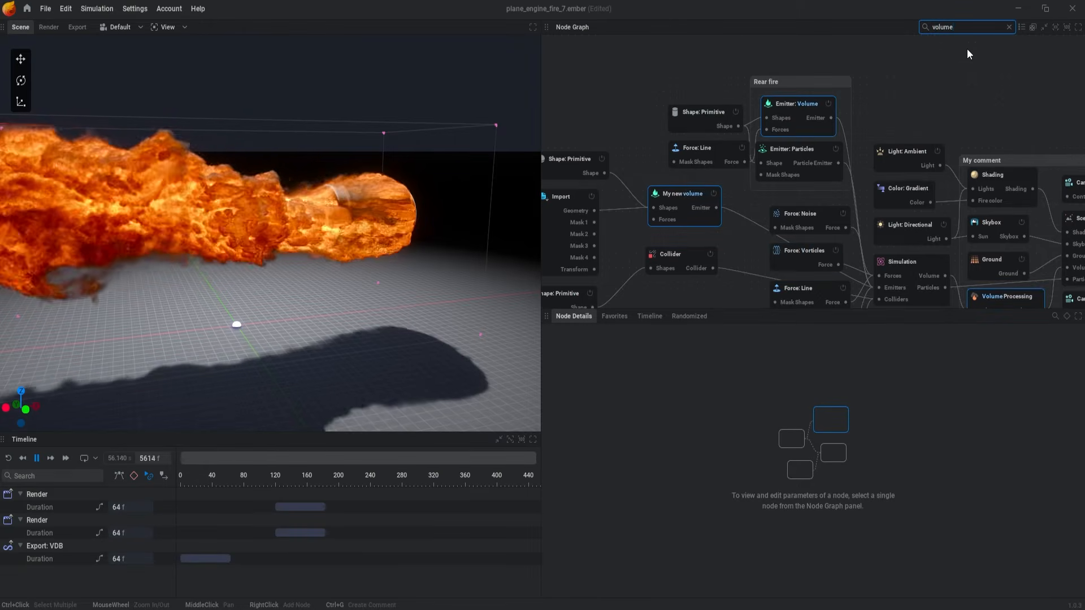
pyautogui.moveTo(839, 198); pyautogui.dragTo(863, 159, button='middle')
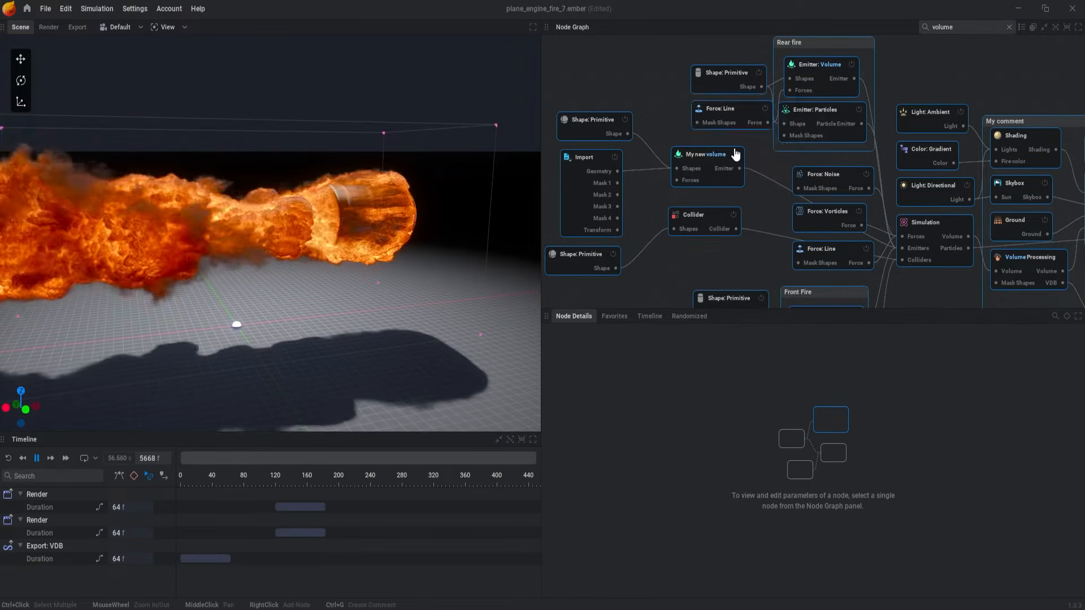
# - Search the node graph for "my ne" and inspect the settings of the matching emitter node
pyautogui.click(976, 24)
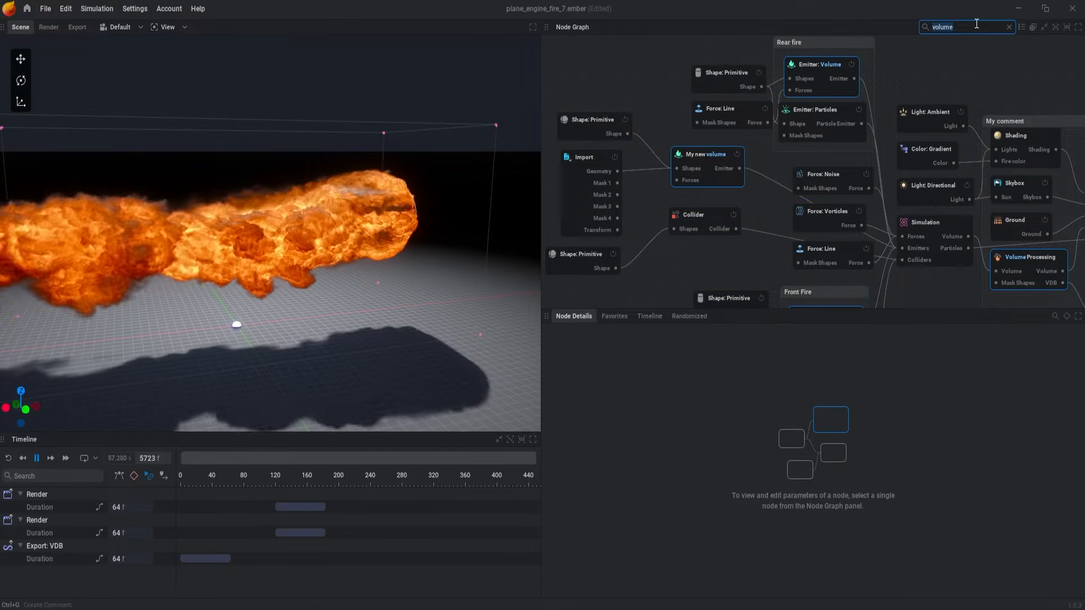
pyautogui.write('my ne')
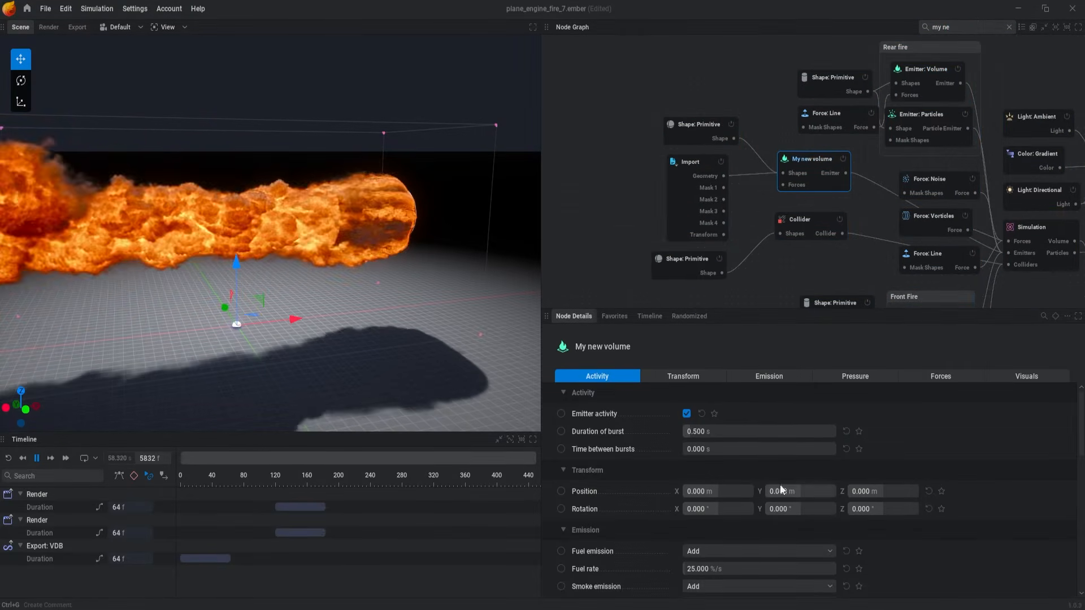
pyautogui.moveTo(857, 207); pyautogui.dragTo(825, 194, button='middle')
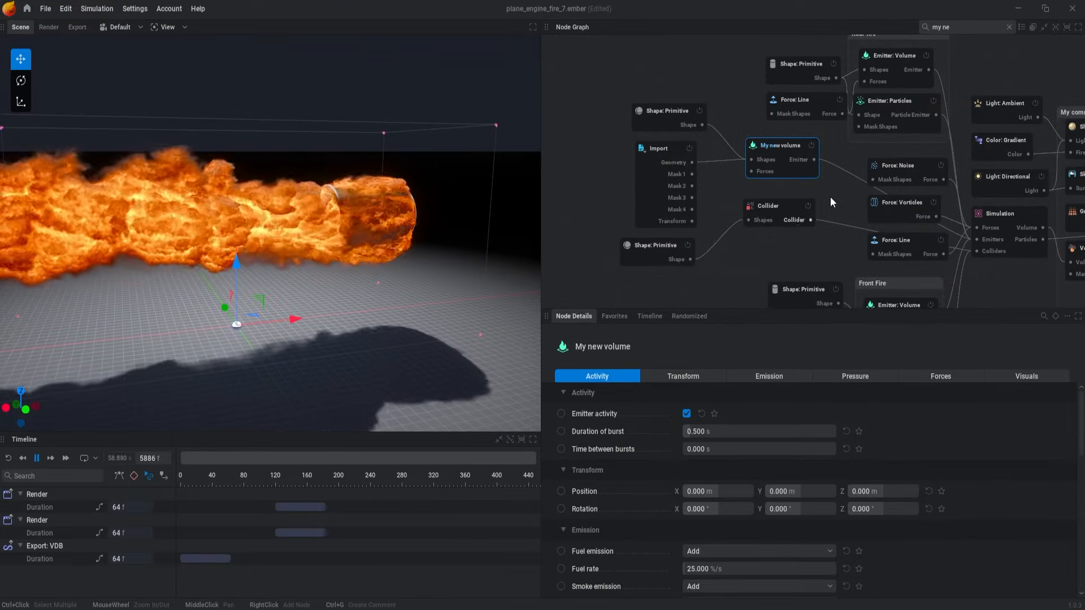
pyautogui.click(848, 195)
# - Select both Render nodes together and examine their shared export and render settings
pyautogui.moveTo(854, 245); pyautogui.dragTo(615, 192, button='middle')
pyautogui.moveTo(879, 255); pyautogui.dragTo(841, 250, button='middle')
pyautogui.moveTo(1002, 225); pyautogui.dragTo(903, 228, button='middle')
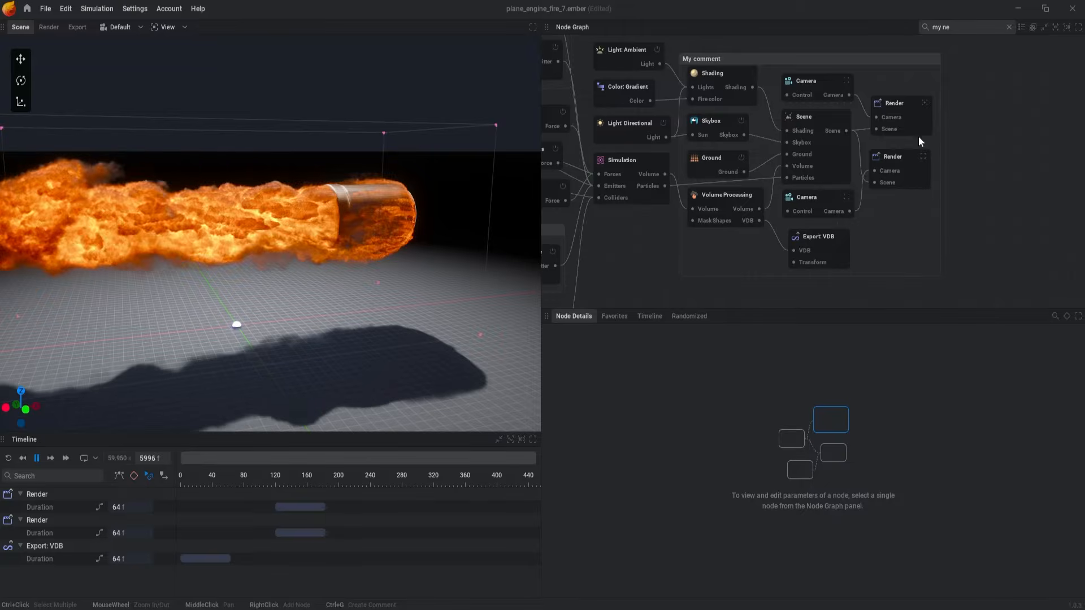
pyautogui.moveTo(888, 74); pyautogui.dragTo(917, 208)
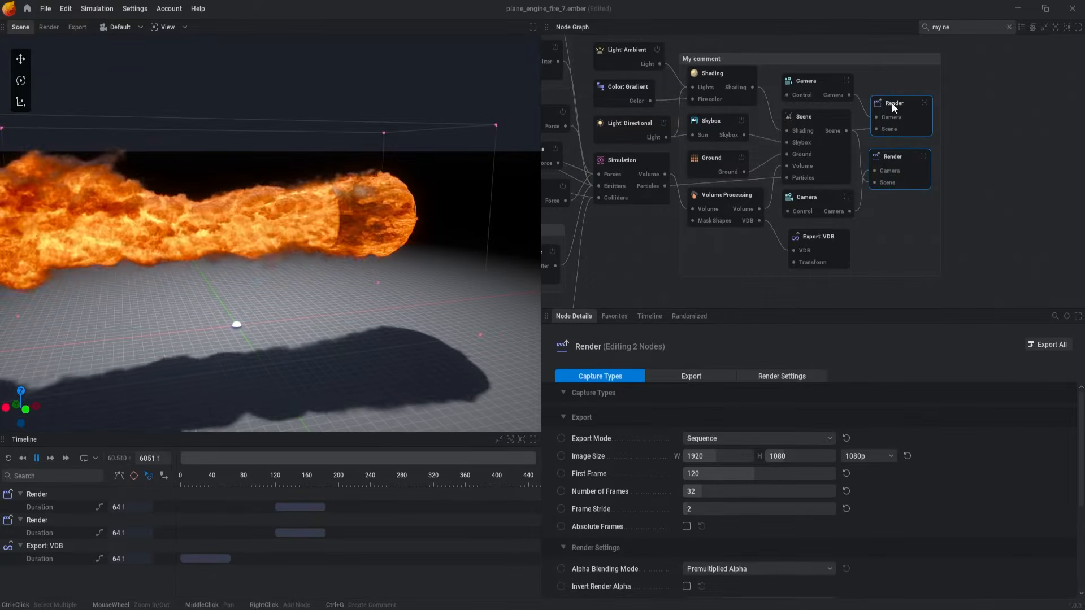
pyautogui.click(692, 376)
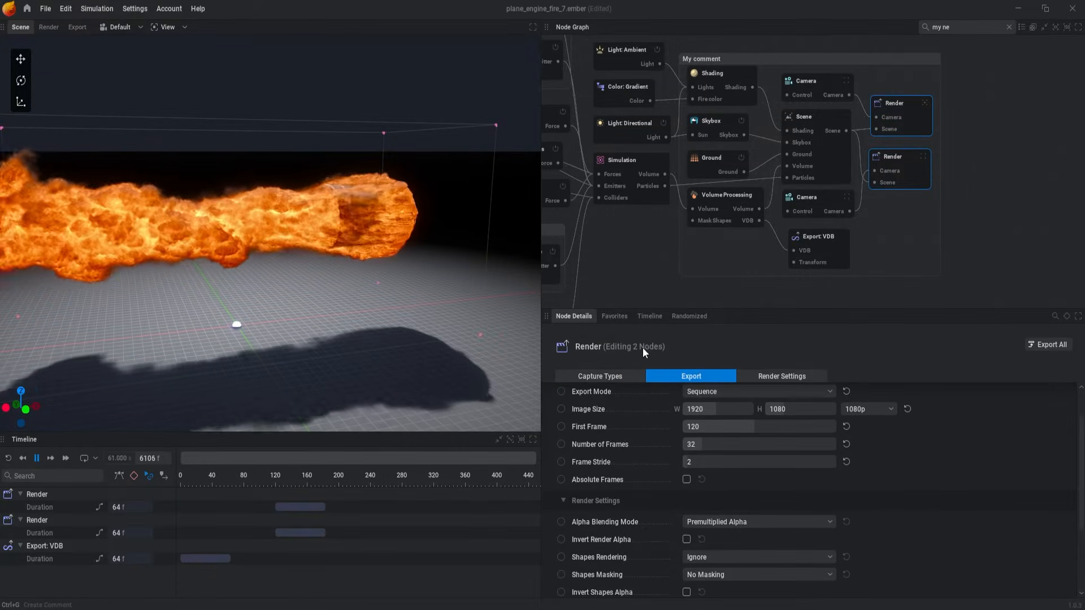
pyautogui.scroll(-3, 729, 478)
pyautogui.scroll(3, 724, 478)
pyautogui.scroll(3, 677, 297)
pyautogui.scroll(-2, 650, 273)
# - Edit the rear and front fire's cylinder Shape: Primitive nodes together, unifying Position Z at 61.050 m and lowering it to 57.173 m
pyautogui.moveTo(571, 263); pyautogui.dragTo(924, 273, button='middle')
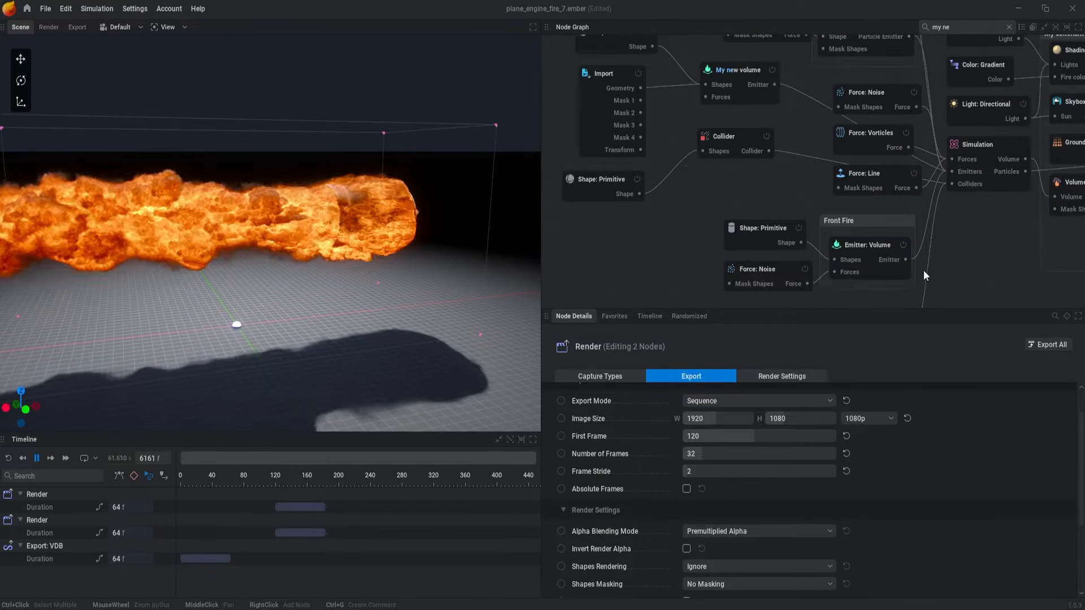
pyautogui.moveTo(767, 216); pyautogui.dragTo(785, 285, button='middle')
pyautogui.scroll(-1, 778, 249)
pyautogui.click(711, 68)
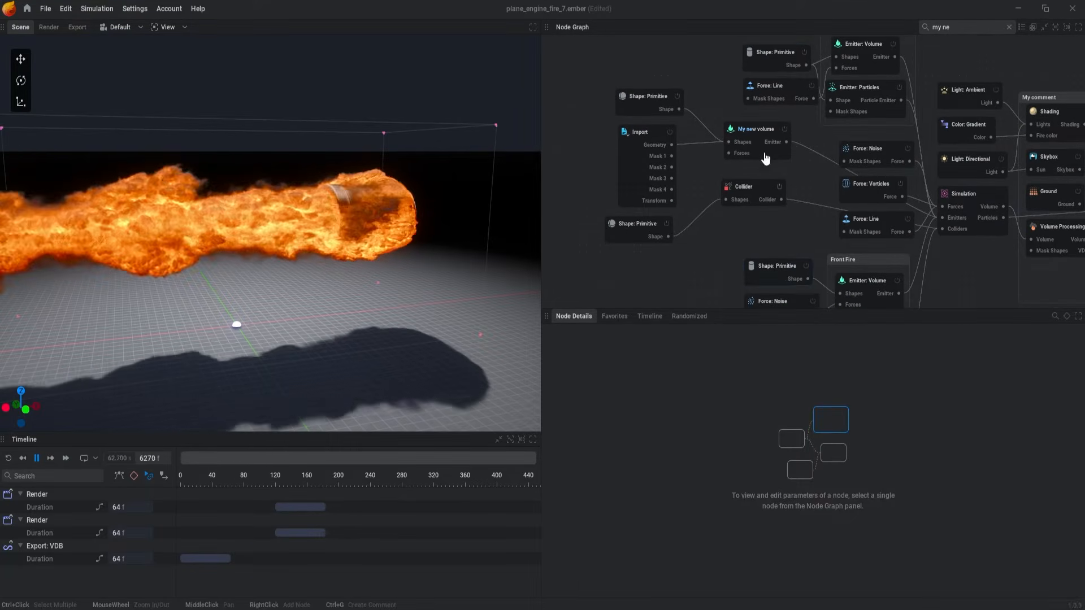
pyautogui.click(766, 68)
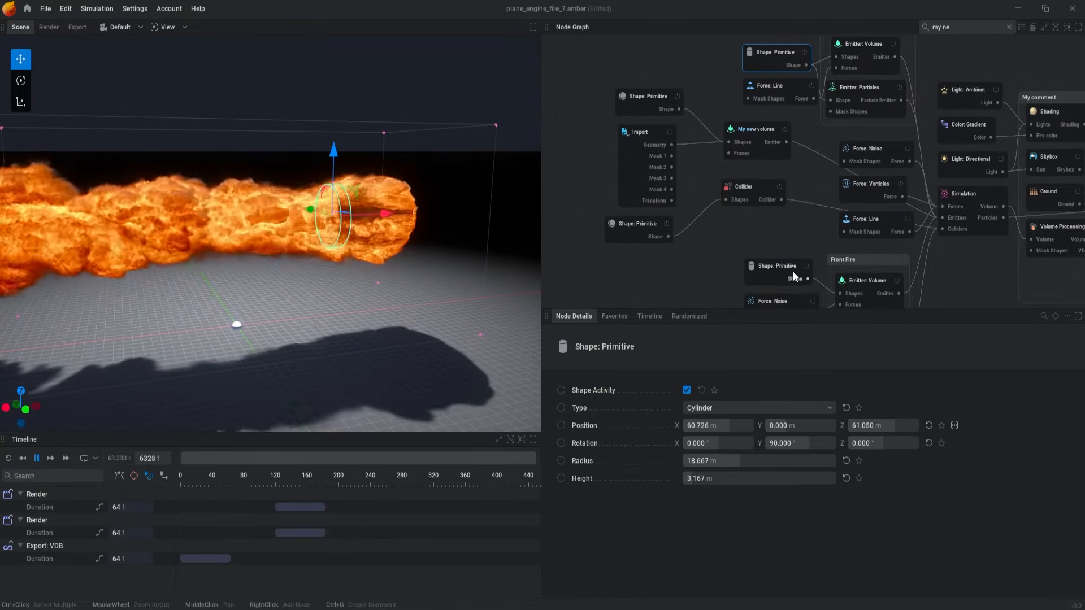
pyautogui.keyDown('ctrl'); pyautogui.click(771, 277); pyautogui.keyUp('ctrl')
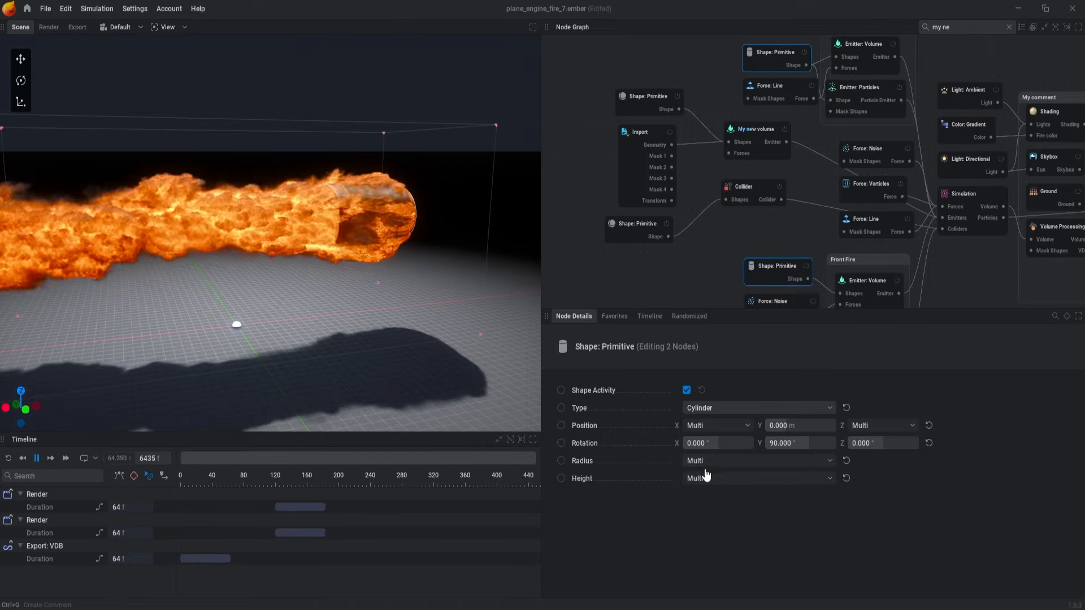
pyautogui.click(894, 428)
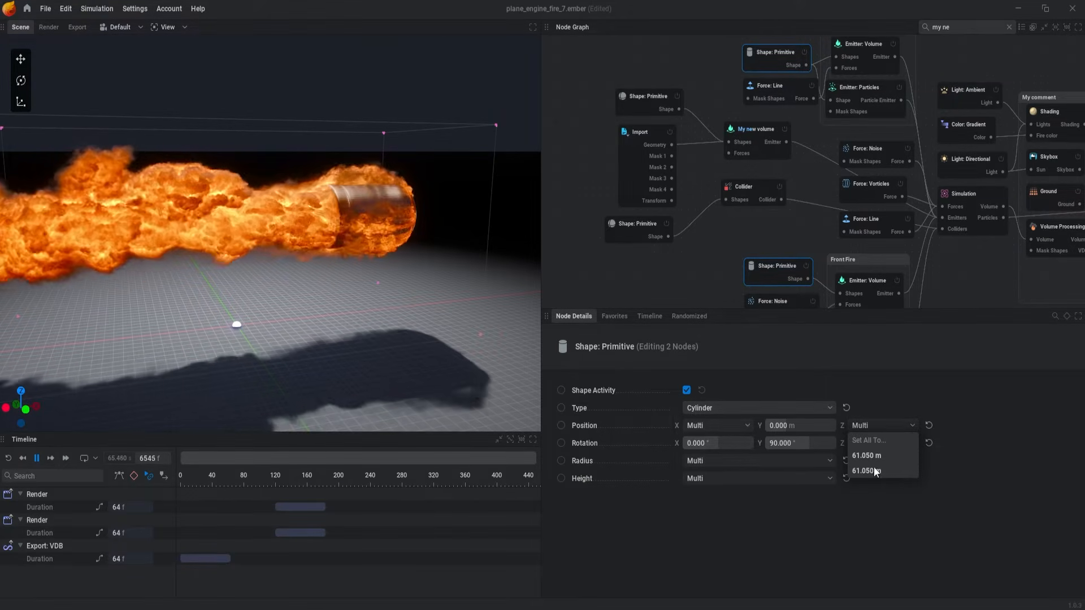
pyautogui.click(887, 458)
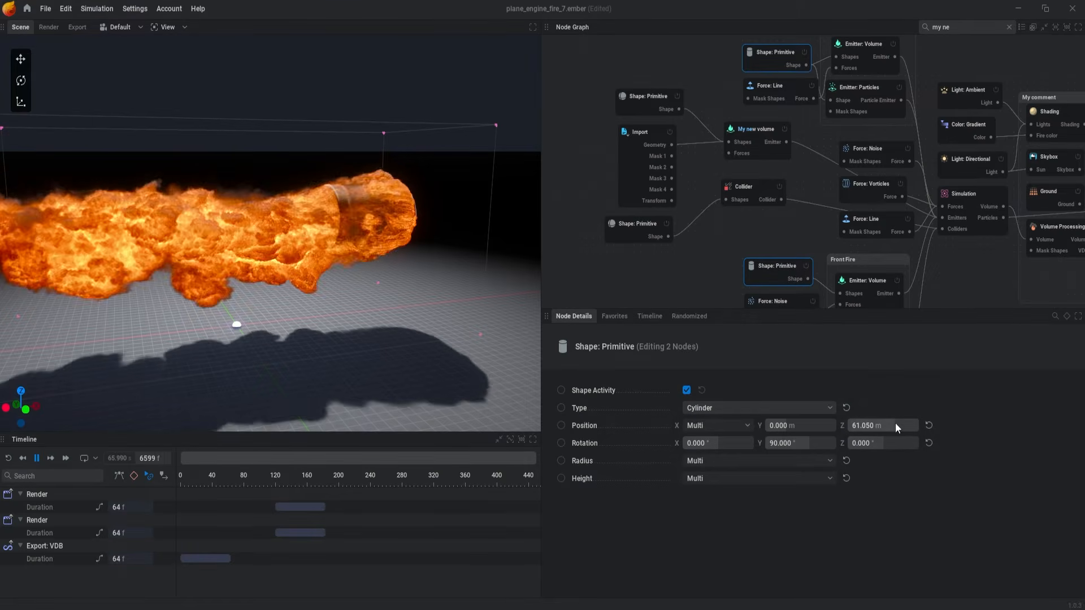
pyautogui.moveTo(896, 427)
pyautogui.mouseDown()
pyautogui.moveTo(848, 427)
pyautogui.moveTo(892, 428)
pyautogui.mouseUp()
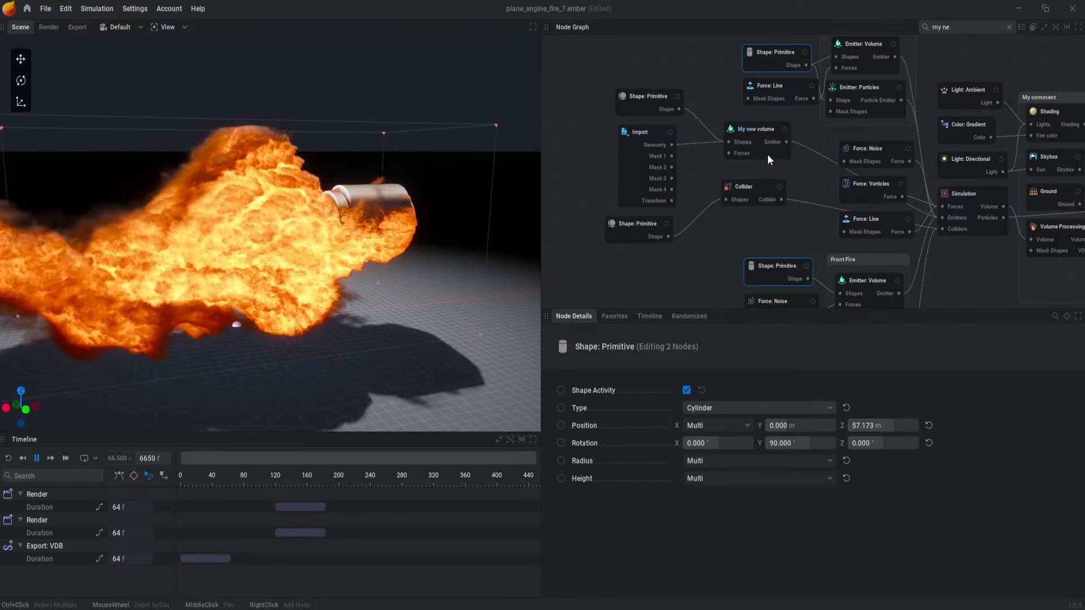
pyautogui.click(713, 82)
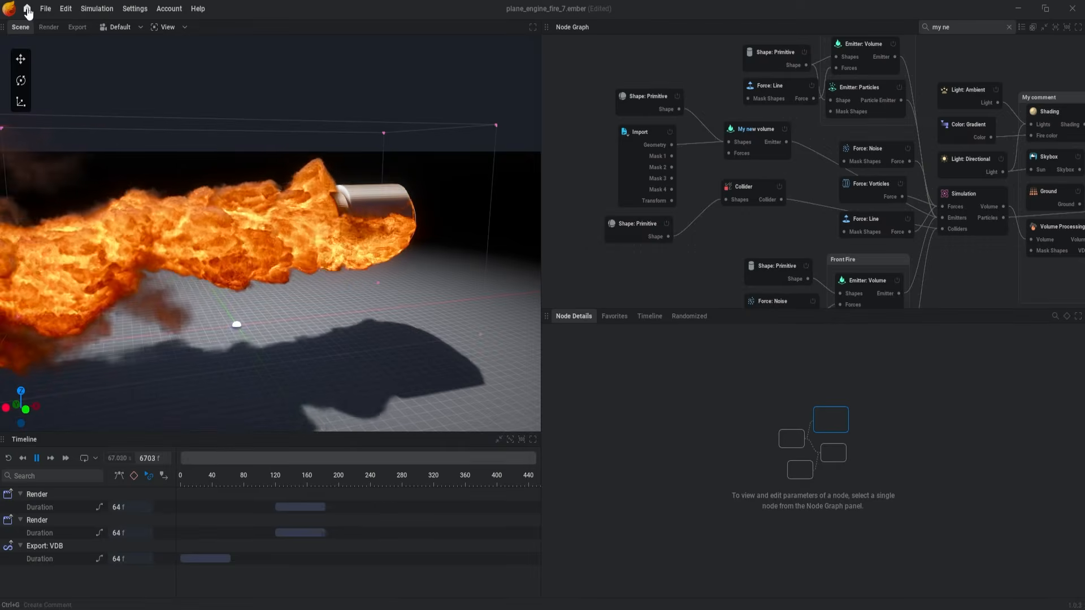
# - Reopen the recent project Plane Engine Fire 7 without saving the current changes
pyautogui.click(27, 8)
pyautogui.click(508, 124)
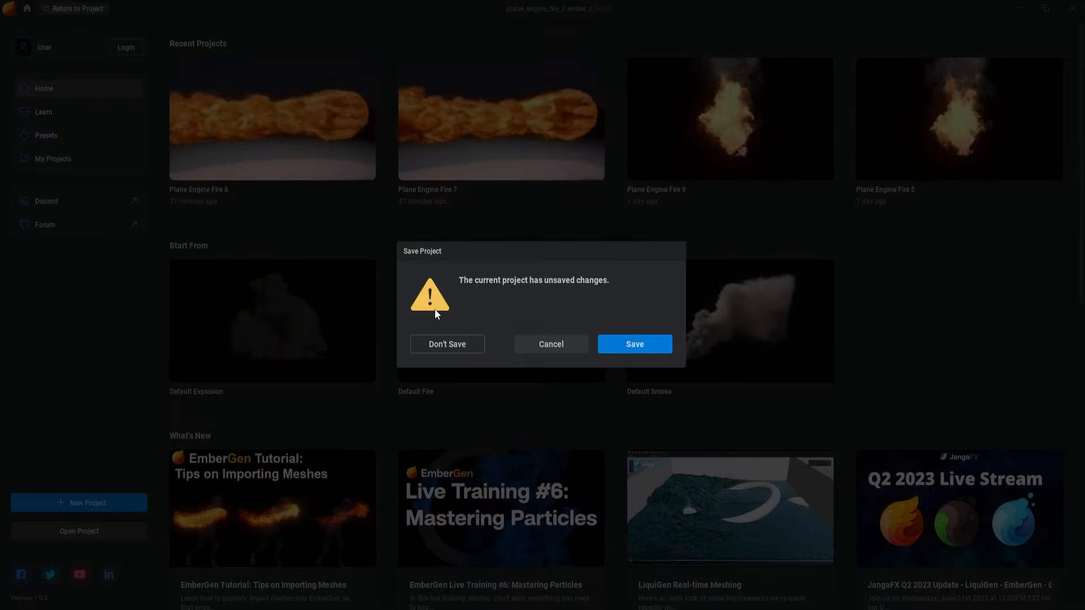
pyautogui.click(455, 338)
pyautogui.scroll(-3, 677, 158)
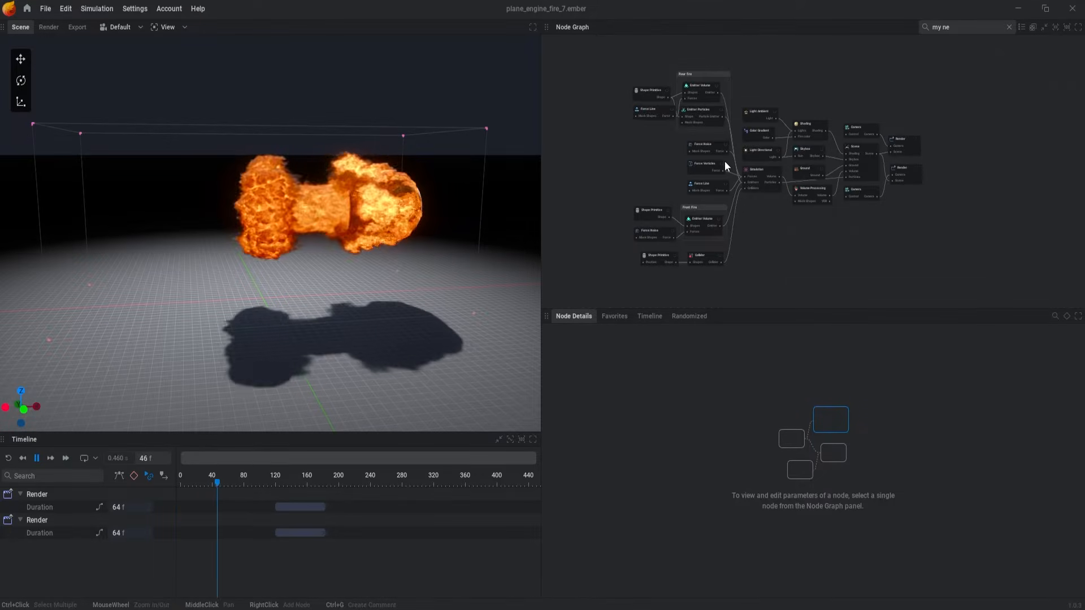
# - Spread out the Volume Processing, Scene, Camera and Render nodes, pulling one Camera and one Render node away from the others
pyautogui.moveTo(940, 202); pyautogui.dragTo(889, 242, button='middle')
pyautogui.moveTo(876, 261); pyautogui.dragTo(814, 227)
pyautogui.click(925, 179)
pyautogui.moveTo(925, 185); pyautogui.dragTo(932, 97, button='middle')
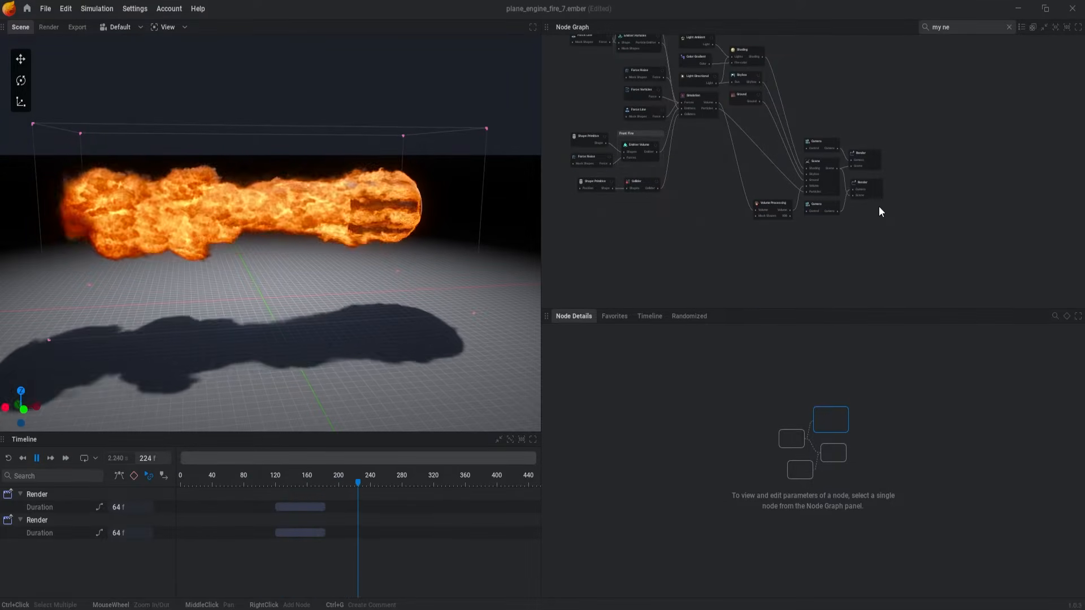
pyautogui.click(822, 141)
pyautogui.moveTo(822, 141); pyautogui.dragTo(843, 70)
pyautogui.moveTo(870, 159); pyautogui.dragTo(939, 141)
pyautogui.click(957, 226)
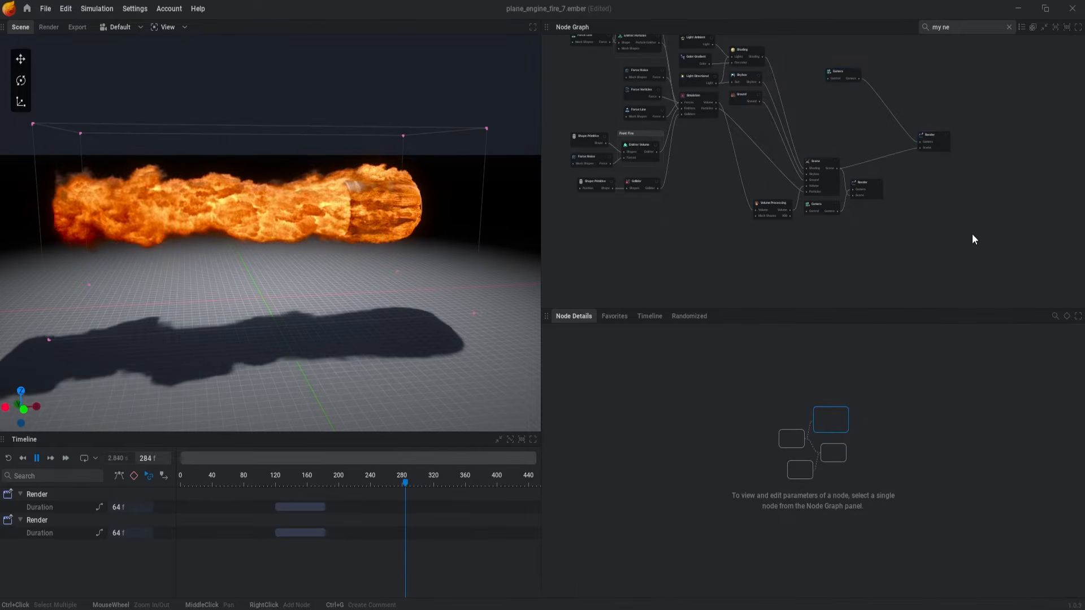
# - Auto-arrange the scattered Volume Processing, Scene, Camera and Render nodes and move them closer to the Shading, Skybox and Ground nodes
pyautogui.moveTo(994, 277); pyautogui.dragTo(768, 70)
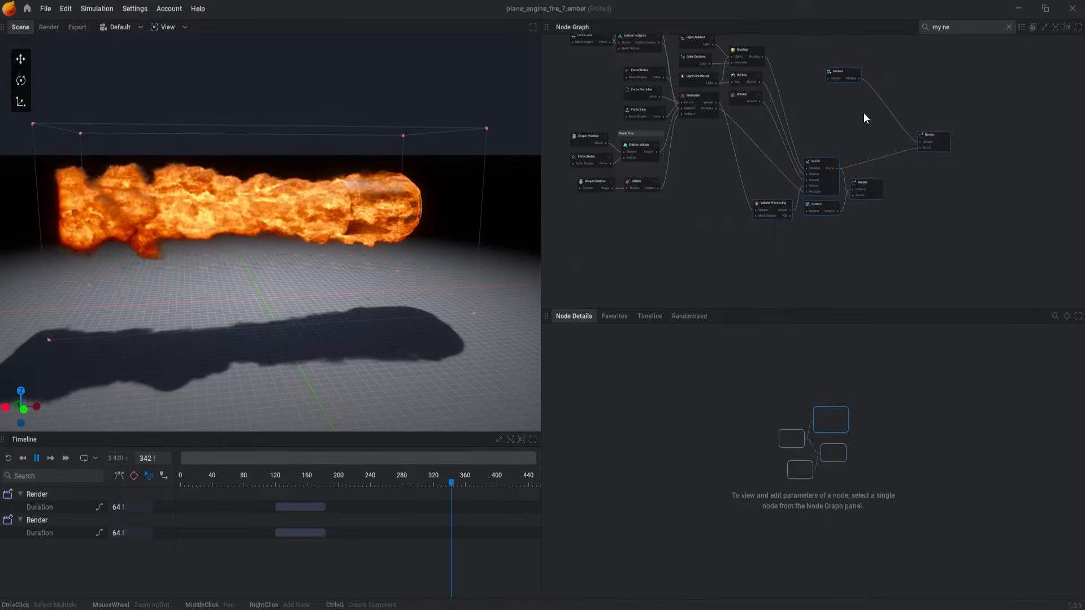
pyautogui.press('l')
pyautogui.scroll(3, 864, 115)
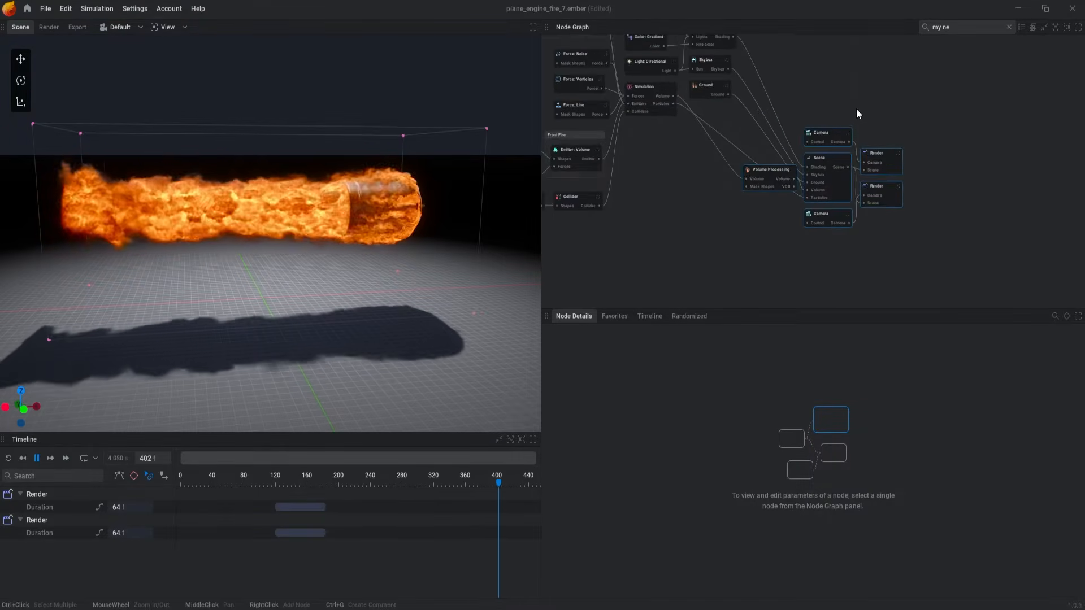
pyautogui.moveTo(863, 97); pyautogui.dragTo(893, 151, button='middle')
pyautogui.moveTo(858, 185); pyautogui.dragTo(818, 121)
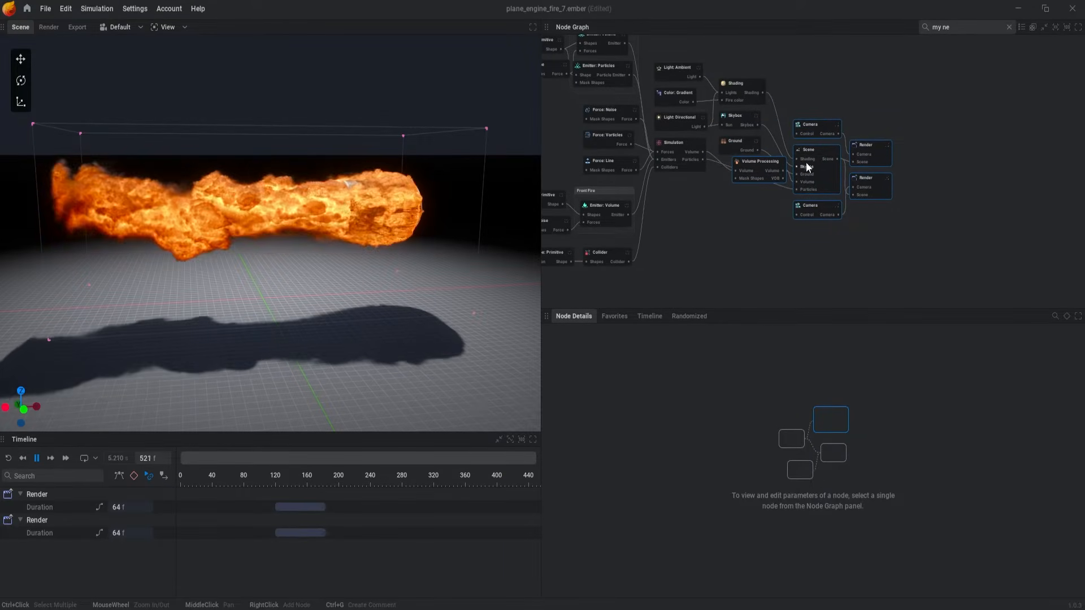
# - Shift the selected Volume Processing, Scene, Camera and Render nodes up against the Ground and Skybox nodes and auto-arrange the selection
pyautogui.moveTo(807, 166); pyautogui.dragTo(823, 129)
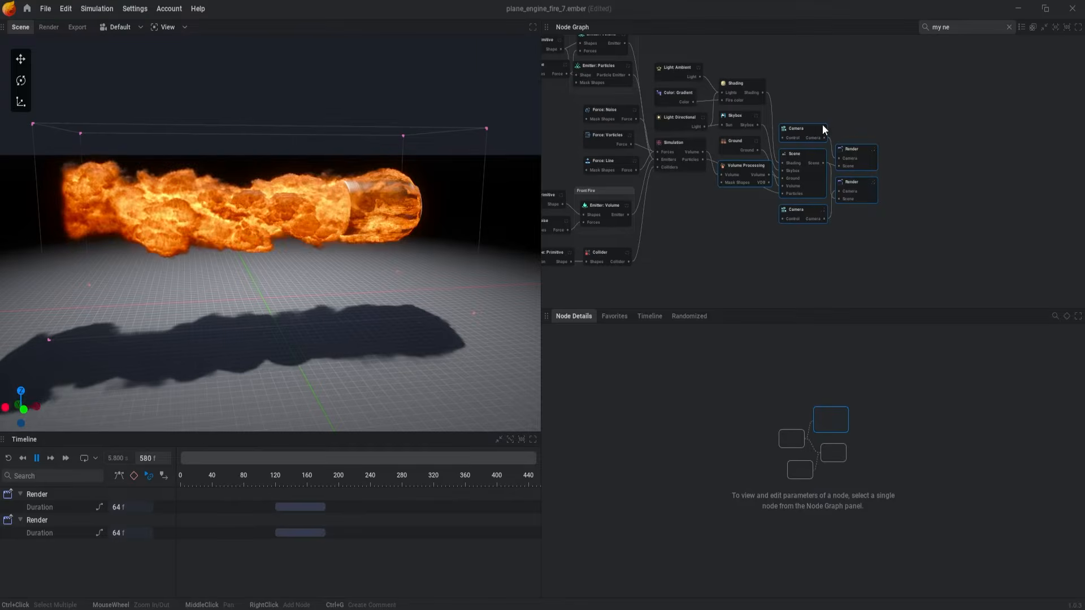
pyautogui.click(815, 133)
pyautogui.rightClick(805, 132)
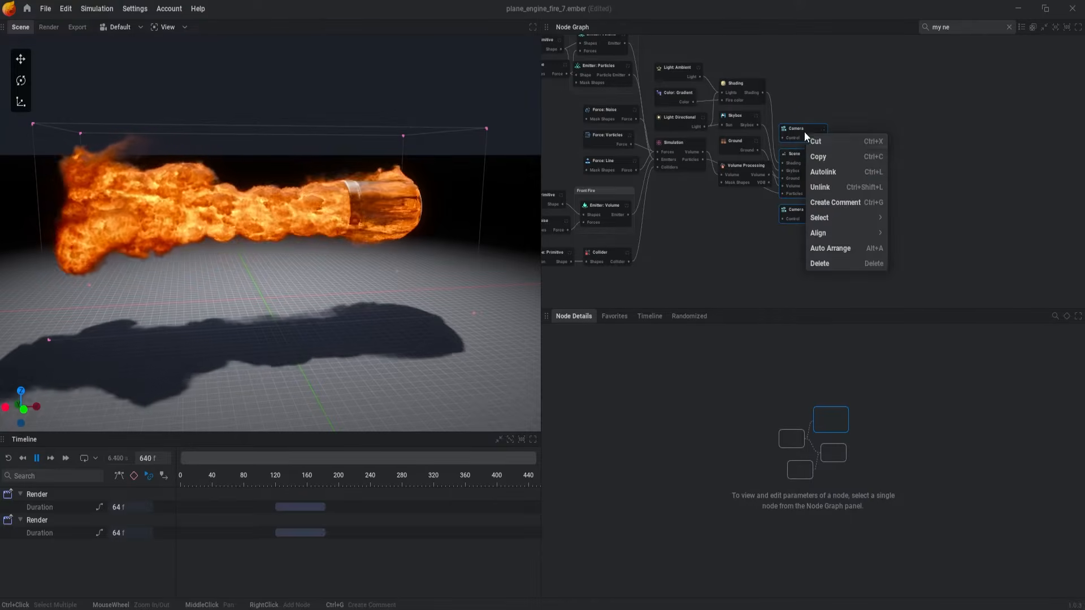
pyautogui.click(854, 249)
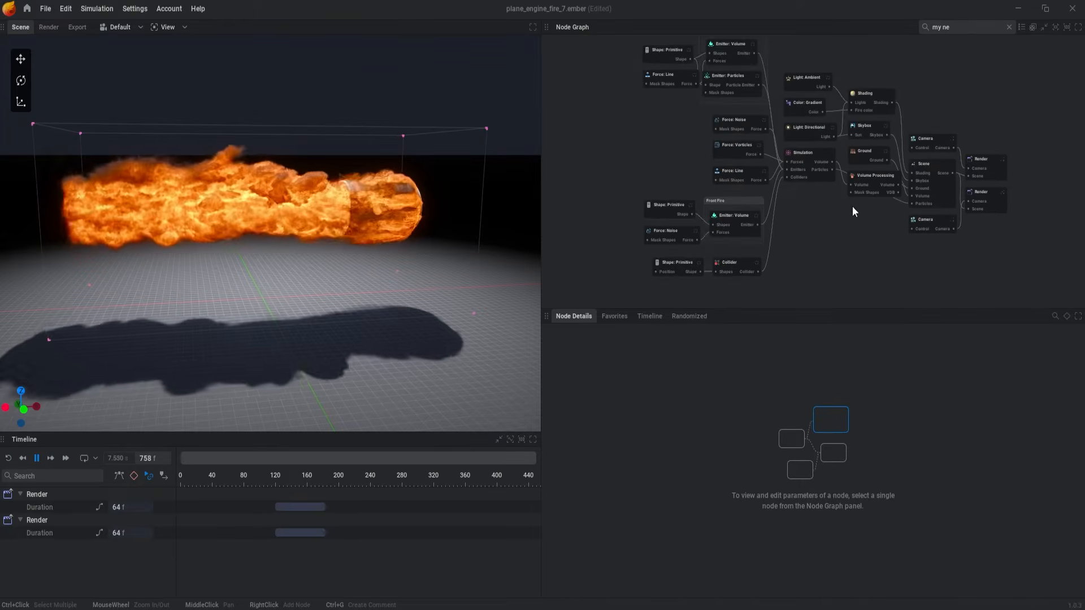
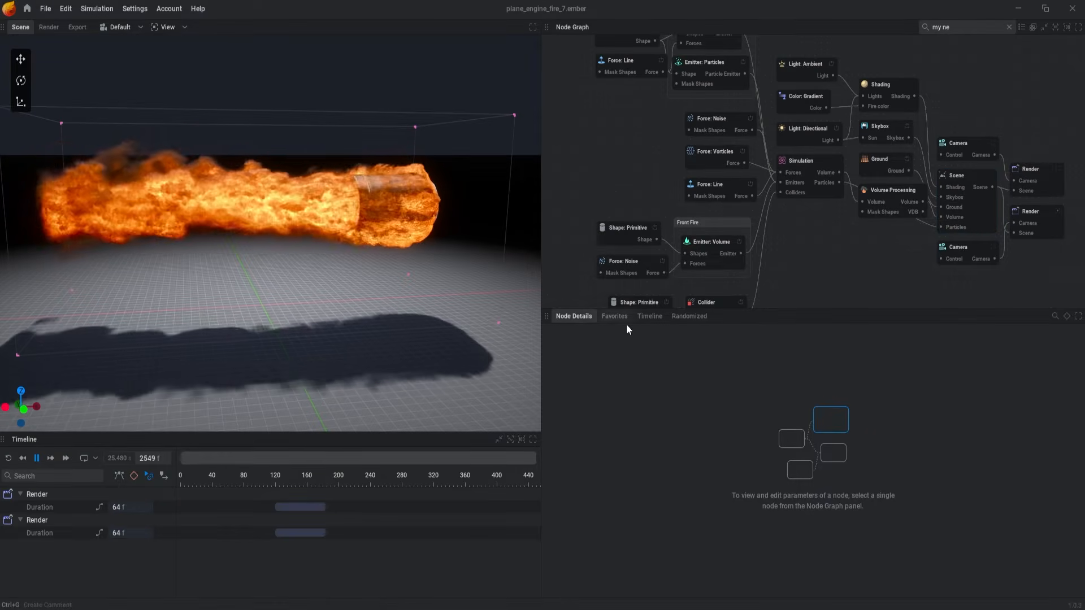
# - Inspect the parameters of the front and rear fire's Shape: Primitive nodes, the Light: Ambient node and the lower Force: Line node
pyautogui.scroll(-3, 639, 177)
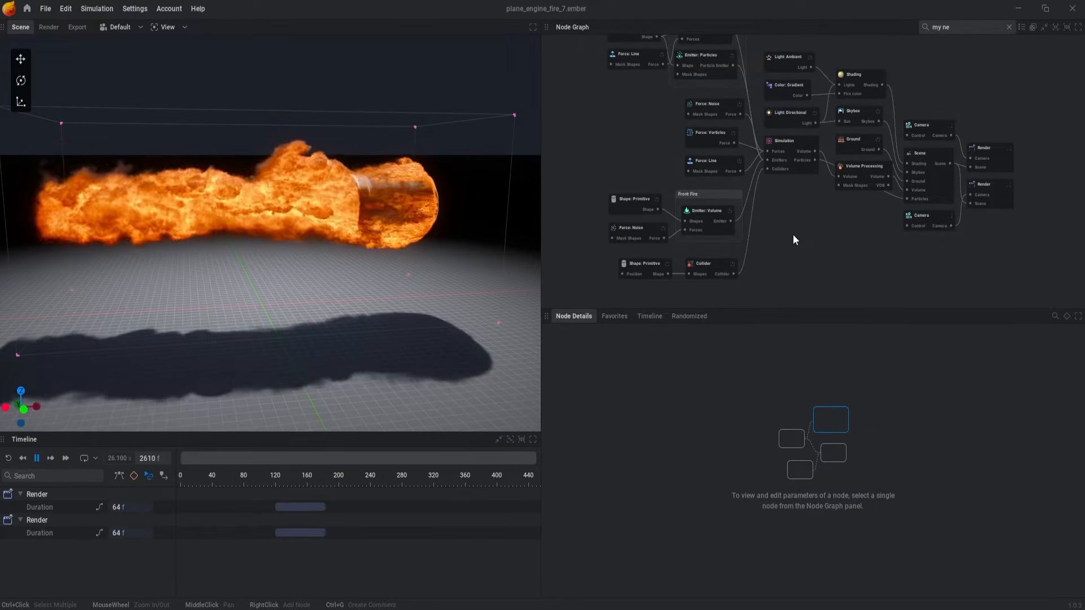
pyautogui.click(631, 202)
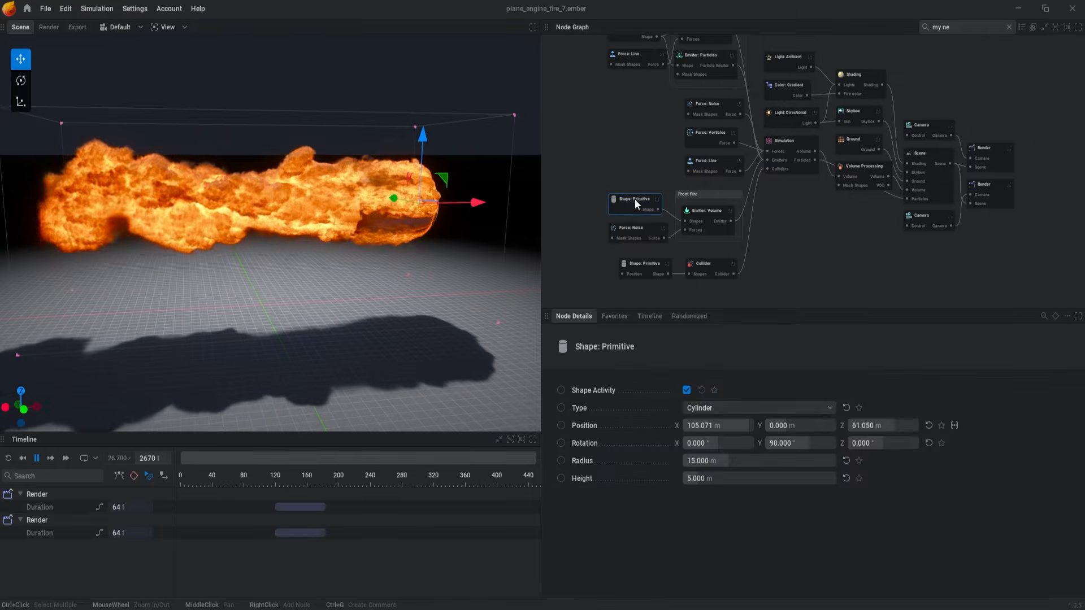
pyautogui.moveTo(626, 34); pyautogui.dragTo(626, 80, button='middle')
pyautogui.click(626, 81)
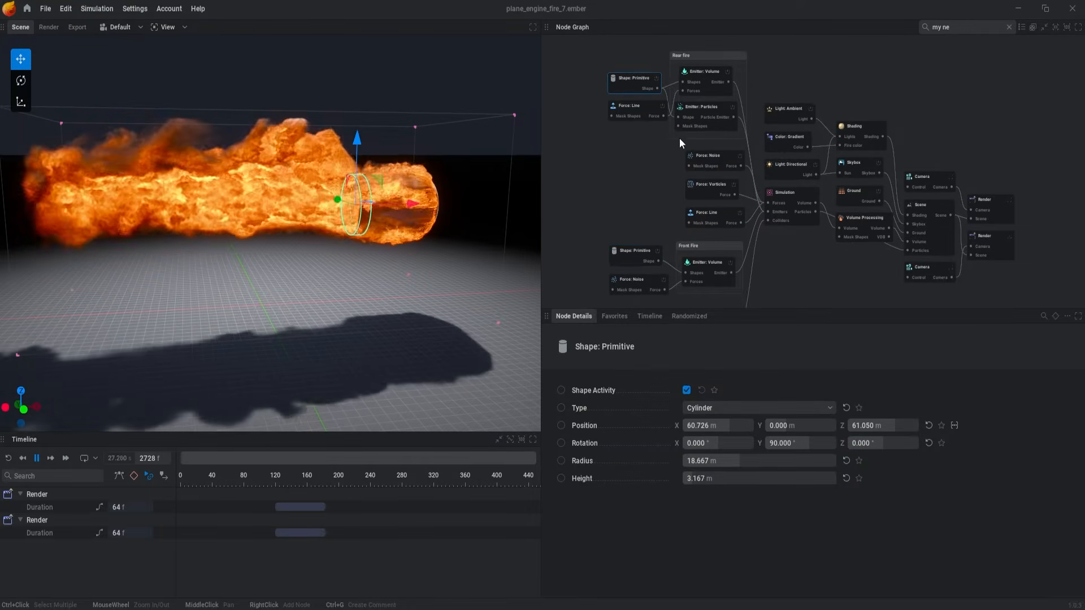
pyautogui.click(704, 115)
pyautogui.click(802, 112)
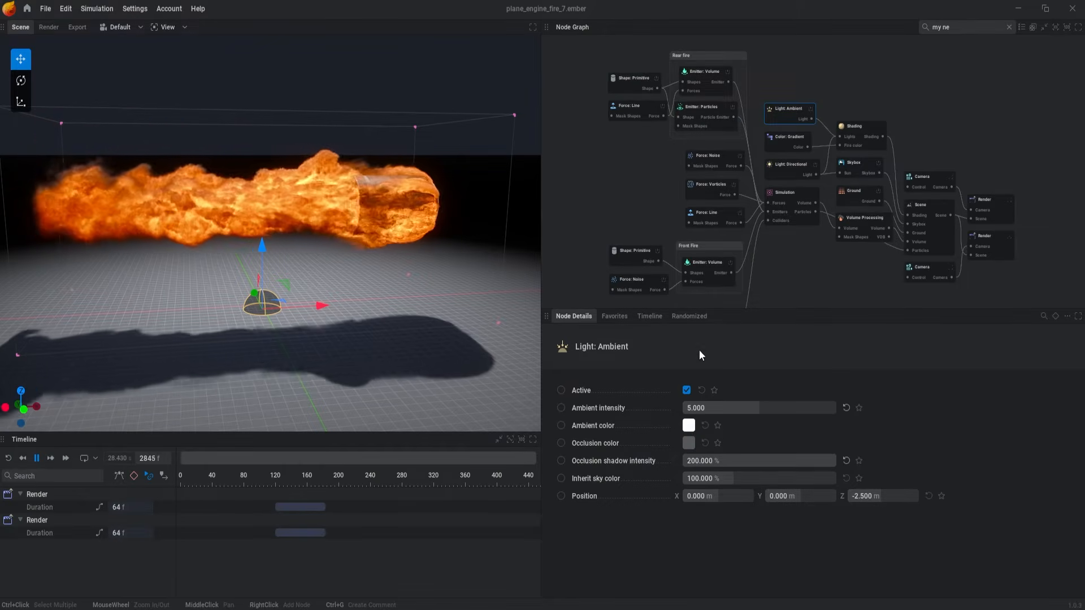
pyautogui.click(710, 212)
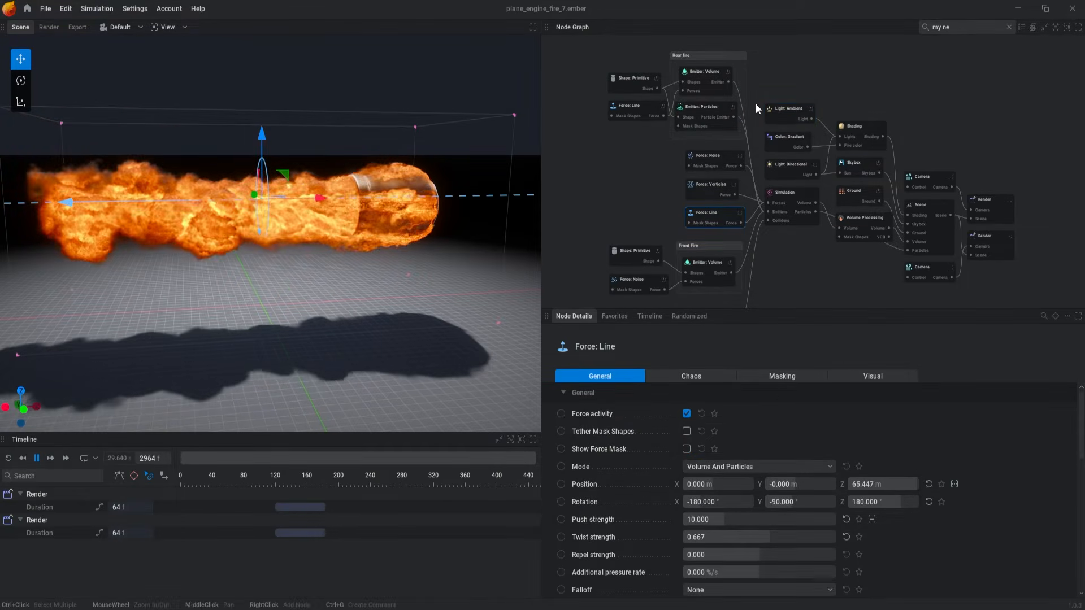
# - Review the front fire's Shape: Primitive parameters and the Collider node's General, Physics and Visuals settings
pyautogui.scroll(1, 796, 259)
pyautogui.moveTo(796, 258); pyautogui.dragTo(827, 195, button='middle')
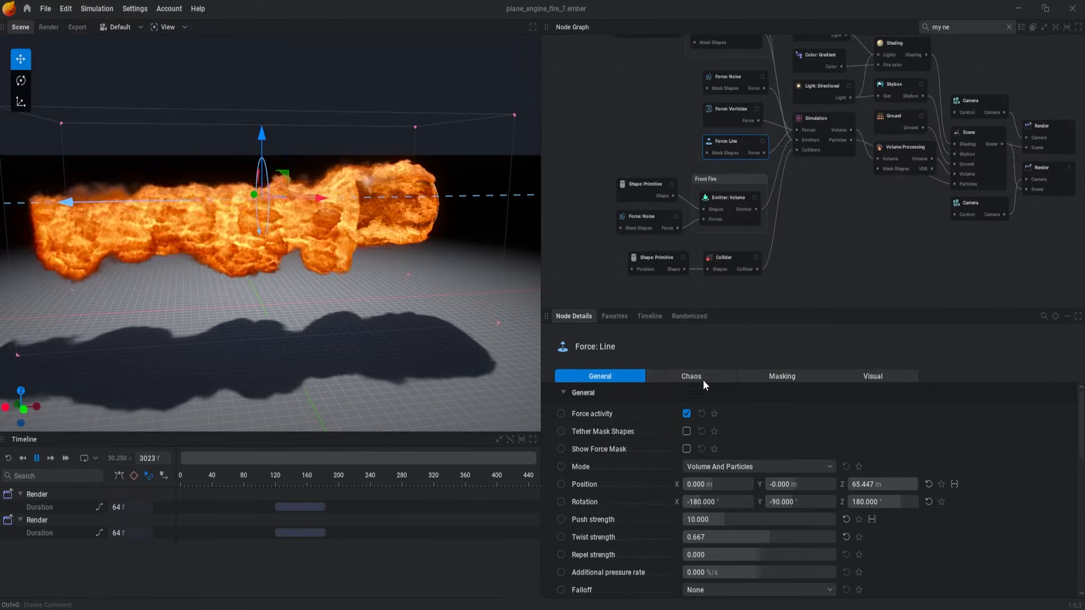
pyautogui.click(648, 185)
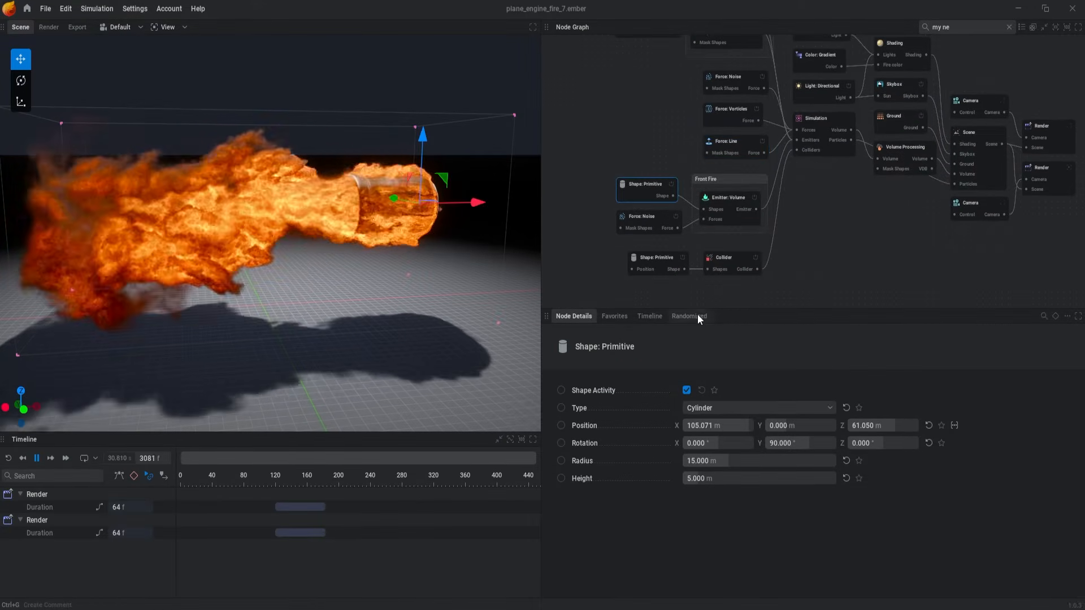
pyautogui.click(735, 259)
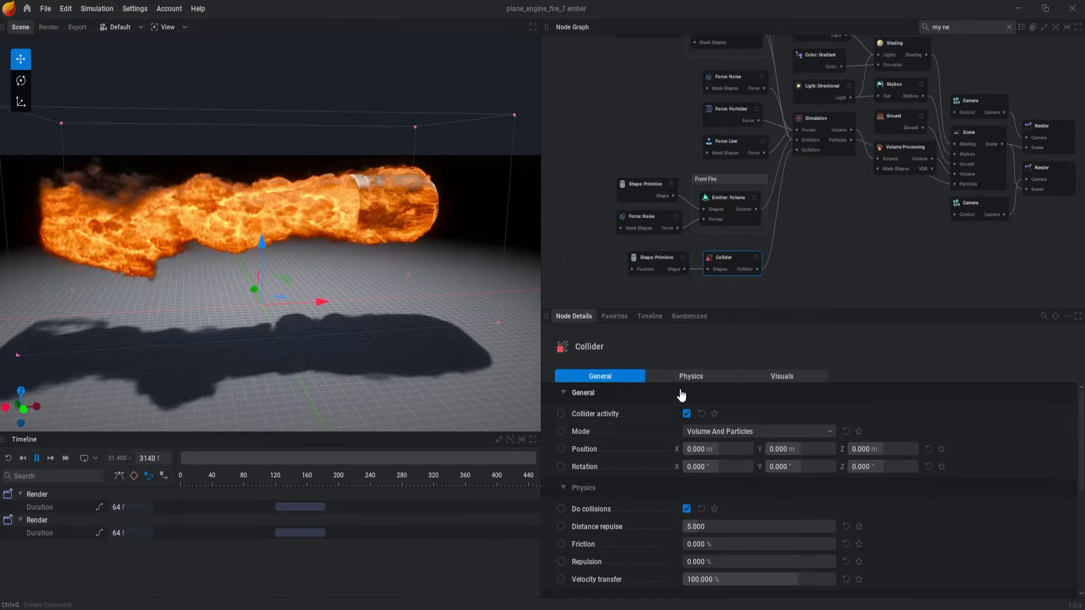
pyautogui.click(697, 377)
pyautogui.click(790, 377)
pyautogui.moveTo(828, 209); pyautogui.dragTo(784, 245, button='middle')
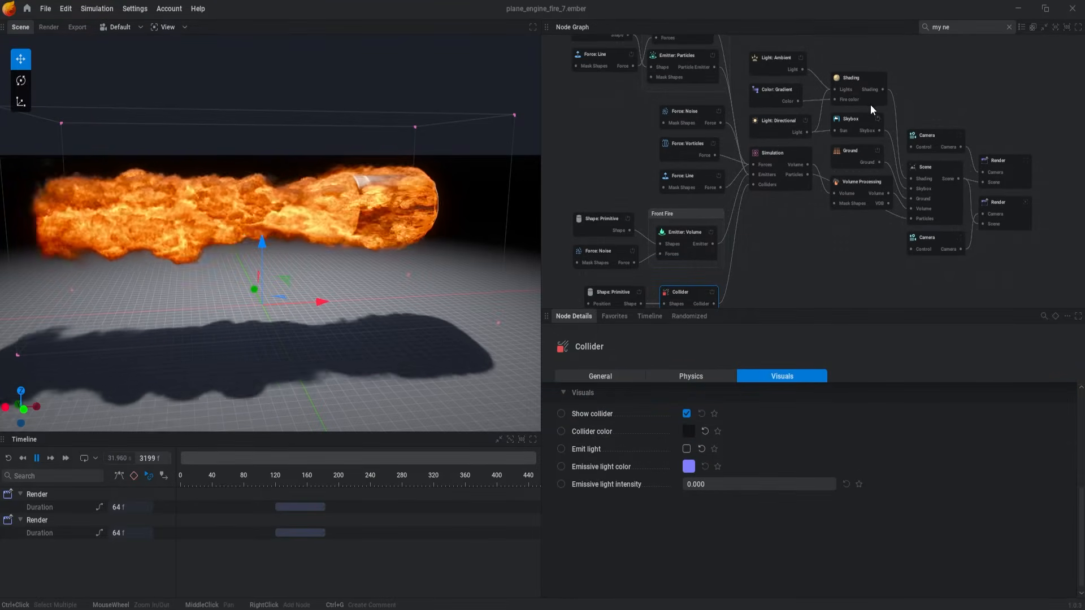
# - Examine the Simulation node's settings and the Shading node's AO, Emissive masking, Flames, Smoke and Scattering parameters
pyautogui.click(783, 154)
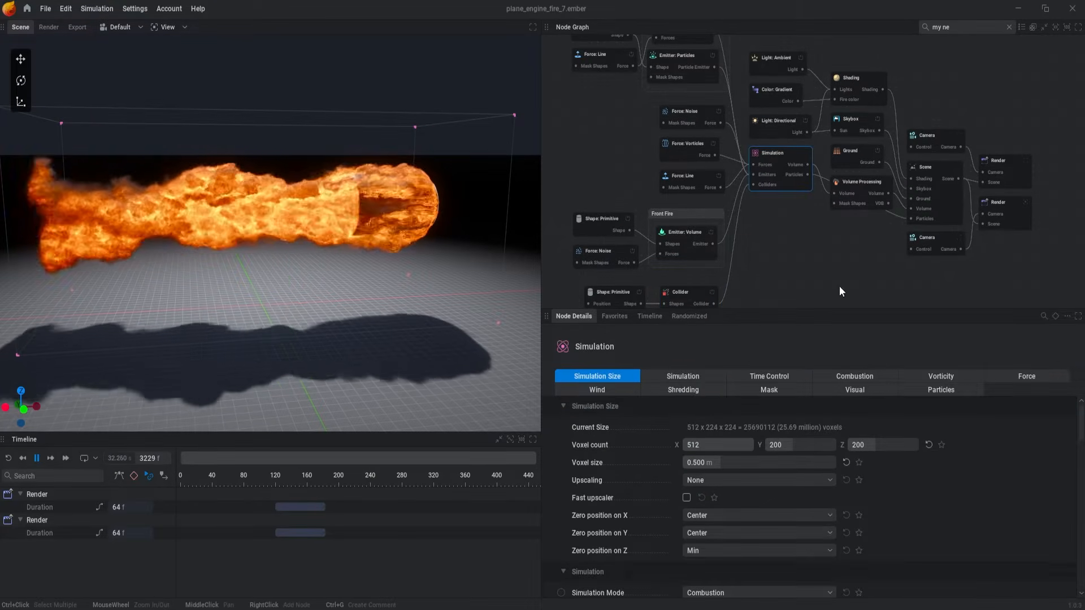
pyautogui.click(854, 86)
pyautogui.click(760, 376)
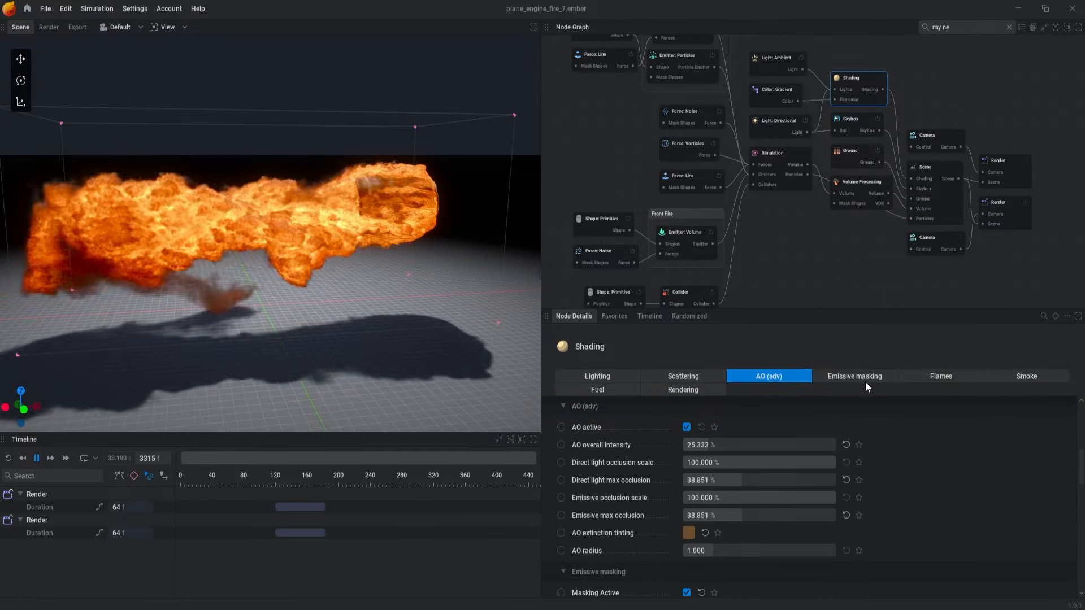
pyautogui.click(889, 378)
pyautogui.click(934, 378)
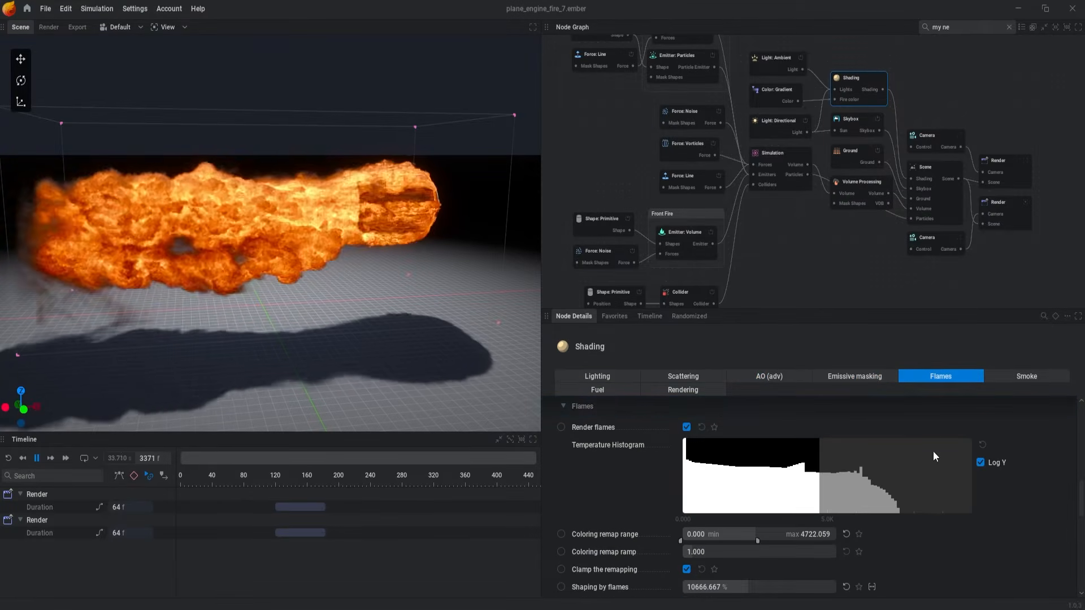
pyautogui.scroll(-2, 916, 469)
pyautogui.scroll(-7, 904, 497)
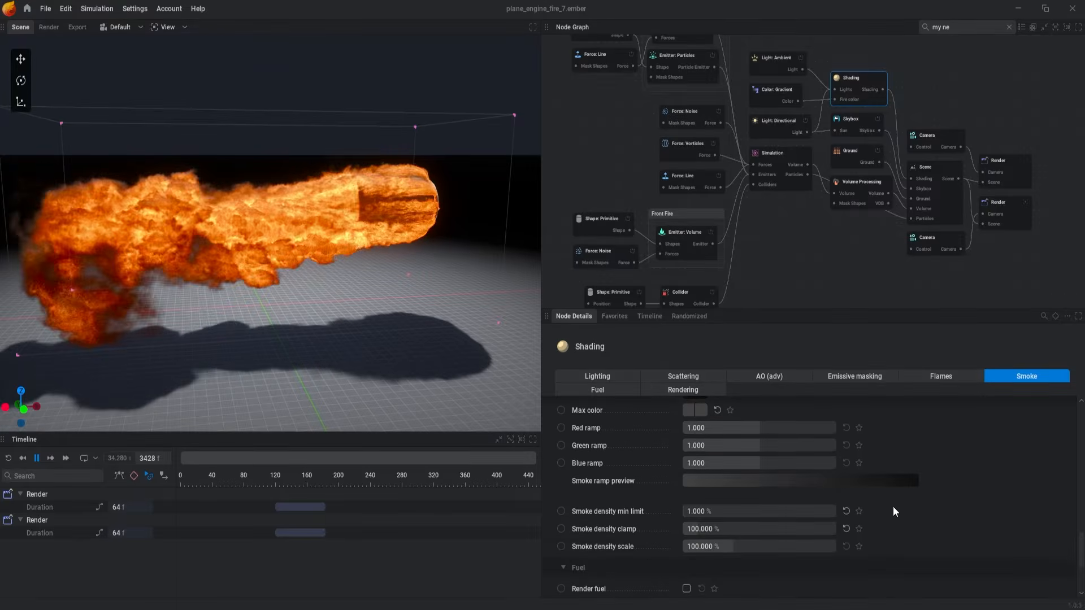
pyautogui.scroll(3, 882, 508)
pyautogui.scroll(15, 797, 500)
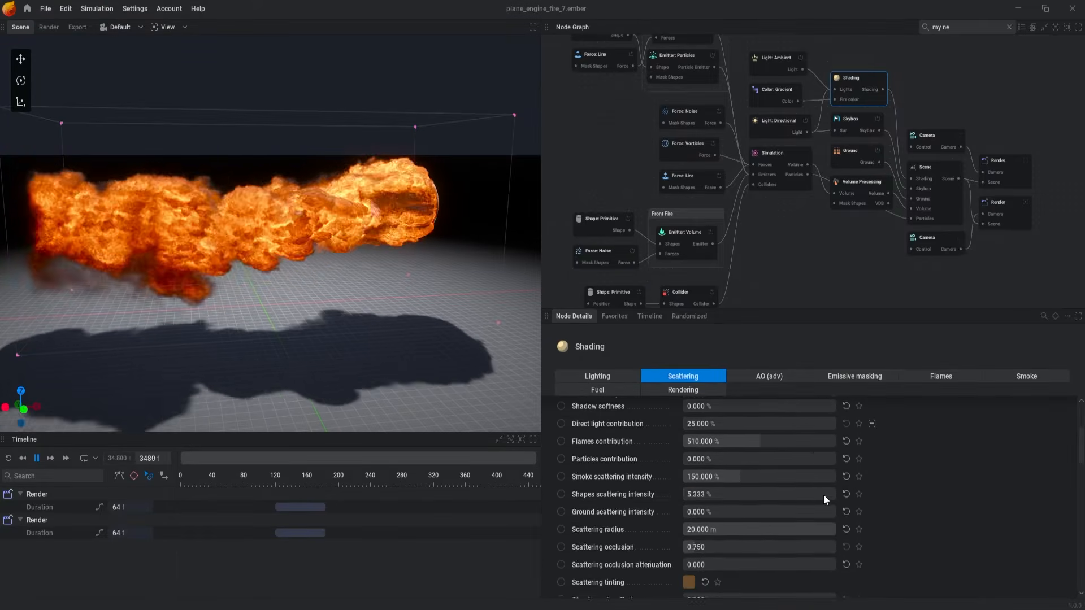
pyautogui.scroll(-10, 825, 475)
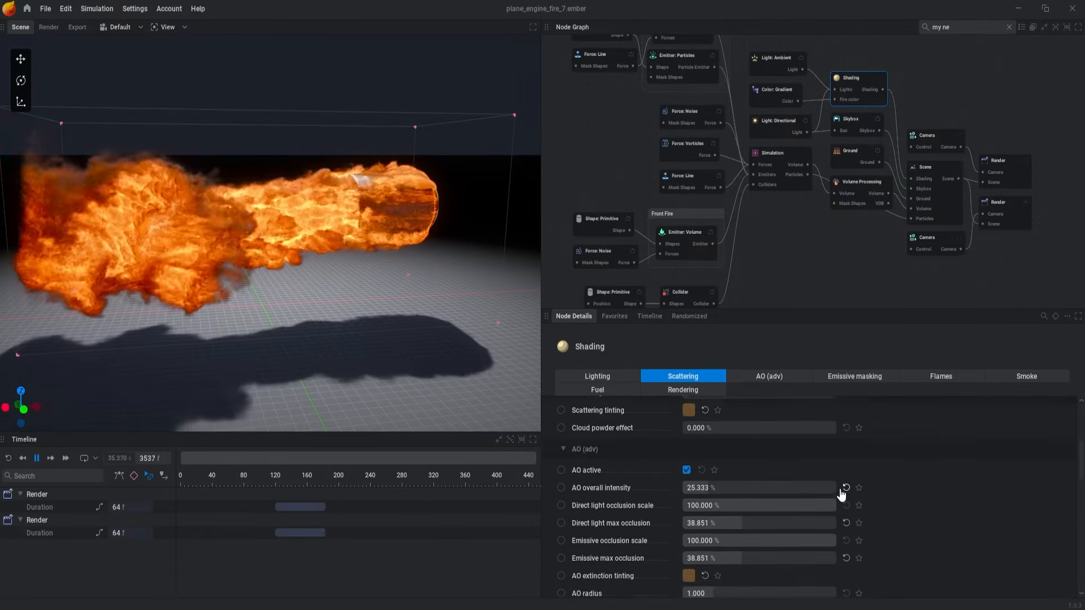
pyautogui.click(1049, 378)
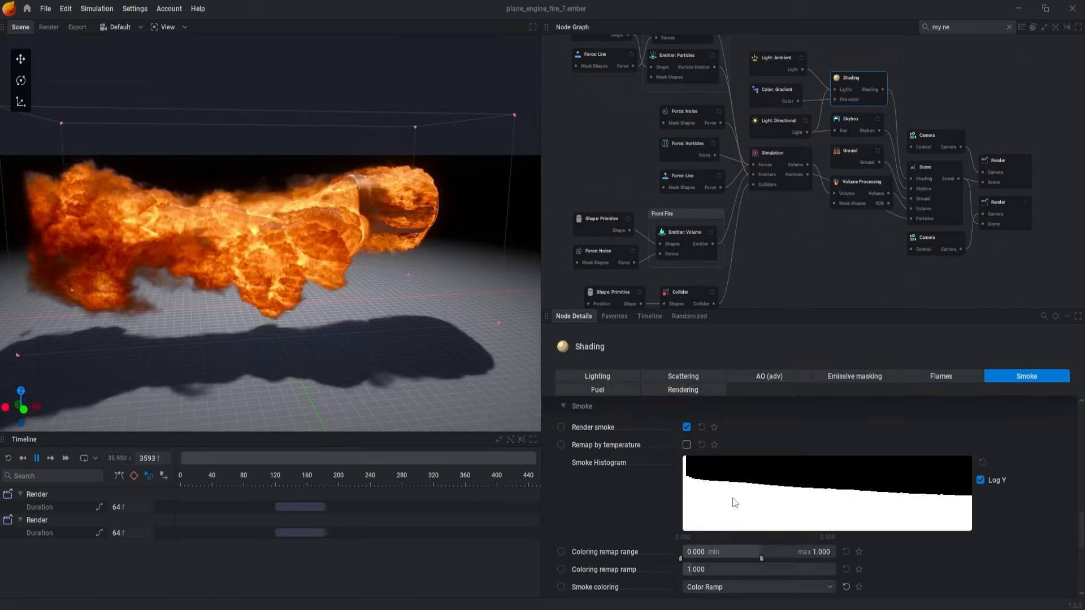
pyautogui.scroll(-3, 824, 522)
pyautogui.scroll(8, 736, 460)
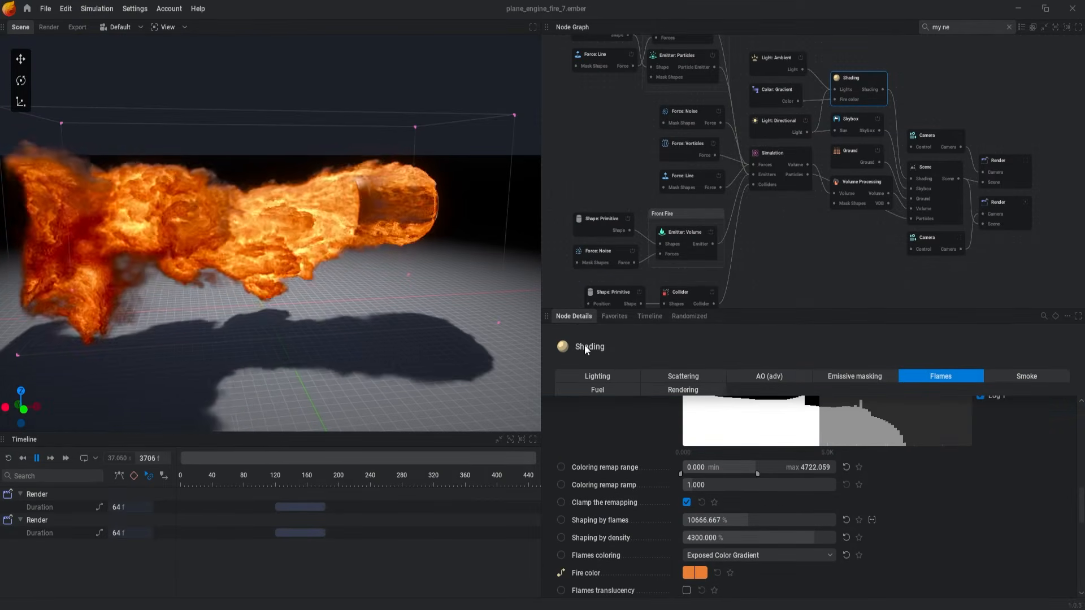
# - Try the Tube type on the front fire's Shape: Primitive, restore Cylinder, and switch Shape Activity off and on again
pyautogui.moveTo(580, 183); pyautogui.dragTo(673, 186, button='middle')
pyautogui.click(688, 230)
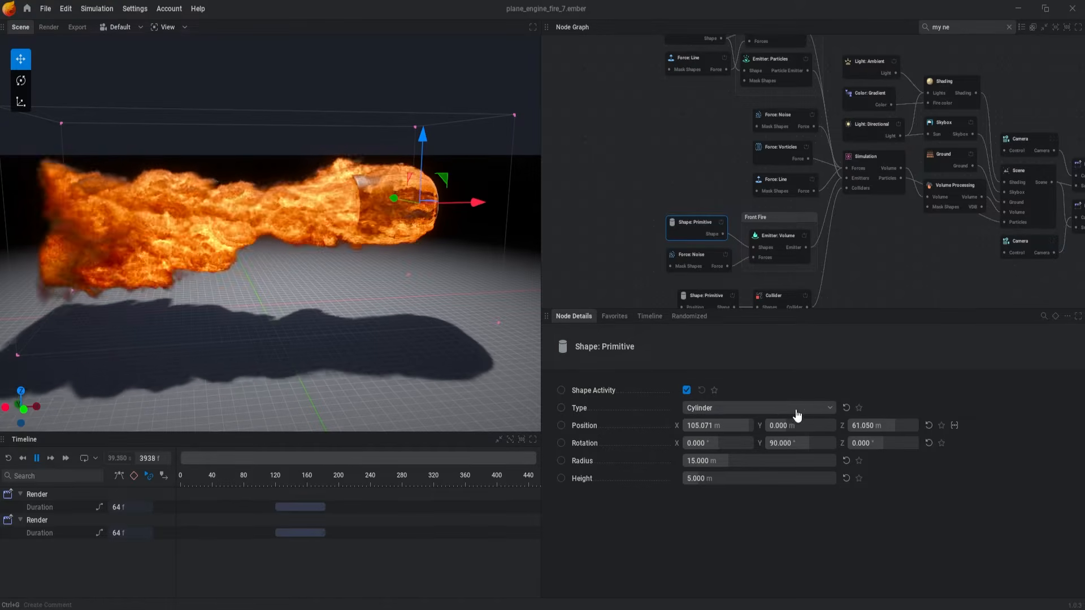
pyautogui.click(757, 409)
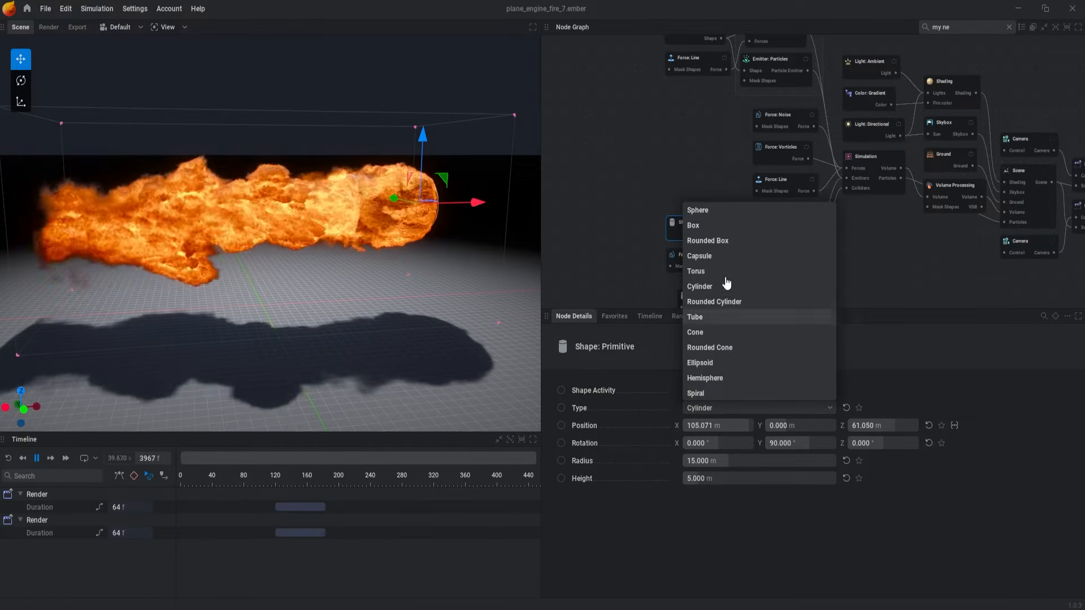
pyautogui.click(697, 317)
pyautogui.click(740, 409)
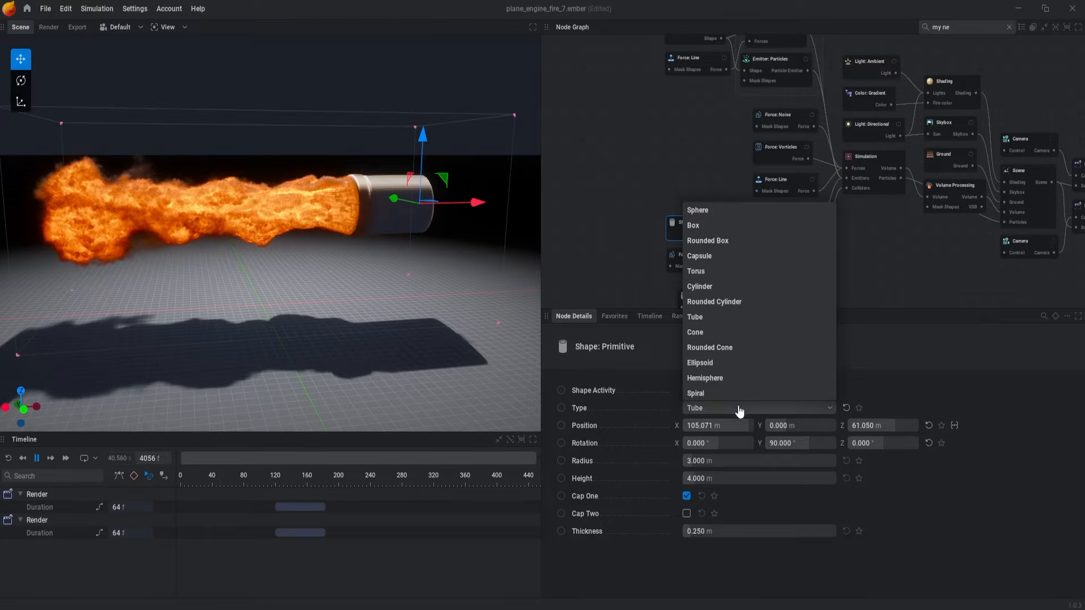
pyautogui.click(703, 286)
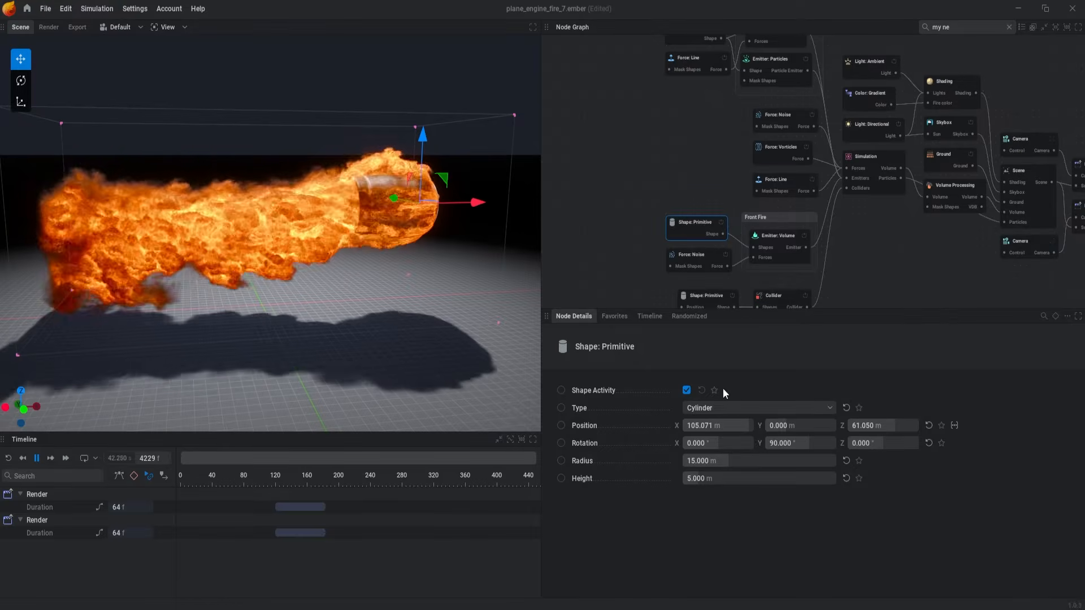
pyautogui.click(686, 390)
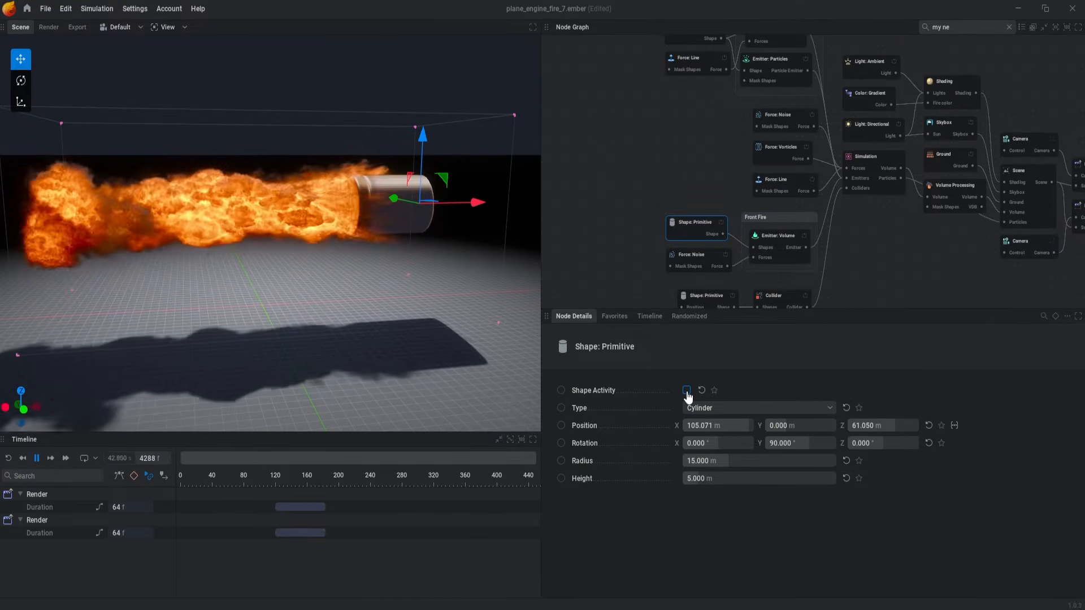
pyautogui.click(687, 390)
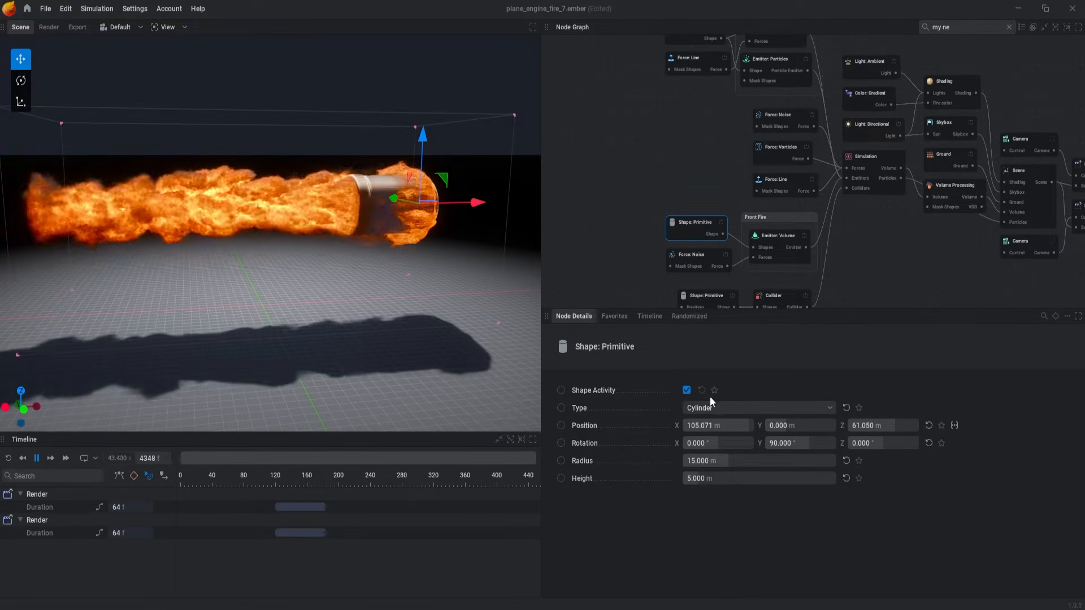
# - Move the front fire's cylinder along X to 7.602 m and then forward to 44.298 m towards the engine body
pyautogui.moveTo(842, 280); pyautogui.dragTo(826, 259, button='middle')
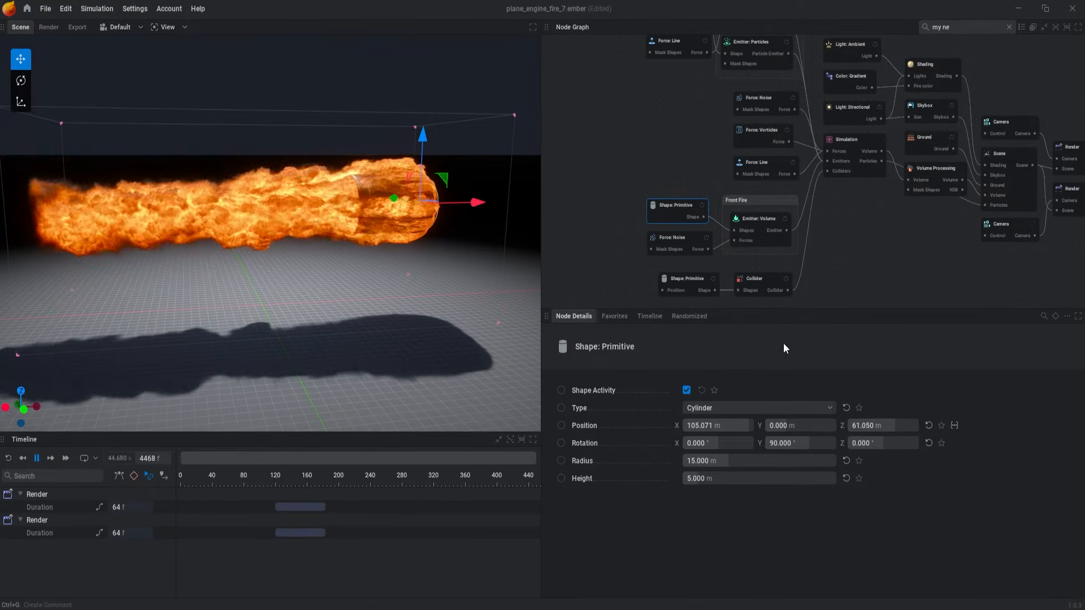
pyautogui.moveTo(733, 428); pyautogui.dragTo(690, 428)
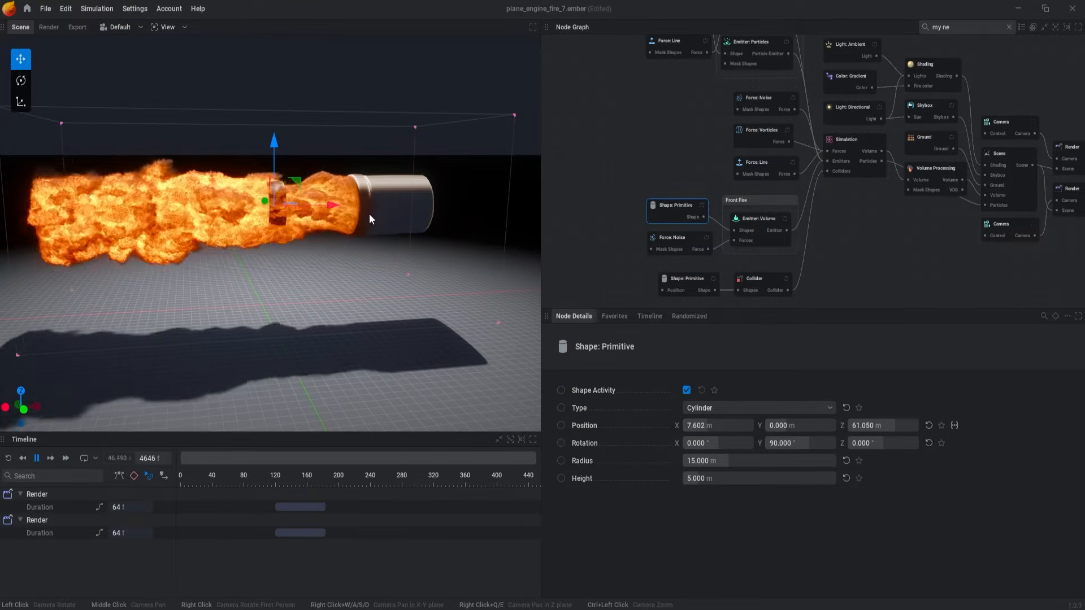
pyautogui.moveTo(321, 209); pyautogui.dragTo(396, 205)
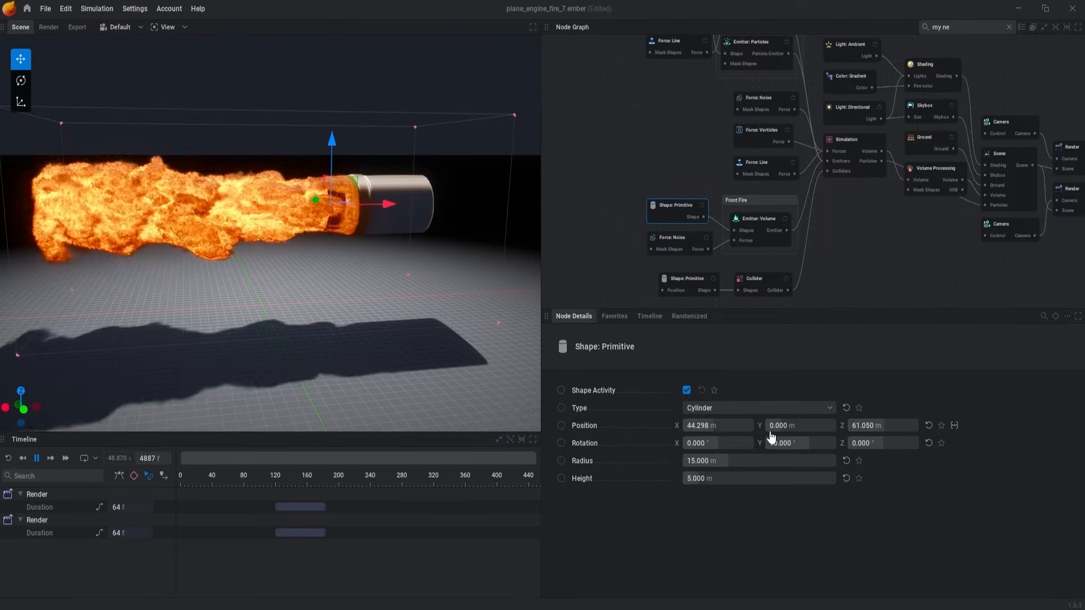
# - Rotate the front fire's cylinder in the viewport to a Y rotation of 23.036°
pyautogui.click(720, 442)
pyautogui.click(380, 205)
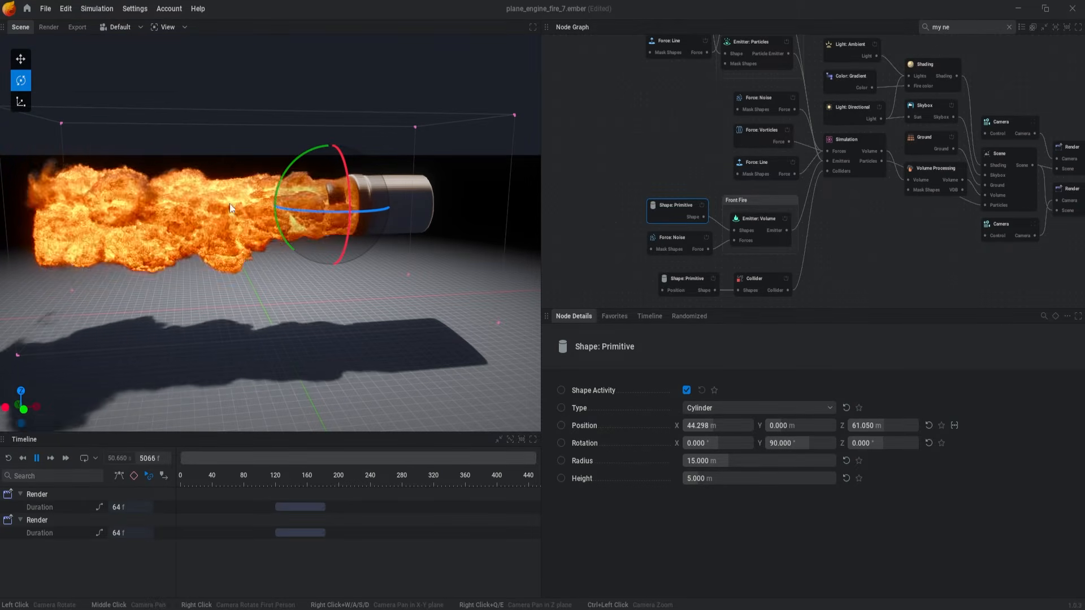
pyautogui.moveTo(297, 148); pyautogui.dragTo(395, 141)
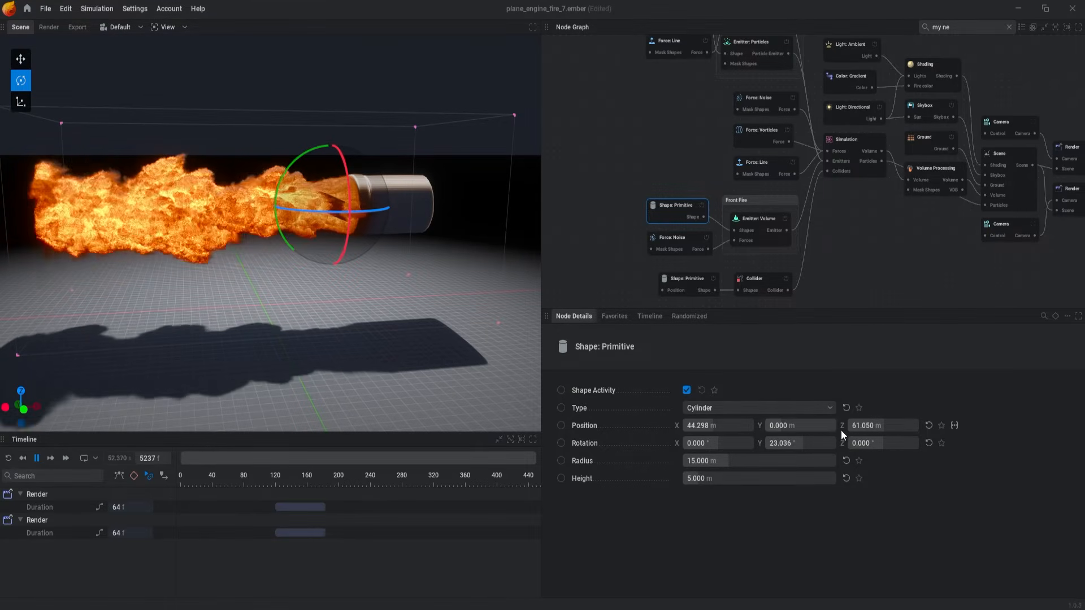
# - Reset the front fire cylinder's Position and Rotation to their default values
pyautogui.click(928, 425)
pyautogui.click(928, 443)
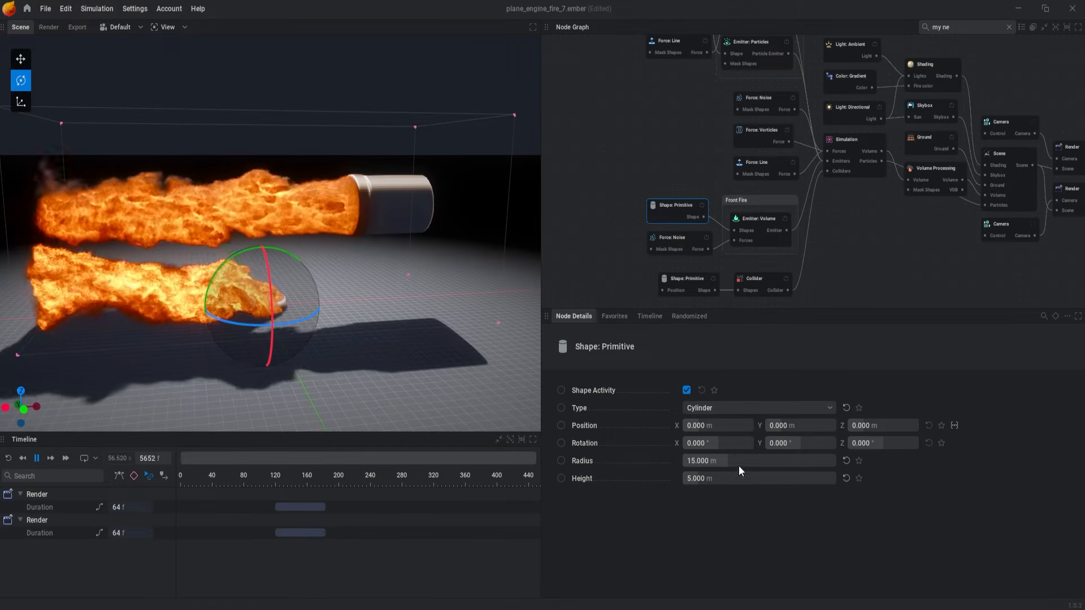
# - Set the front fire cylinder's Position to X 10 m, Y 15 m and Z 5 m
pyautogui.click(711, 425)
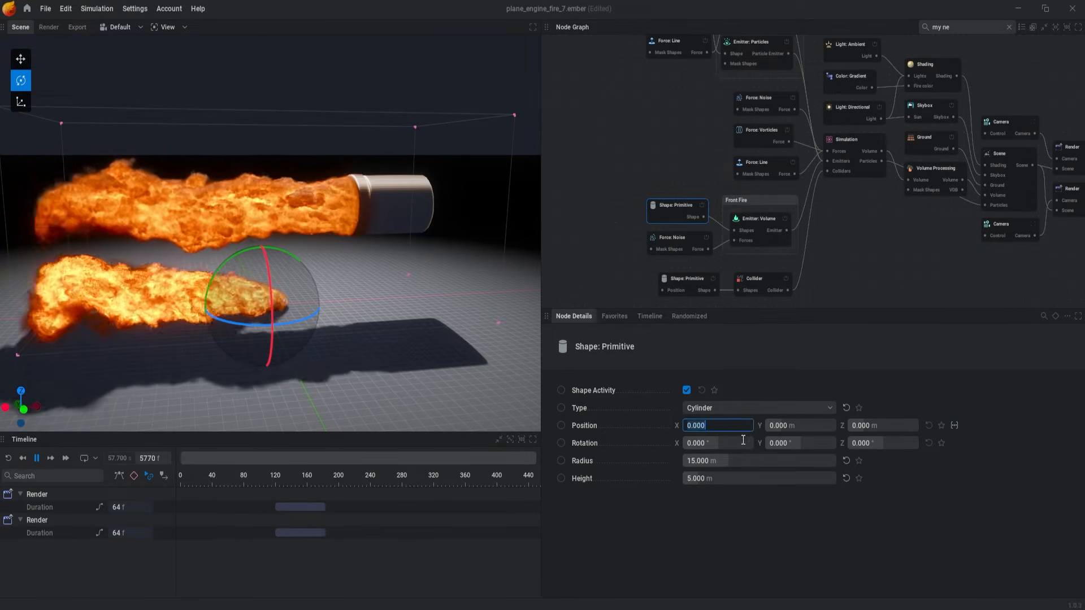
pyautogui.moveTo(784, 430)
pyautogui.mouseDown()
pyautogui.moveTo(802, 429)
pyautogui.moveTo(786, 430)
pyautogui.mouseUp()
pyautogui.click(721, 426)
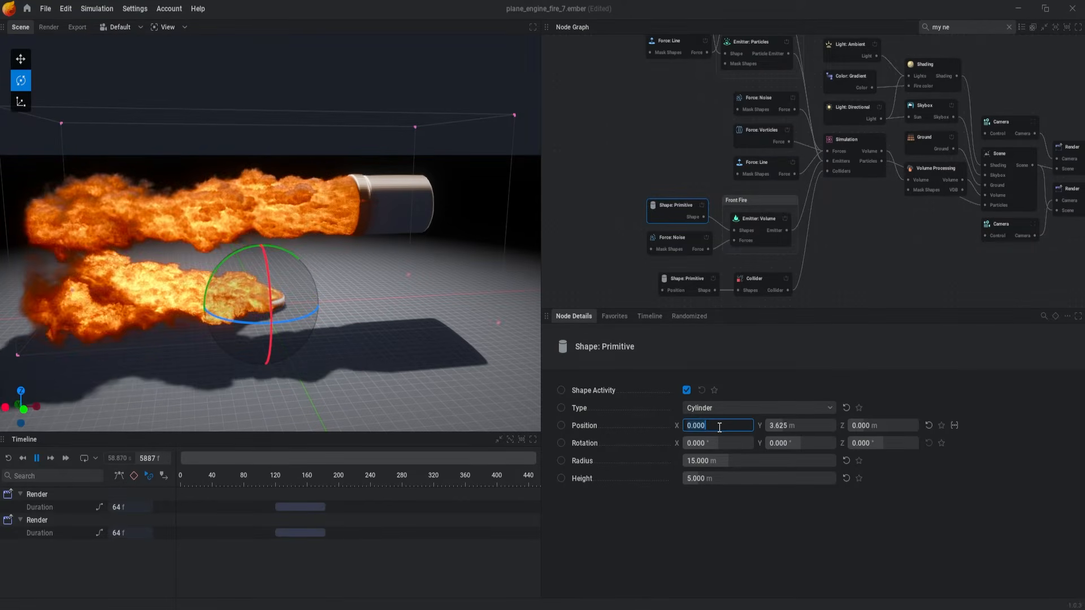
pyautogui.write('10')
pyautogui.press('Tab')
pyautogui.write('15')
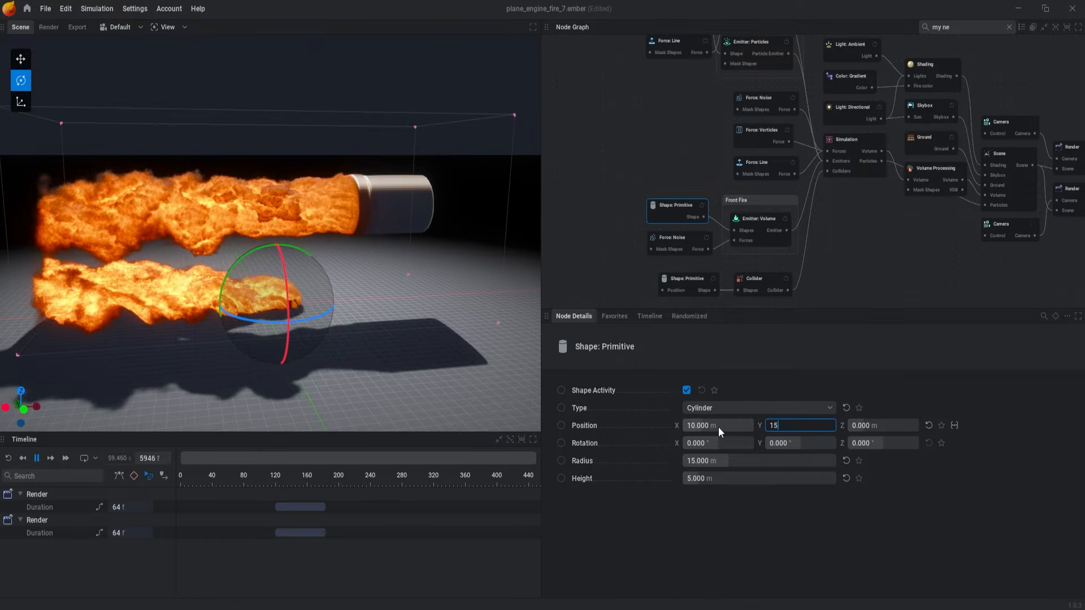
pyautogui.press('Tab')
pyautogui.write('5')
pyautogui.press('Return')
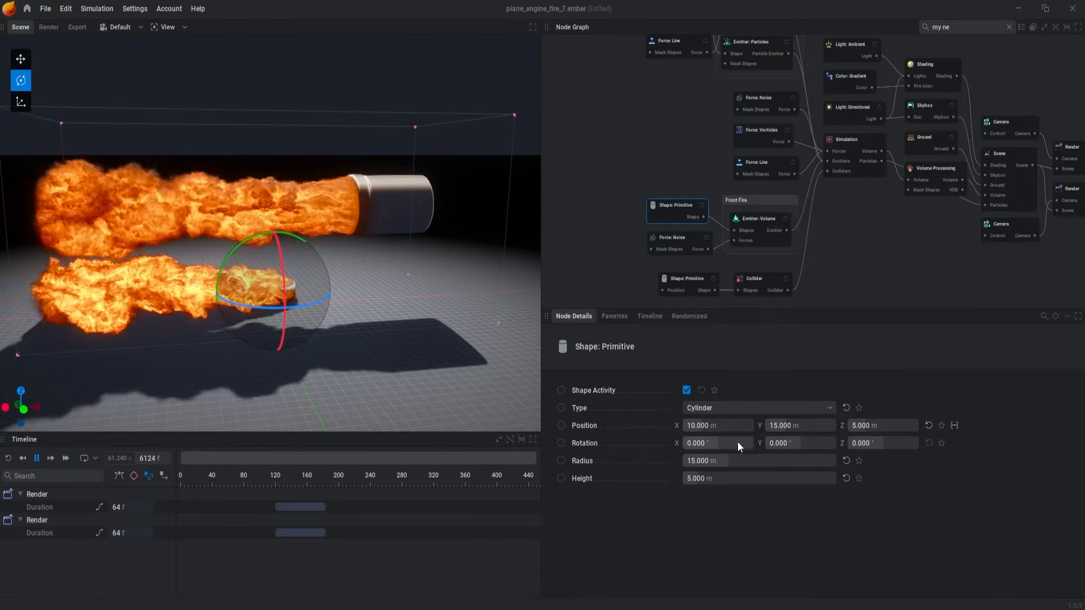
# - Raise the front fire cylinder's Radius to 50 m, and then beyond the slider range to 500 m
pyautogui.moveTo(741, 461); pyautogui.dragTo(804, 463)
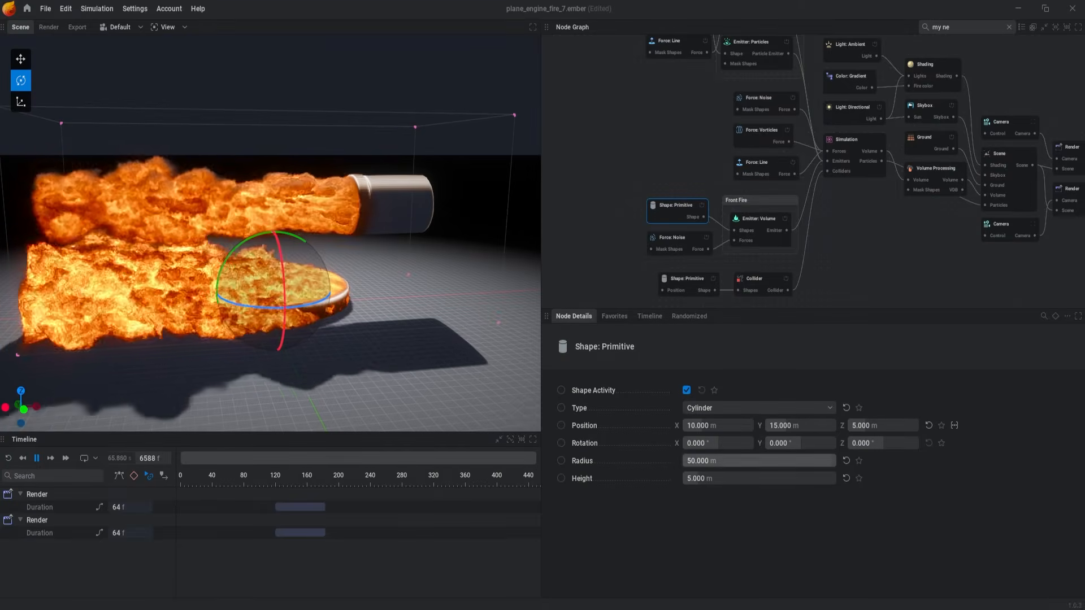
pyautogui.click(751, 461)
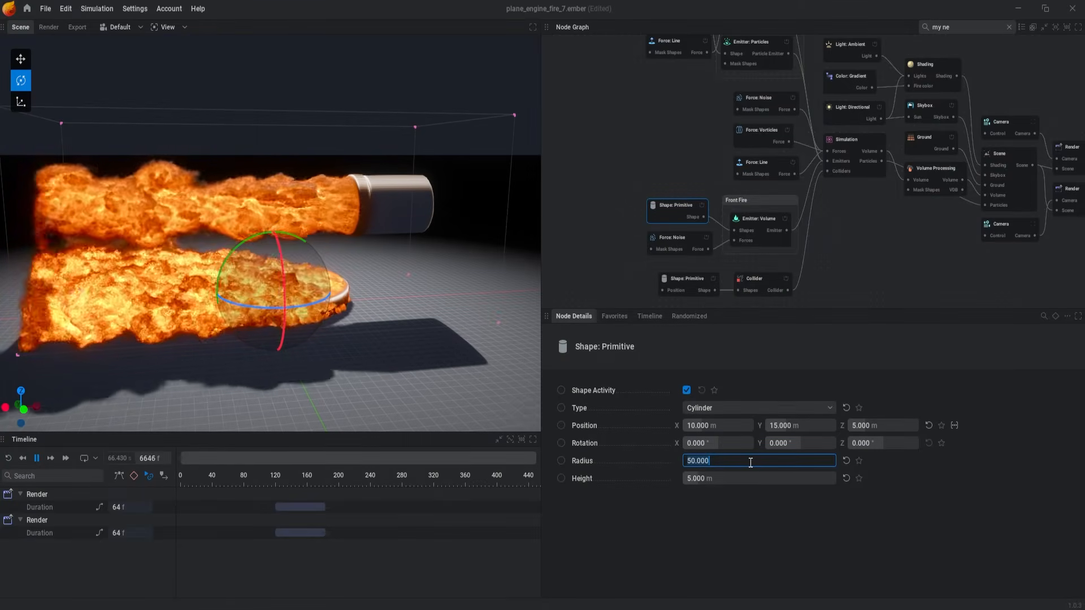
pyautogui.write('500')
pyautogui.press('Return')
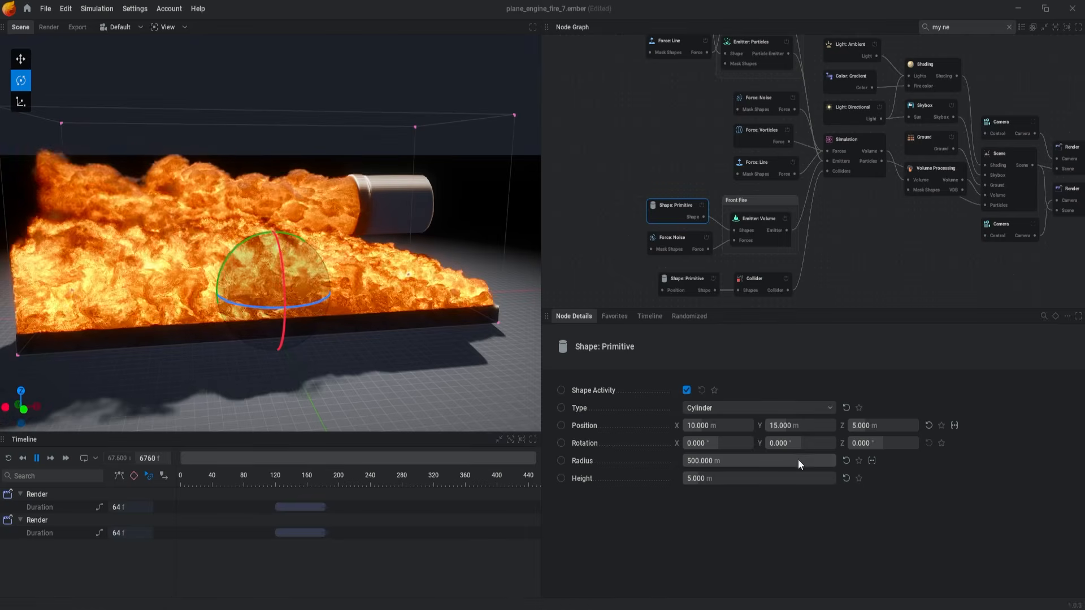
pyautogui.moveTo(797, 460); pyautogui.dragTo(835, 461)
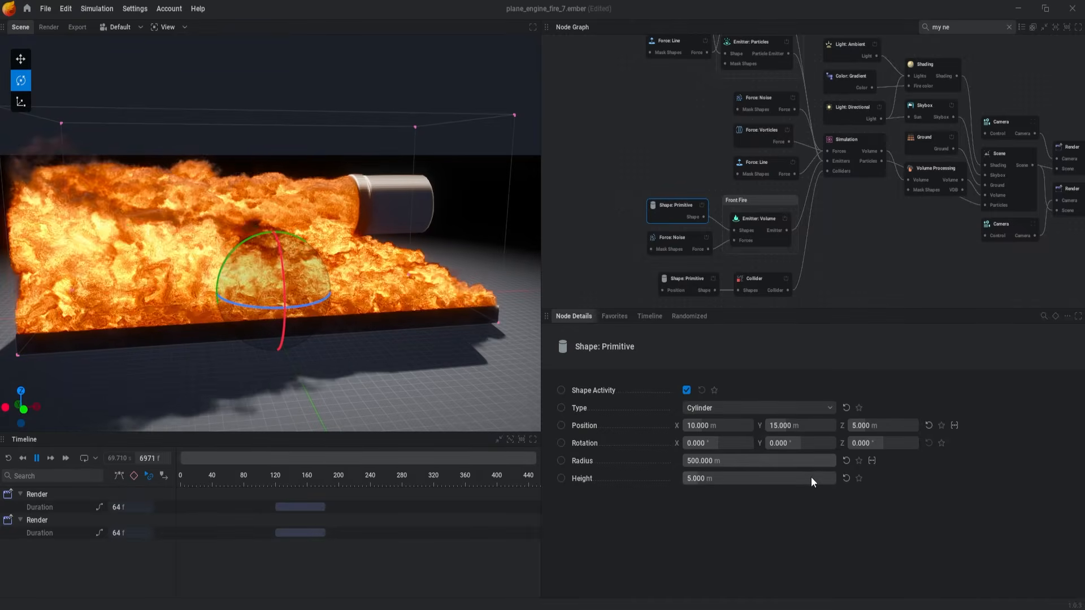
# - Set the maximum parameter bound of the front fire cylinder's Height to 100 m
pyautogui.rightClick(779, 479)
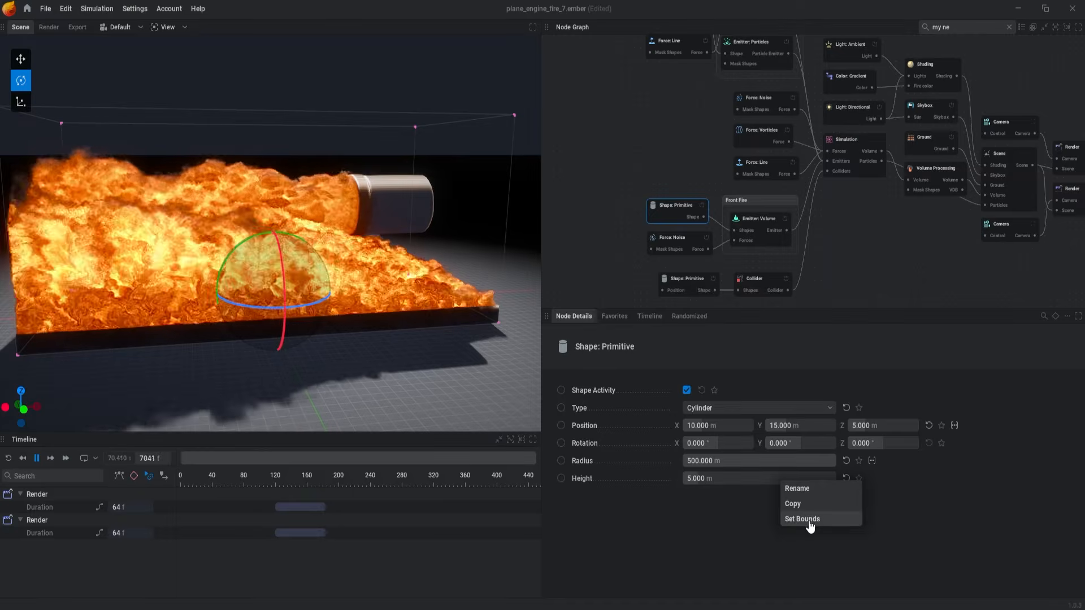
pyautogui.click(811, 518)
pyautogui.click(895, 564)
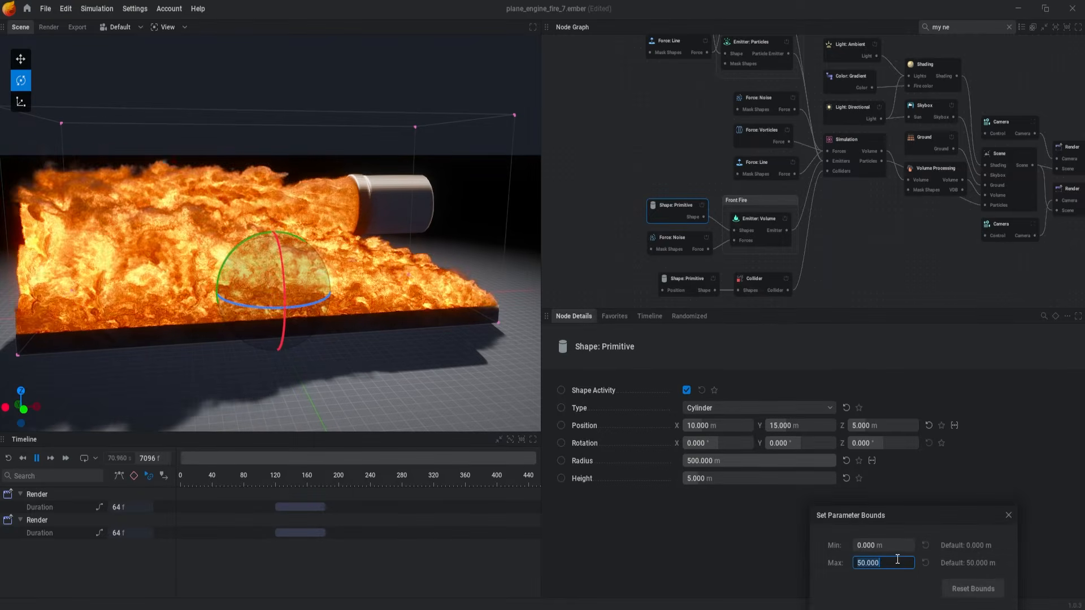
pyautogui.write('10')
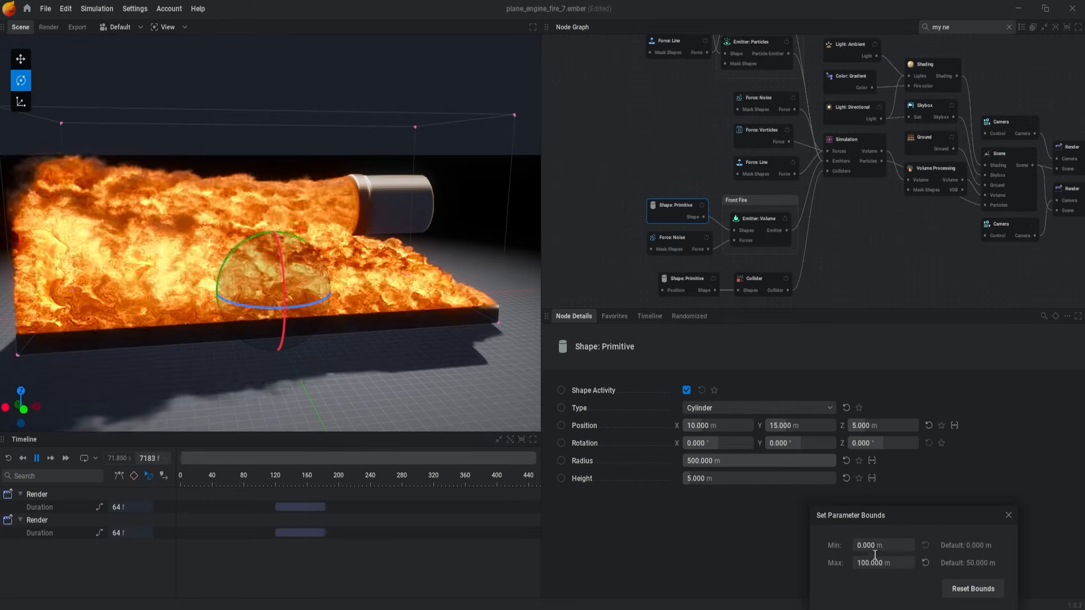
# - Set the front fire cylinder's Height to 16 m and reduce its Radius to 101.667 m
pyautogui.click(723, 490)
pyautogui.moveTo(721, 479)
pyautogui.mouseDown()
pyautogui.moveTo(835, 479)
pyautogui.moveTo(707, 479)
pyautogui.mouseUp()
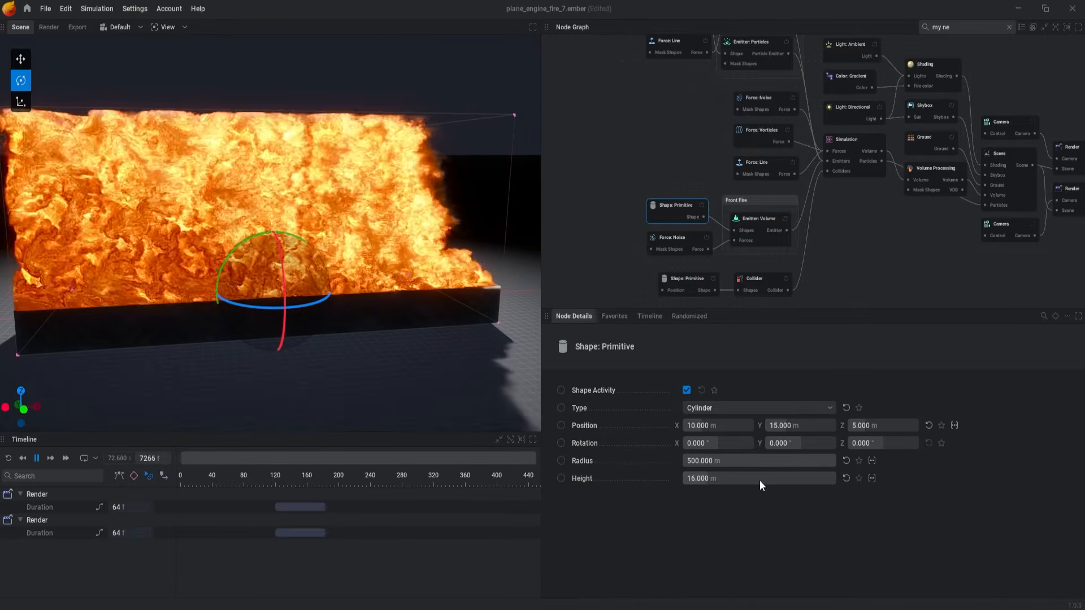
pyautogui.click(754, 480)
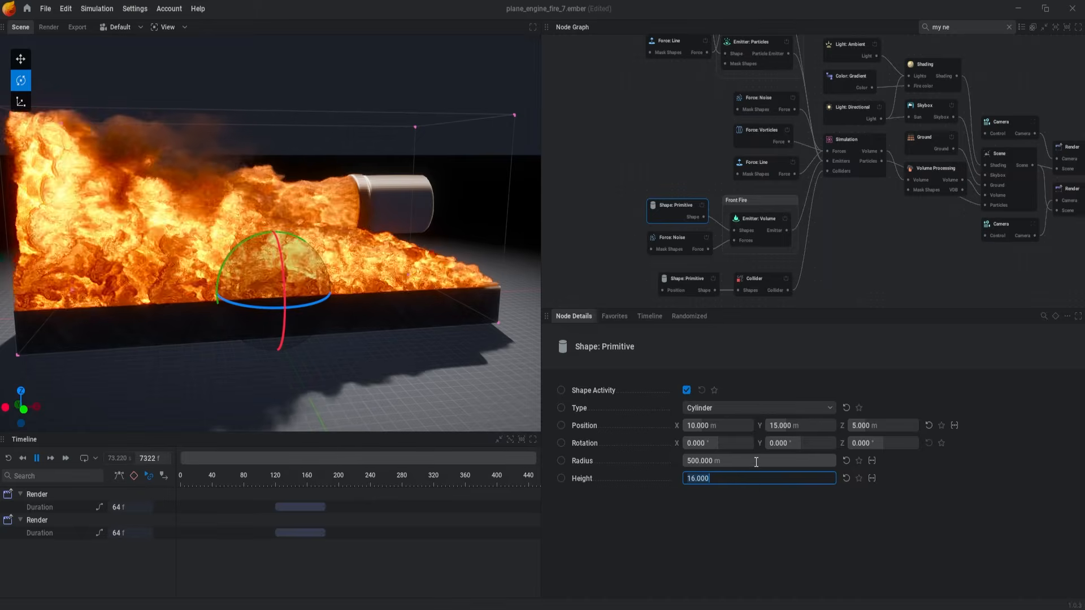
pyautogui.click(900, 481)
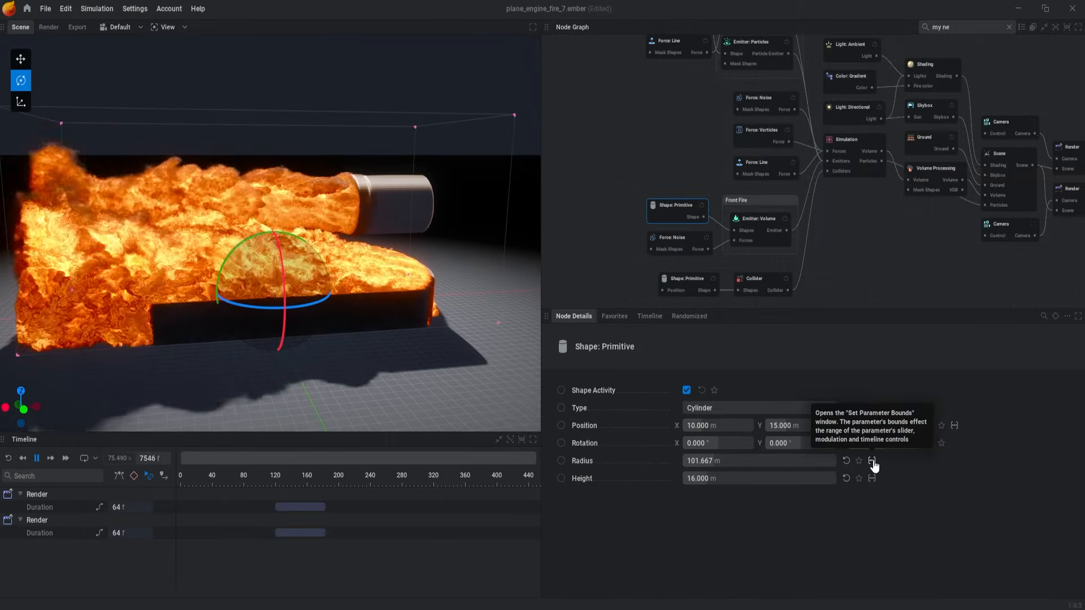
# - Reset the parameter bounds of the front fire cylinder's Radius and Height to their defaults
pyautogui.click(872, 461)
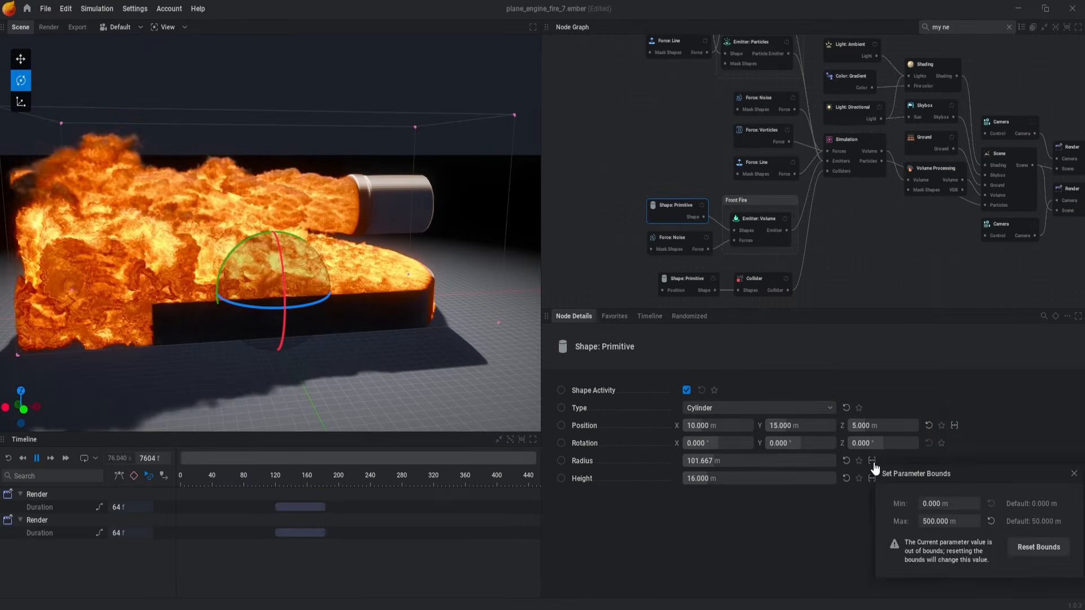
pyautogui.click(1037, 548)
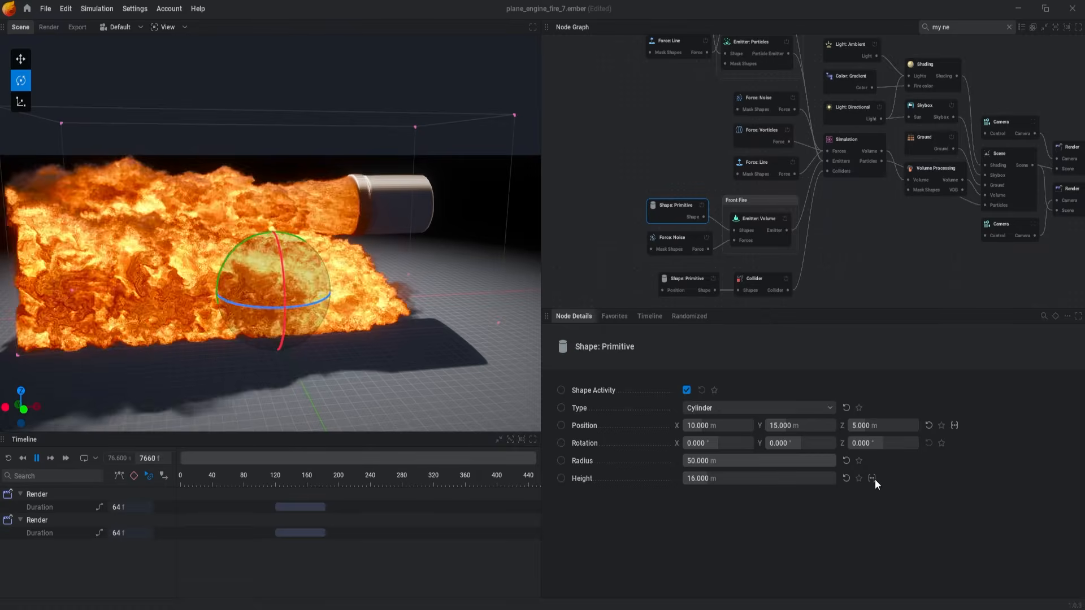
pyautogui.click(871, 478)
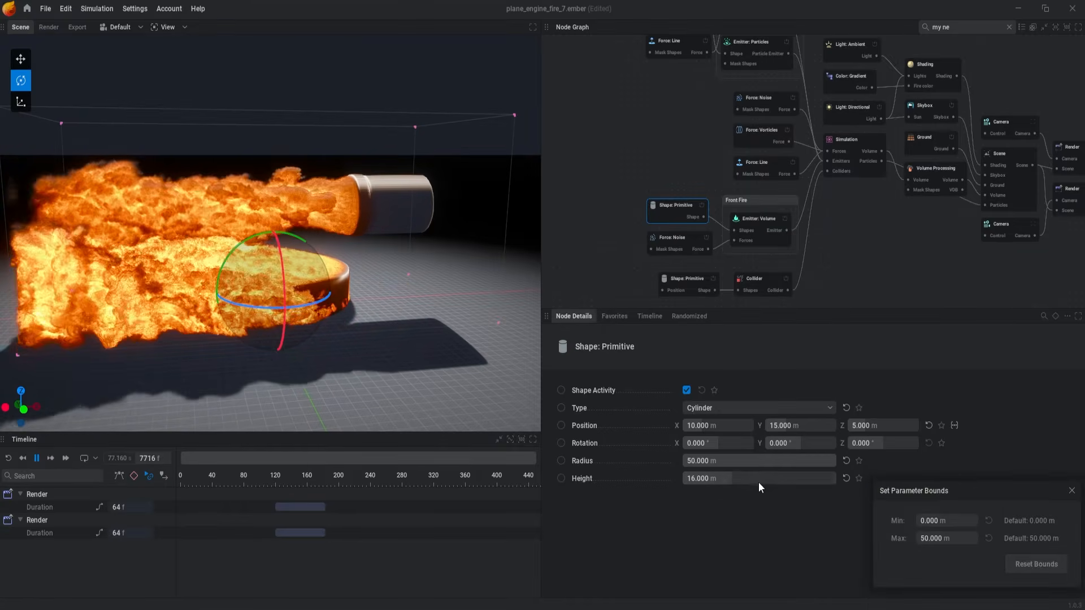
pyautogui.click(974, 458)
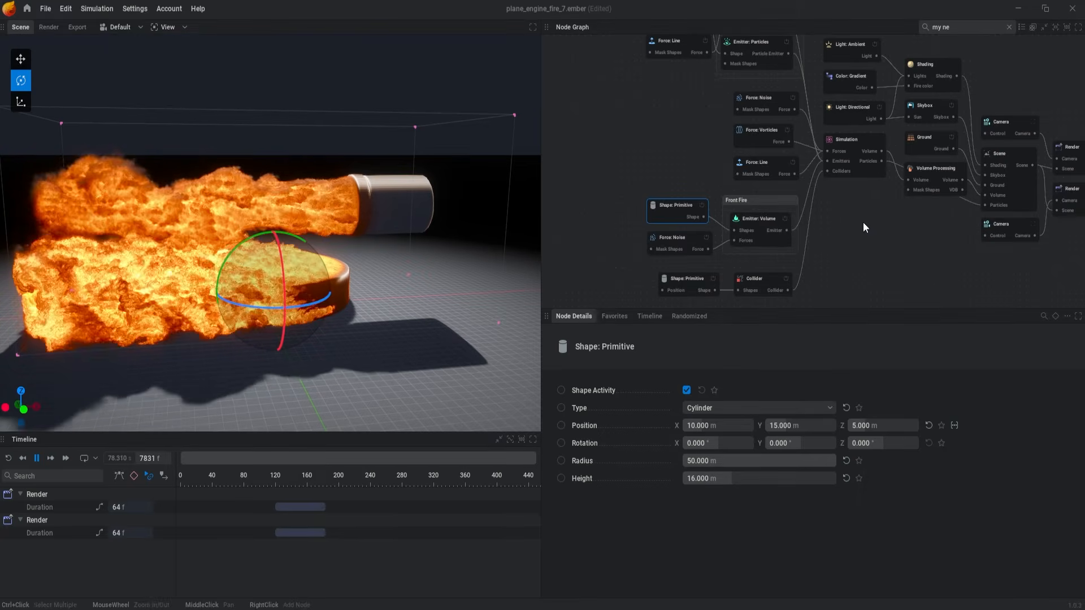
# - In the Injection settings of the rear fire's Emitter: Particles, set Fuel to 53.858 % and give its fade curve a V shape
pyautogui.moveTo(884, 210); pyautogui.dragTo(891, 293, button='middle')
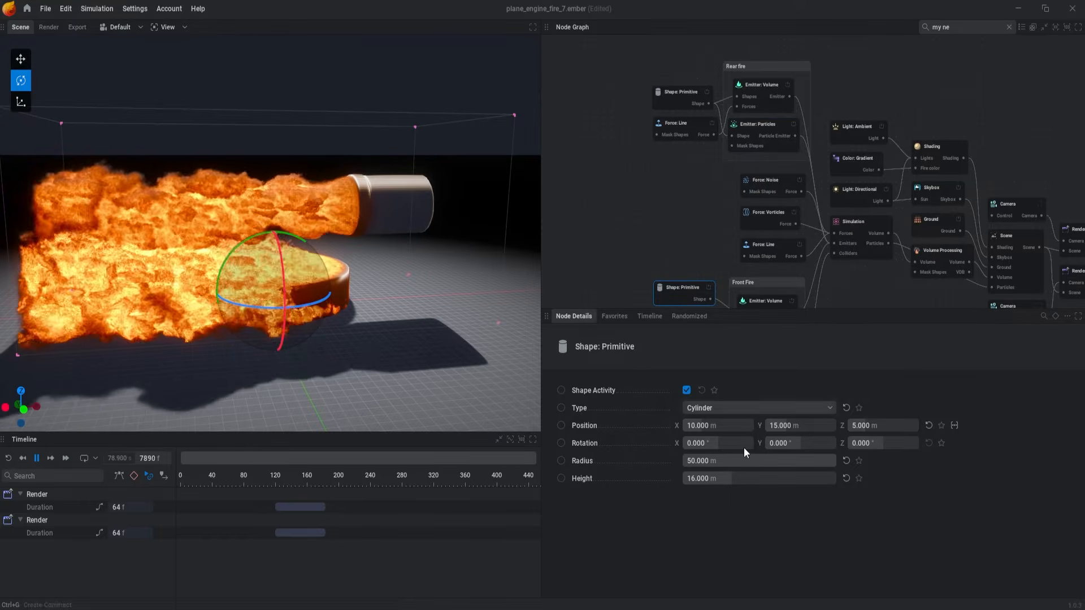
pyautogui.click(755, 125)
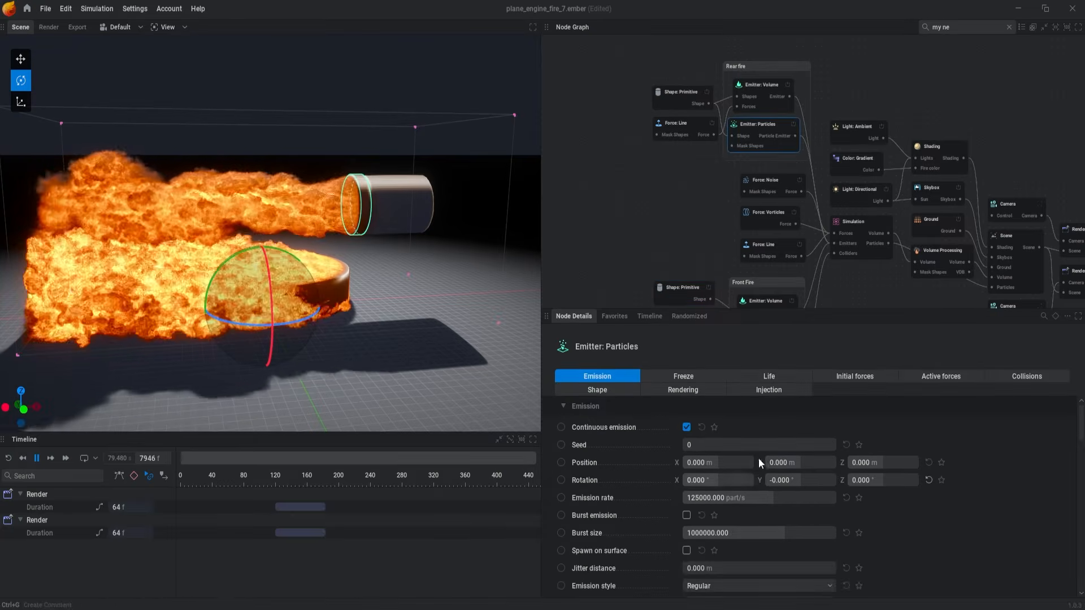
pyautogui.click(778, 390)
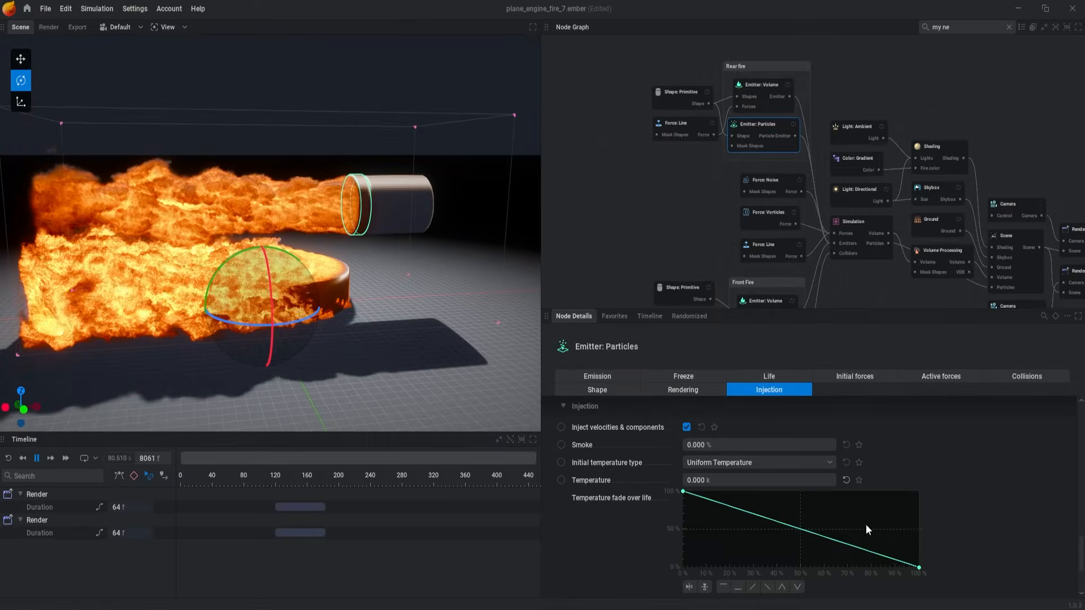
pyautogui.scroll(-1, 791, 529)
pyautogui.scroll(-3, 734, 507)
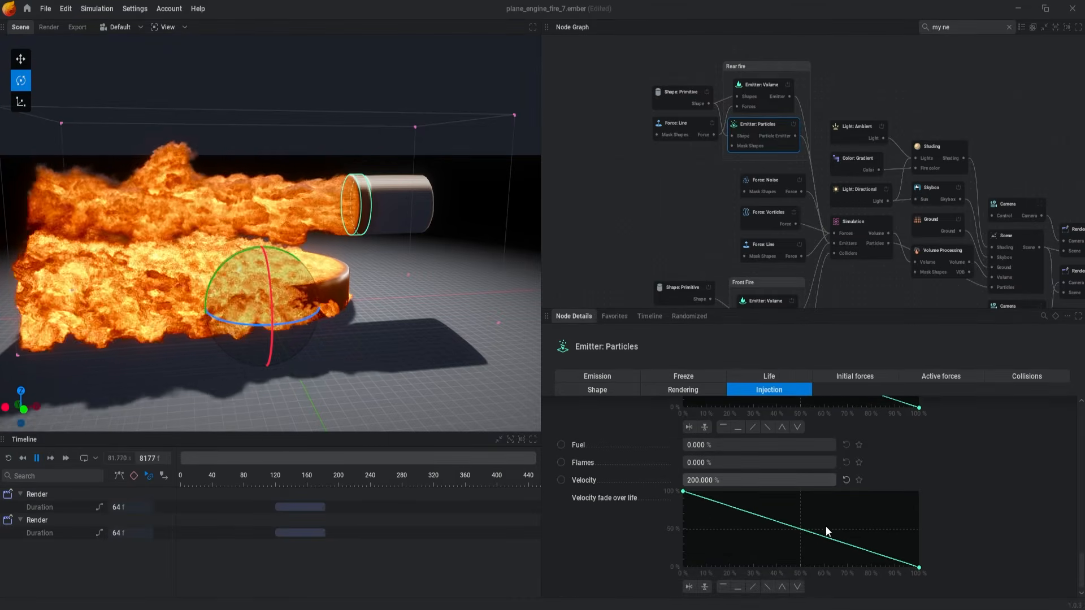
pyautogui.scroll(2, 763, 493)
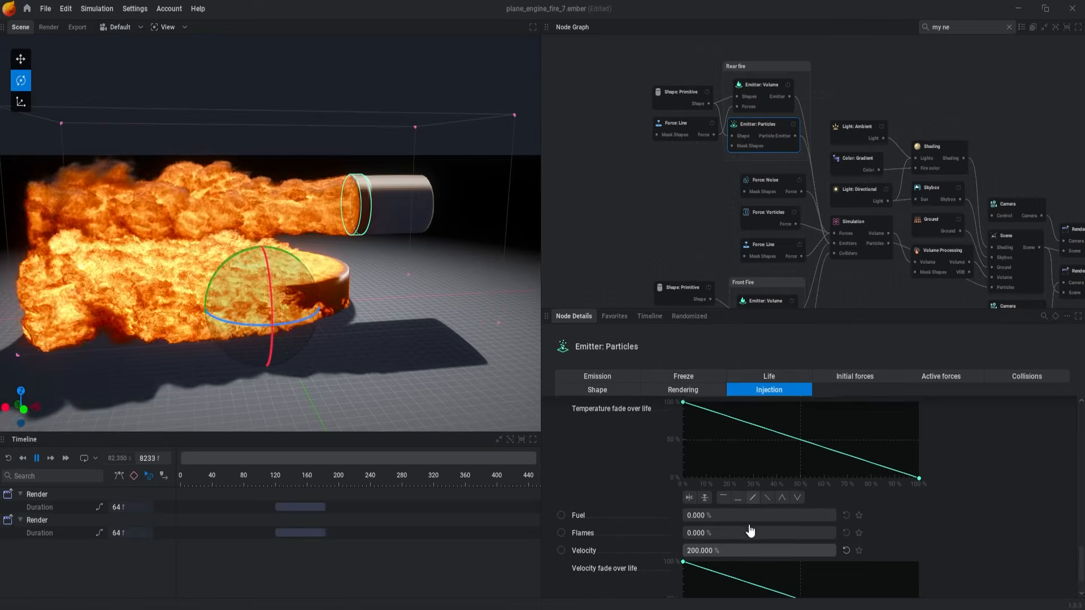
pyautogui.scroll(-2, 734, 480)
pyautogui.moveTo(704, 445); pyautogui.dragTo(787, 444)
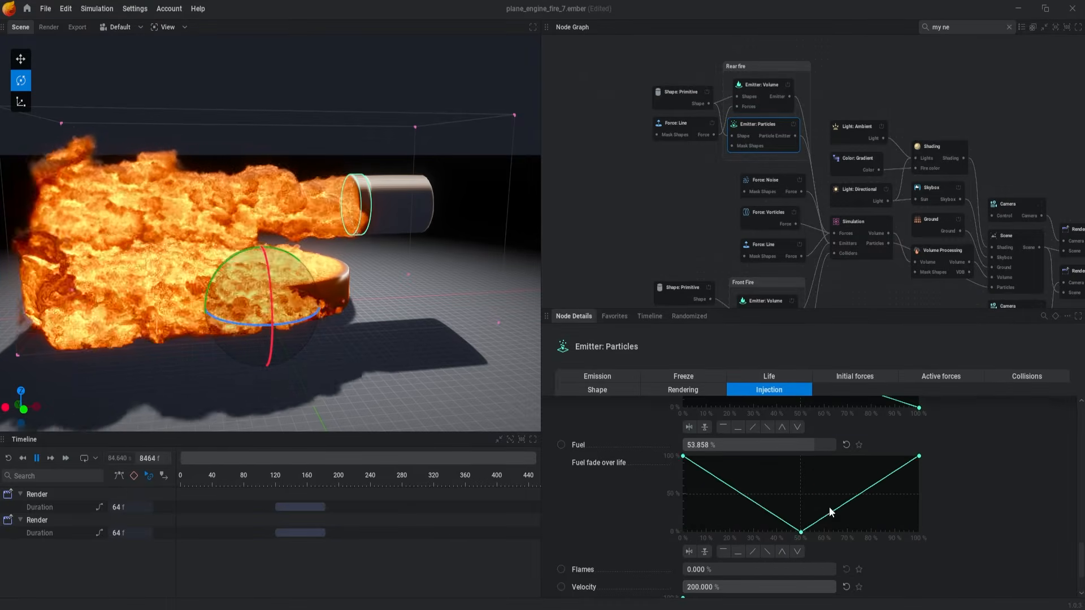
# - Select all three points of the Fuel fade over life curve, set their interpolation mode to Smooth and choose a handle type
pyautogui.click(684, 457)
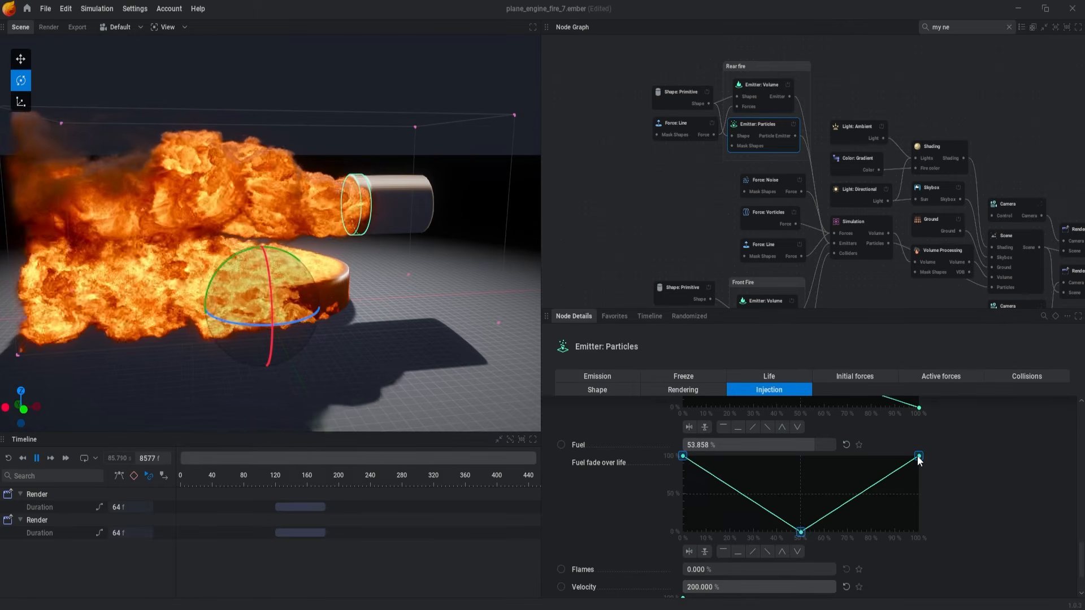
pyautogui.moveTo(853, 547); pyautogui.dragTo(856, 546)
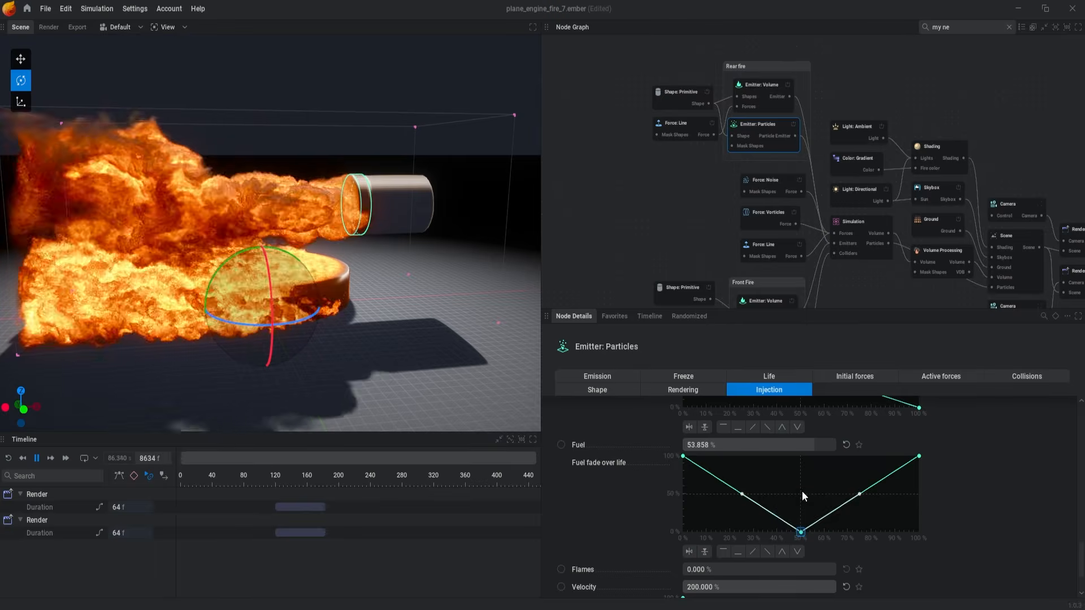
pyautogui.click(802, 492)
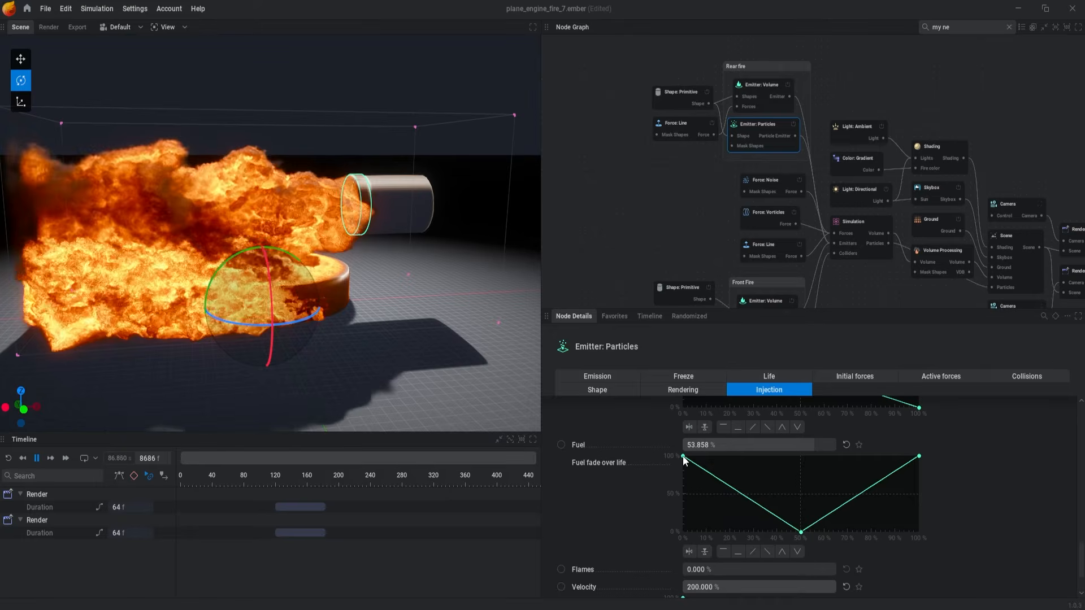
pyautogui.rightClick(801, 532)
pyautogui.moveTo(838, 540)
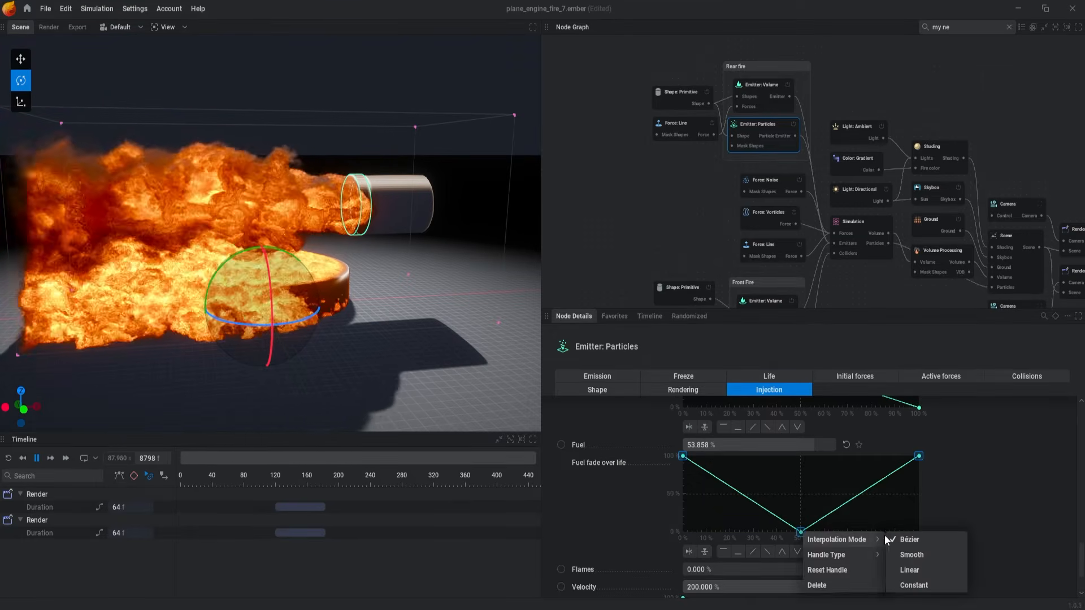
pyautogui.click(912, 555)
pyautogui.rightClick(805, 536)
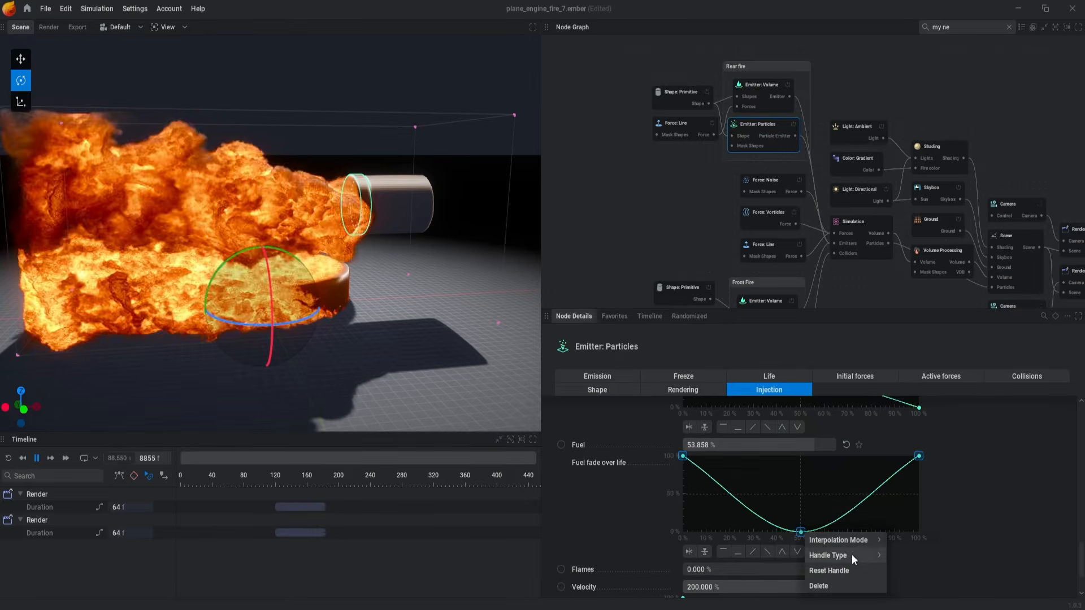
pyautogui.moveTo(856, 560)
pyautogui.click(921, 584)
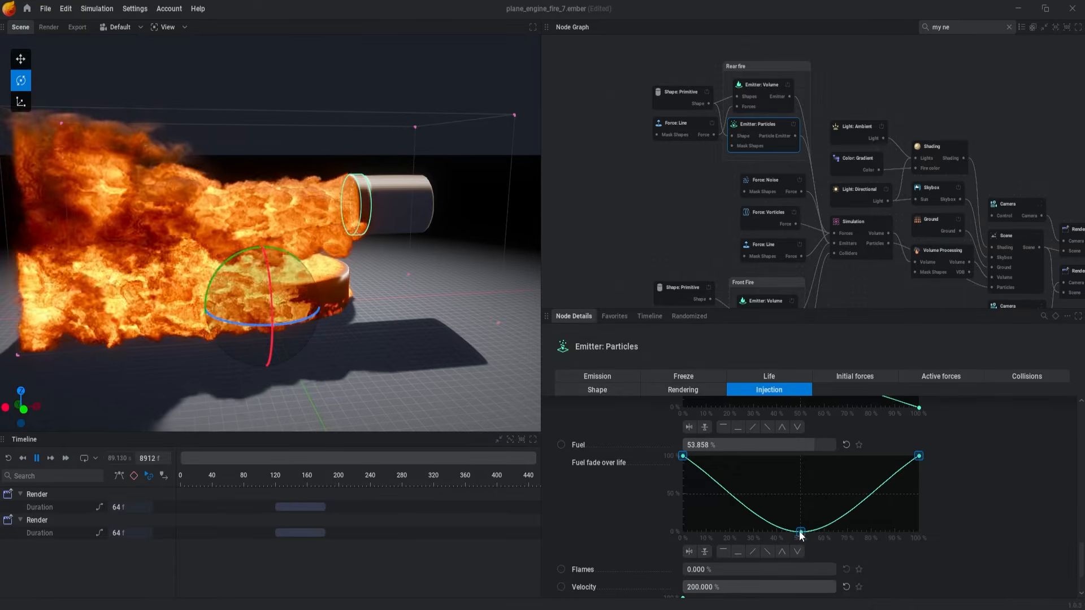
# - Switch the selected Fuel fade over life points to Linear interpolation, and then to Constant
pyautogui.rightClick(801, 532)
pyautogui.moveTo(857, 539)
pyautogui.click(913, 572)
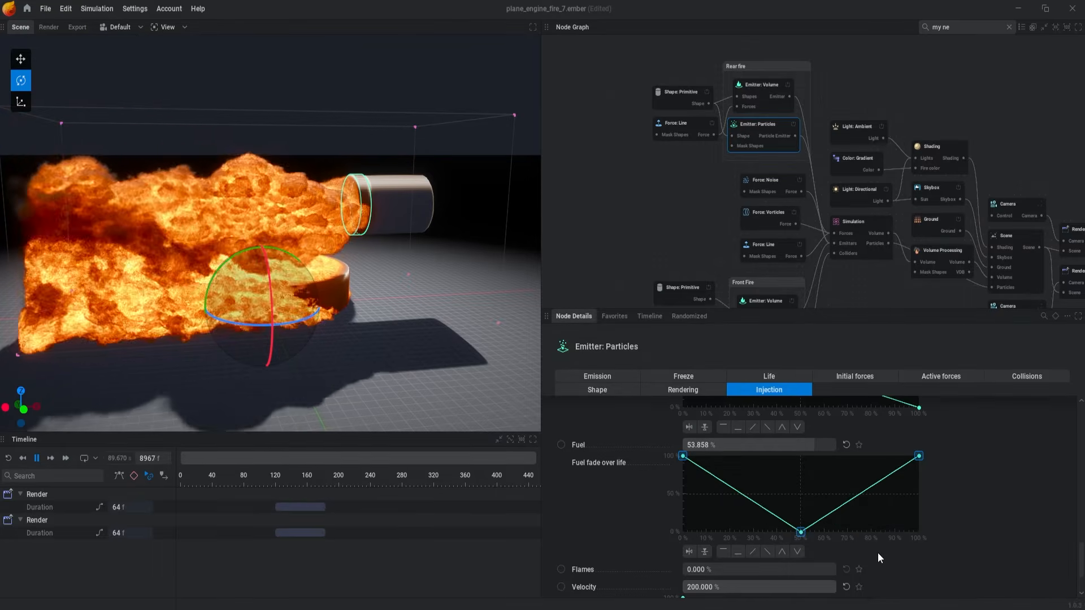
pyautogui.rightClick(800, 530)
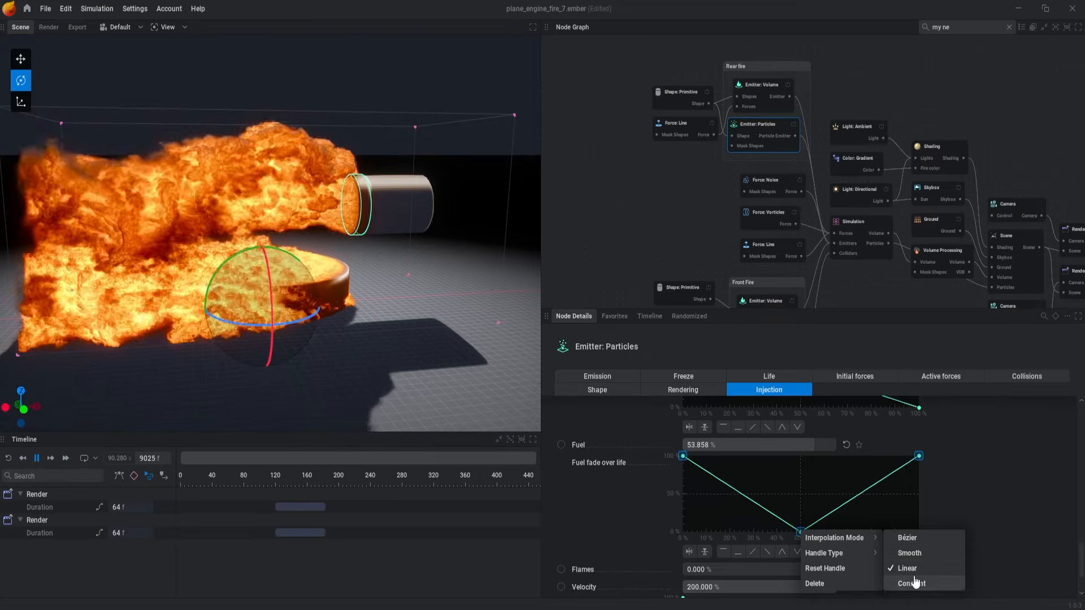
pyautogui.click(913, 582)
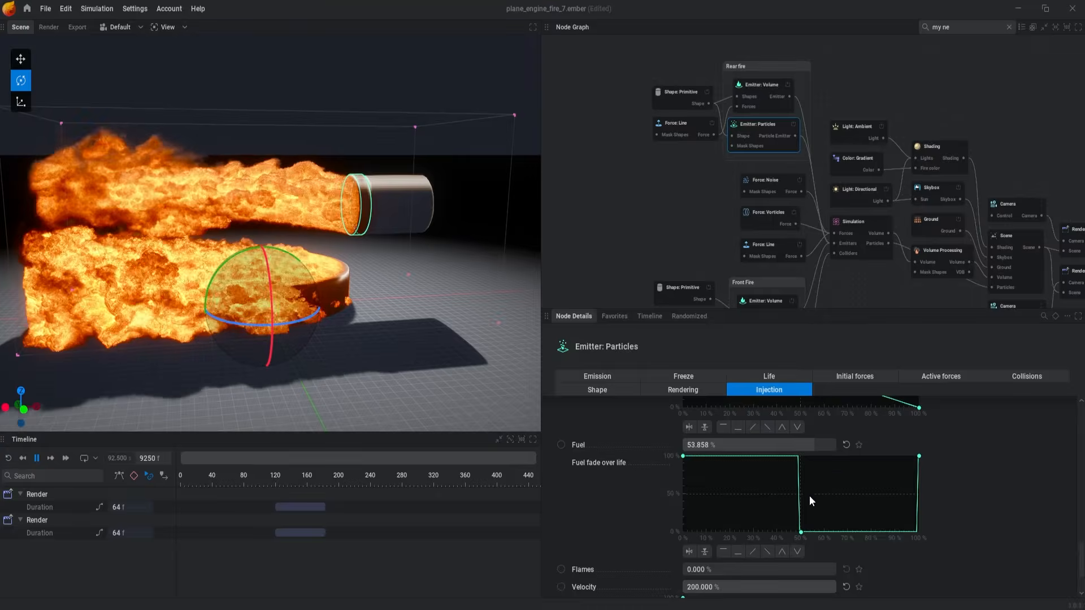
pyautogui.scroll(-3, 811, 508)
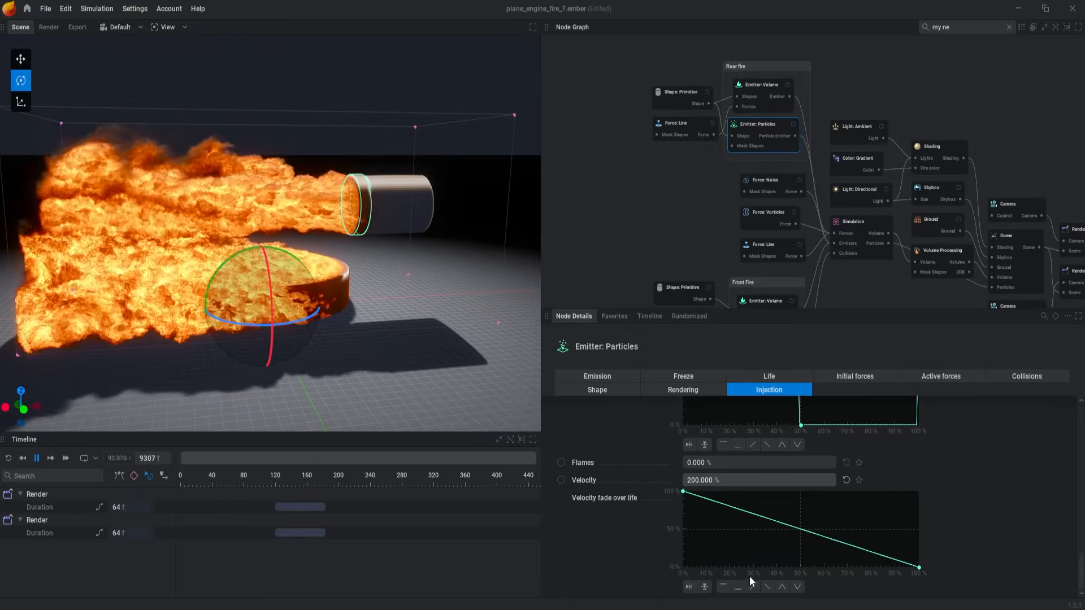
pyautogui.scroll(5, 801, 488)
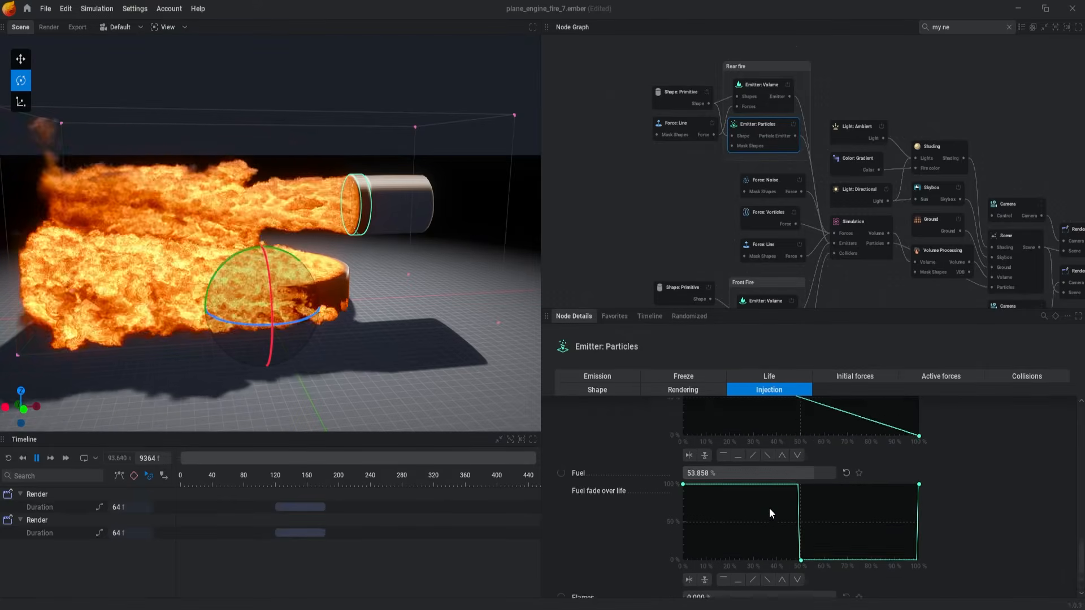
# - Flip the rear emitter's Fuel fade over life curve vertically, and then give it a linear inverted V shape
pyautogui.scroll(-1, 833, 532)
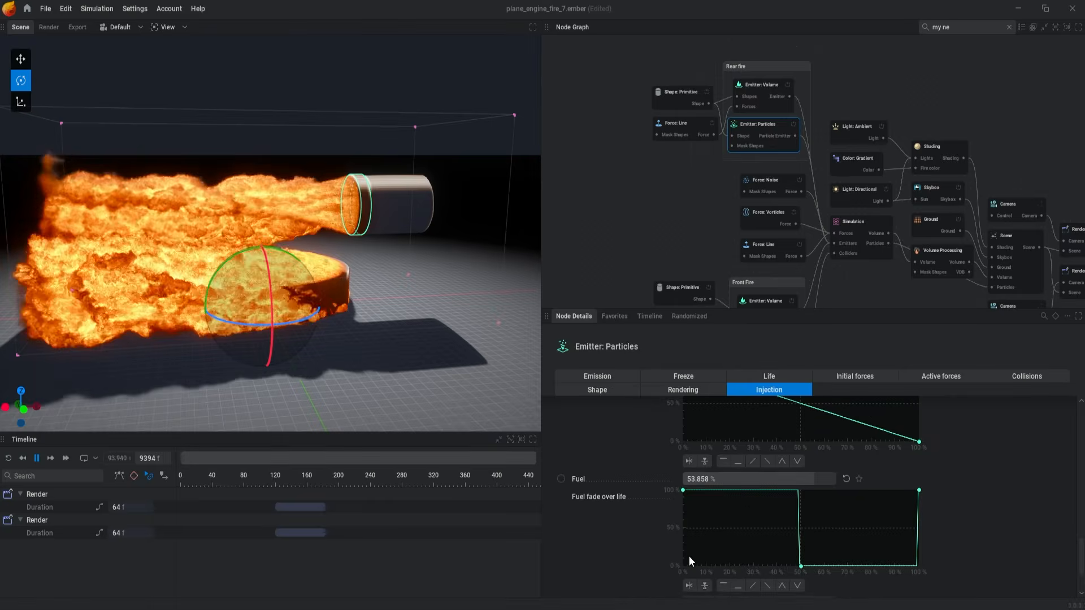
pyautogui.click(703, 587)
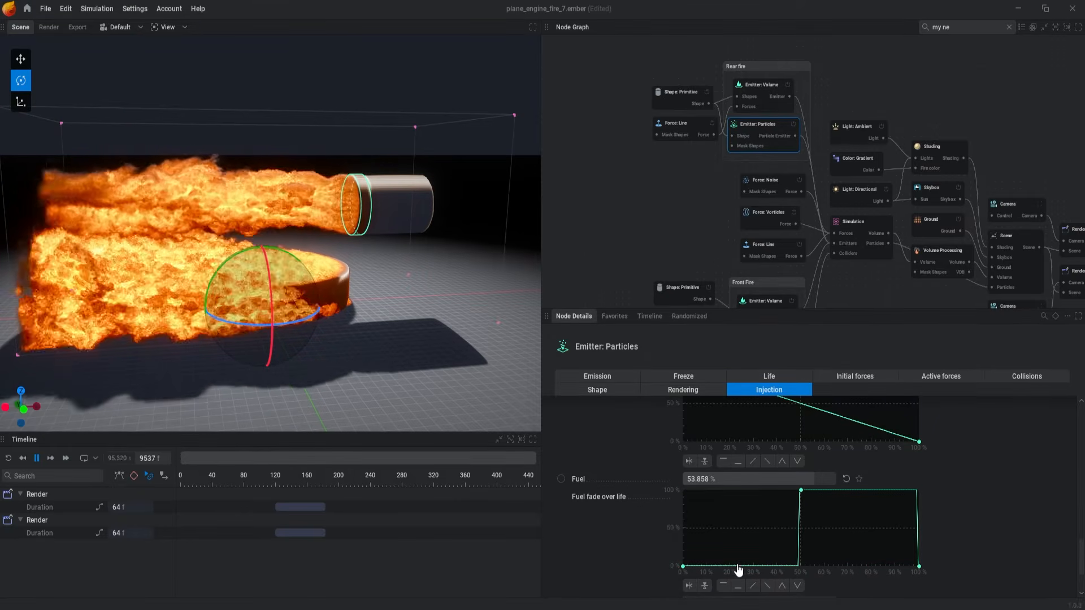
pyautogui.click(753, 587)
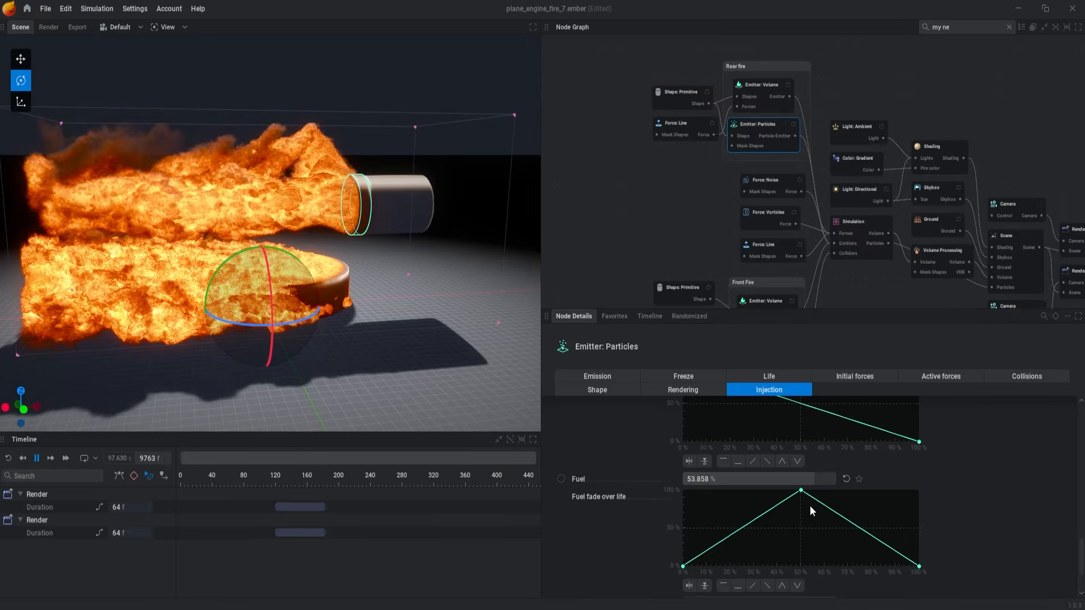
pyautogui.scroll(3, 809, 506)
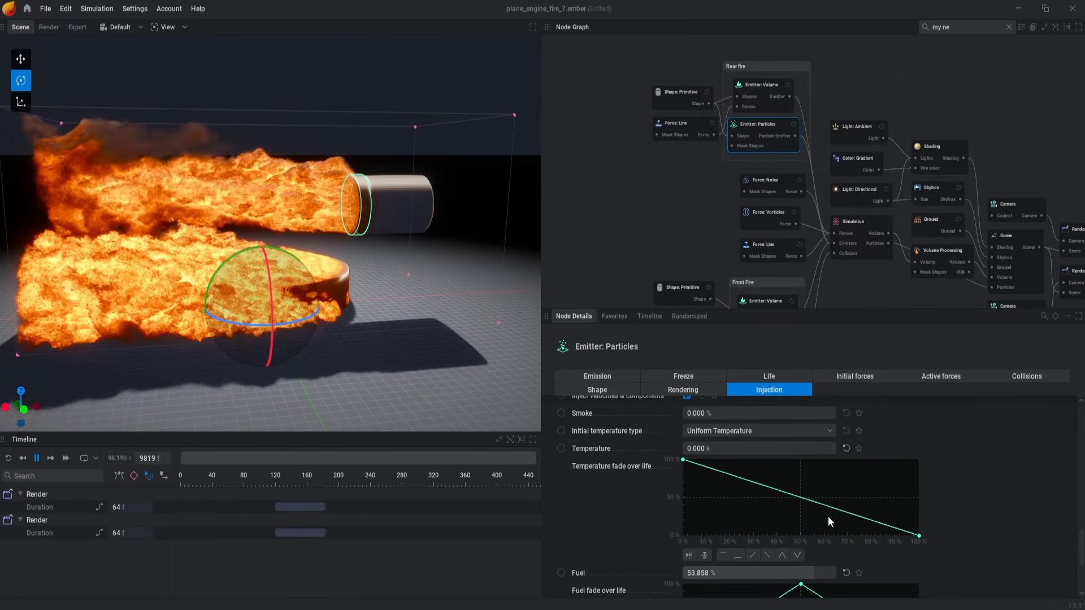
# - In the Shading node's Flames settings, adjust the Coloring remap range to a minimum of 1948.529 and a maximum of 8582.353
pyautogui.click(937, 144)
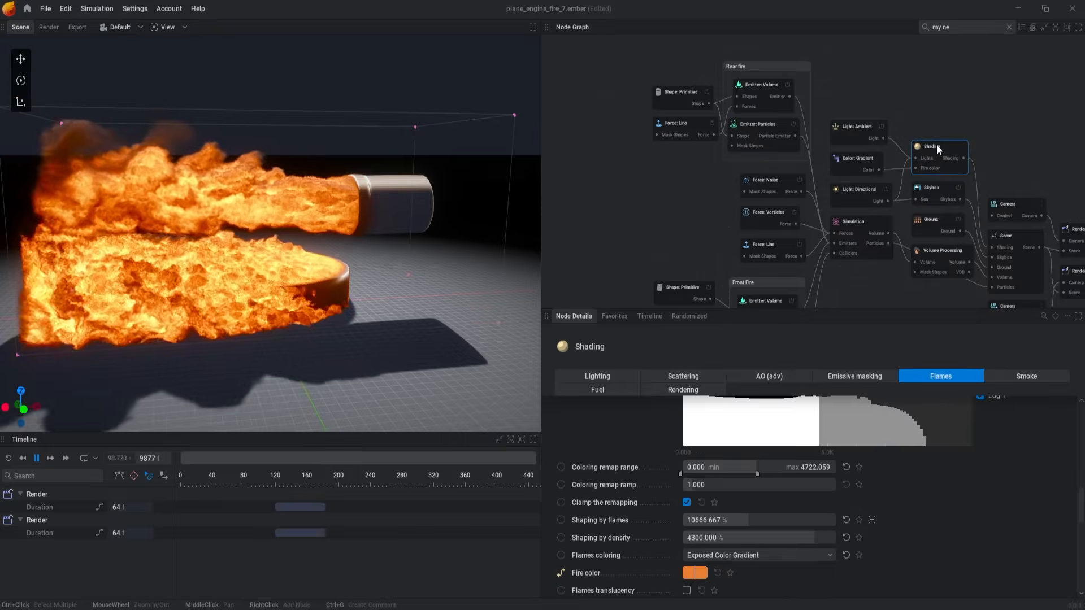
pyautogui.scroll(1, 845, 514)
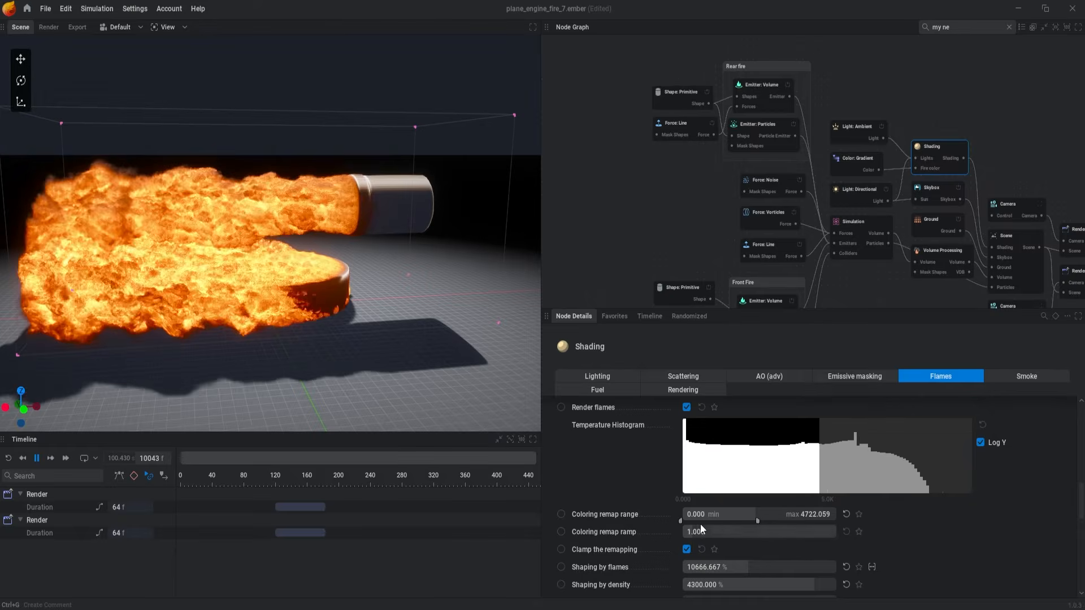
pyautogui.scroll(1, 633, 464)
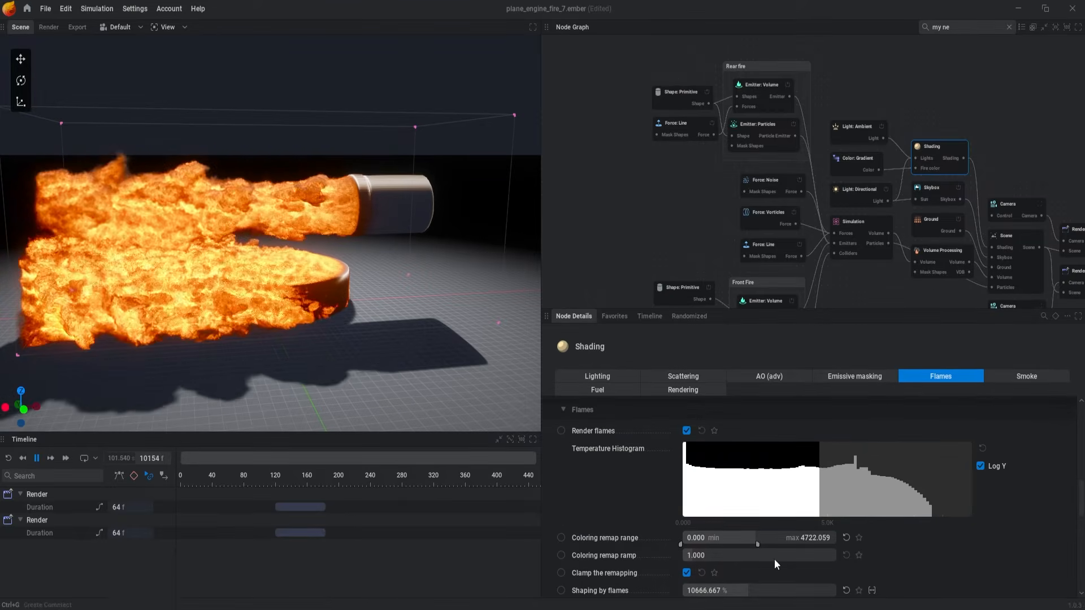
pyautogui.scroll(-1, 642, 489)
pyautogui.moveTo(756, 519); pyautogui.dragTo(729, 518)
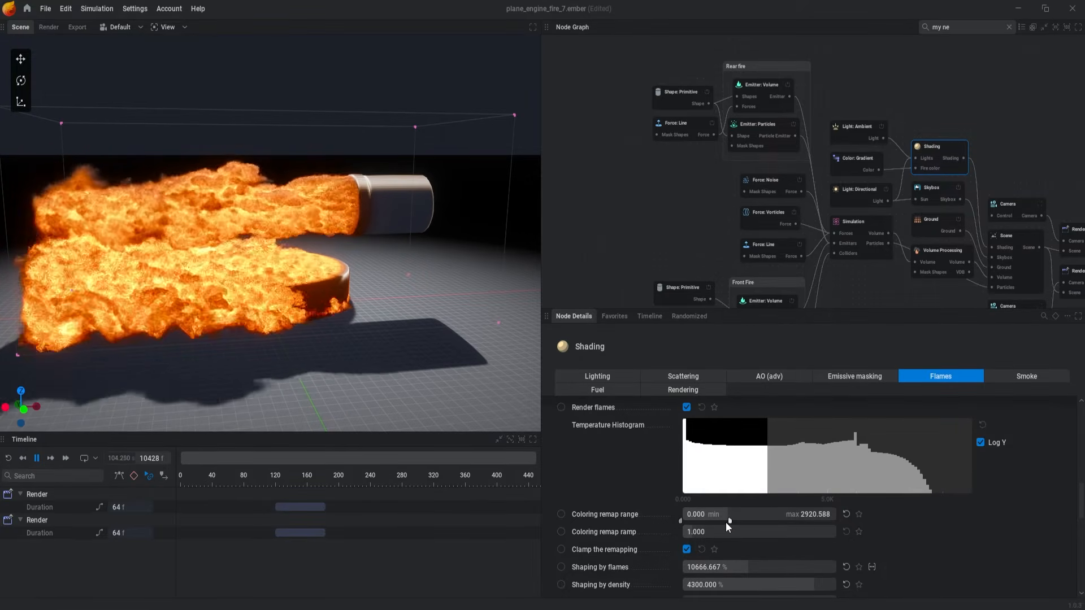
pyautogui.moveTo(727, 521); pyautogui.dragTo(816, 520)
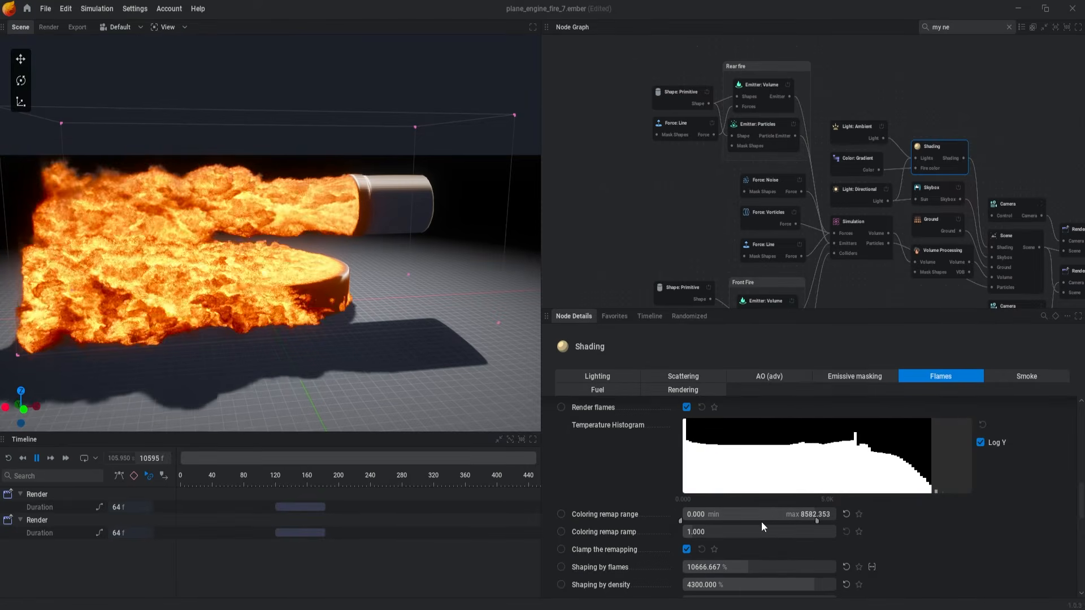
pyautogui.moveTo(680, 521); pyautogui.dragTo(718, 520)
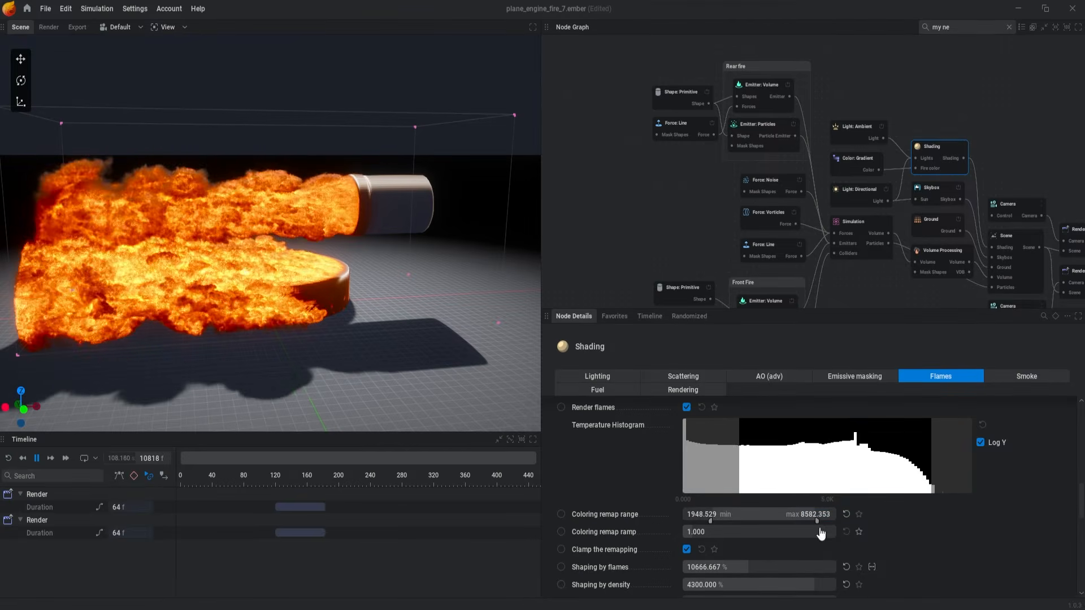
# - Enter exact Coloring remap range limits of 500 minimum and 1000 maximum
pyautogui.doubleClick(696, 514)
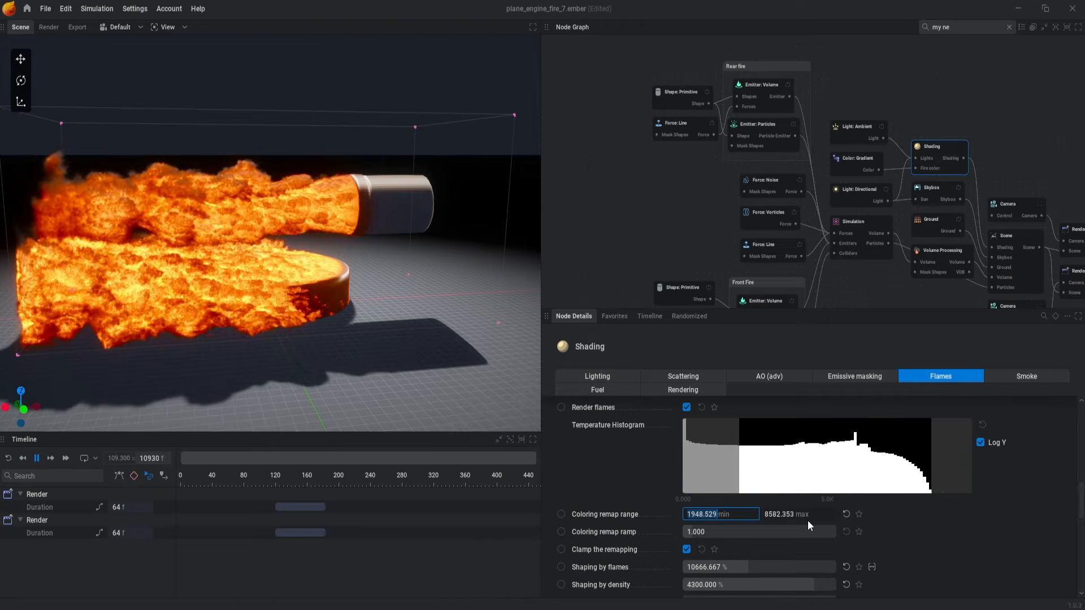
pyautogui.write('500')
pyautogui.press('Tab')
pyautogui.write('1000')
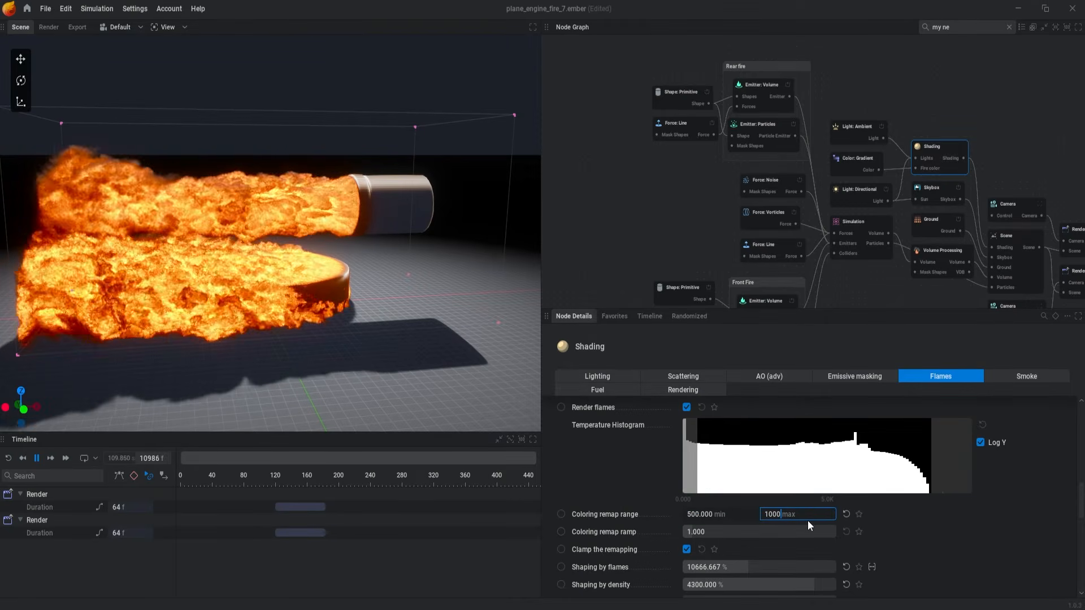
pyautogui.press('Return')
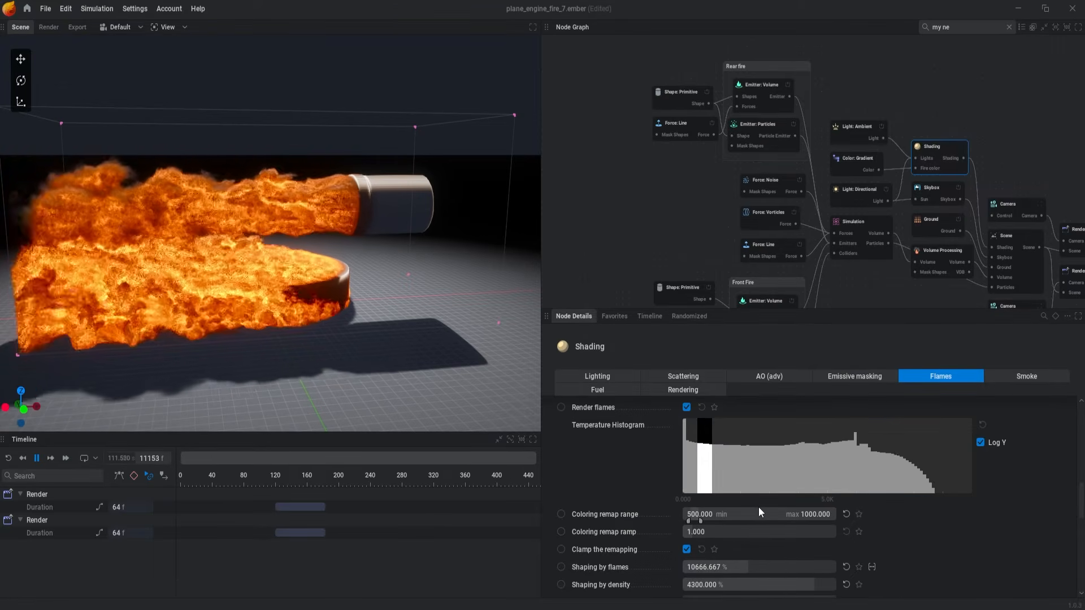
# - Widen the Coloring remap range and shift it as a whole to 1637.255 minimum and 5666.667 maximum
pyautogui.moveTo(694, 513); pyautogui.dragTo(756, 514)
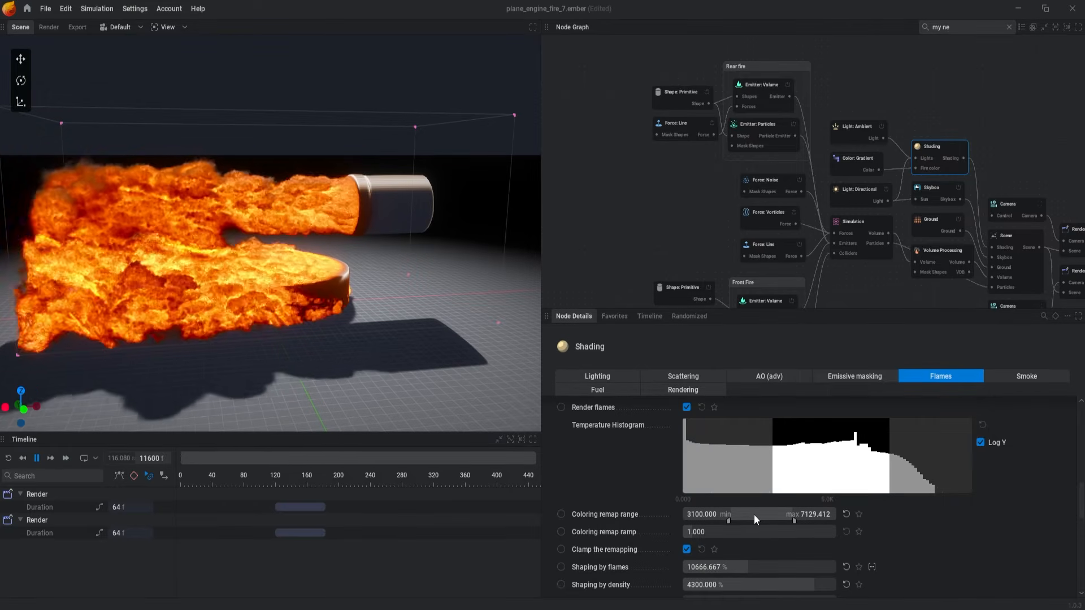
pyautogui.moveTo(736, 512); pyautogui.dragTo(715, 512)
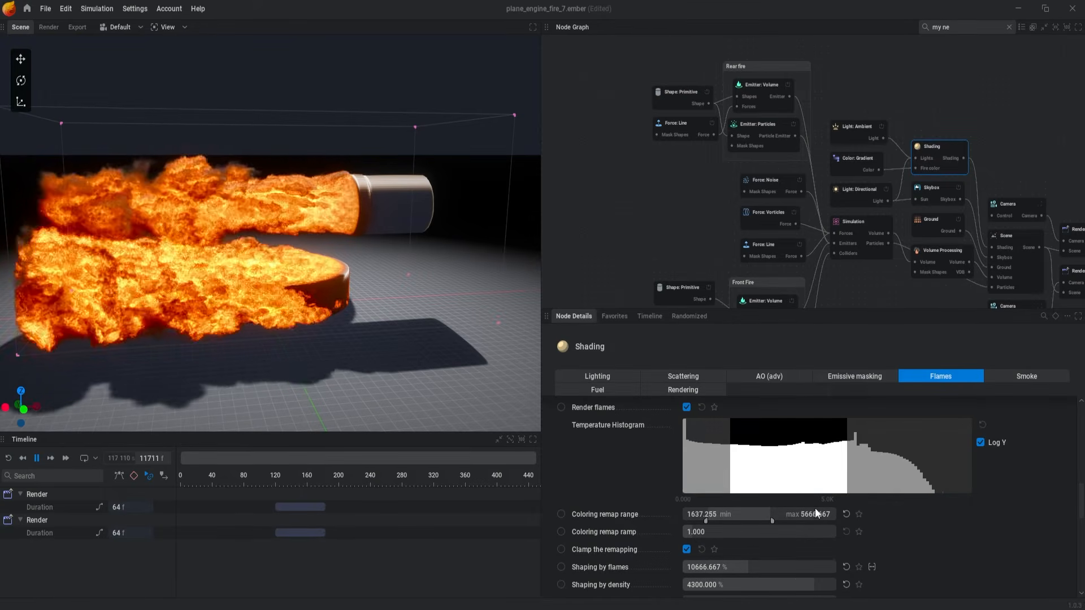
pyautogui.scroll(-4, 740, 561)
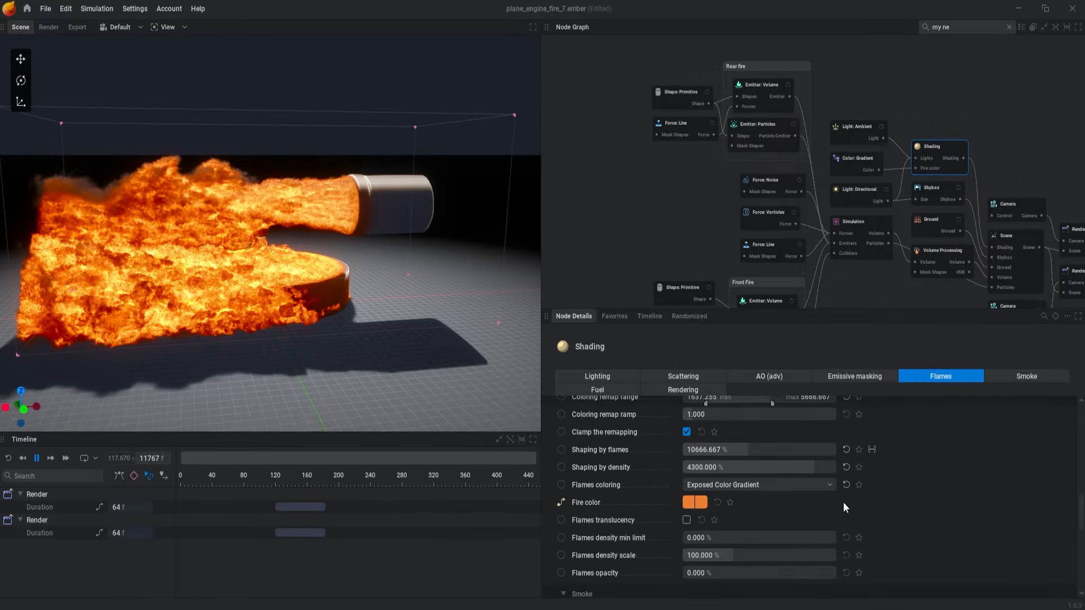
pyautogui.scroll(4, 752, 466)
# - Reopen the Plane Engine Fire 7 project from the recent projects, discarding the current edits
pyautogui.moveTo(677, 226); pyautogui.dragTo(703, 146, button='middle')
pyautogui.click(26, 8)
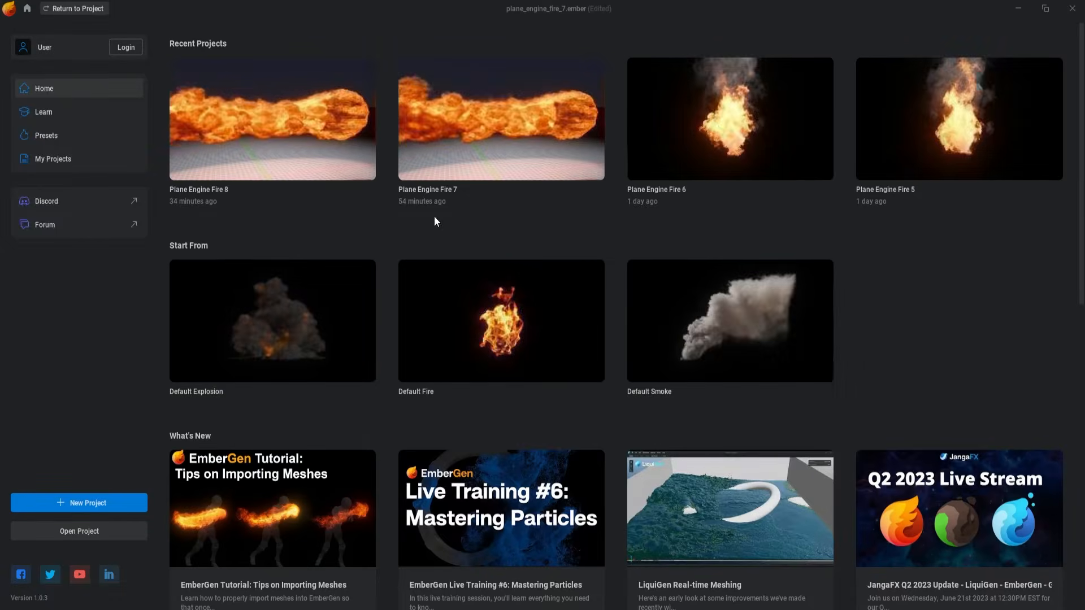
pyautogui.click(408, 120)
pyautogui.click(469, 341)
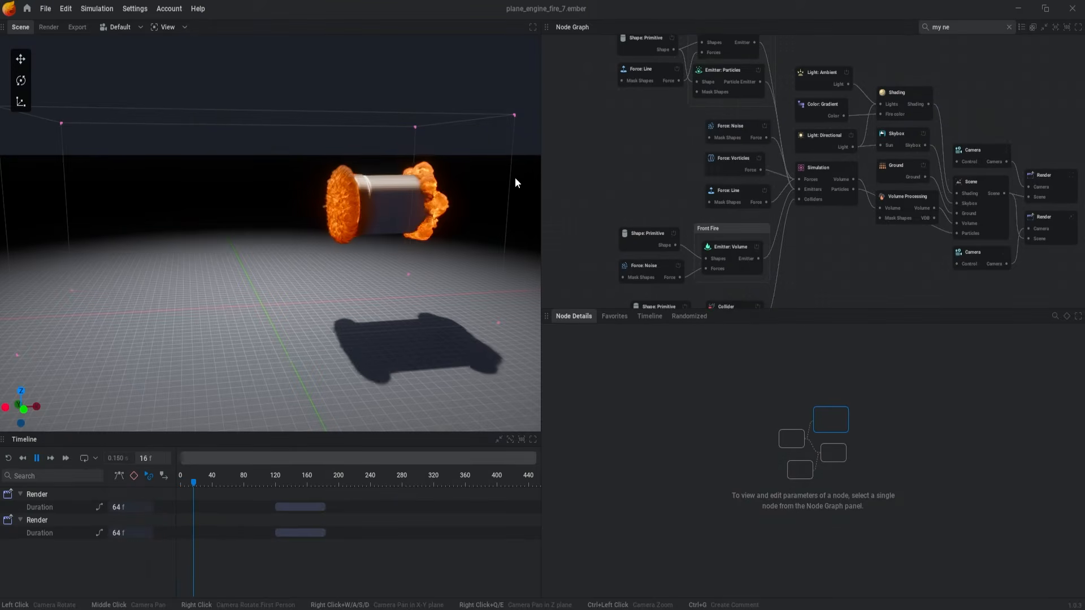
# - Switch the Position of the collider's cylinder through its keyframed and unanimated states, ending with it exposed as a node input
pyautogui.moveTo(628, 195); pyautogui.dragTo(667, 84, button='middle')
pyautogui.click(685, 198)
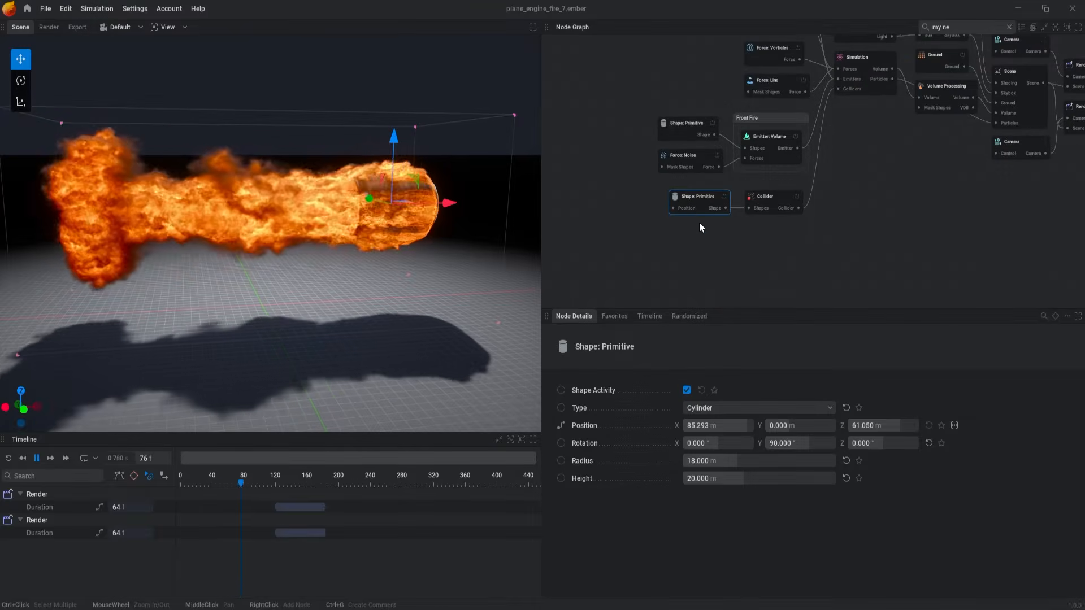
pyautogui.click(561, 426)
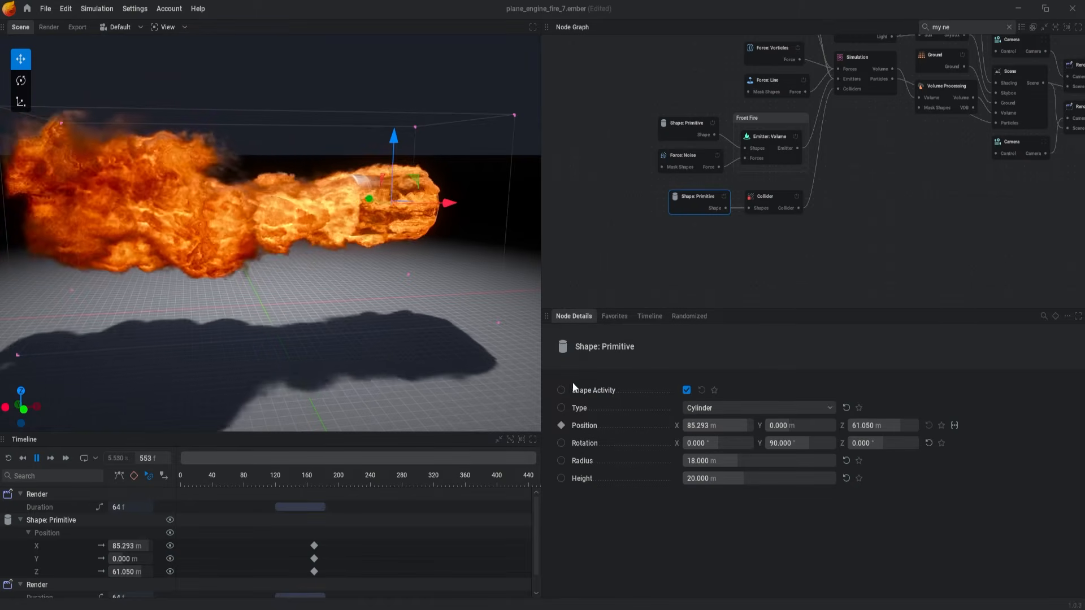
pyautogui.click(562, 425)
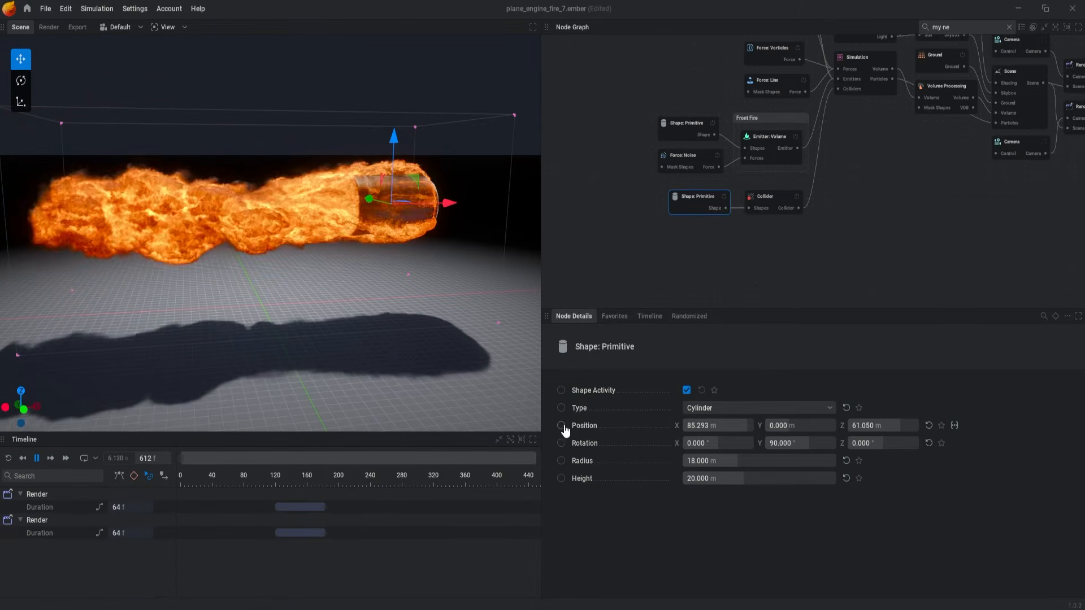
pyautogui.click(562, 426)
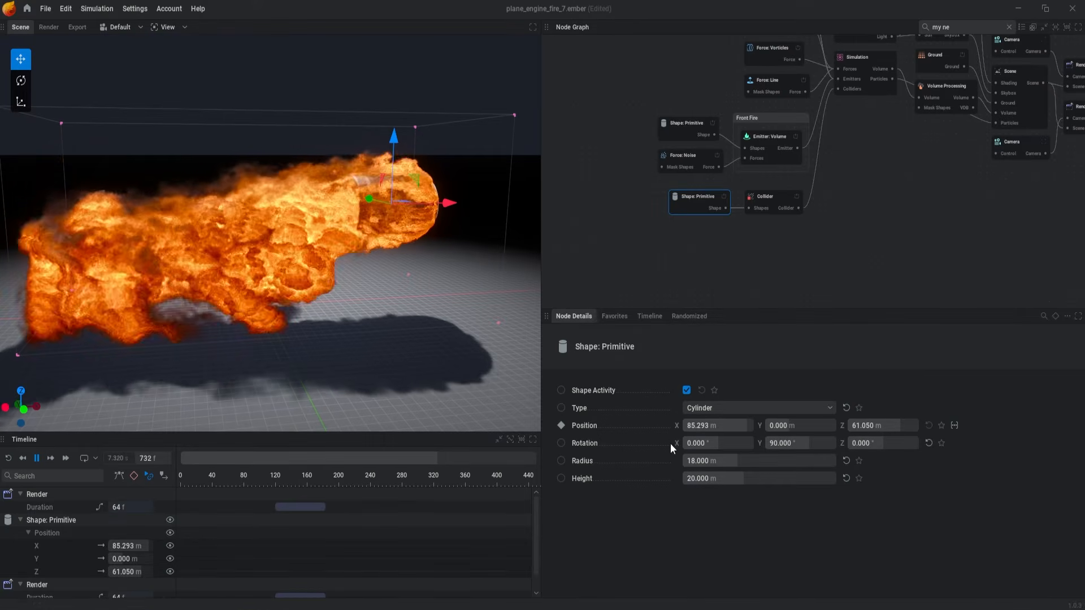
pyautogui.click(562, 425)
# - Connect a new Mod: Oscillator to the collider cylinder's Position input and set Waveform X and Waveform Y to Noise
pyautogui.scroll(4, 679, 204)
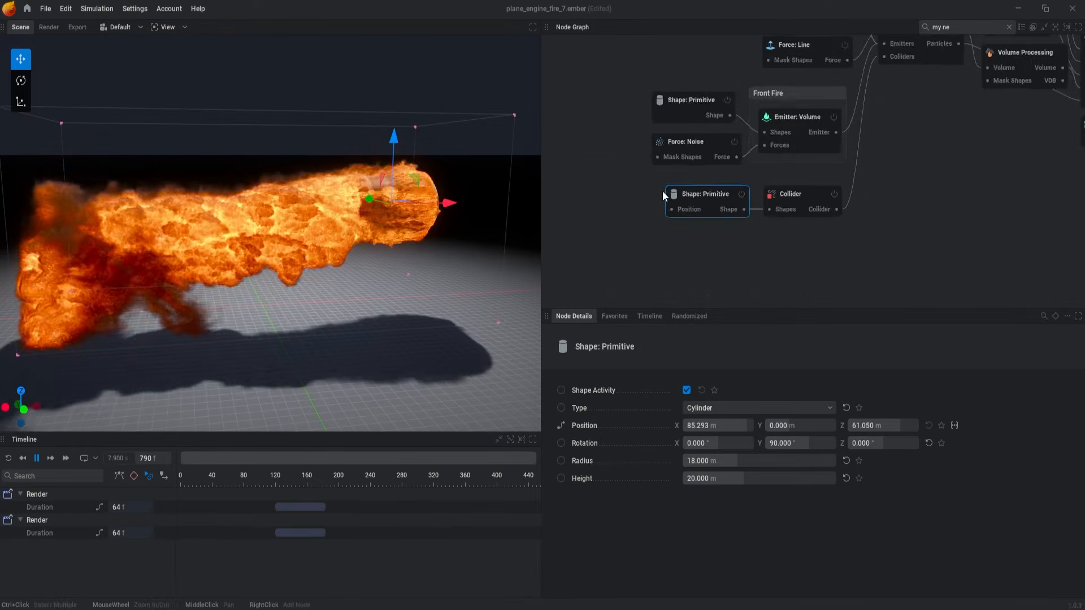
pyautogui.moveTo(670, 211); pyautogui.dragTo(594, 163)
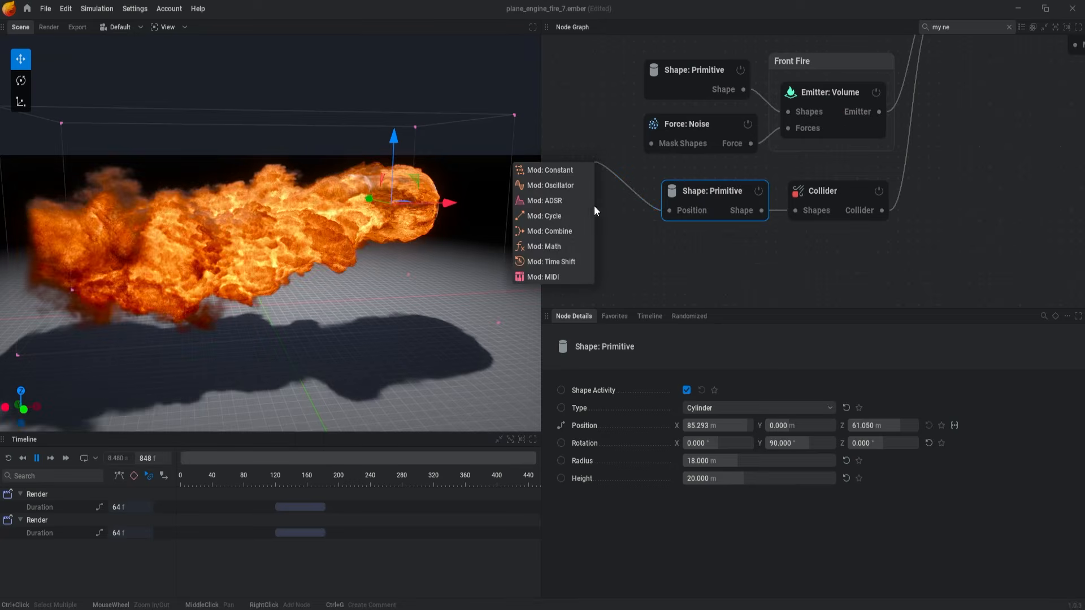
pyautogui.click(565, 185)
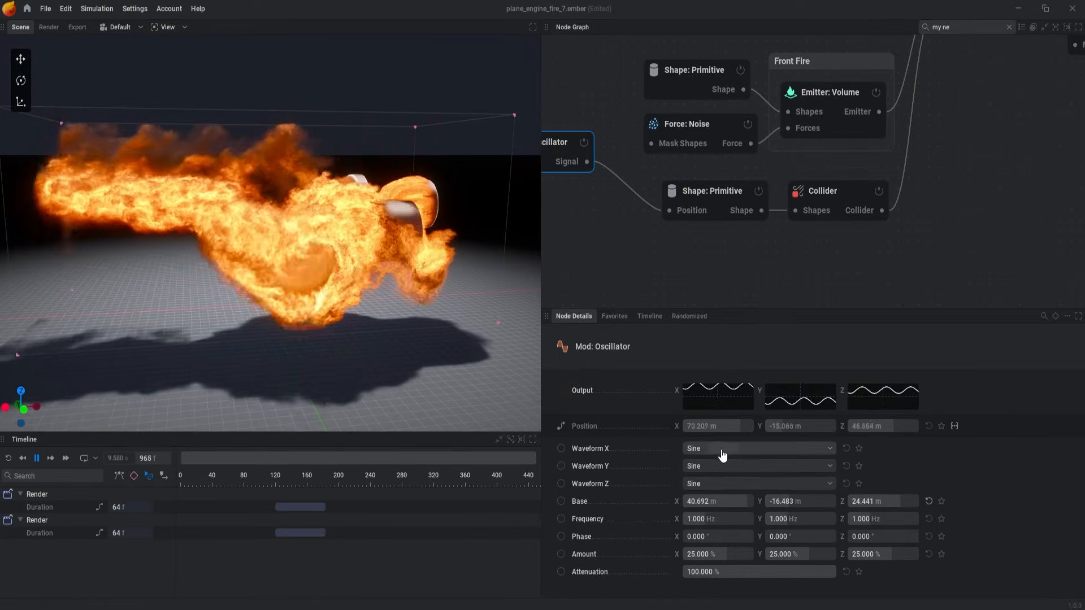
pyautogui.click(720, 448)
pyautogui.click(713, 372)
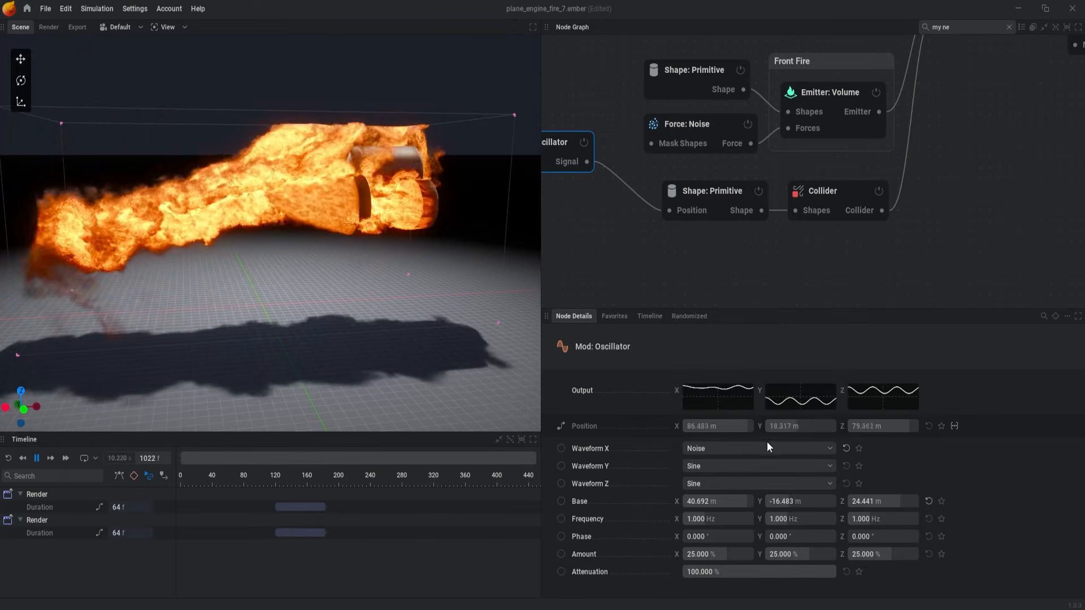
pyautogui.click(719, 467)
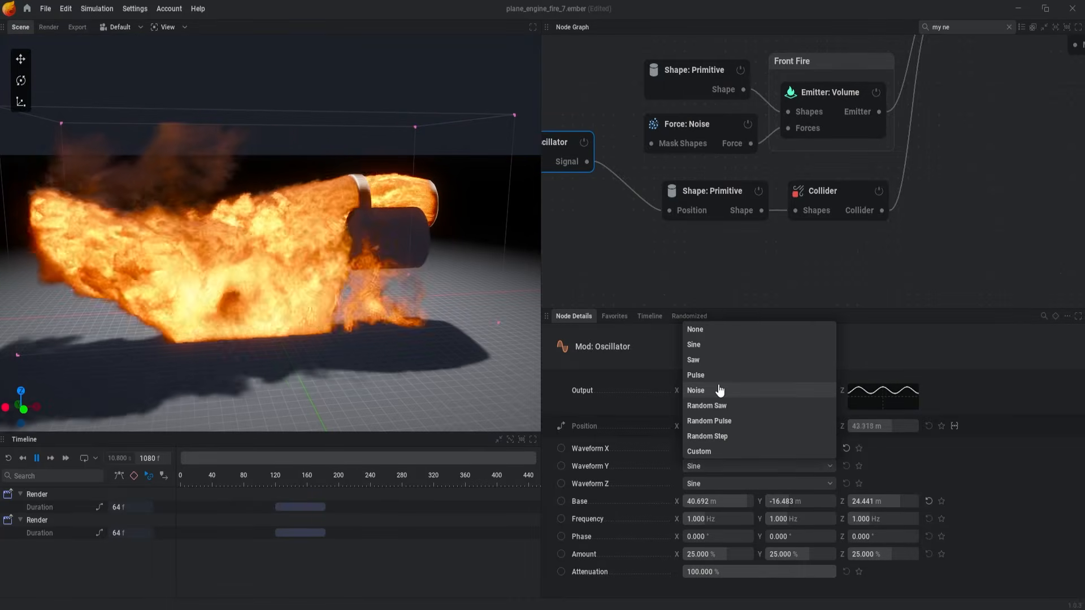
pyautogui.click(719, 389)
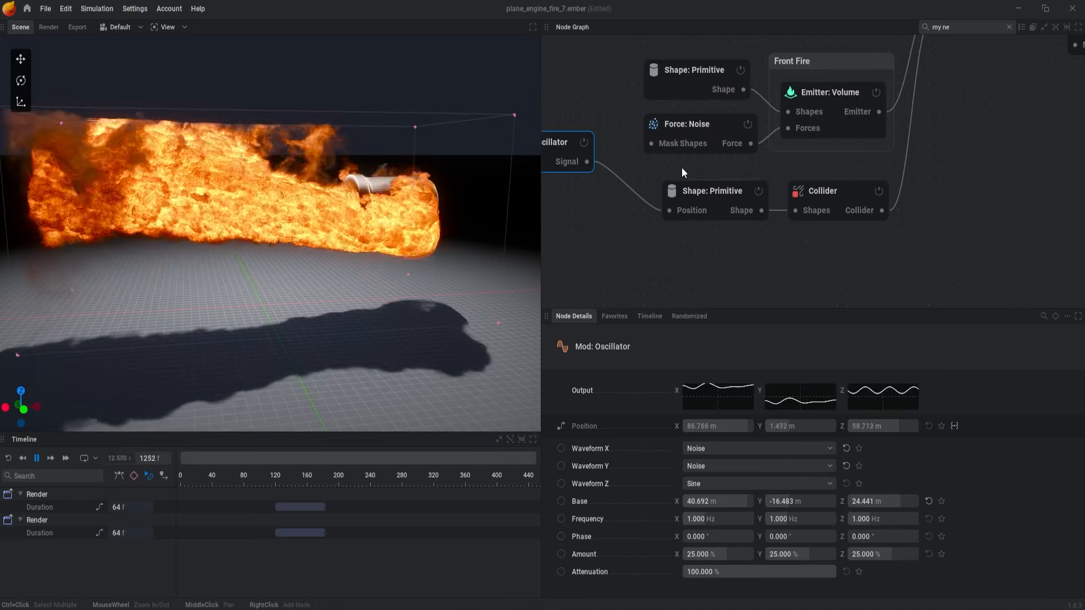
# - Place the Mod: Oscillator node beside the collider's Shape: Primitive node, and then delete the oscillator
pyautogui.moveTo(648, 182); pyautogui.dragTo(684, 209, button='middle')
pyautogui.moveTo(588, 192); pyautogui.dragTo(610, 227)
pyautogui.moveTo(748, 217); pyautogui.dragTo(728, 203)
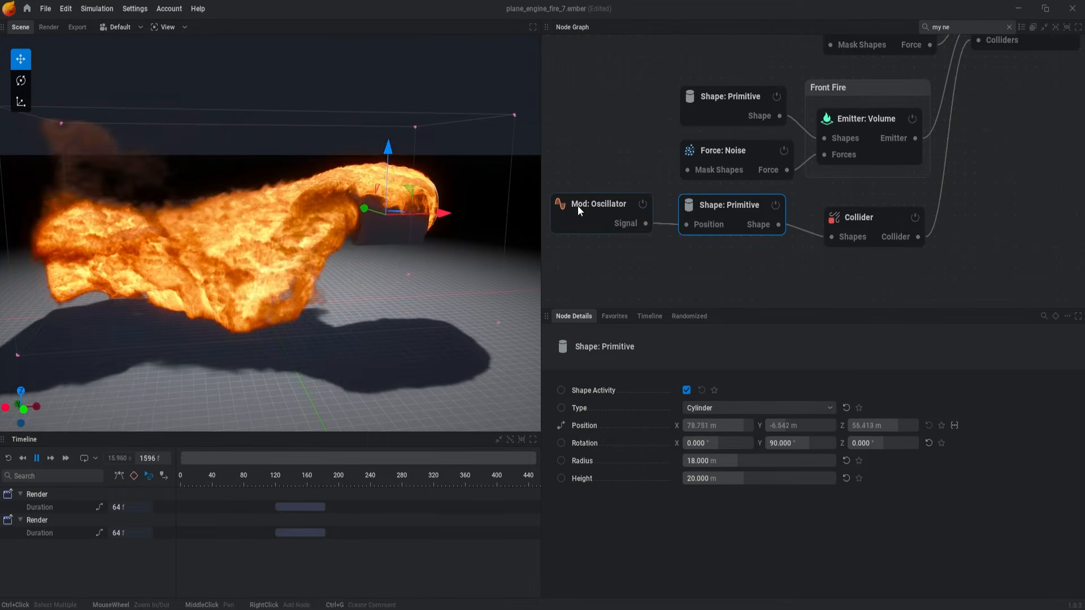
pyautogui.click(603, 209)
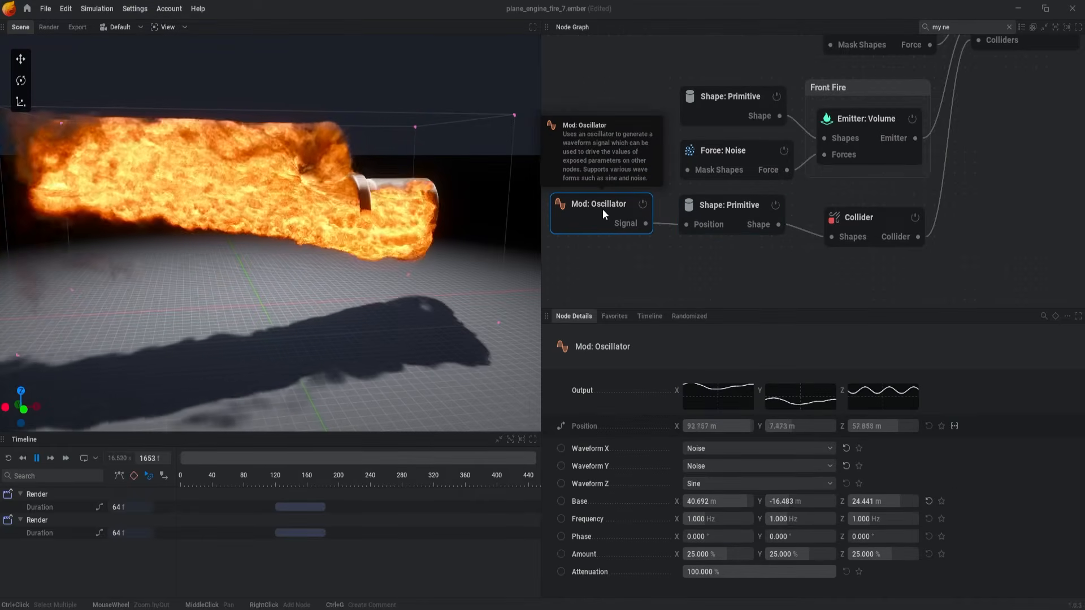
pyautogui.press('Delete')
# - Stop exposing the collider cylinder's Position, move its node closer to the Collider, and reset the Position to 0 m on all axes
pyautogui.moveTo(716, 224); pyautogui.dragTo(718, 245)
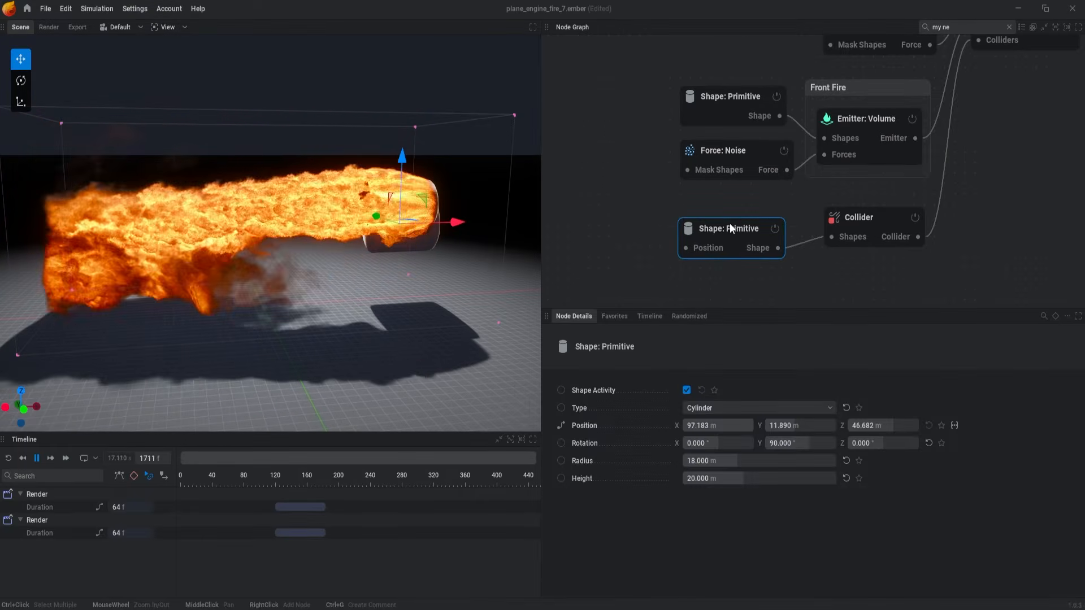
pyautogui.click(561, 426)
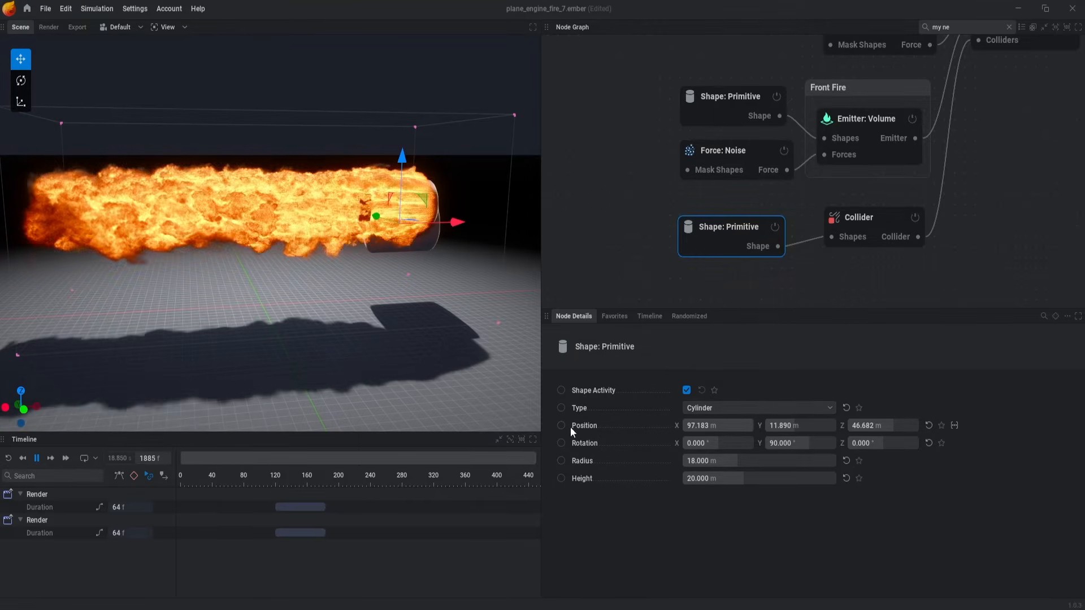
pyautogui.moveTo(712, 239); pyautogui.dragTo(728, 240)
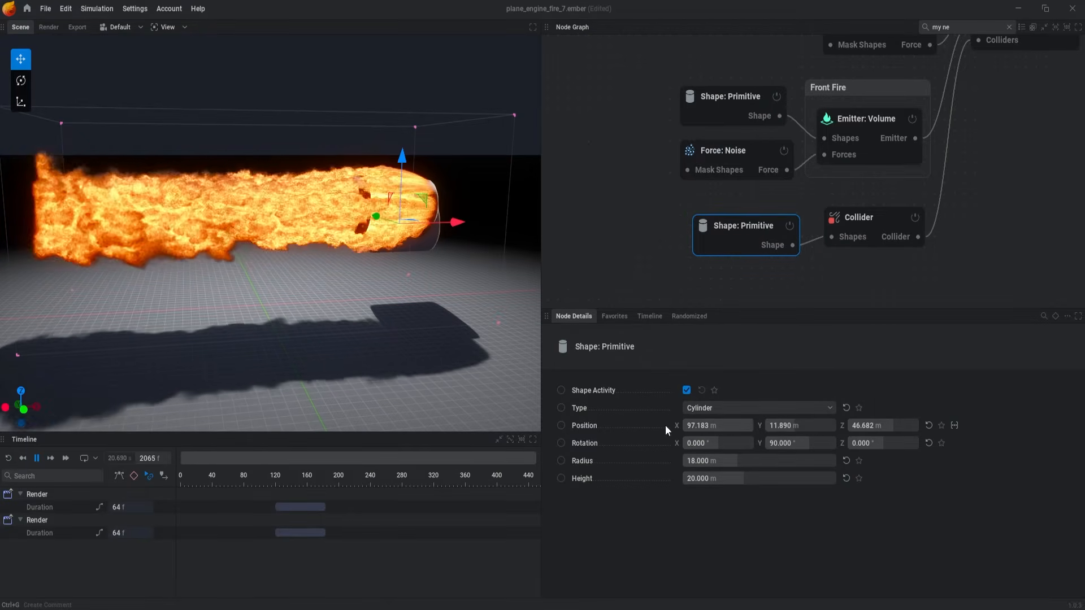
pyautogui.click(929, 426)
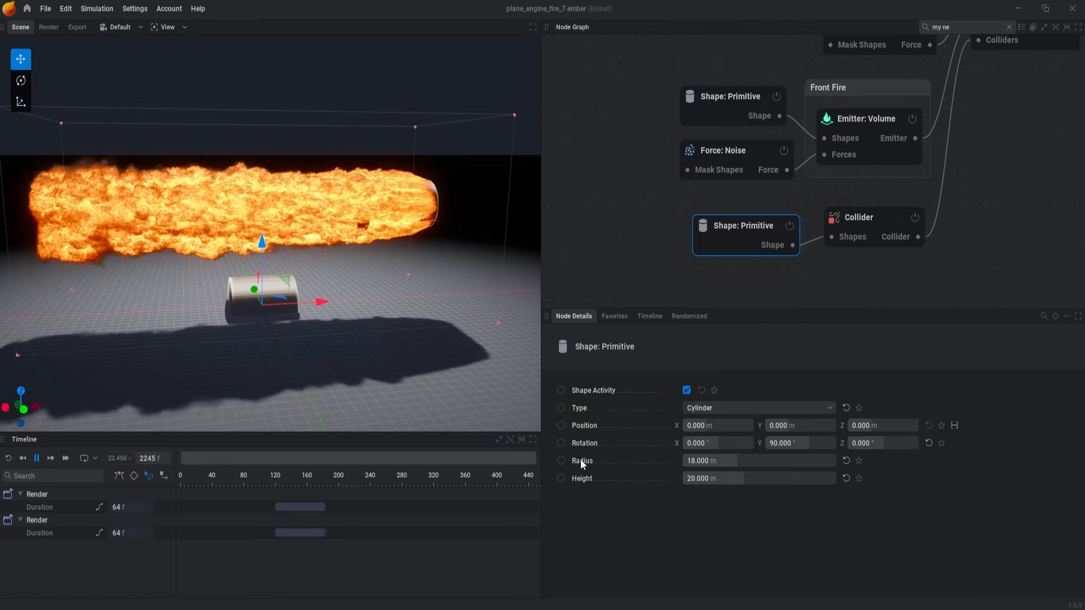
pyautogui.moveTo(982, 155); pyautogui.dragTo(879, 209, button='middle')
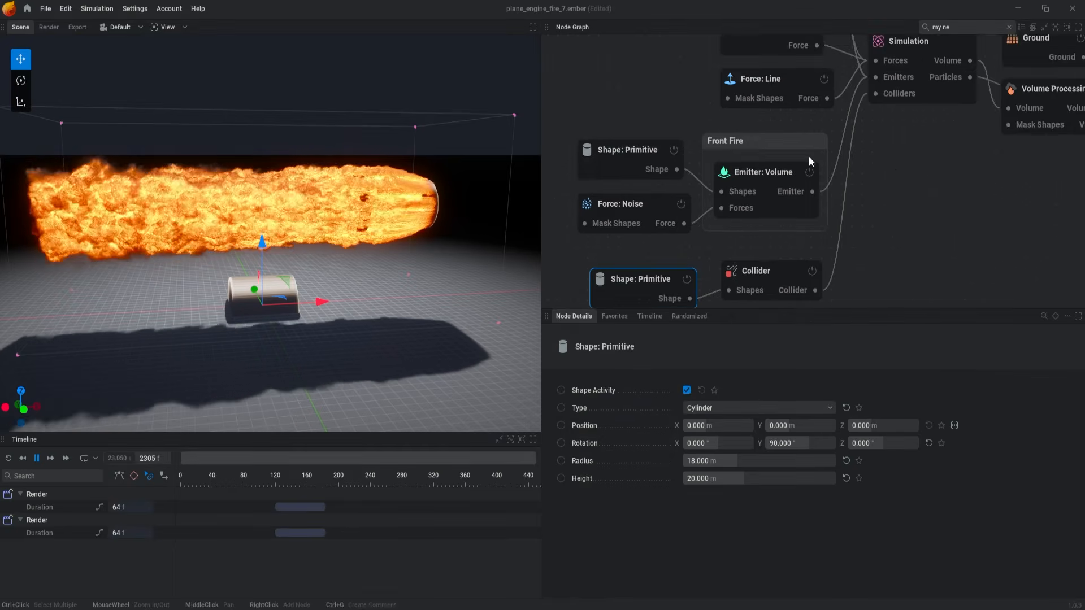
# - Display the Simulation node's Vorticity parameters and look over the available help resources
pyautogui.click(796, 170)
pyautogui.moveTo(912, 137); pyautogui.dragTo(840, 191, button='middle')
pyautogui.click(847, 98)
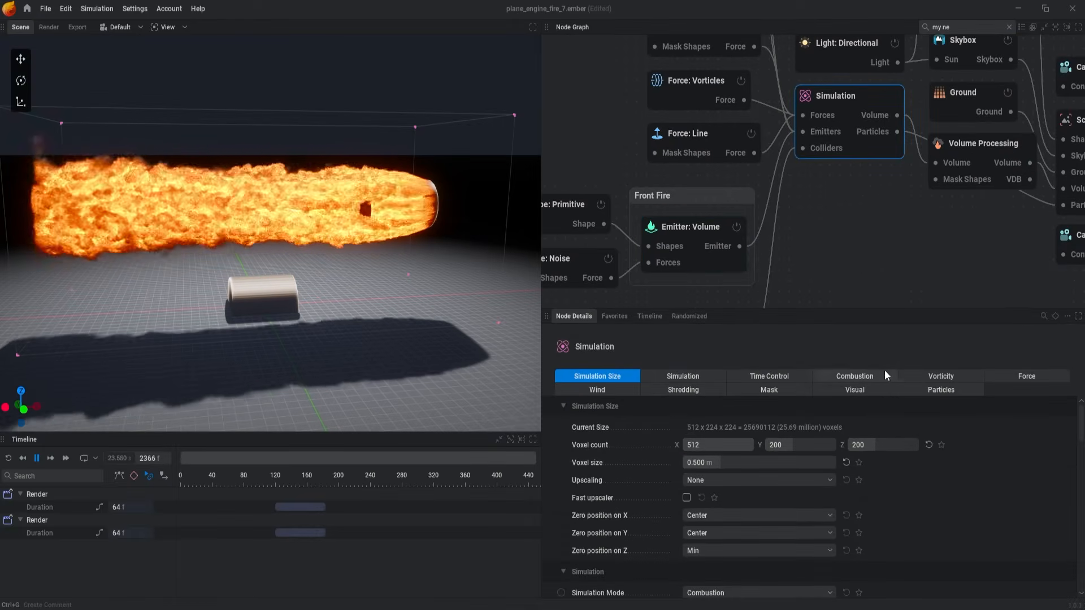
pyautogui.click(915, 376)
pyautogui.moveTo(598, 442)
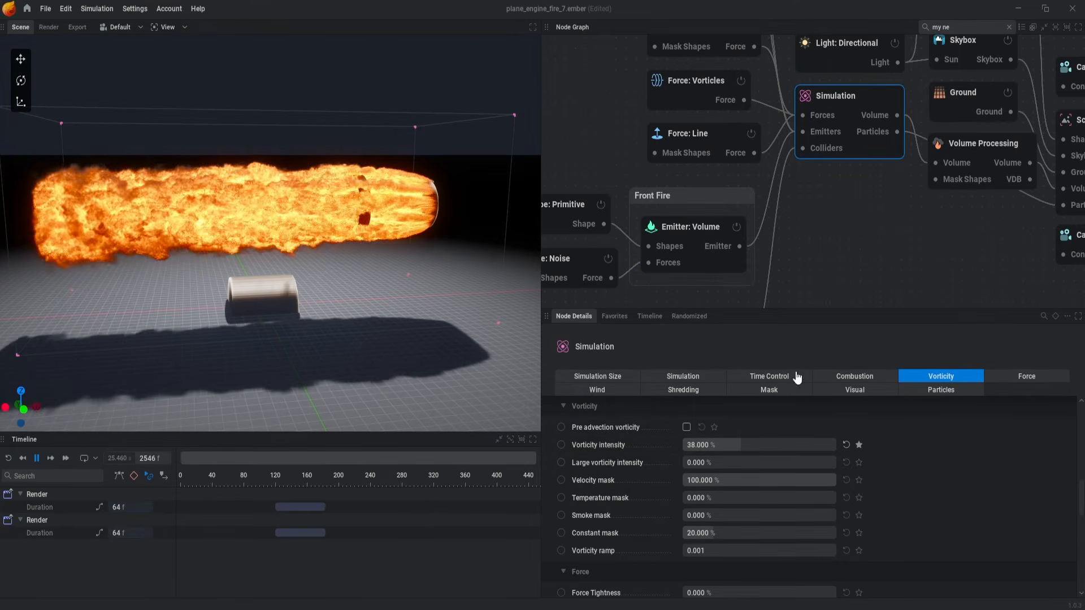
pyautogui.moveTo(823, 214); pyautogui.dragTo(893, 199, button='middle')
pyautogui.click(197, 8)
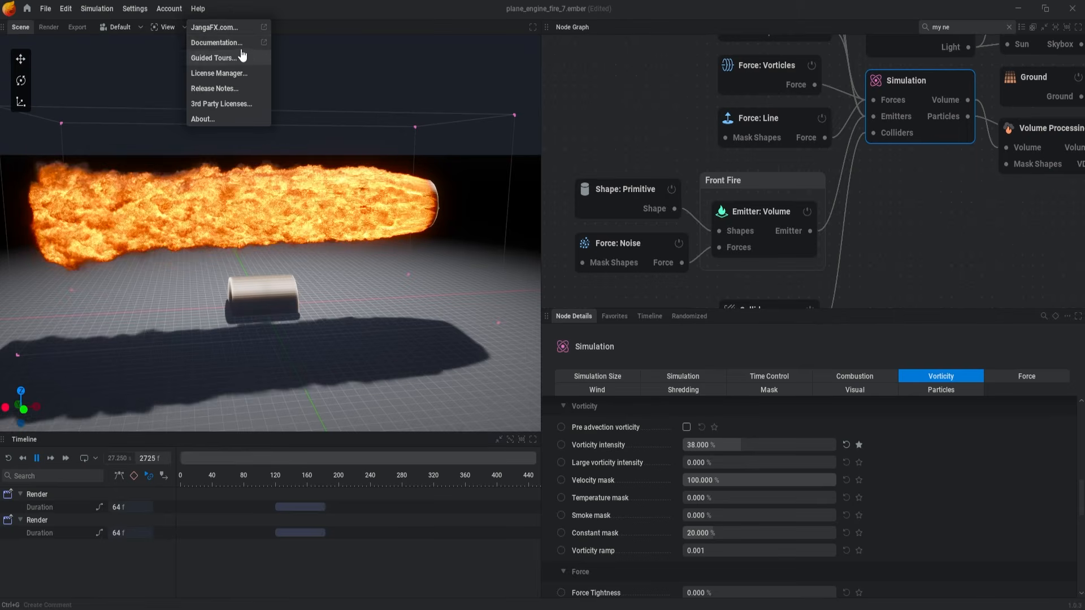
pyautogui.moveTo(678, 127); pyautogui.dragTo(690, 121, button='middle')
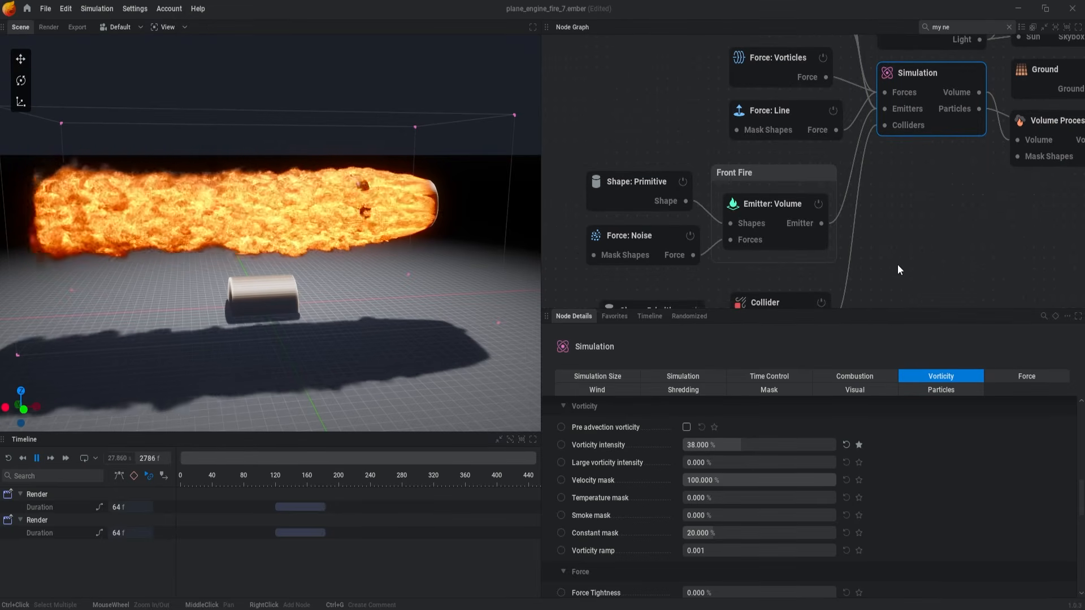
# - Mark the collider cylinder's Shape Activity, Rotation and Height as favorites and display the list of favorite parameters
pyautogui.moveTo(897, 263); pyautogui.dragTo(914, 170, button='middle')
pyautogui.scroll(-1, 860, 282)
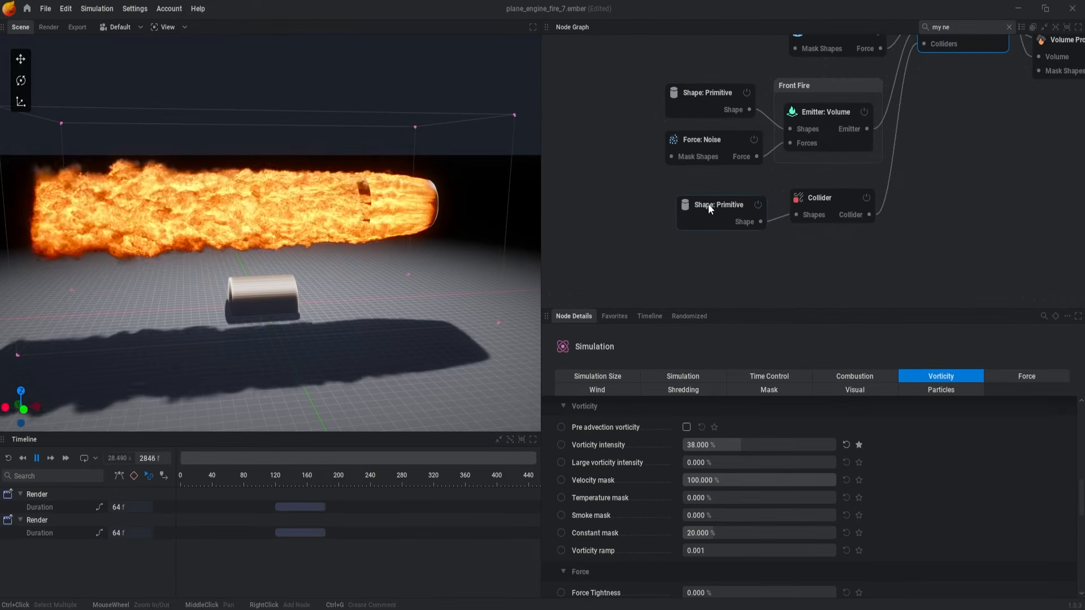
pyautogui.click(707, 206)
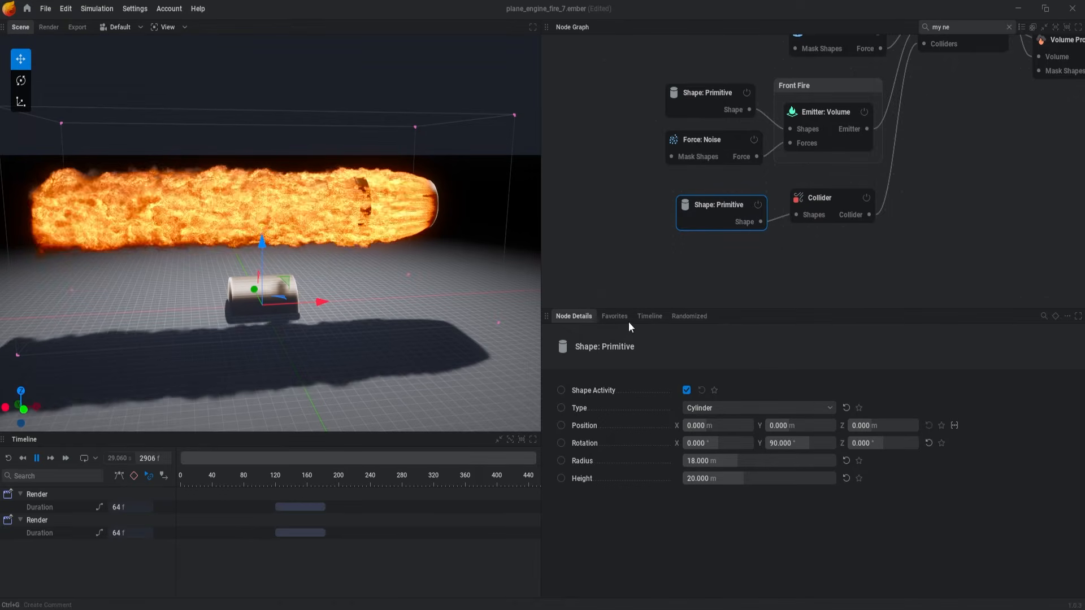
pyautogui.click(615, 316)
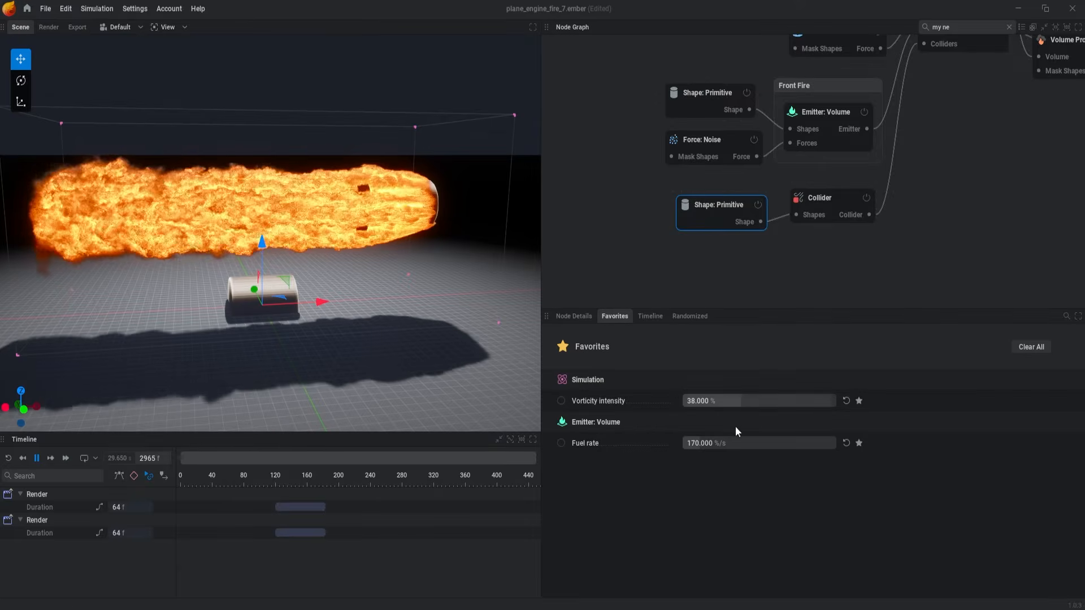
pyautogui.click(574, 316)
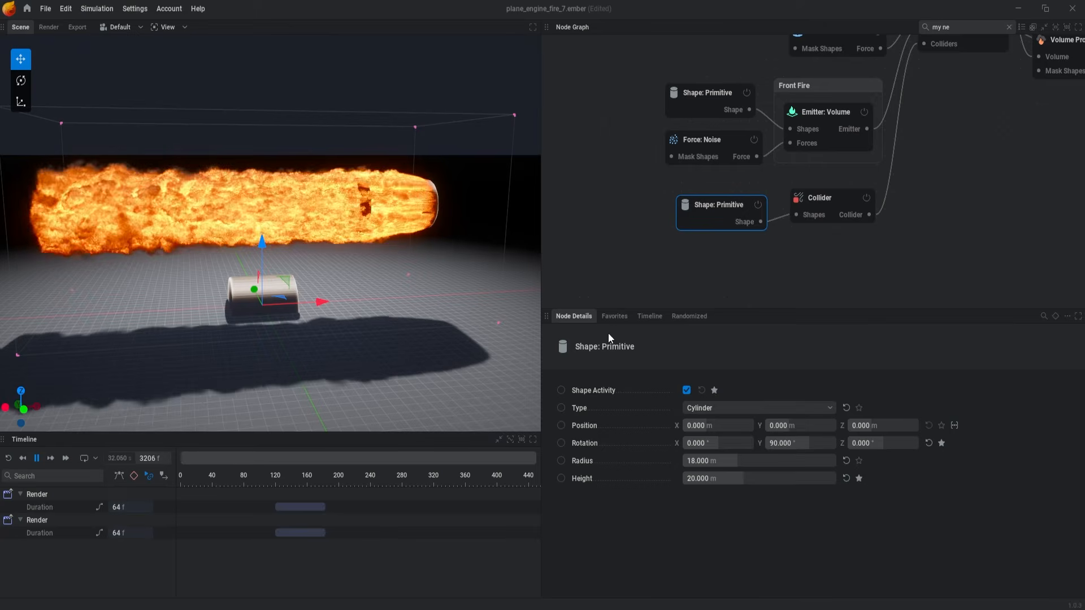
pyautogui.click(616, 316)
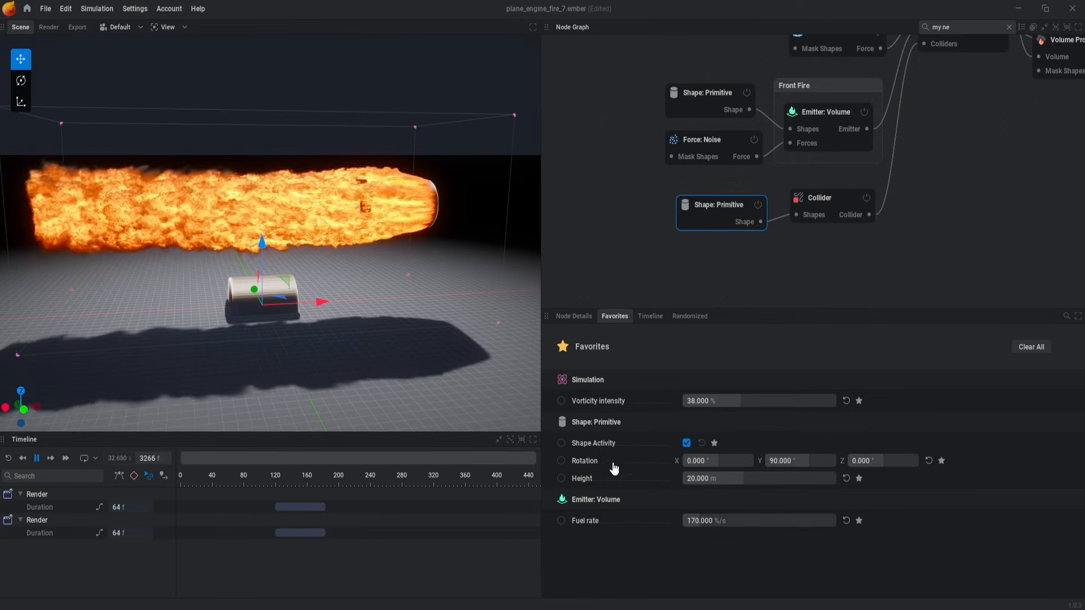
pyautogui.rightClick(589, 443)
pyautogui.click(574, 442)
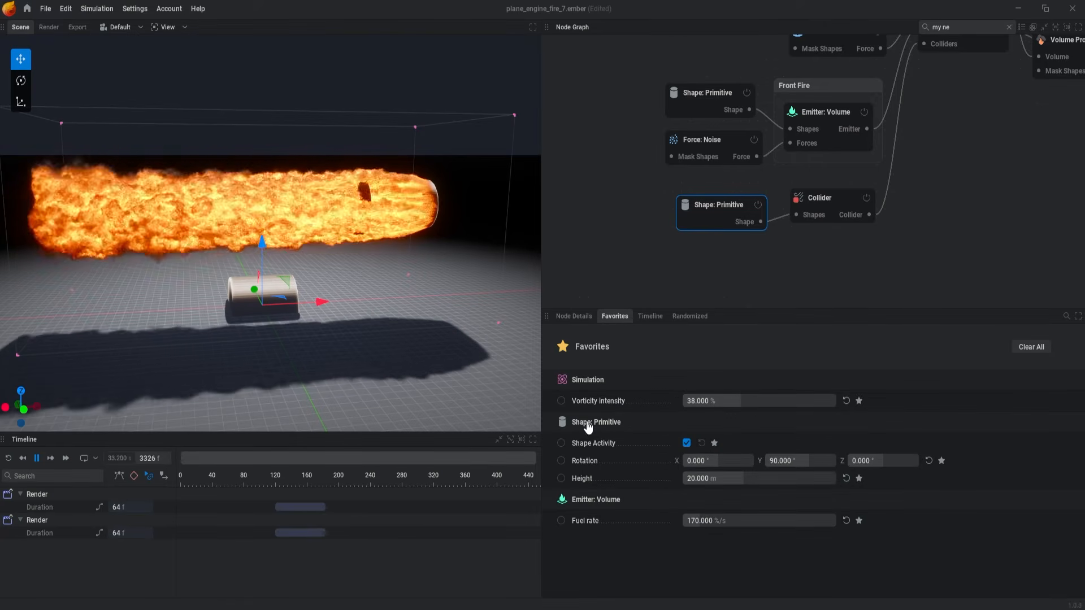
# - Go from the favorites list to the details of the Shape: Primitive, Simulation and Emitter: Volume nodes, returning to the list each time
pyautogui.click(605, 424)
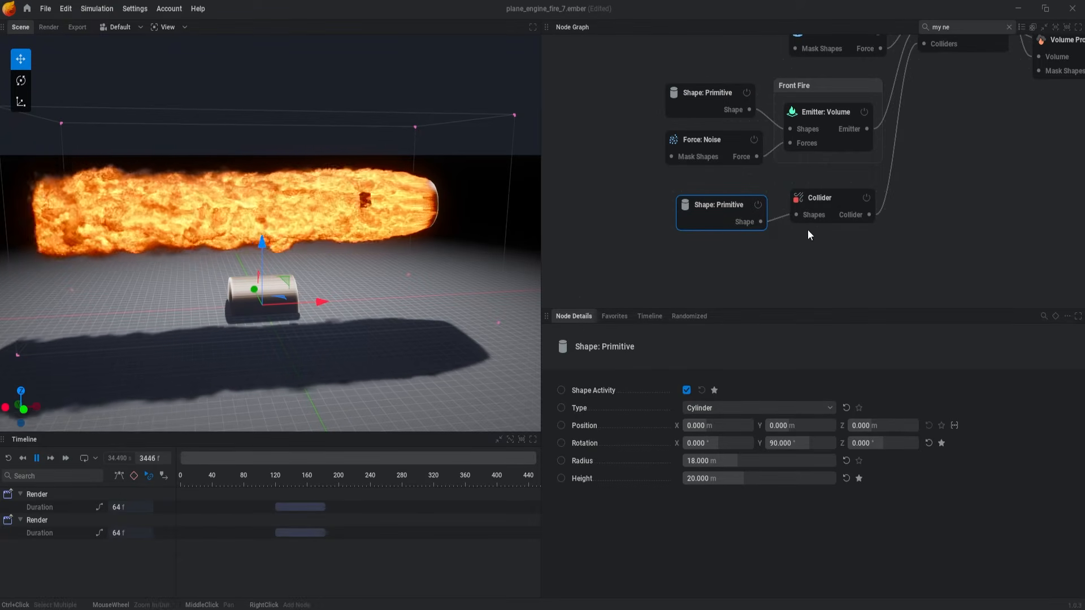
pyautogui.click(614, 317)
pyautogui.click(577, 382)
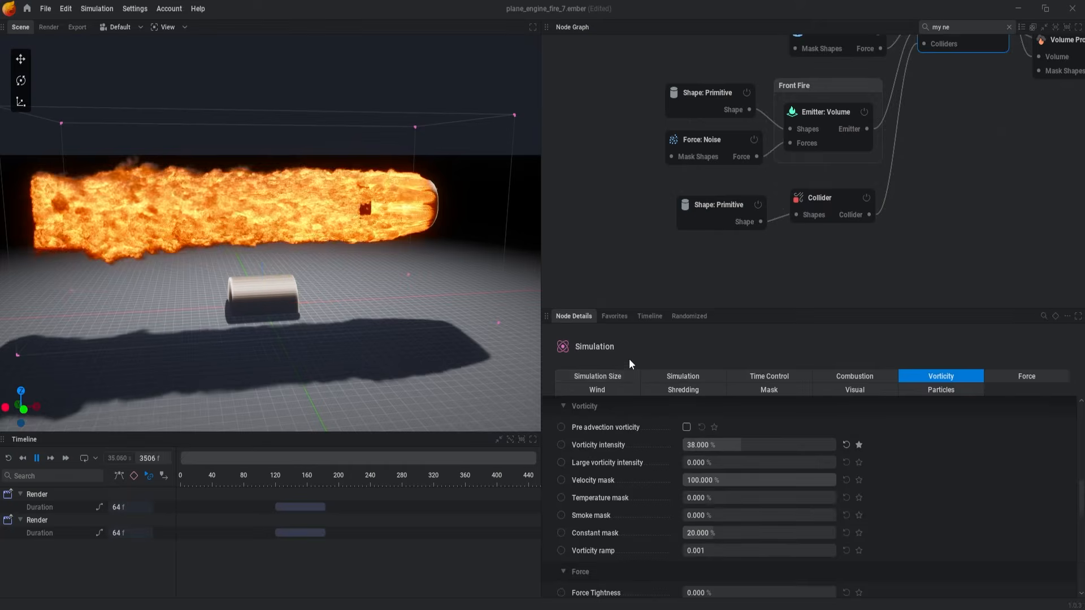
pyautogui.click(615, 318)
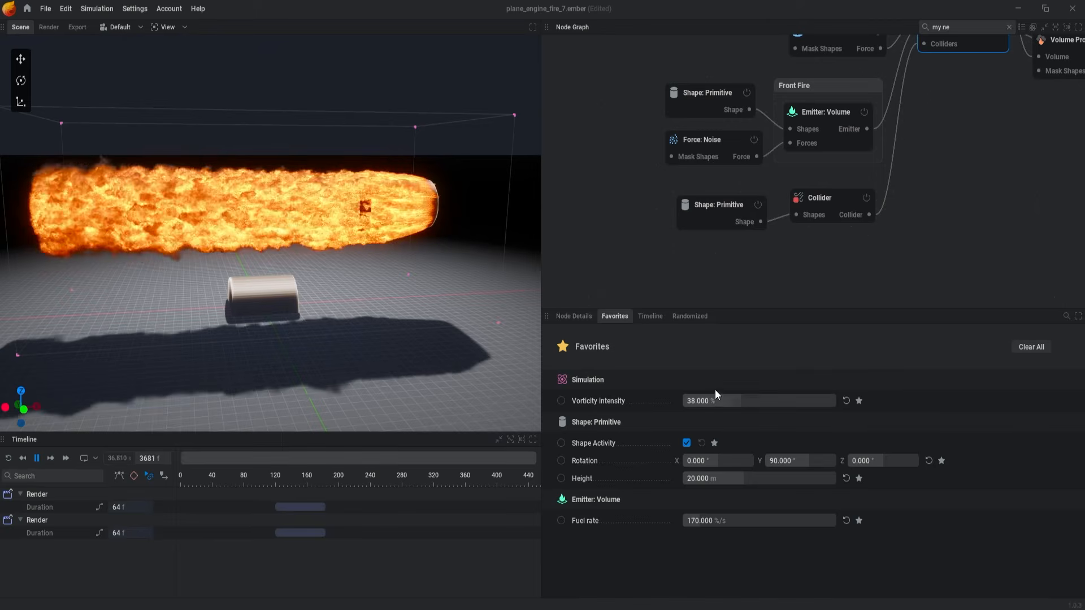
pyautogui.click(606, 504)
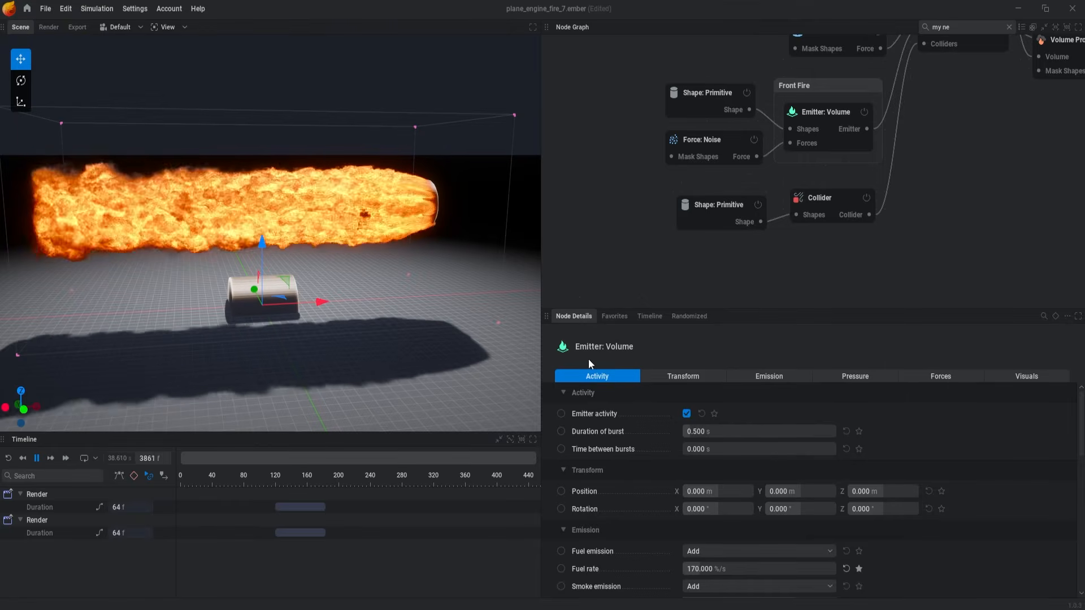
pyautogui.click(615, 317)
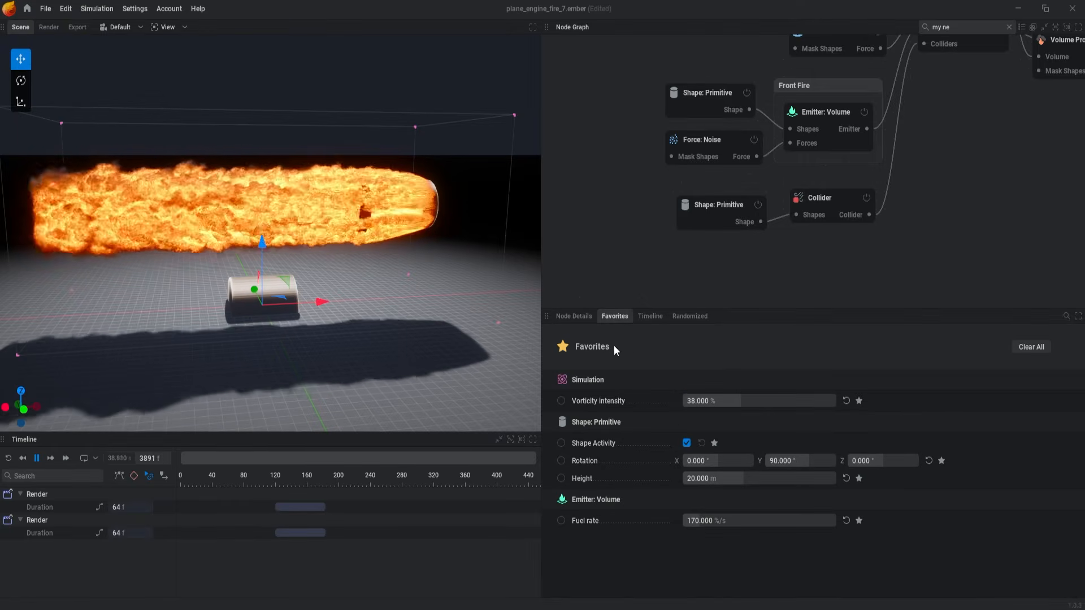
# - Examine the list of timeline-controlled parameters and the list of randomized parameters
pyautogui.click(650, 316)
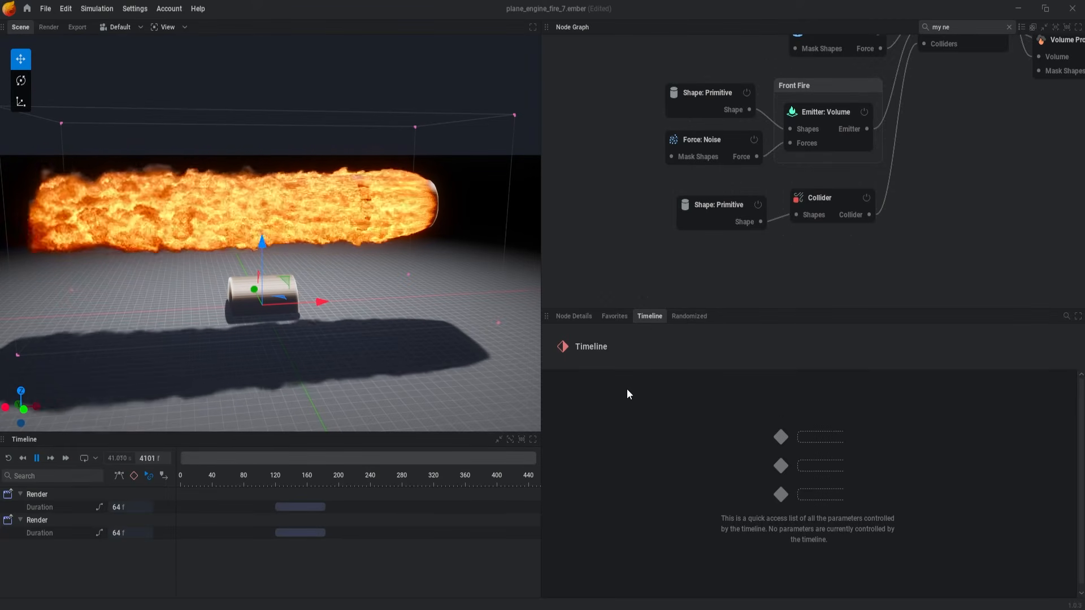
pyautogui.click(703, 316)
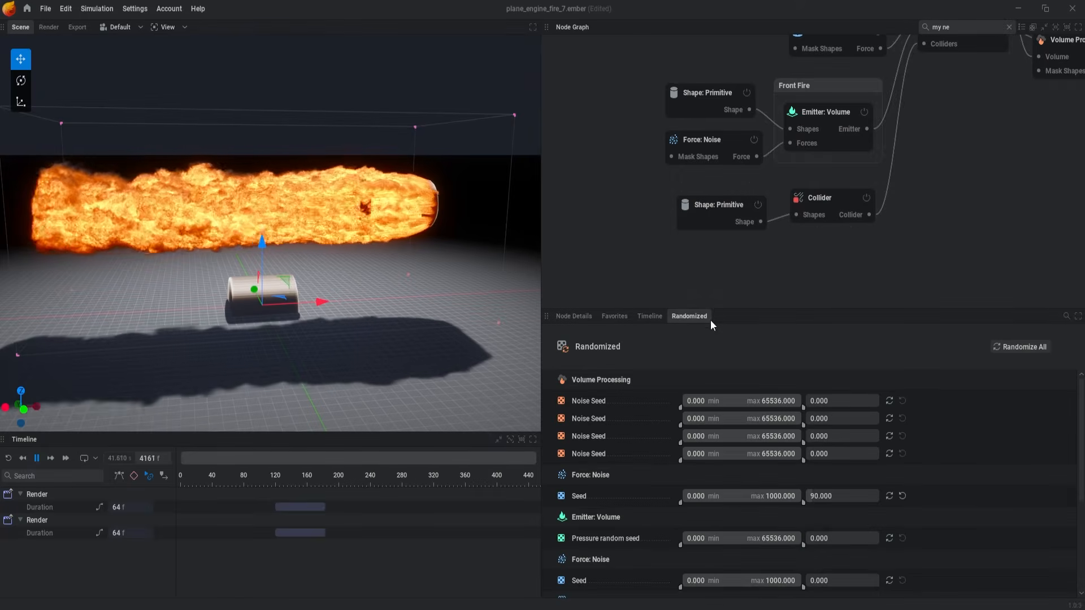
pyautogui.scroll(-1, 736, 378)
pyautogui.scroll(2, 711, 231)
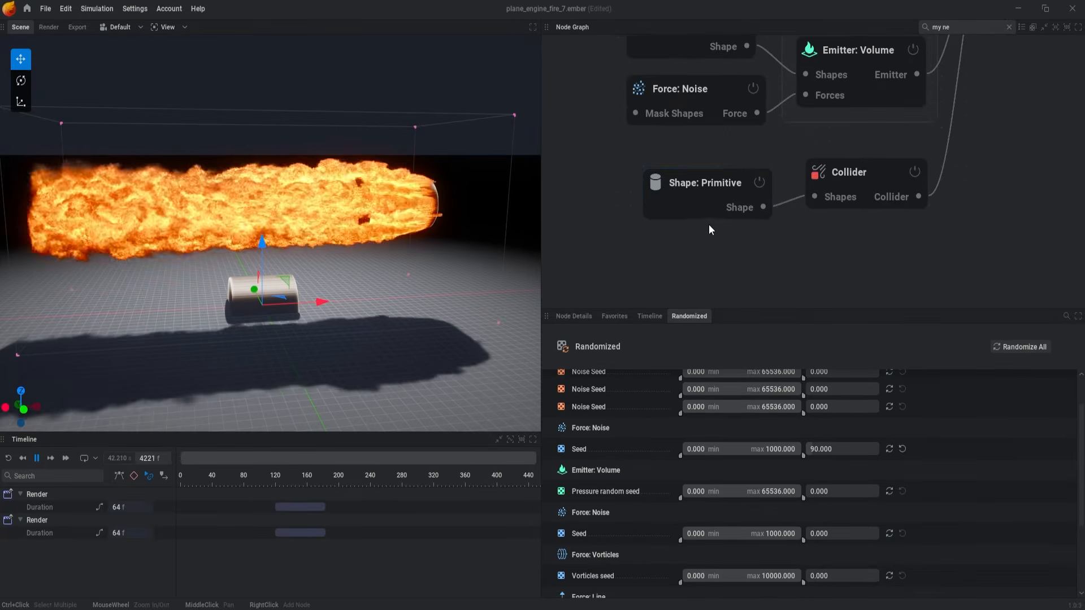
pyautogui.scroll(-5, 633, 568)
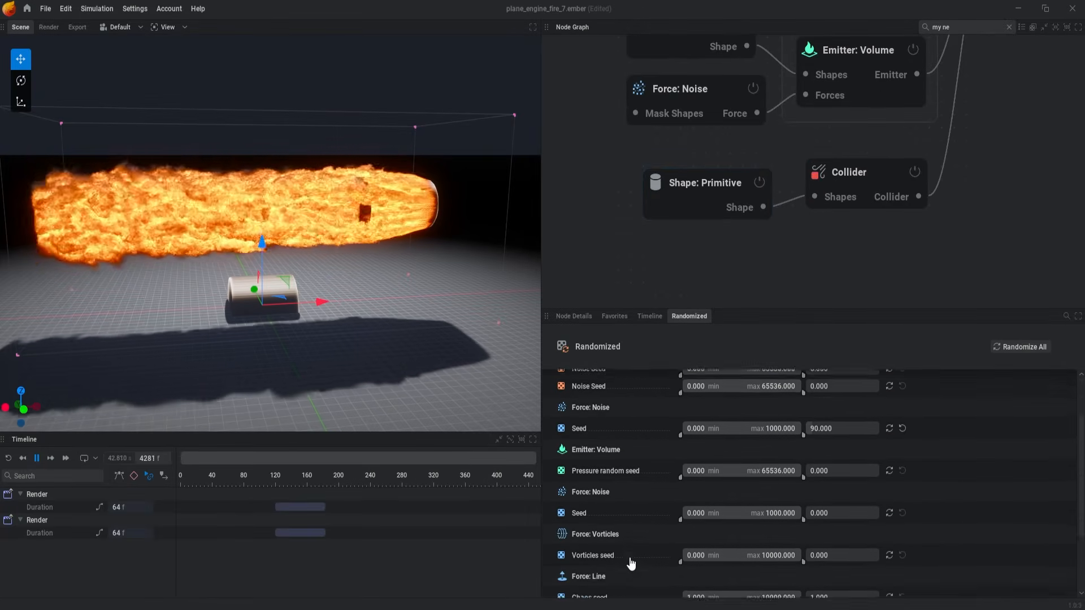
# - Try randomizing the Emitter: Volume's Time between bursts, and review the noise, pressure, vorticles and chaos seeds in the randomized list
pyautogui.click(574, 316)
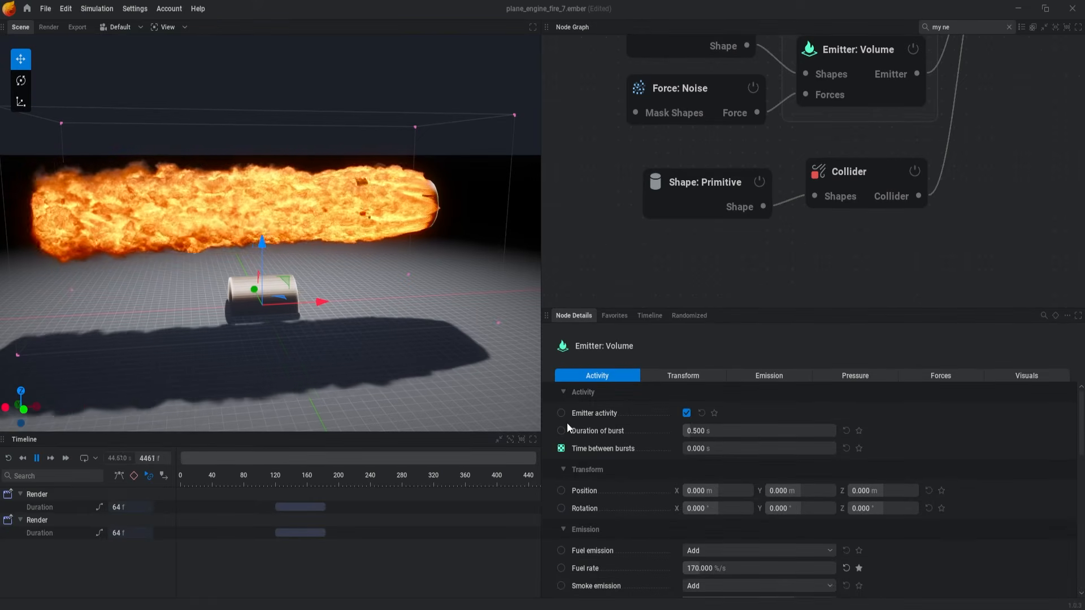
pyautogui.click(687, 316)
pyautogui.scroll(-1, 775, 472)
pyautogui.scroll(5, 752, 496)
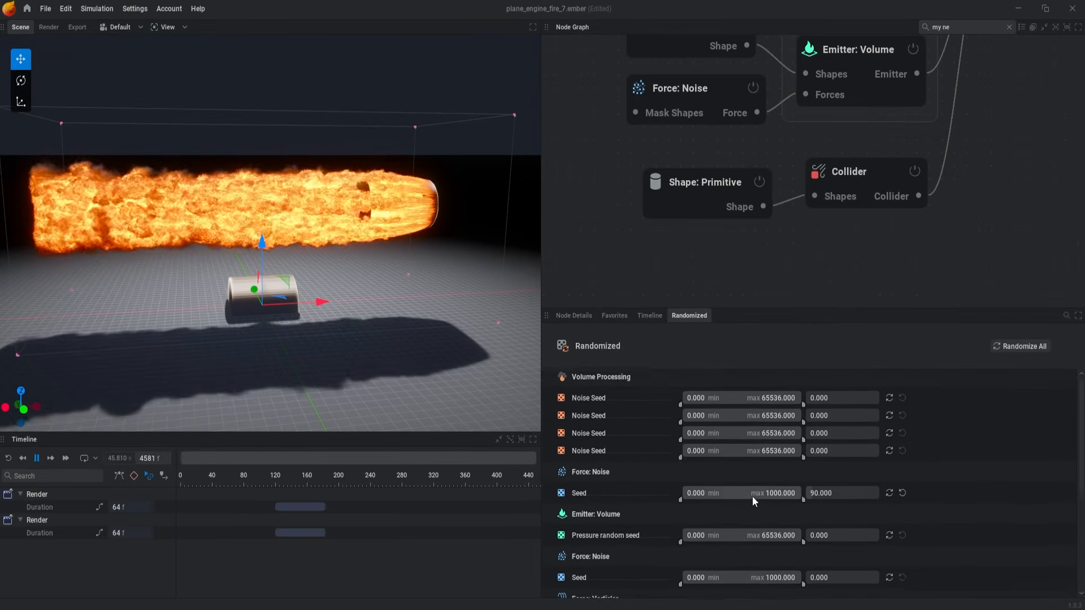
pyautogui.scroll(-4, 599, 401)
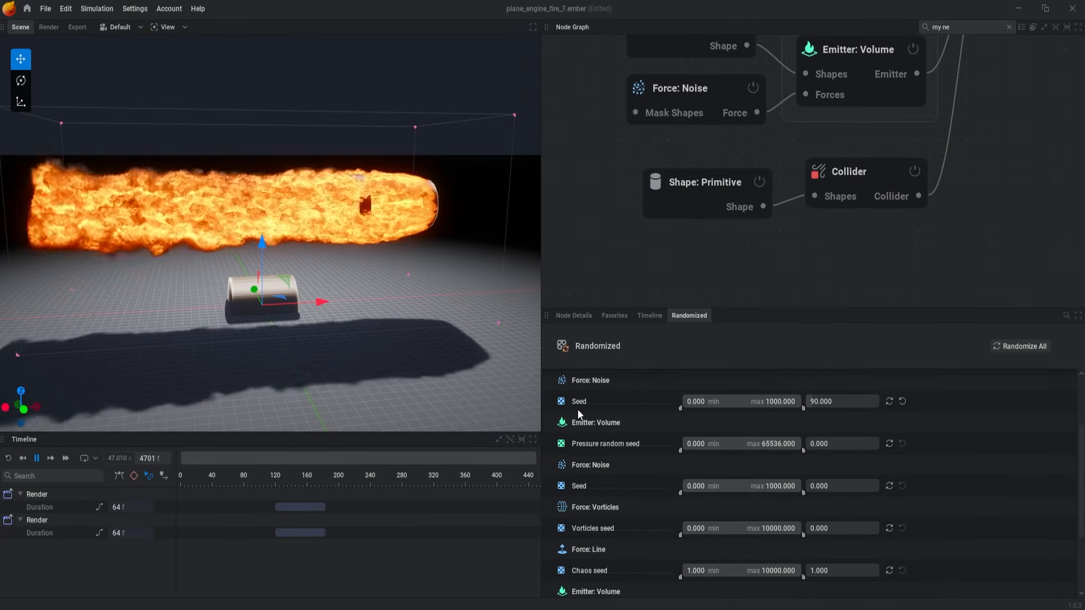
pyautogui.scroll(-1, 593, 438)
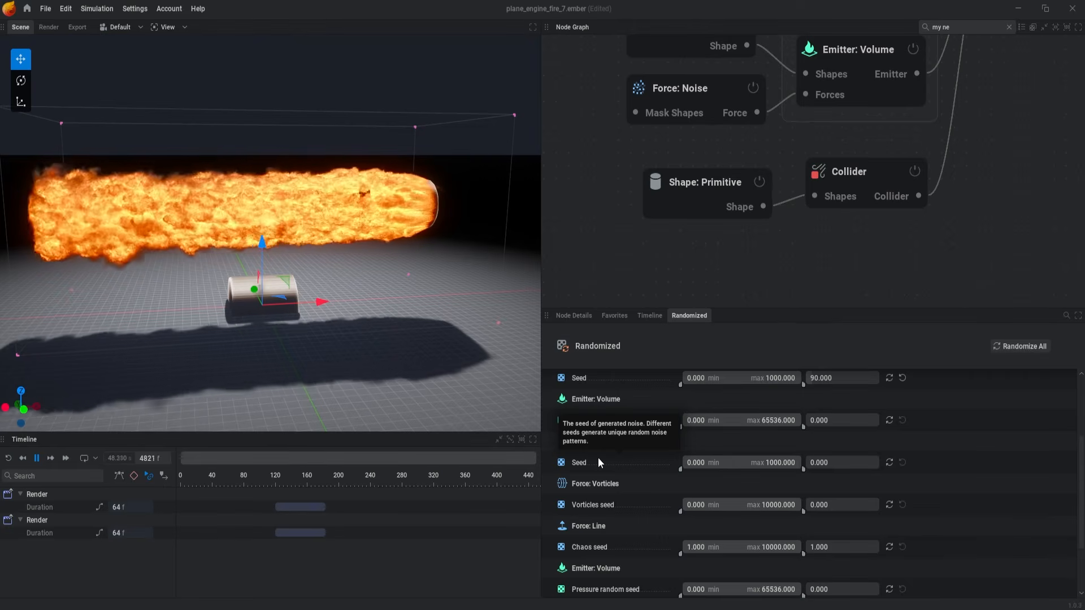
# - Randomize all the listed seed values several times in a row
pyautogui.click(1020, 346)
pyautogui.scroll(2, 974, 426)
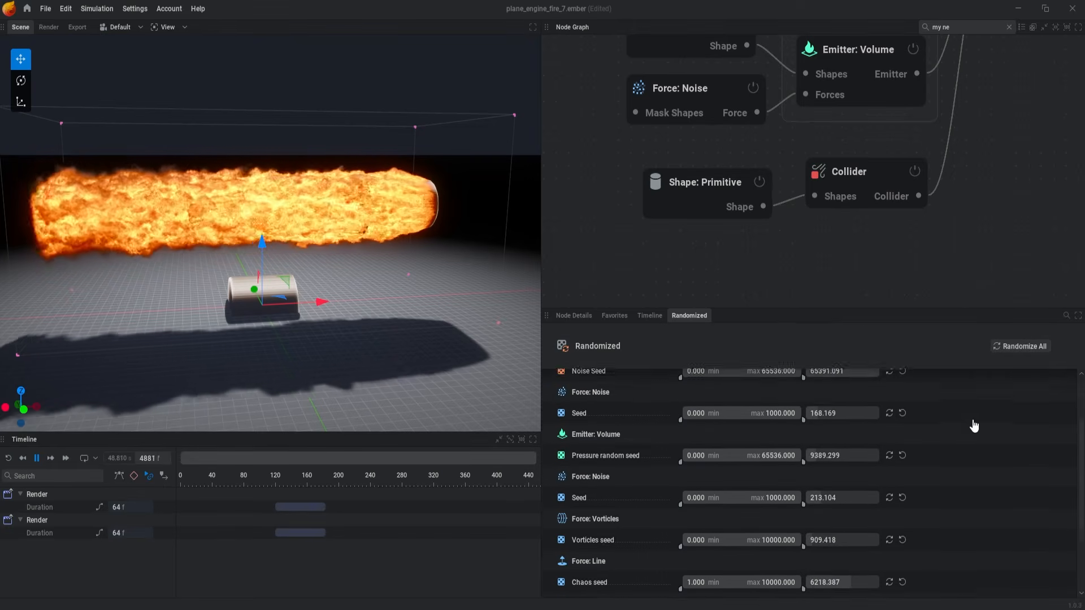
pyautogui.scroll(3, 983, 440)
pyautogui.click(1020, 347)
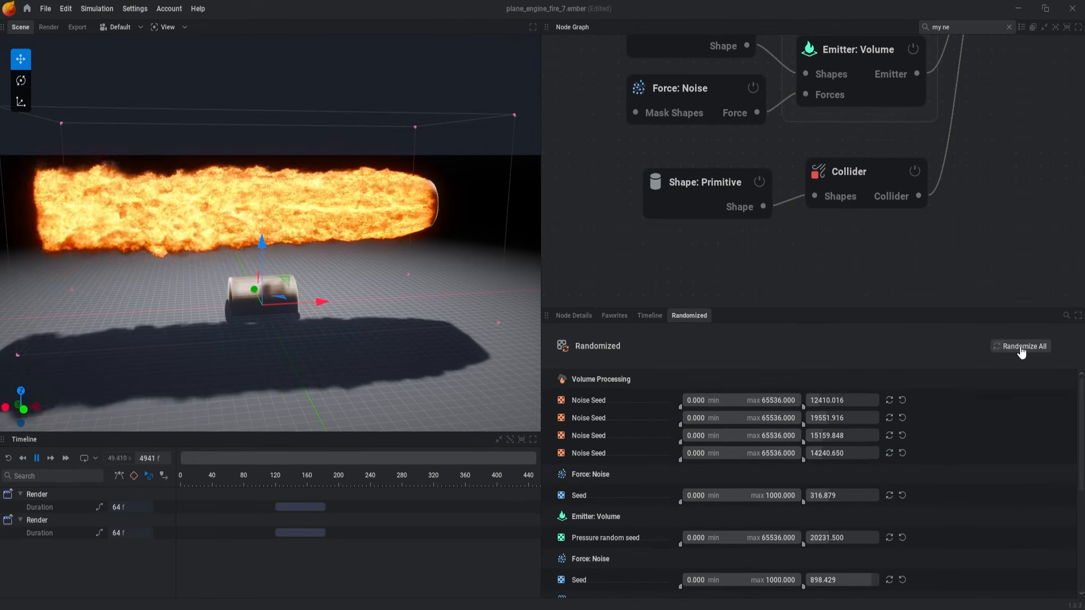
pyautogui.click(1020, 347)
pyautogui.click(1021, 348)
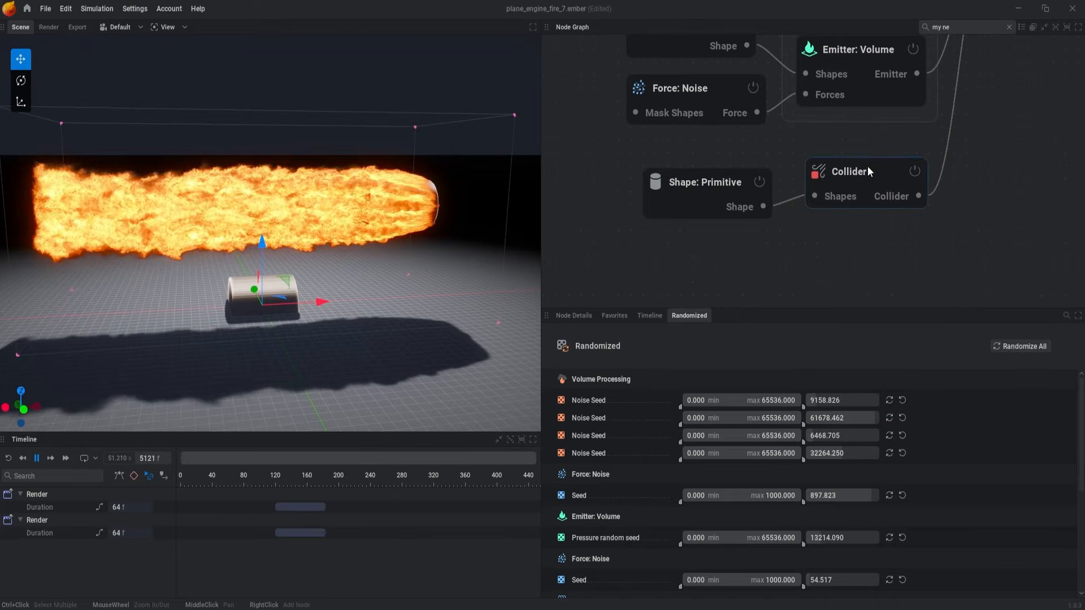
# - Set the collider cylinder's Rotation to be randomized and generate new random values for all randomized parameters
pyautogui.click(744, 249)
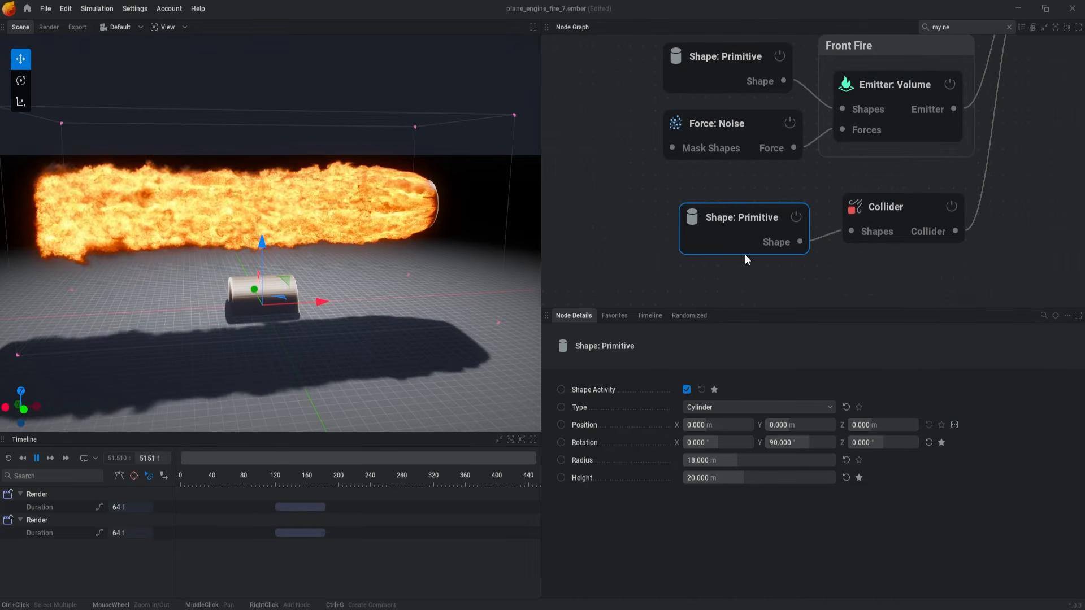
pyautogui.click(561, 443)
pyautogui.click(561, 444)
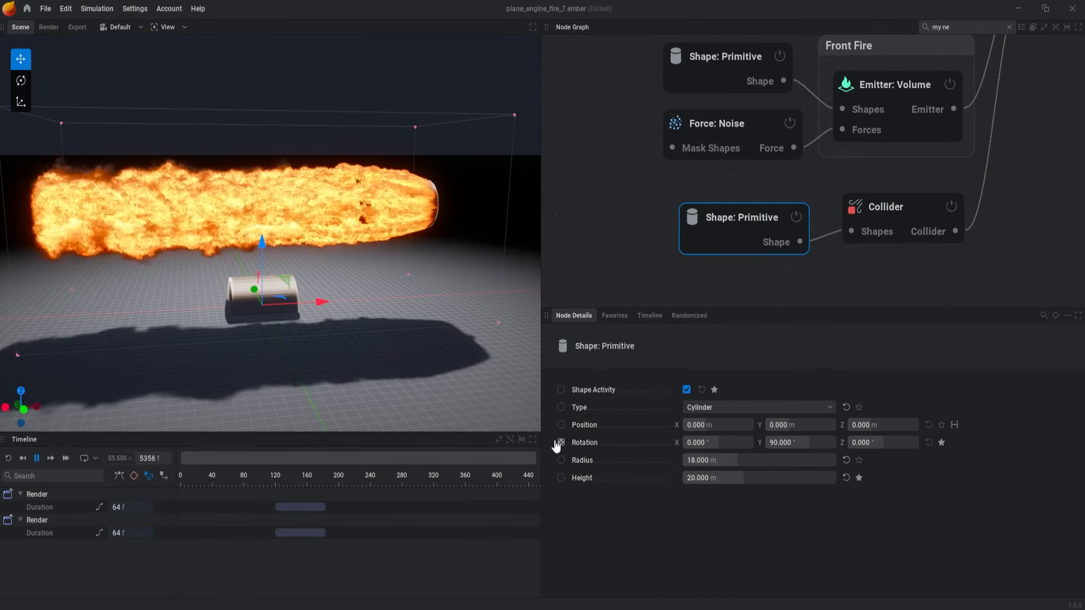
pyautogui.click(690, 315)
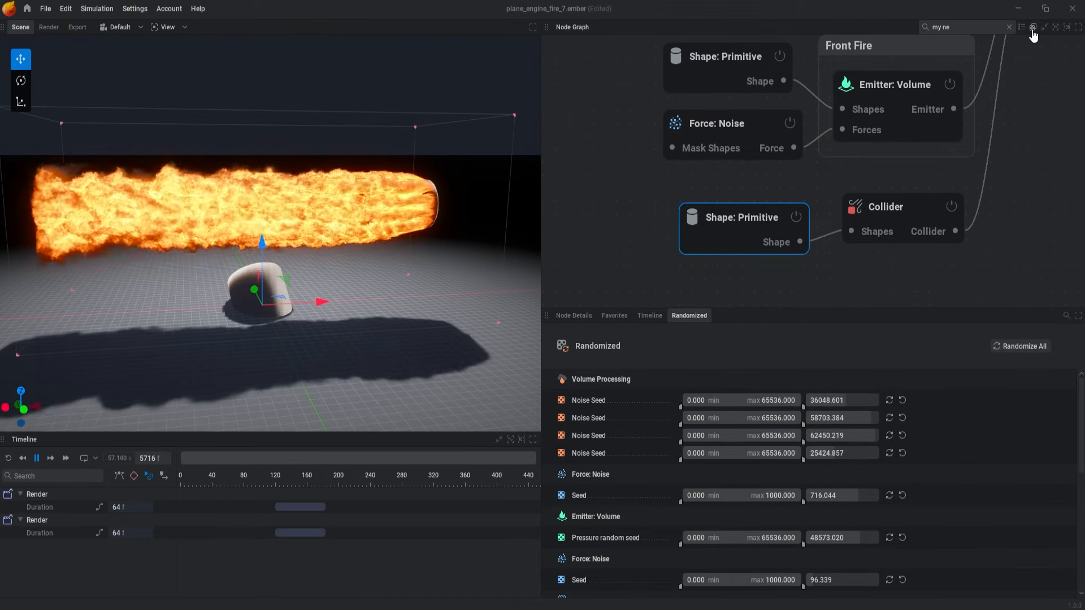
pyautogui.click(1021, 347)
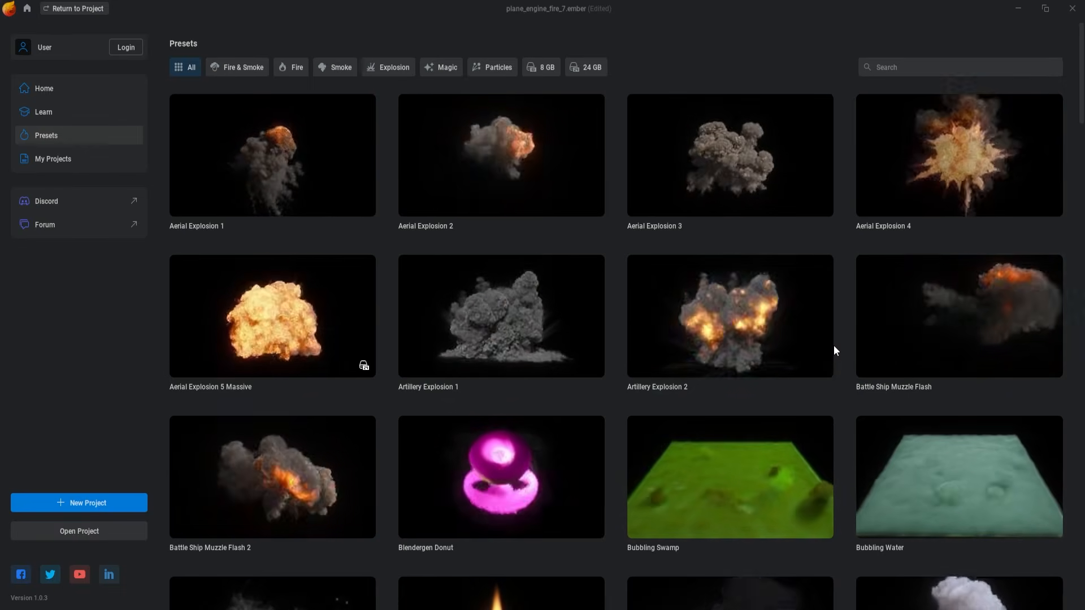
# - Open the Artillery Explosion 2 preset without saving the current project, and show more of its node graph
pyautogui.click(734, 323)
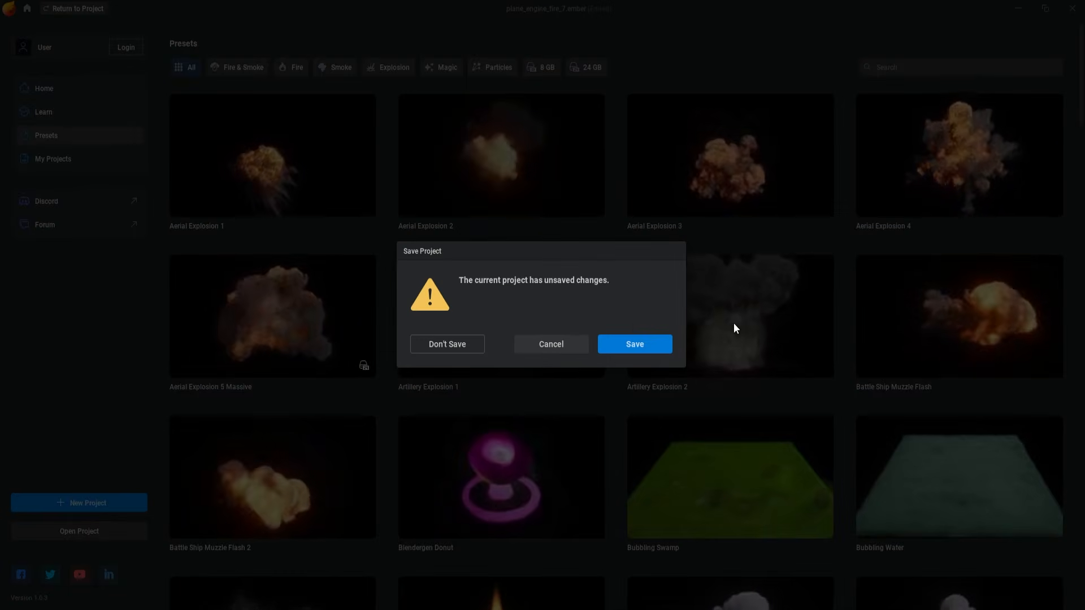
pyautogui.click(444, 344)
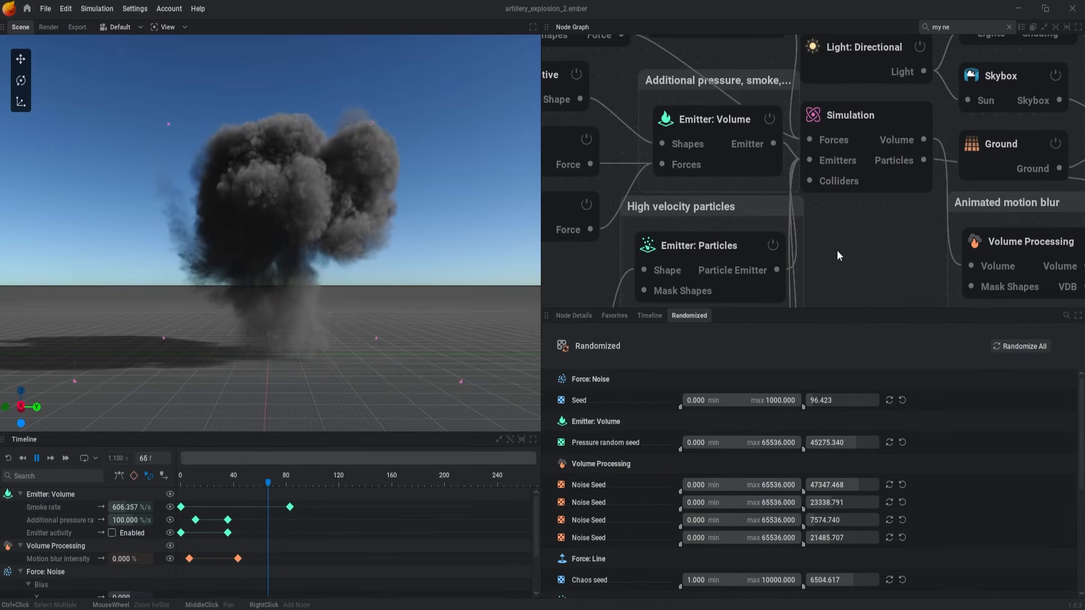
pyautogui.scroll(-5, 839, 256)
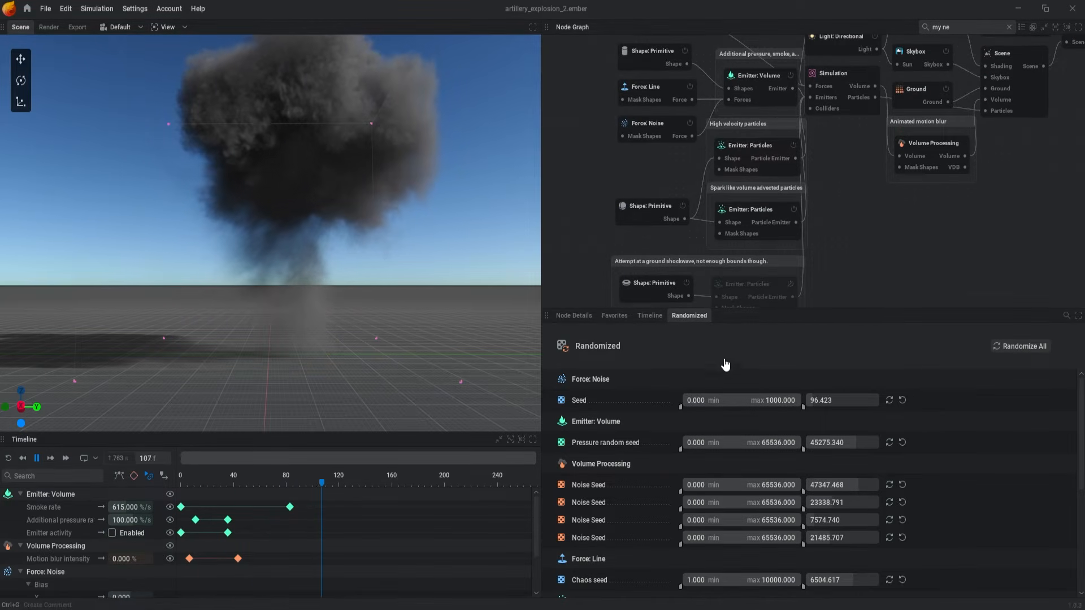
# - Switch to the node details view and examine the Emitter: Volume's keyframed parameters in the timeline
pyautogui.click(574, 318)
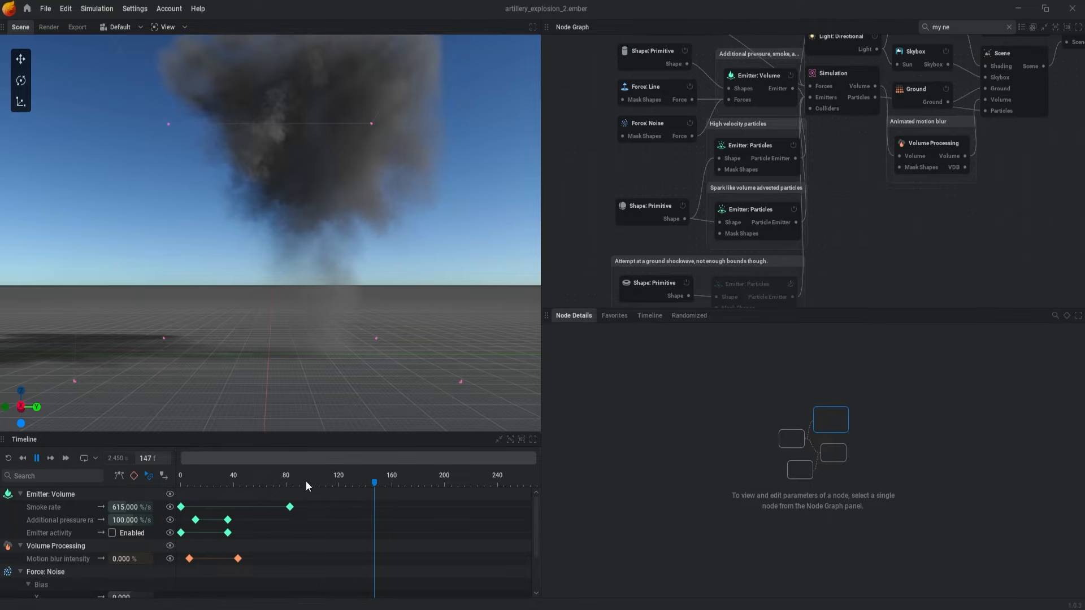
pyautogui.click(59, 494)
pyautogui.click(68, 495)
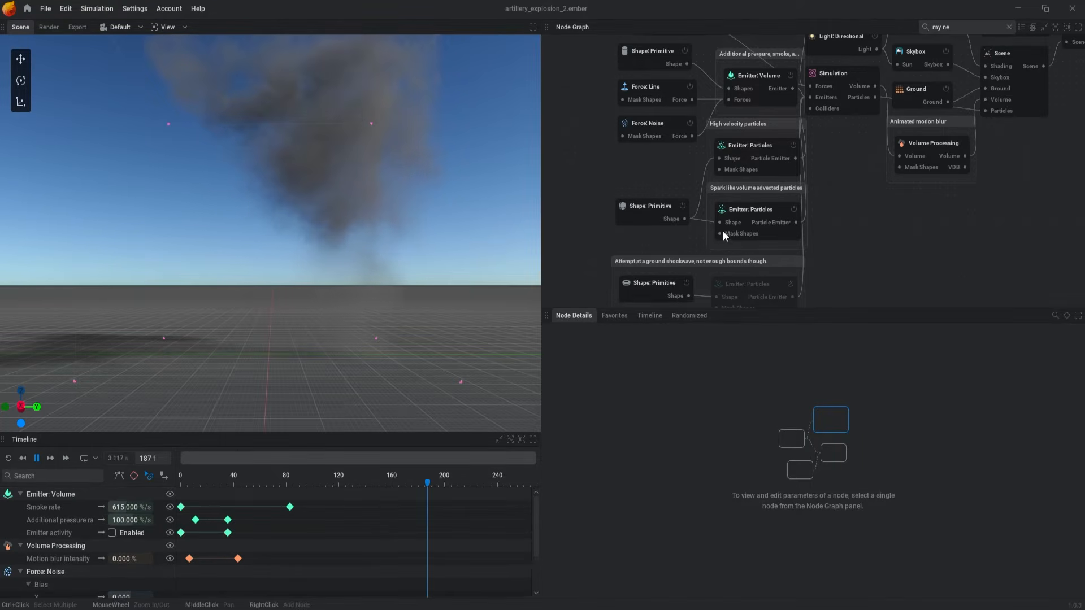
# - Examine the Emitter: Volume node's timeline-controlled parameters in its details and in the list of all timeline parameters
pyautogui.click(751, 79)
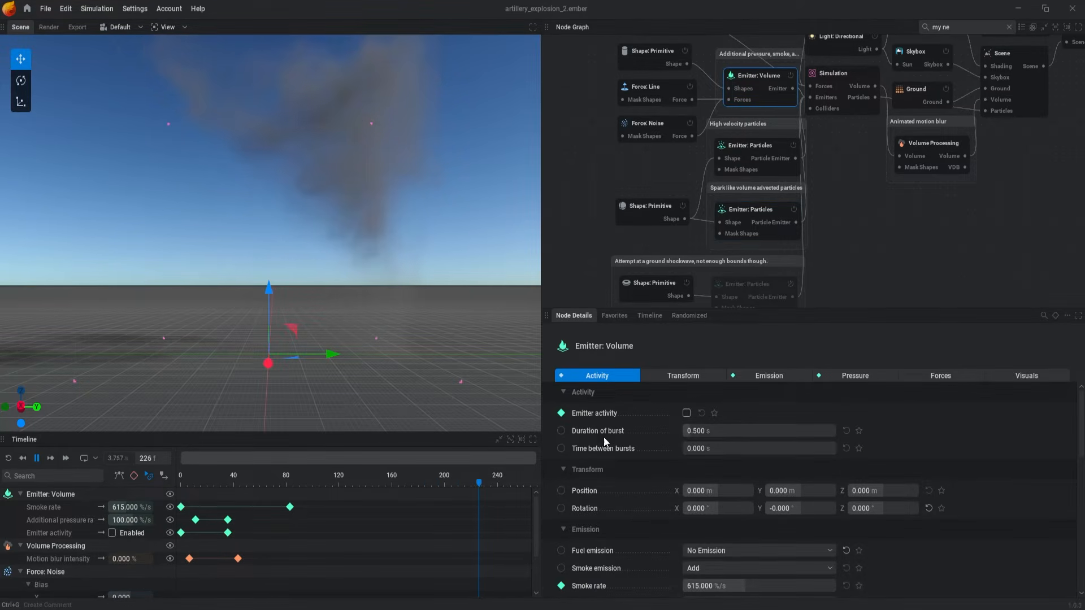
pyautogui.scroll(-3, 582, 415)
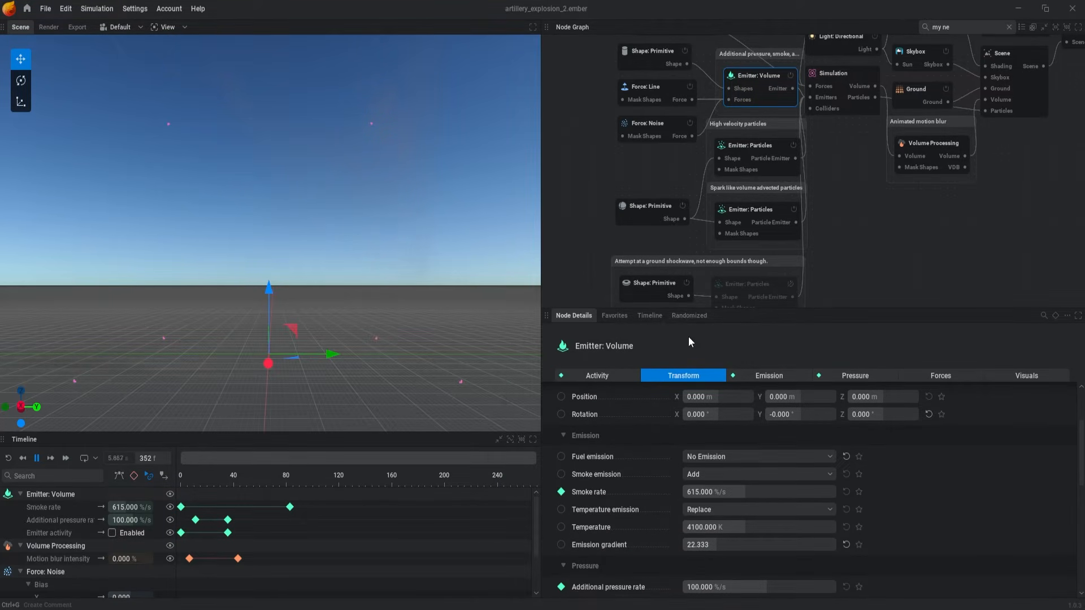
pyautogui.click(648, 316)
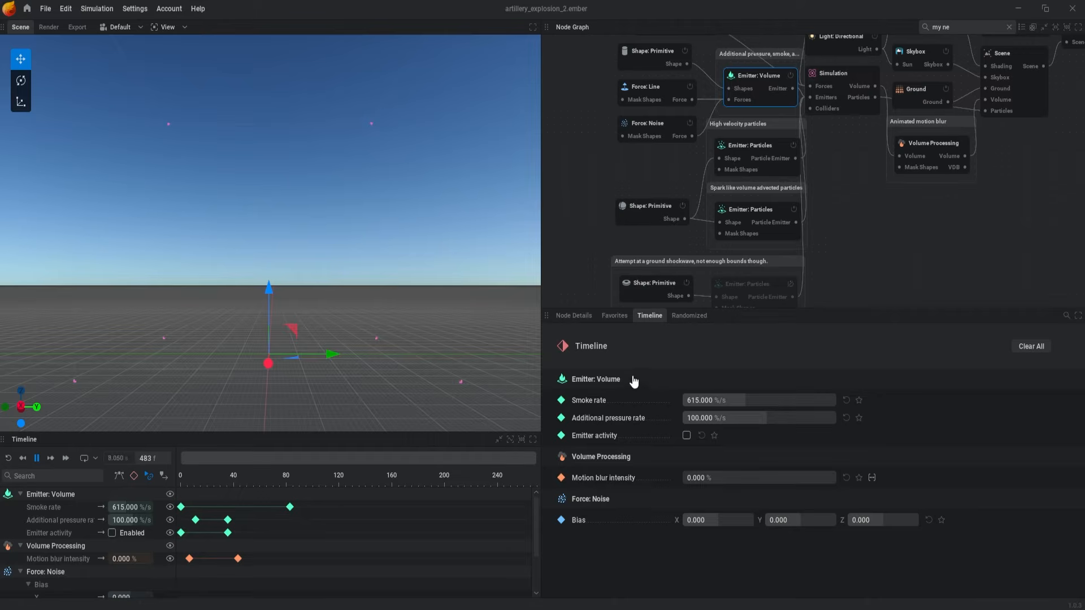
pyautogui.click(574, 316)
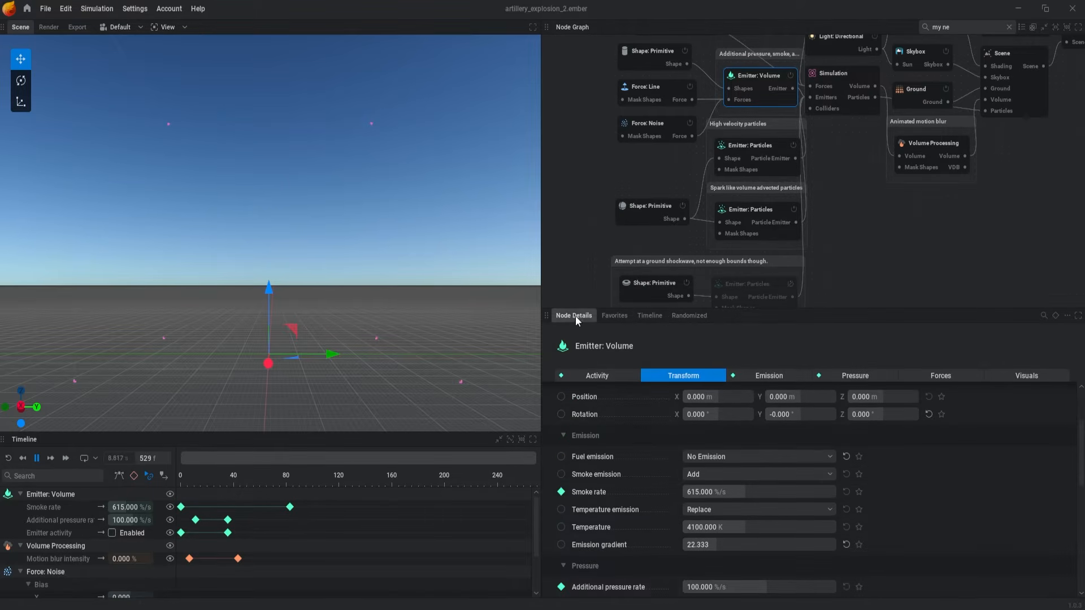
# - Enlarge the timeline area, then collapse and re-expand its Emitter: Volume, Volume Processing and Force: Noise groups
pyautogui.moveTo(256, 430); pyautogui.dragTo(265, 337)
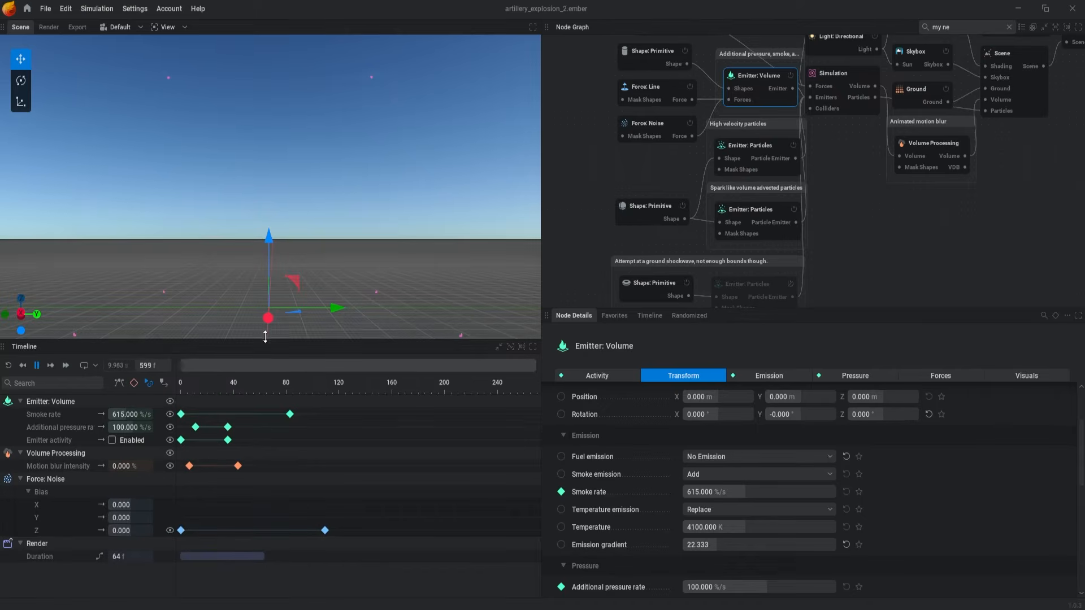
pyautogui.click(20, 401)
pyautogui.click(20, 414)
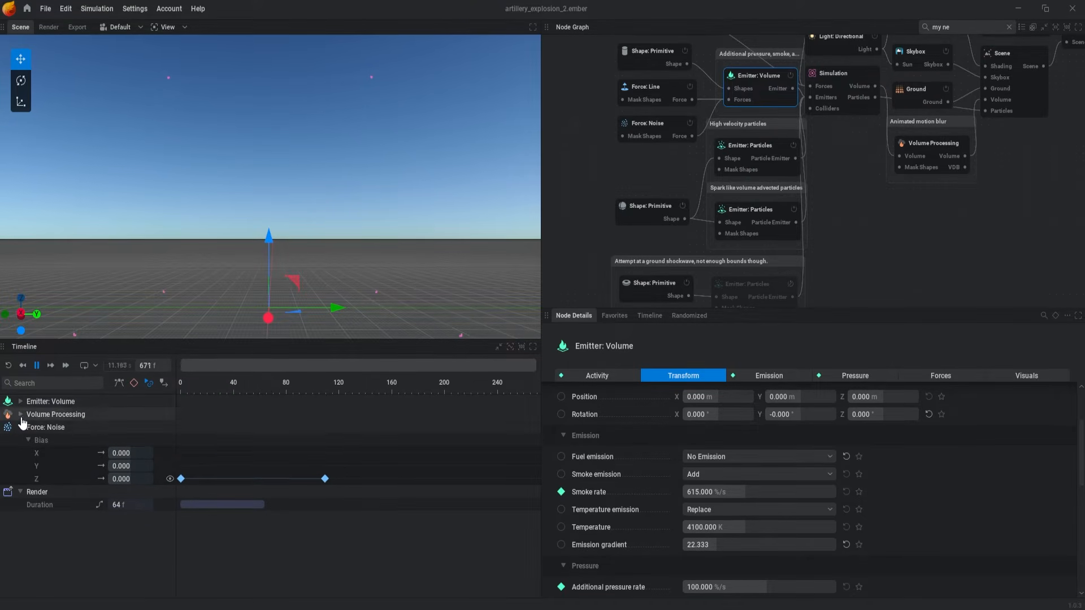
pyautogui.click(20, 427)
pyautogui.click(21, 427)
pyautogui.click(20, 415)
pyautogui.click(20, 401)
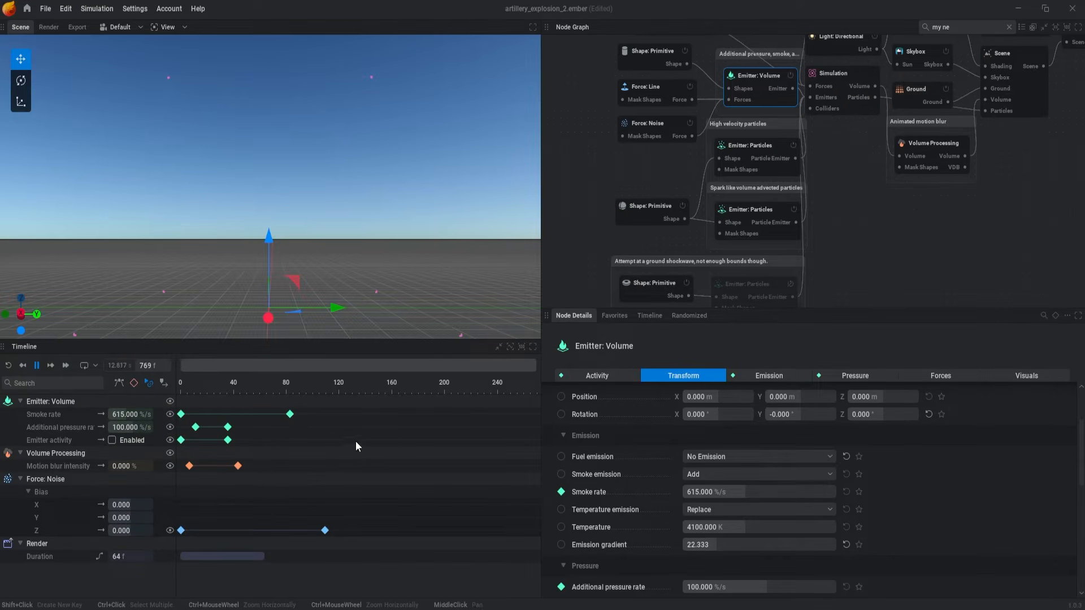
pyautogui.moveTo(186, 412)
pyautogui.mouseDown()
pyautogui.moveTo(178, 410)
pyautogui.moveTo(389, 413)
pyautogui.moveTo(218, 411)
pyautogui.moveTo(255, 422)
pyautogui.moveTo(180, 413)
pyautogui.mouseUp()
pyautogui.click(324, 439)
# - Put the Position of the particle emitters' sphere Shape: Primitive under timeline control and enable automatic keyframing
pyautogui.moveTo(607, 227); pyautogui.dragTo(653, 187, button='middle')
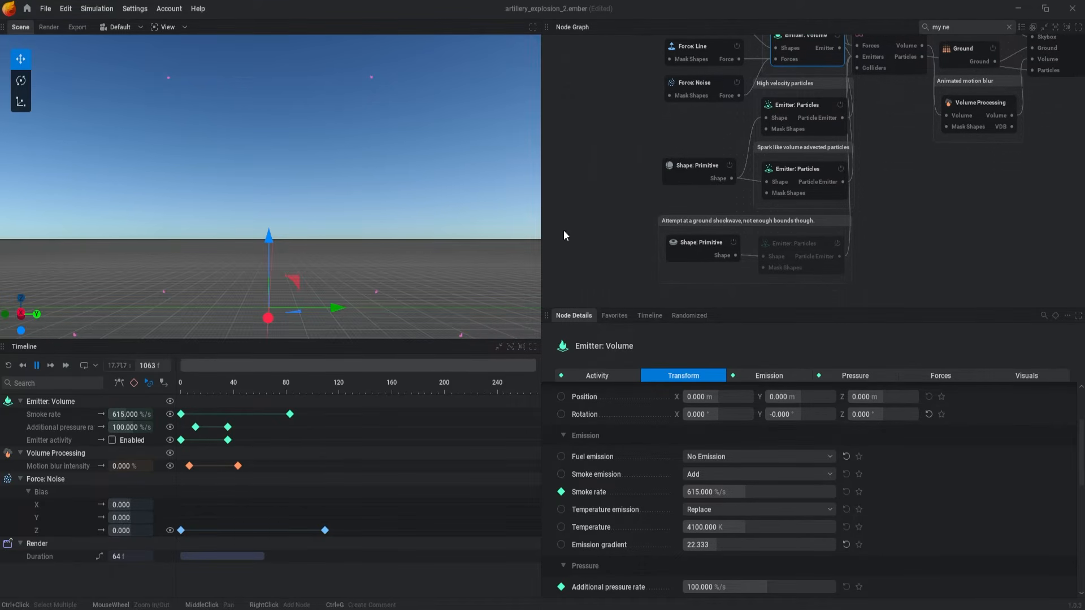
pyautogui.click(676, 165)
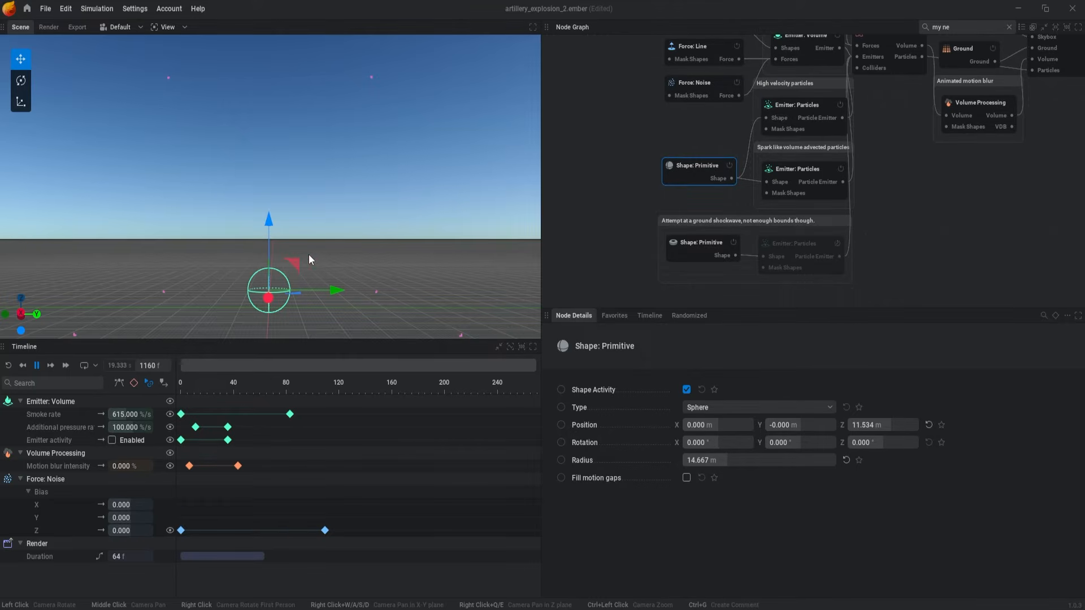
pyautogui.click(561, 425)
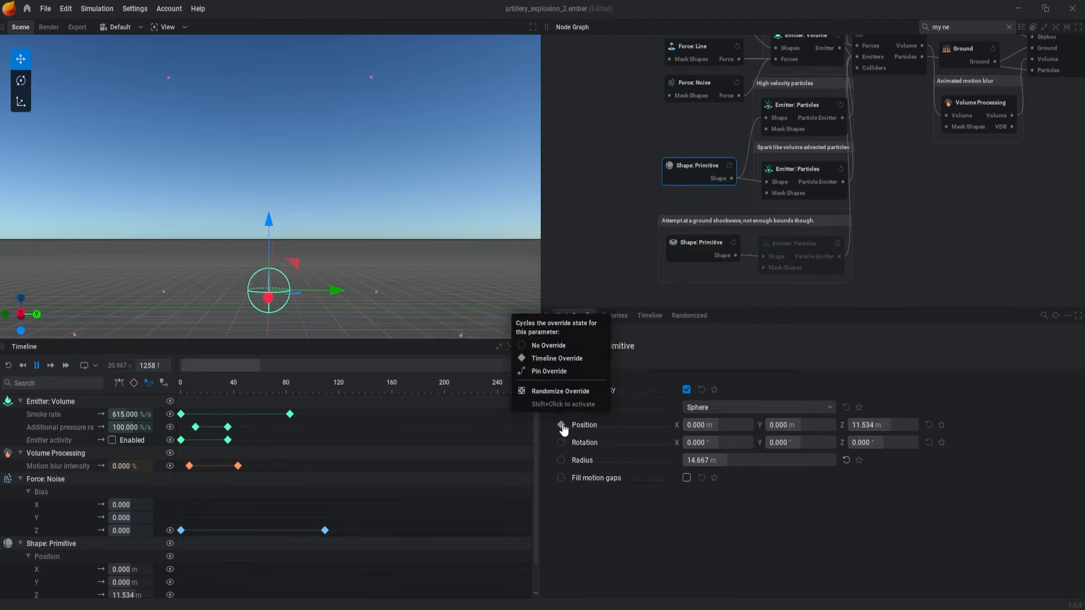
pyautogui.click(134, 384)
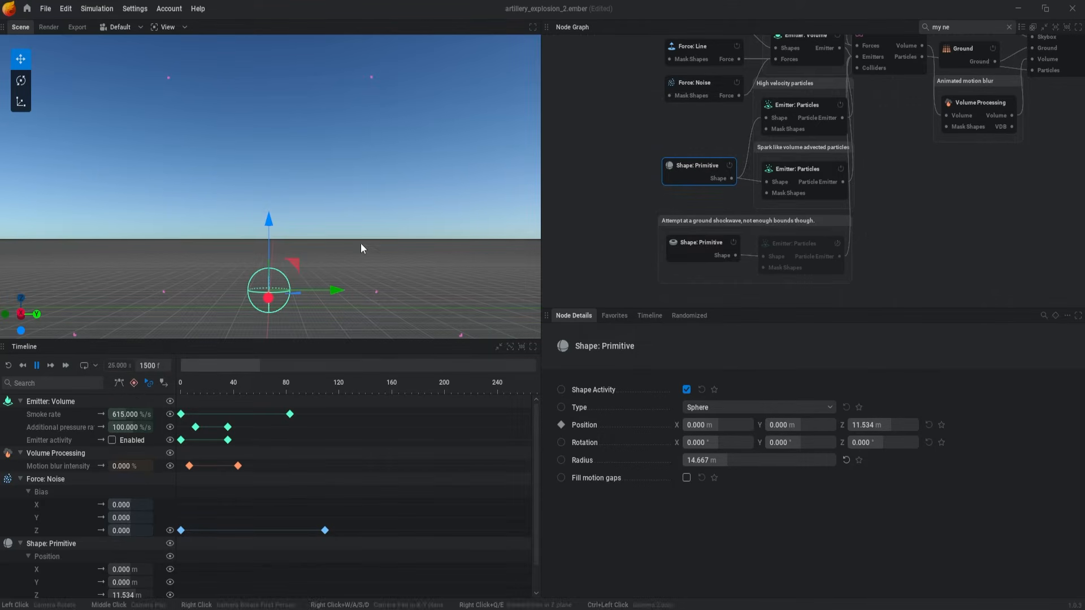
# - Pause the simulation at frame 0 and keyframe the sphere's Position there at X 0, Y 0 and Z 0 m
pyautogui.press('space')
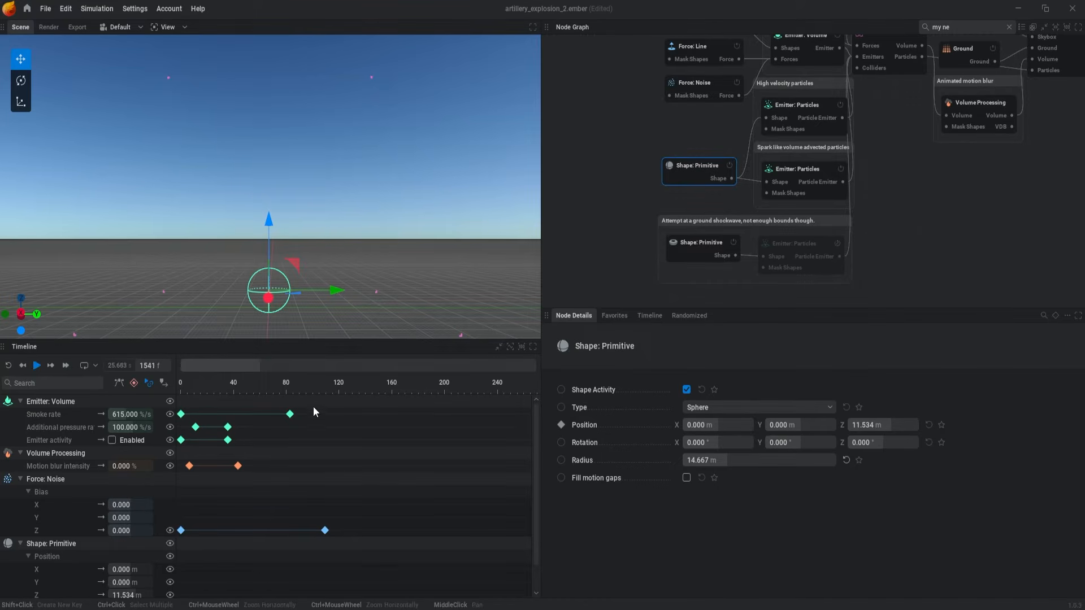
pyautogui.press('Home')
pyautogui.scroll(-2, 254, 492)
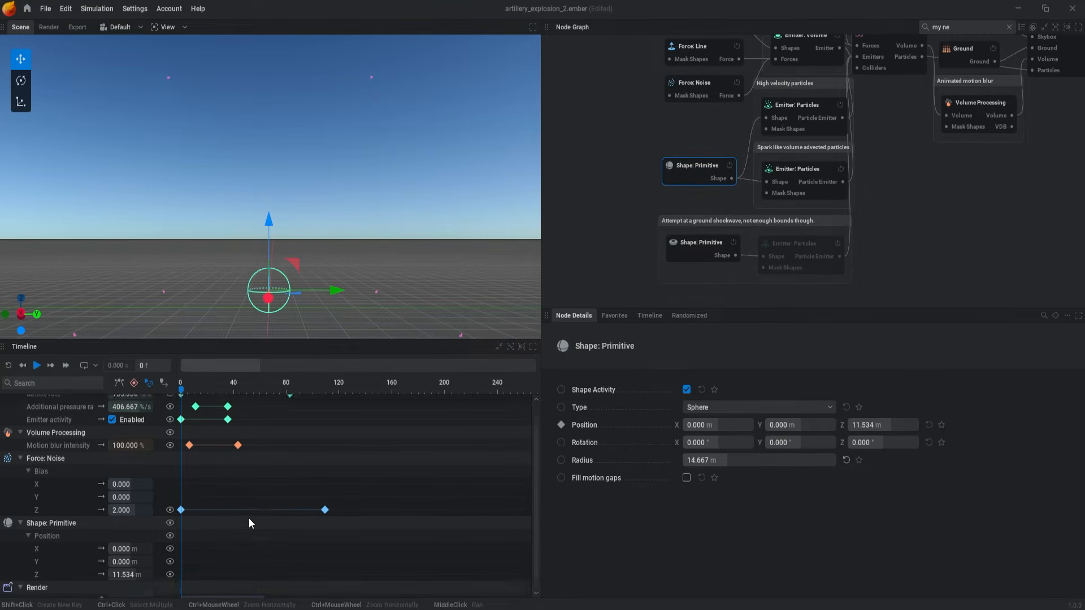
pyautogui.moveTo(294, 259); pyautogui.dragTo(297, 263)
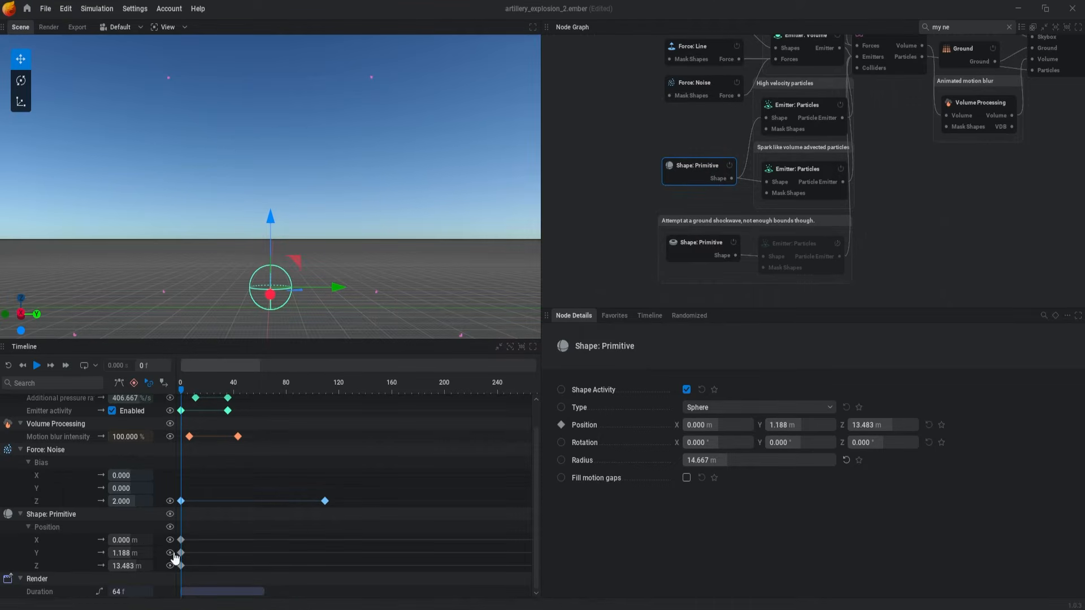
pyautogui.doubleClick(134, 552)
pyautogui.write('0')
pyautogui.press('Tab')
pyautogui.write('0')
pyautogui.press('Return')
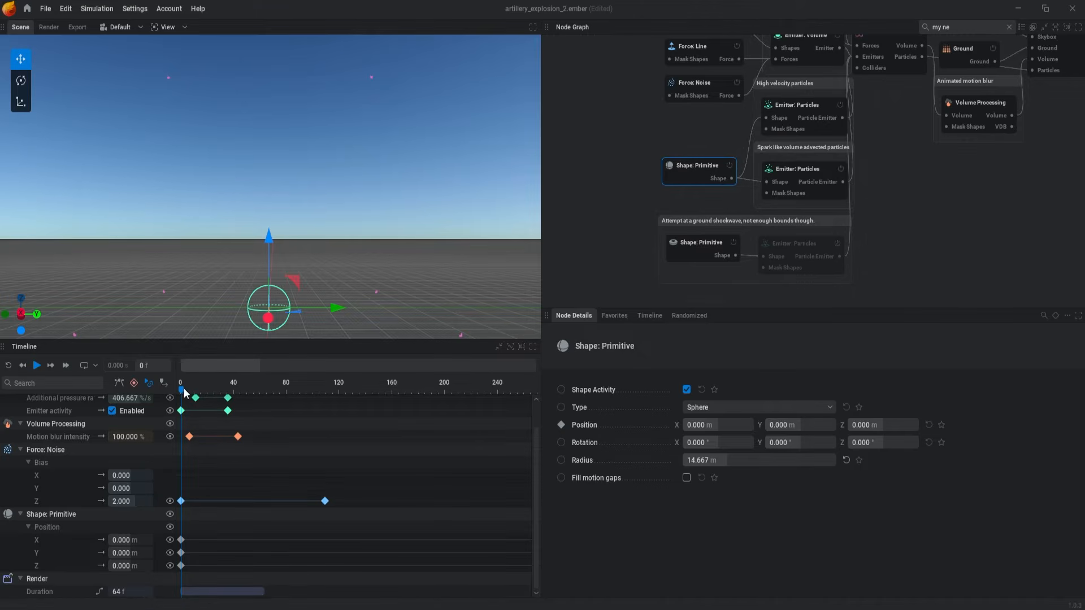
# - Keyframe the sphere at frame 32 (Y about 28.8, Z 44.8 m), frame 61 (Y about -9.9, Z 91 m) and lower at frame 90
pyautogui.moveTo(181, 389); pyautogui.dragTo(224, 395)
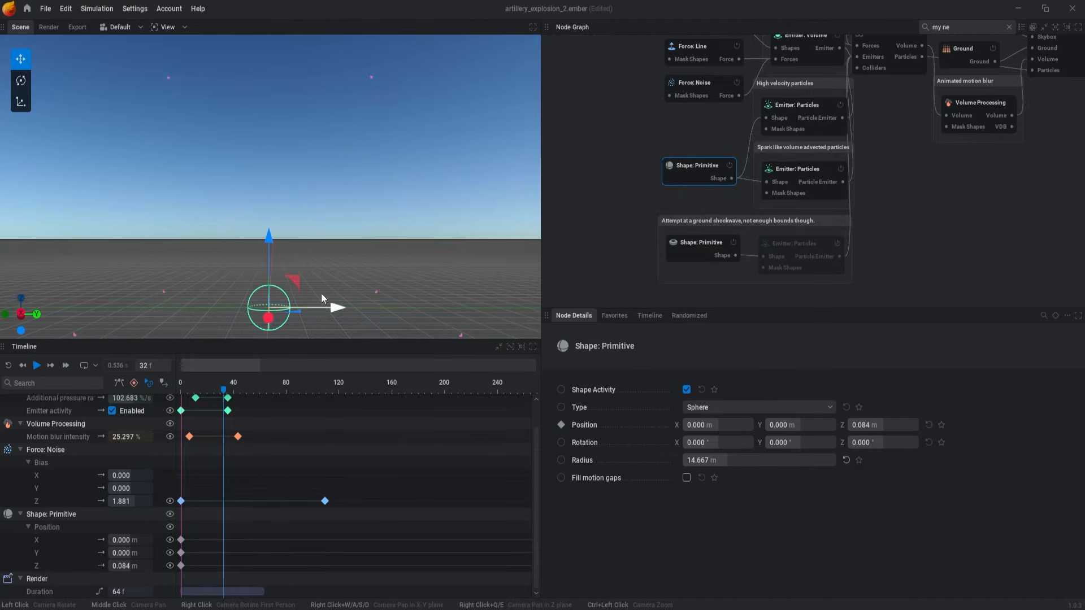
pyautogui.moveTo(296, 274); pyautogui.dragTo(333, 218)
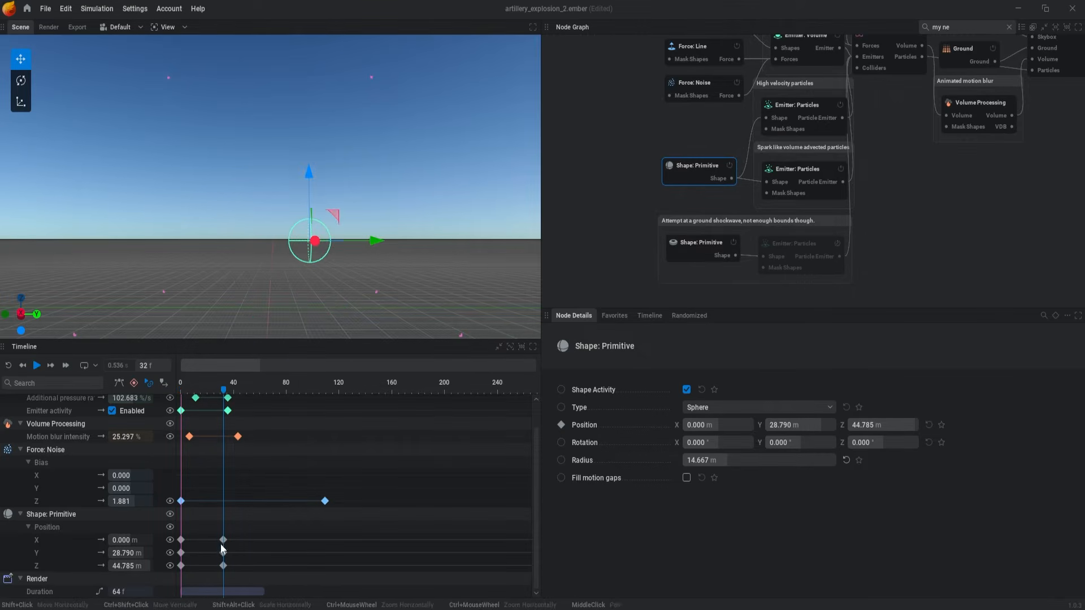
pyautogui.moveTo(225, 389); pyautogui.dragTo(262, 389)
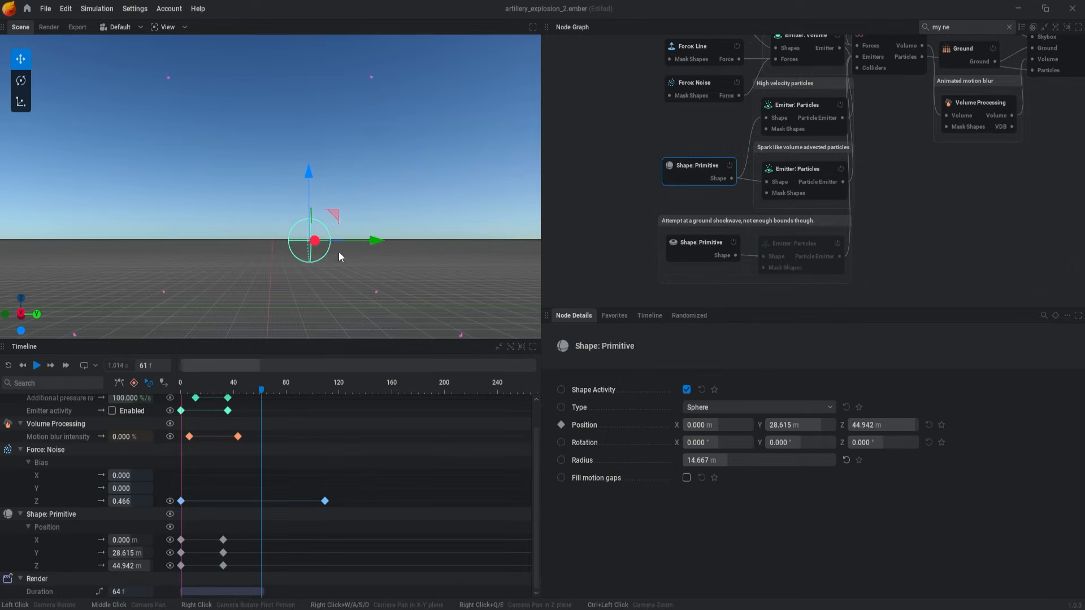
pyautogui.moveTo(337, 215); pyautogui.dragTo(284, 151)
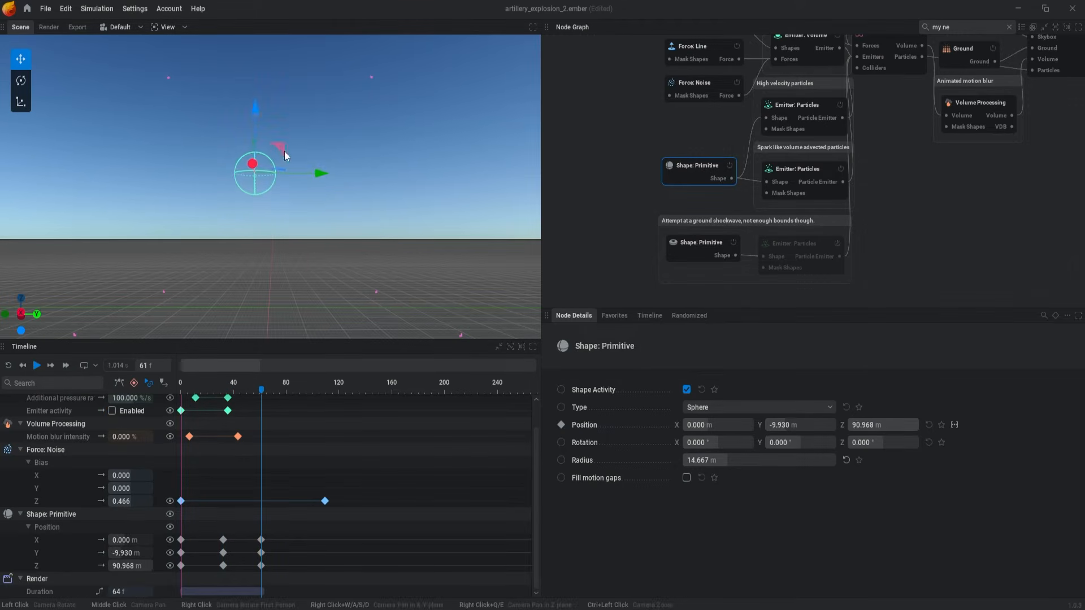
pyautogui.moveTo(261, 389); pyautogui.dragTo(300, 390)
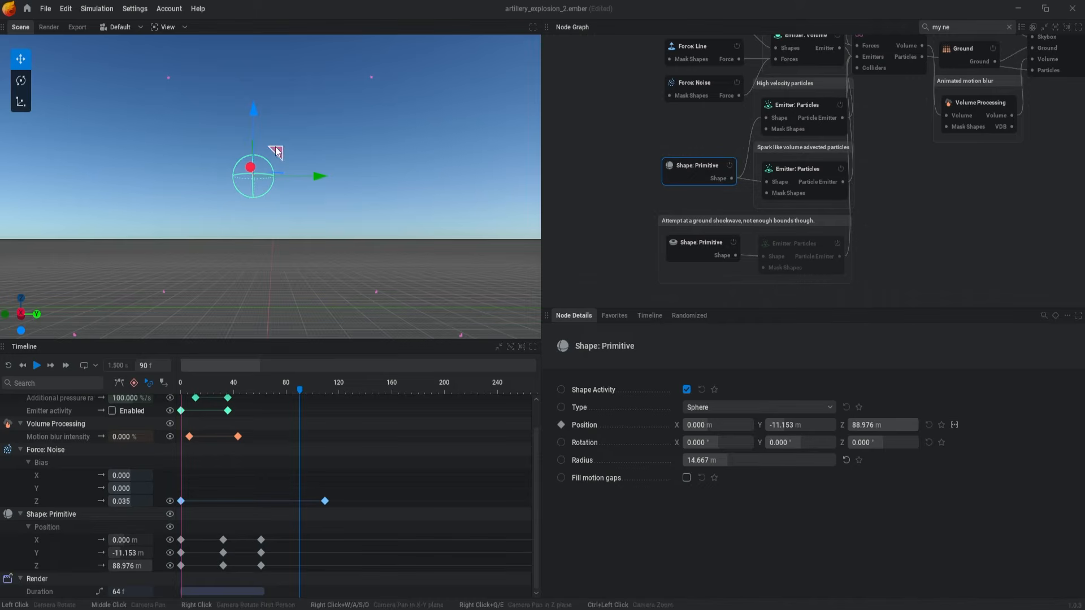
pyautogui.moveTo(276, 147); pyautogui.dragTo(245, 235)
# - Play the simulation past the sphere's last position keyframe, pause it and review the timeline's keyframe rows
pyautogui.press('space')
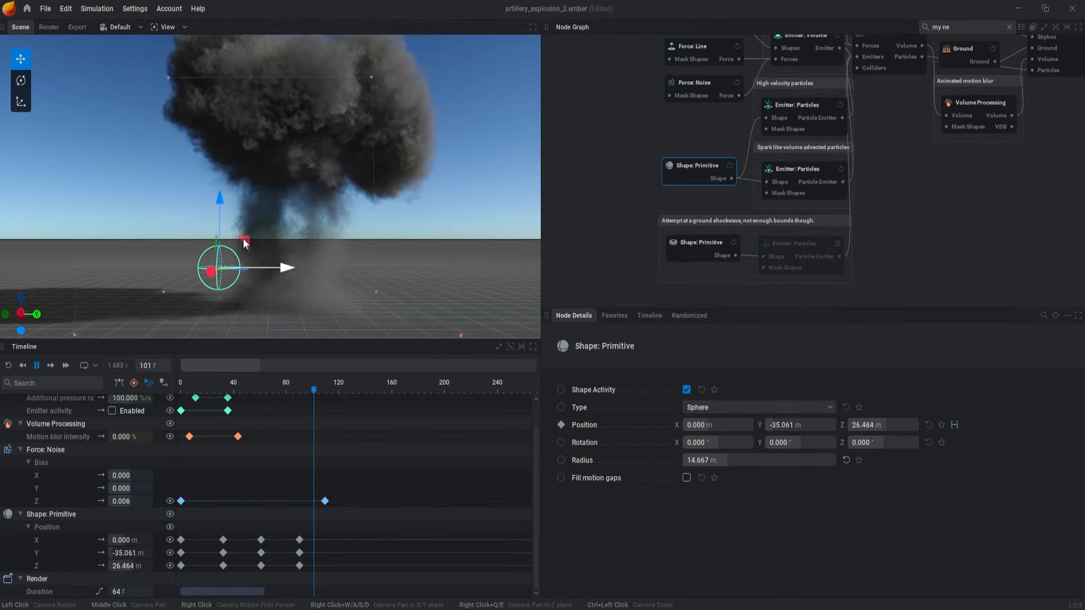
pyautogui.press('space')
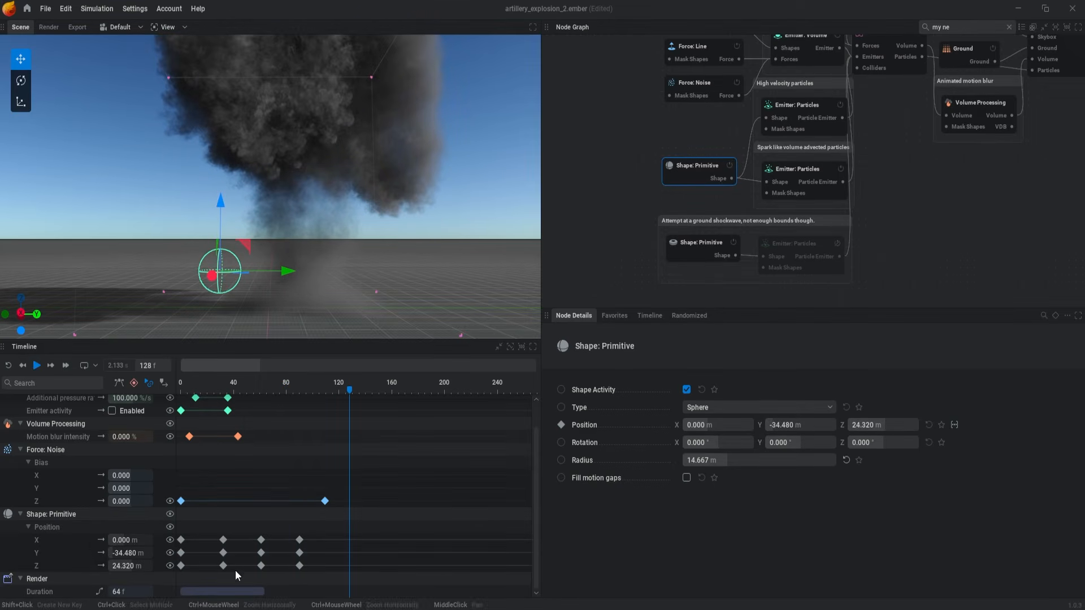
pyautogui.scroll(2, 237, 469)
pyautogui.scroll(-2, 236, 451)
pyautogui.scroll(2, 170, 506)
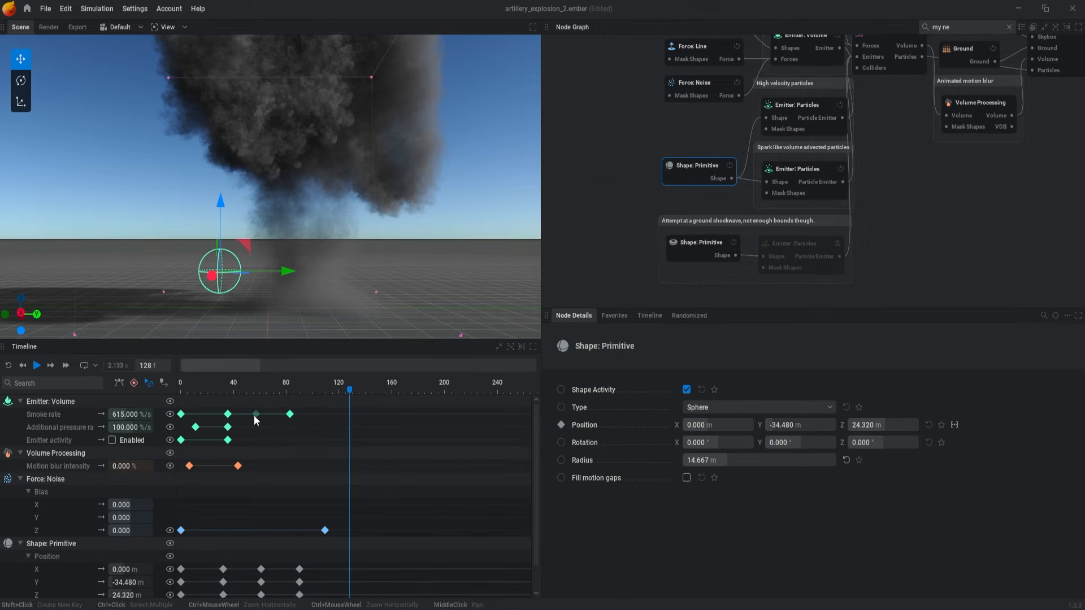
# - Add a Smoke rate keyframe at about frame 36 and select the parameter's keyframes one after another, ending on the first
pyautogui.click(228, 414)
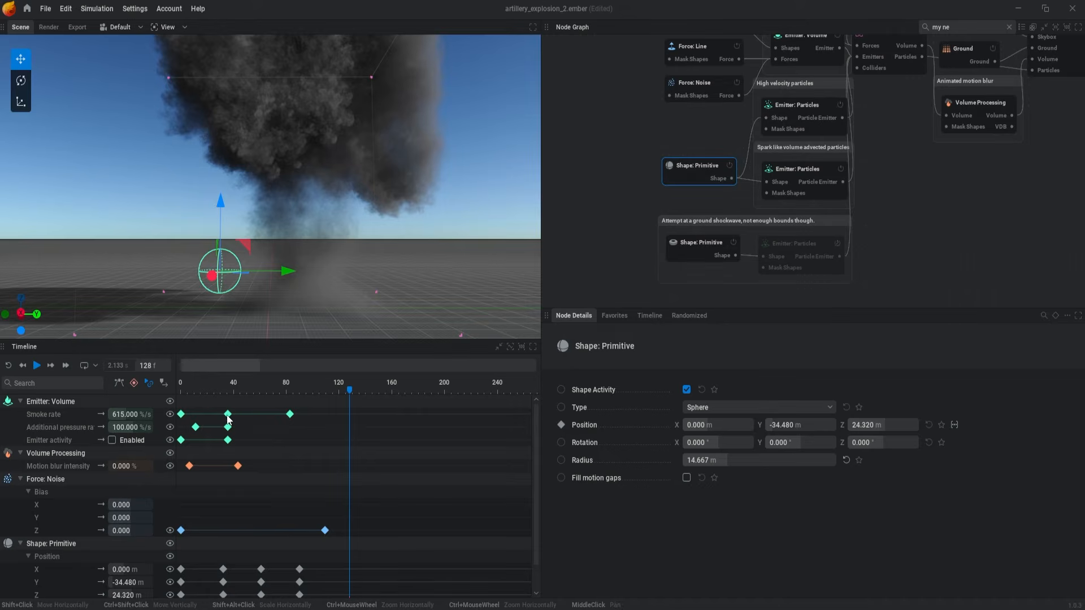
pyautogui.click(181, 414)
pyautogui.click(290, 415)
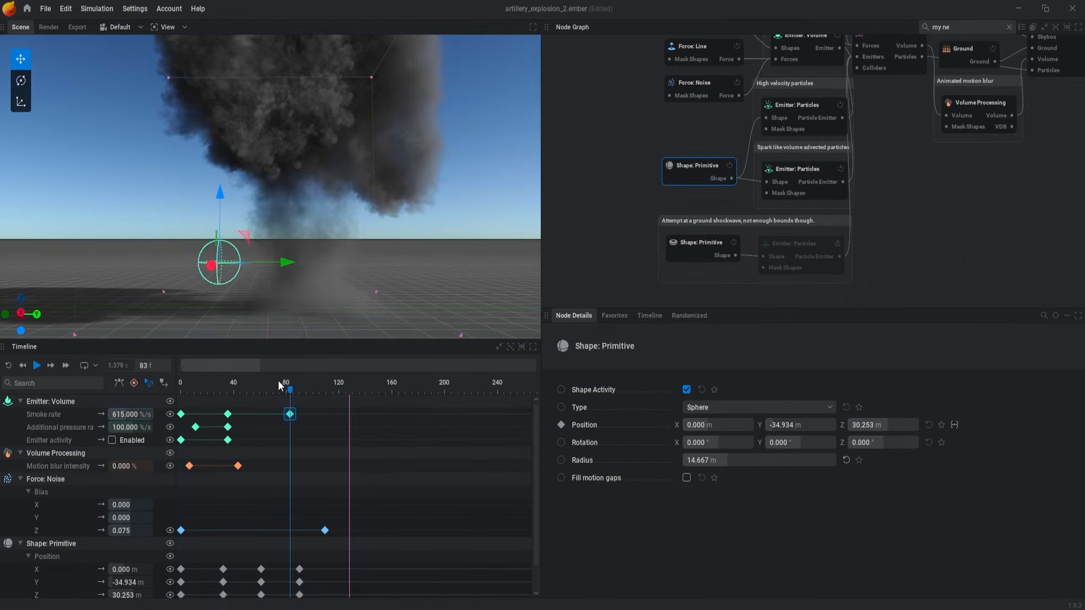
pyautogui.click(227, 416)
pyautogui.click(181, 414)
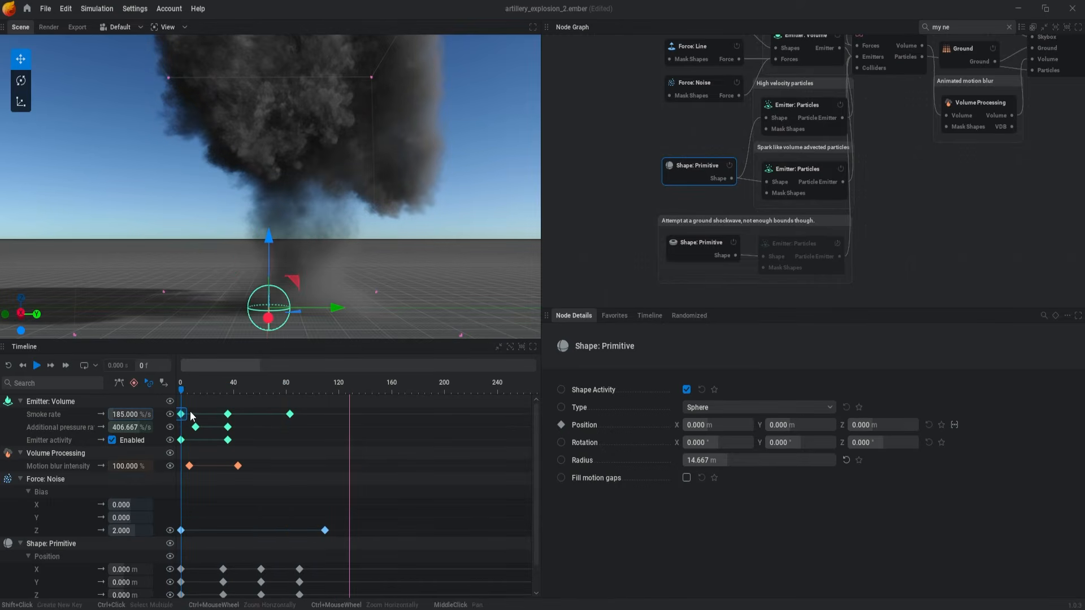
# - Review the options of the Smoke rate keyframe at frame 0 and set its value to 910 %/s
pyautogui.rightClick(181, 414)
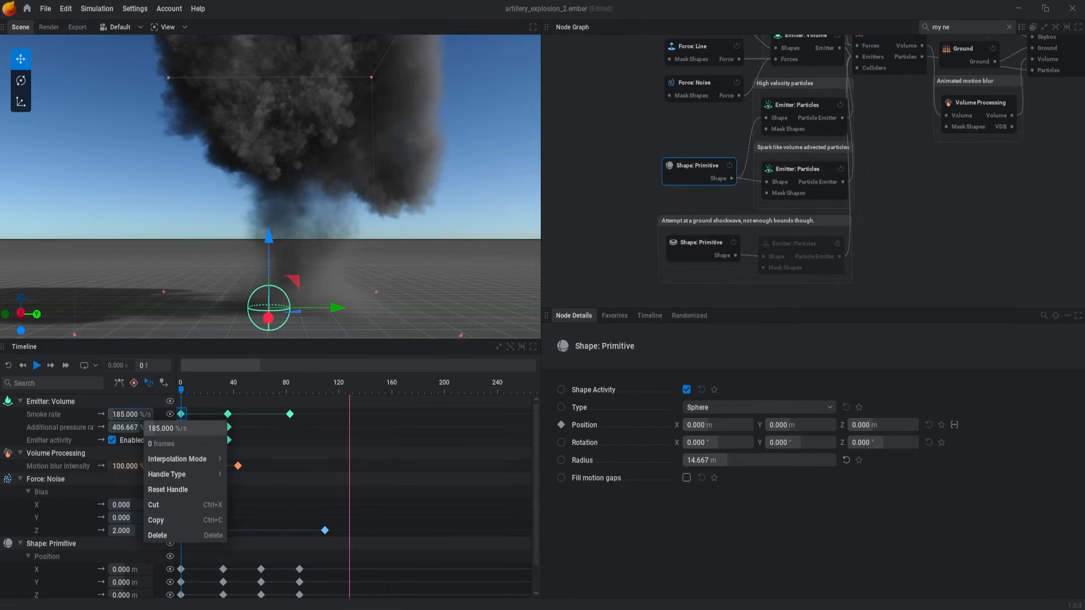
pyautogui.click(184, 444)
pyautogui.moveTo(188, 453)
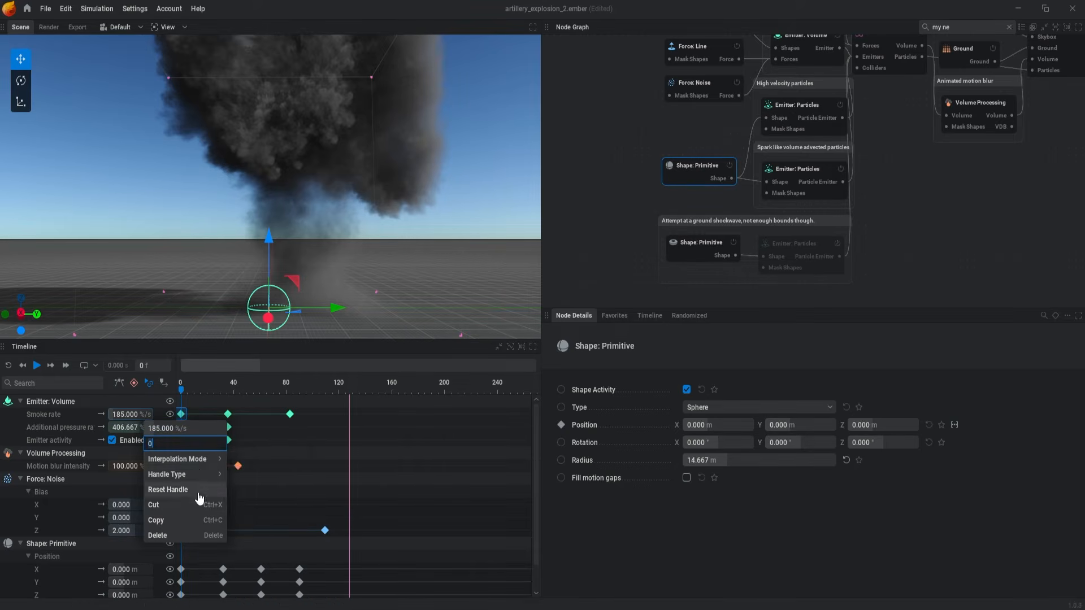
pyautogui.click(287, 442)
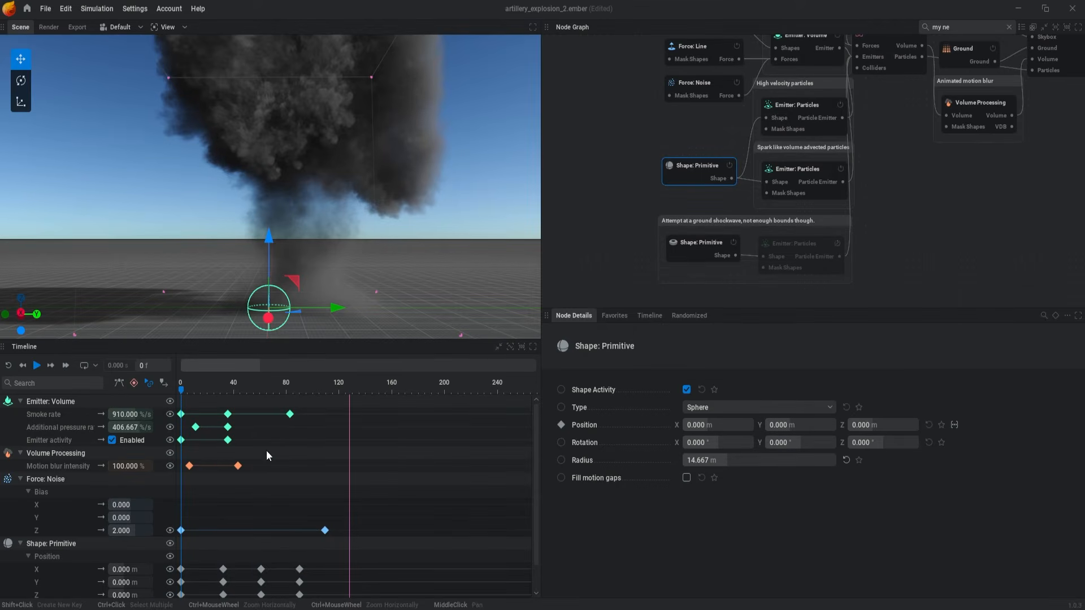
# - Display the keyframed parameters as animation curves in the timeline
pyautogui.click(118, 384)
pyautogui.click(119, 383)
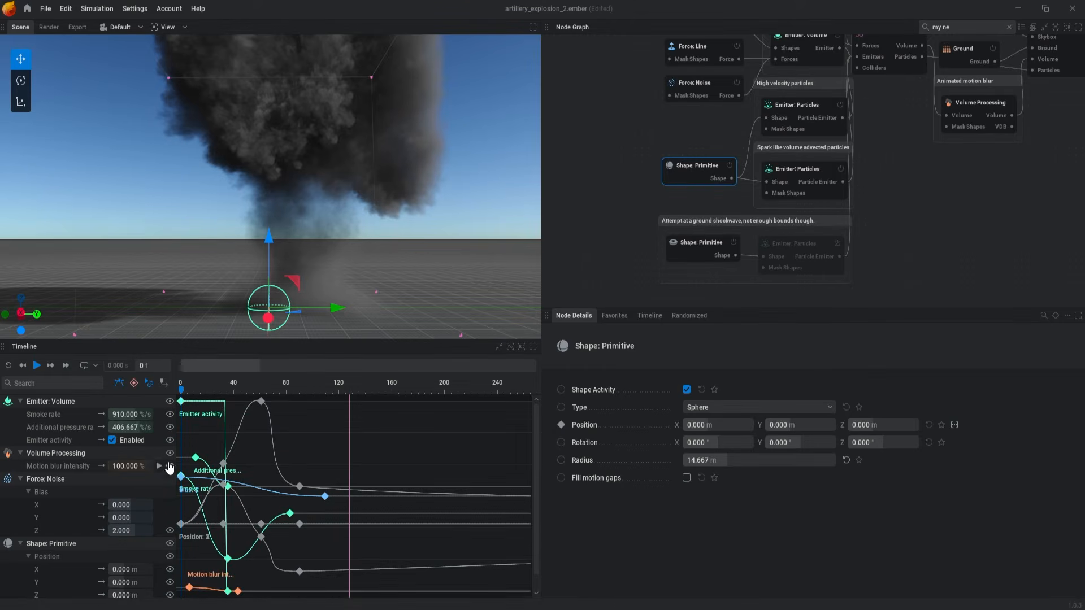
pyautogui.scroll(-2, 296, 531)
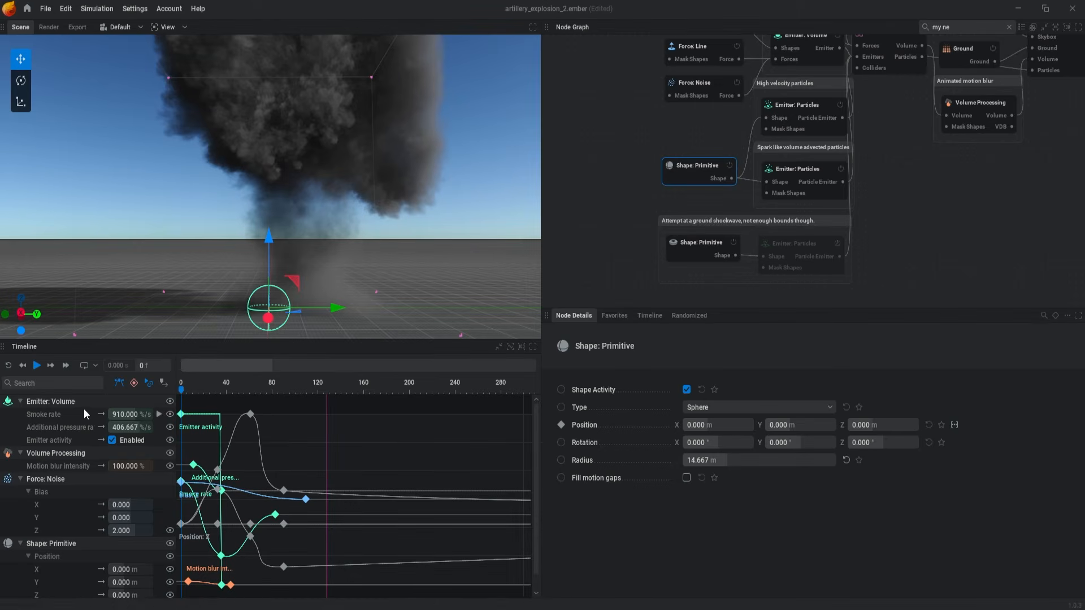
# - Hide the Force: Noise, Shape: Primitive, Emitter activity and Additional pressure rate curves, leaving only the Smoke rate curve in view
pyautogui.click(170, 480)
pyautogui.click(170, 543)
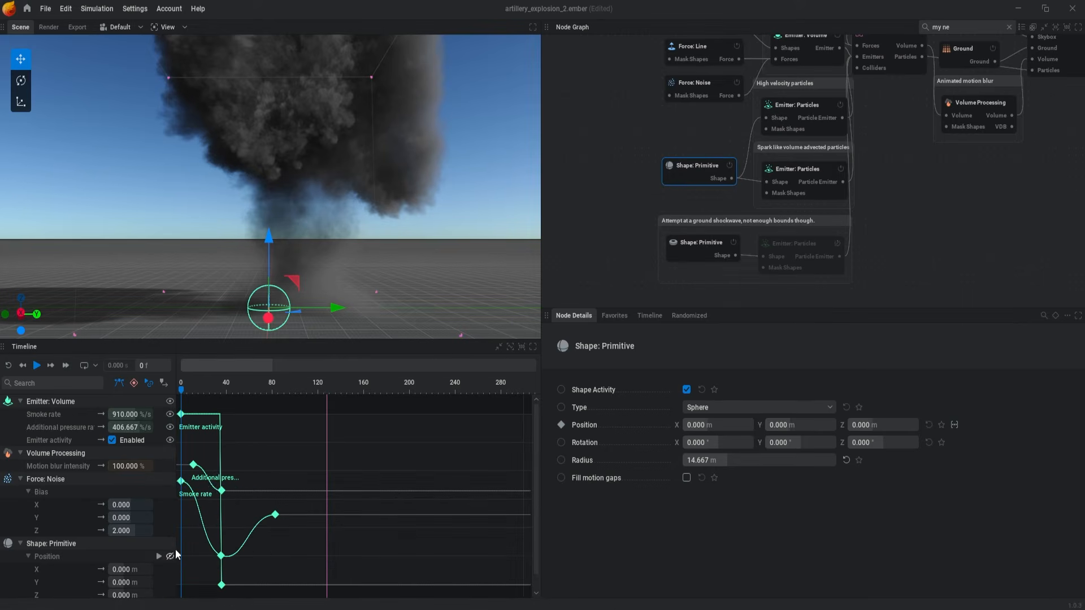
pyautogui.click(170, 440)
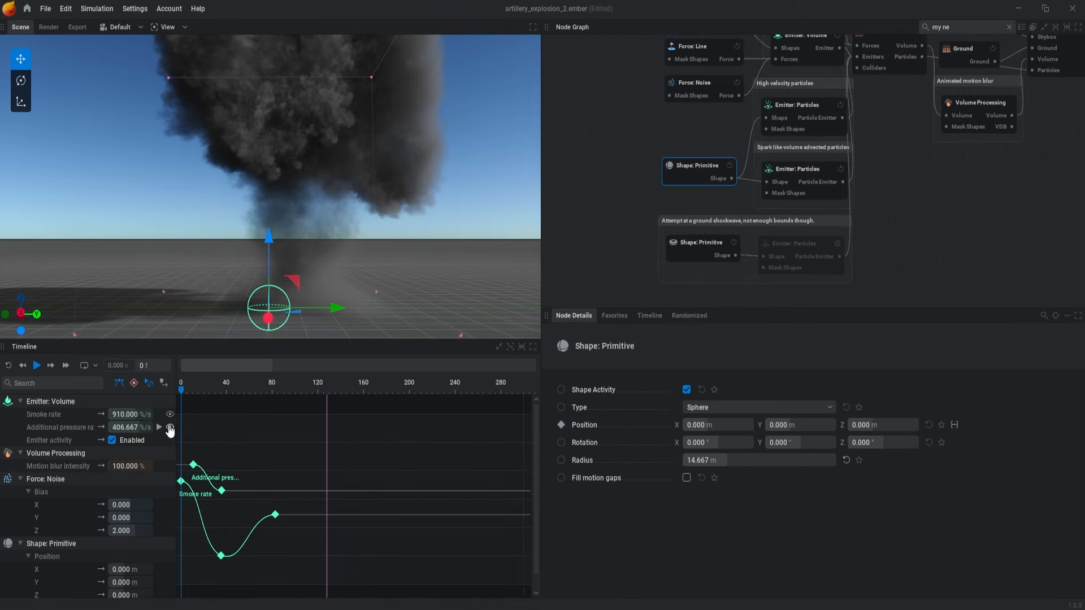
pyautogui.click(170, 427)
pyautogui.moveTo(244, 481); pyautogui.dragTo(339, 439, button='middle')
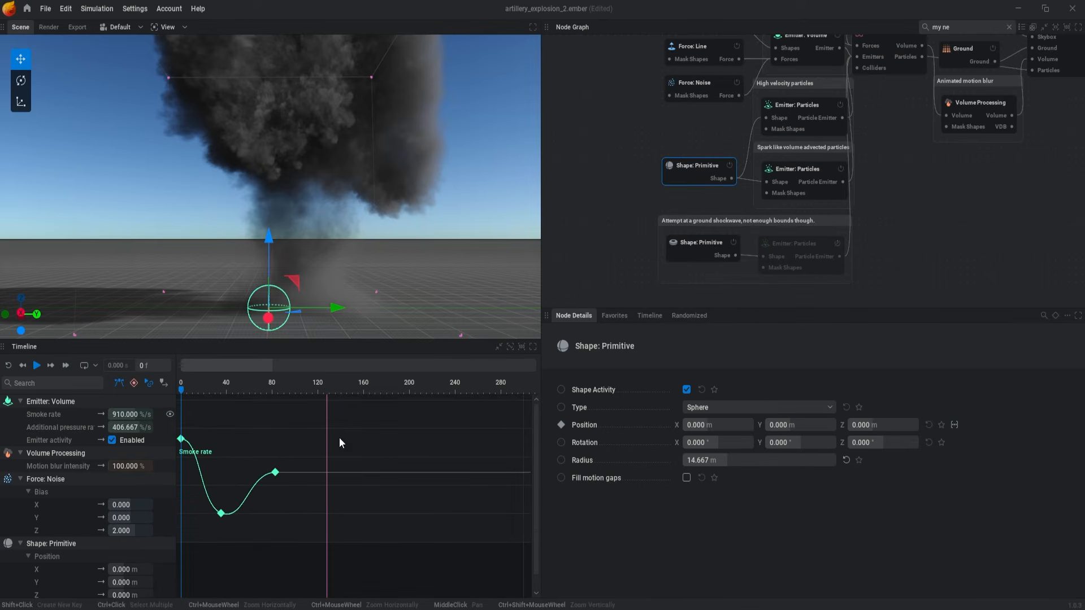
pyautogui.scroll(2, 270, 452)
pyautogui.moveTo(246, 453); pyautogui.dragTo(278, 457, button='middle')
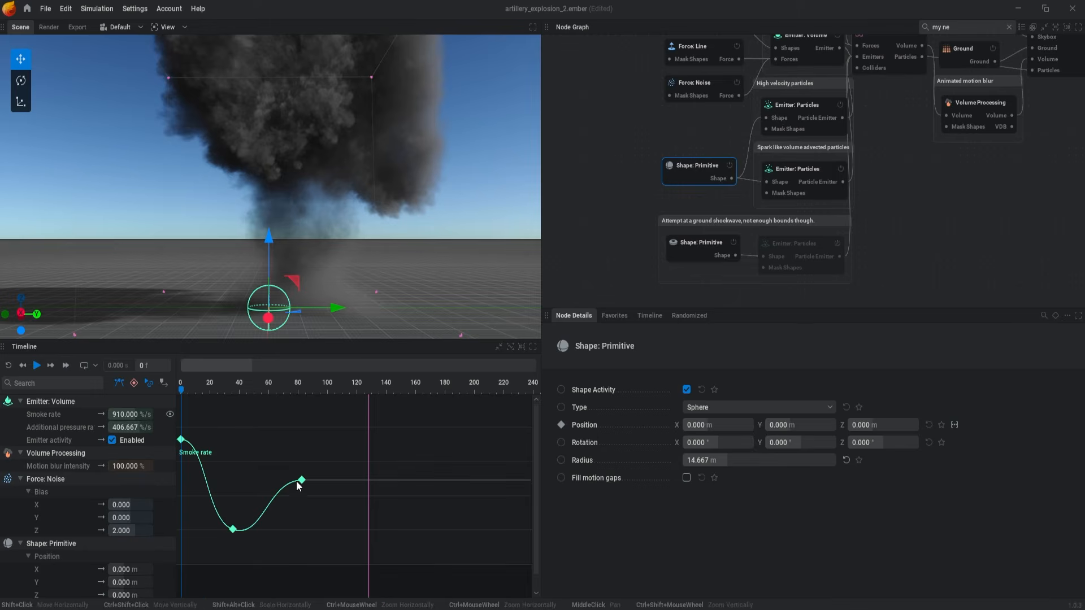
# - Select all Smoke rate keyframes on the curve and set their interpolation mode to Smooth
pyautogui.click(301, 479)
pyautogui.moveTo(208, 460); pyautogui.dragTo(323, 531)
pyautogui.rightClick(267, 487)
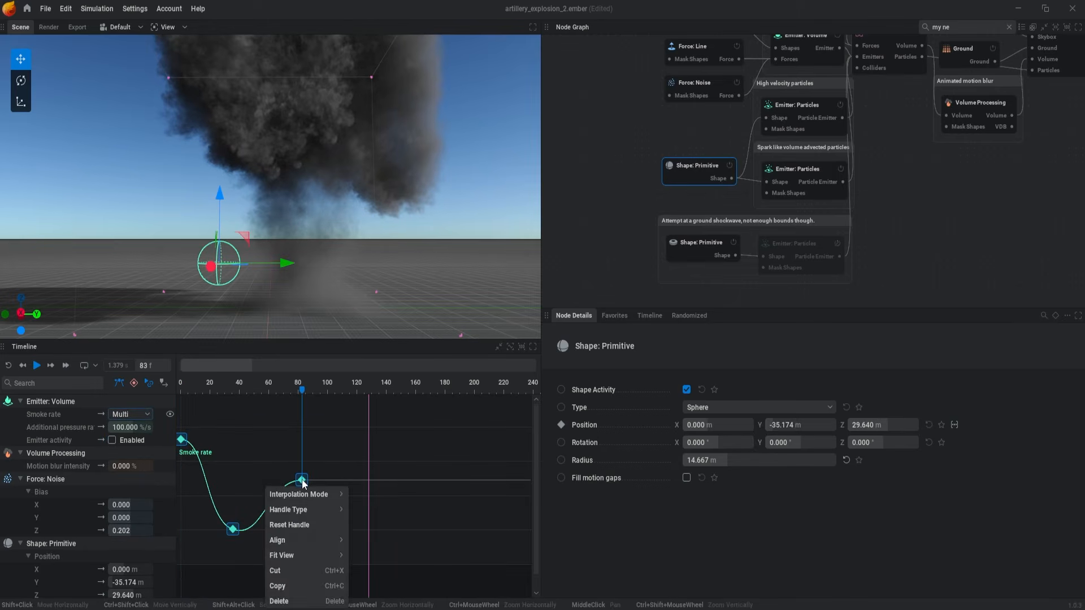
pyautogui.moveTo(316, 494)
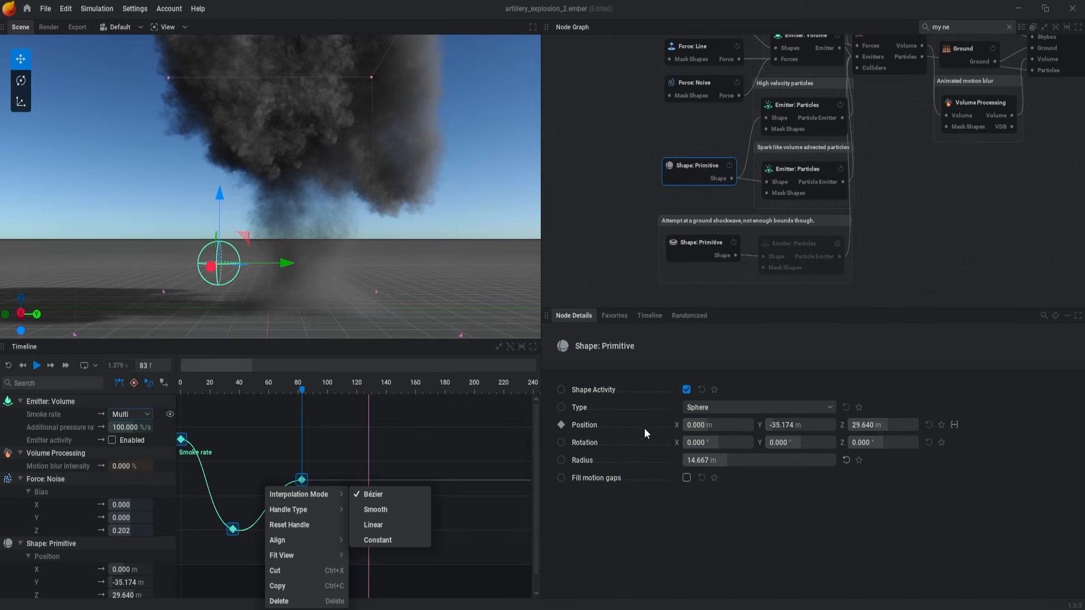
pyautogui.click(380, 510)
# - Try the Auto Clamped handle type on the selected Smoke rate keyframes and reset their handles
pyautogui.rightClick(302, 480)
pyautogui.moveTo(316, 509)
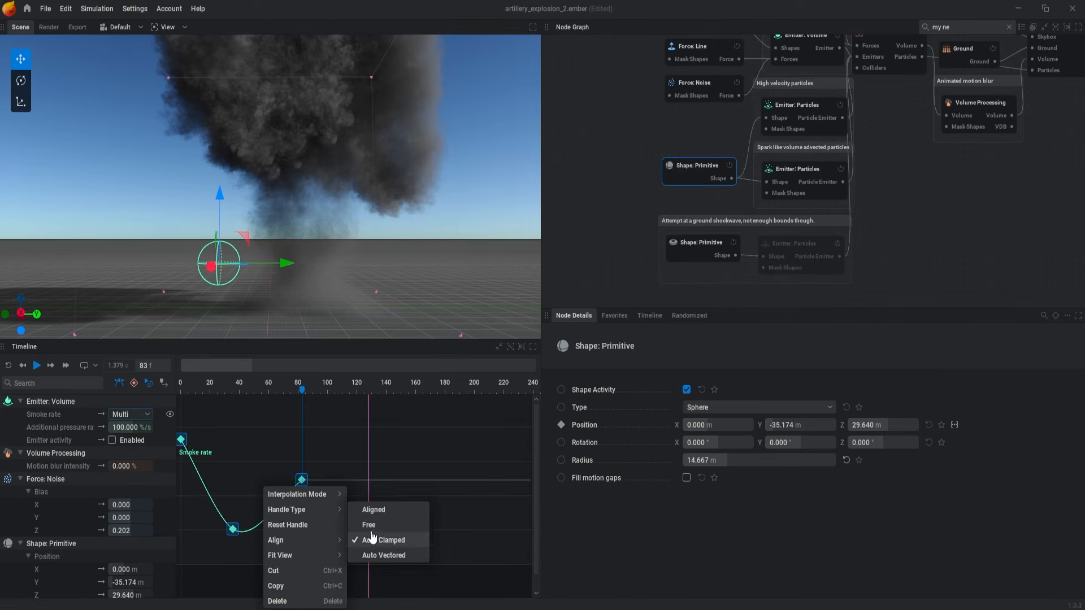
pyautogui.click(370, 536)
pyautogui.rightClick(302, 482)
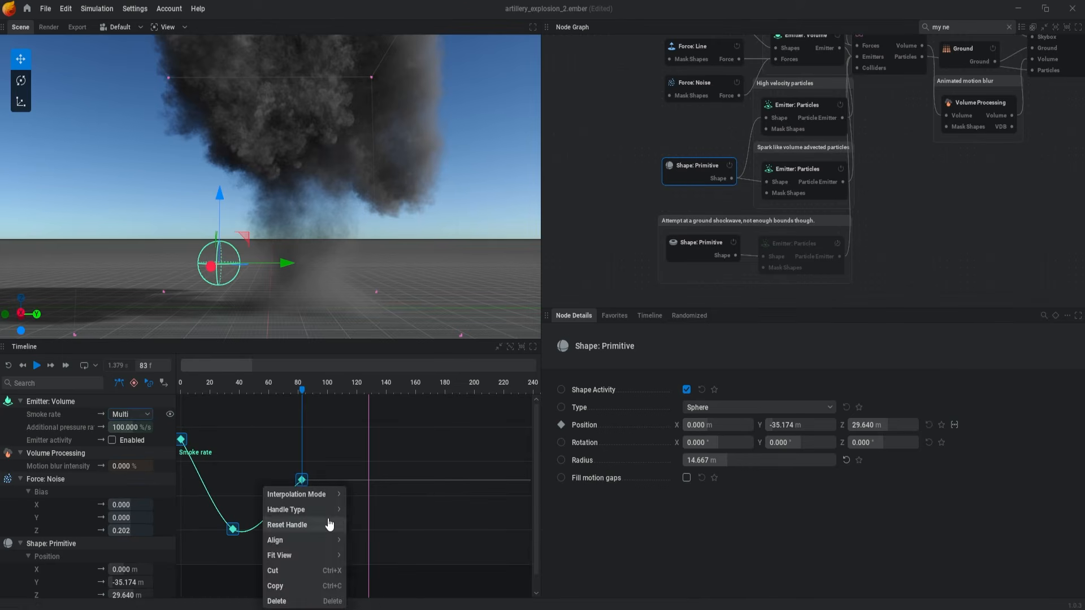
pyautogui.click(317, 526)
pyautogui.rightClick(302, 481)
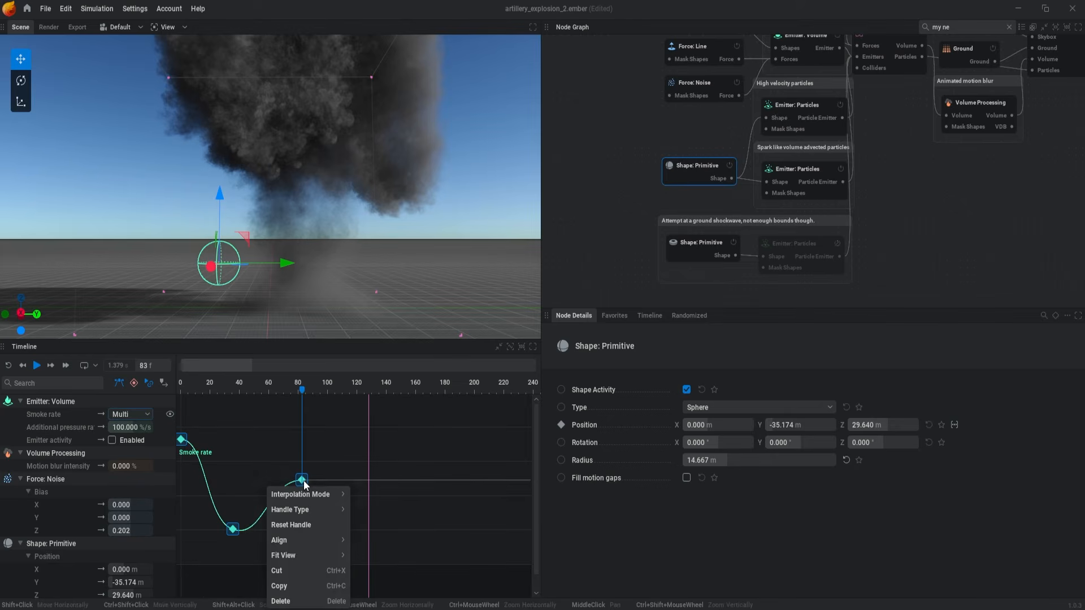
pyautogui.moveTo(301, 495)
pyautogui.click(375, 509)
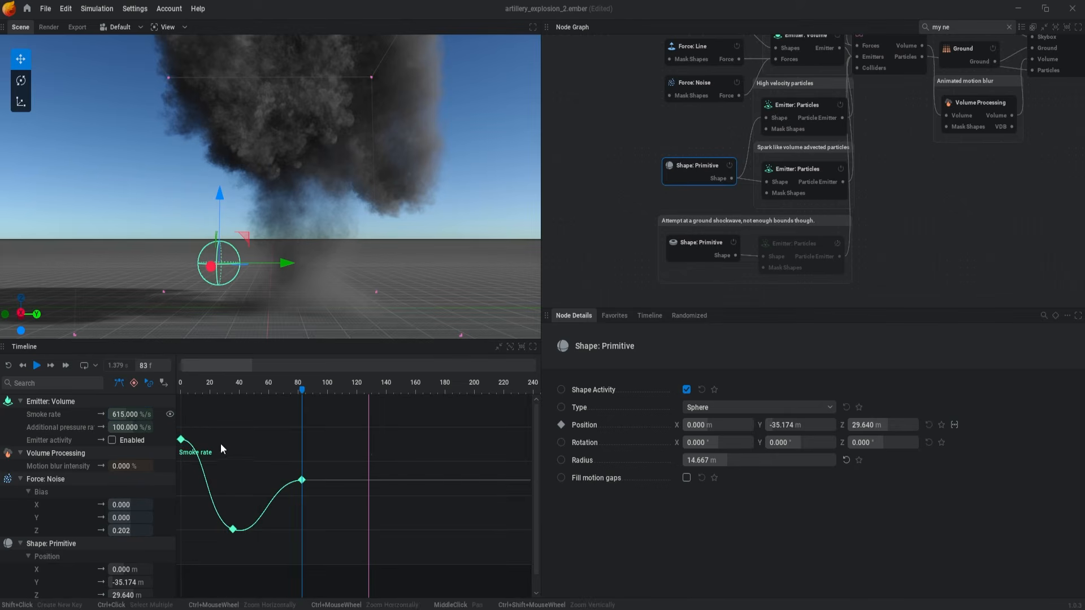
# - Reshape the start of the Smoke rate curve into a steeper fall by adjusting the first keyframe's handle
pyautogui.click(181, 440)
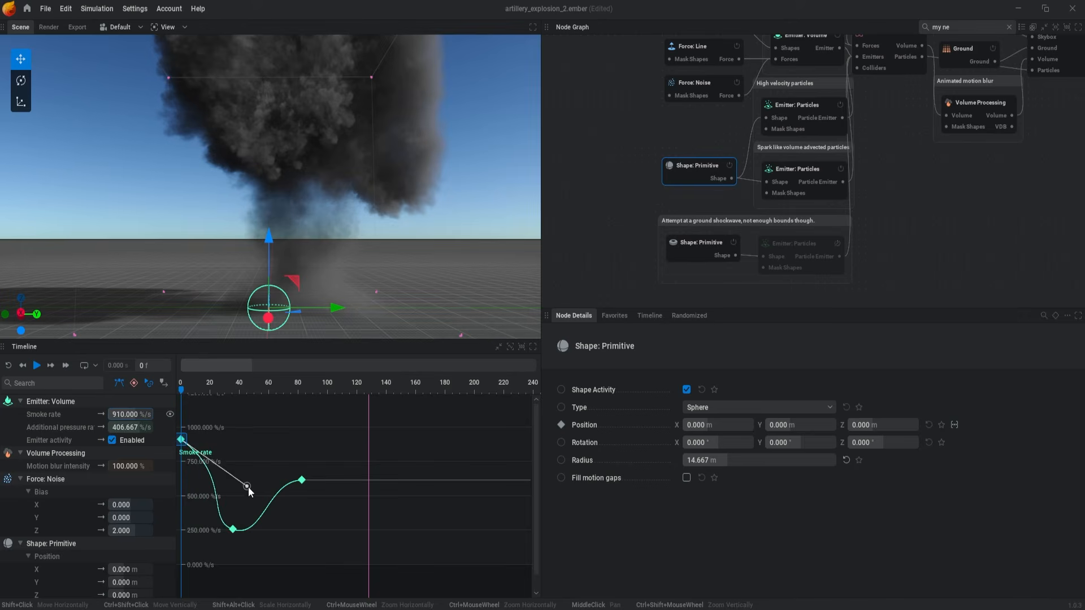
pyautogui.moveTo(248, 486); pyautogui.dragTo(198, 531)
pyautogui.click(228, 467)
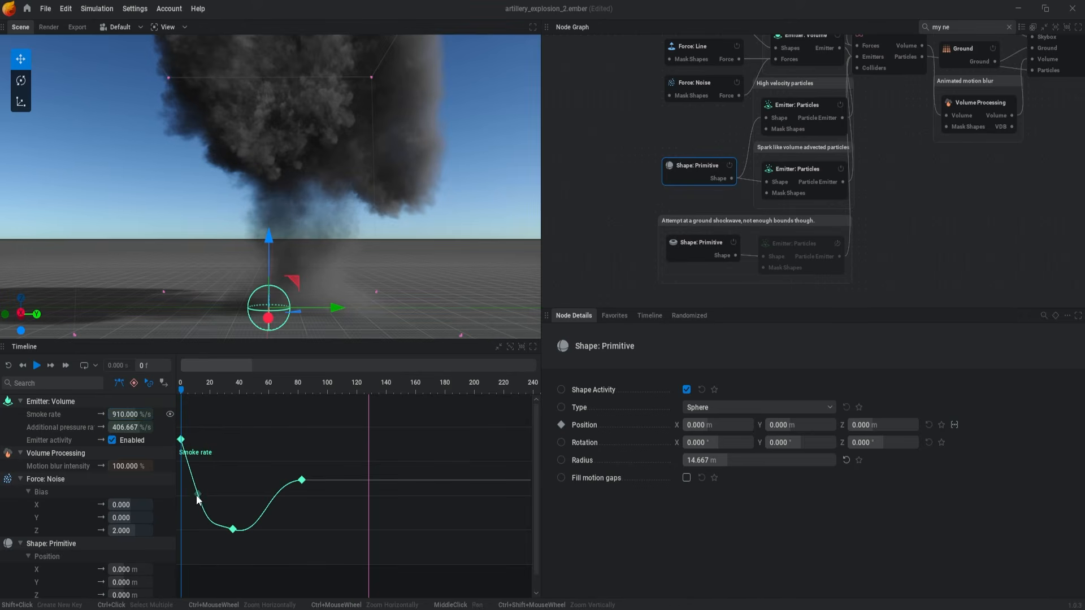
# - Add Smoke rate keyframes at about frames 12 and 63 and set all the curve's keyframes to Linear interpolation
pyautogui.keyDown('shift'); pyautogui.click(199, 497); pyautogui.keyUp('shift')
pyautogui.keyDown('shift'); pyautogui.click(273, 494); pyautogui.keyUp('shift')
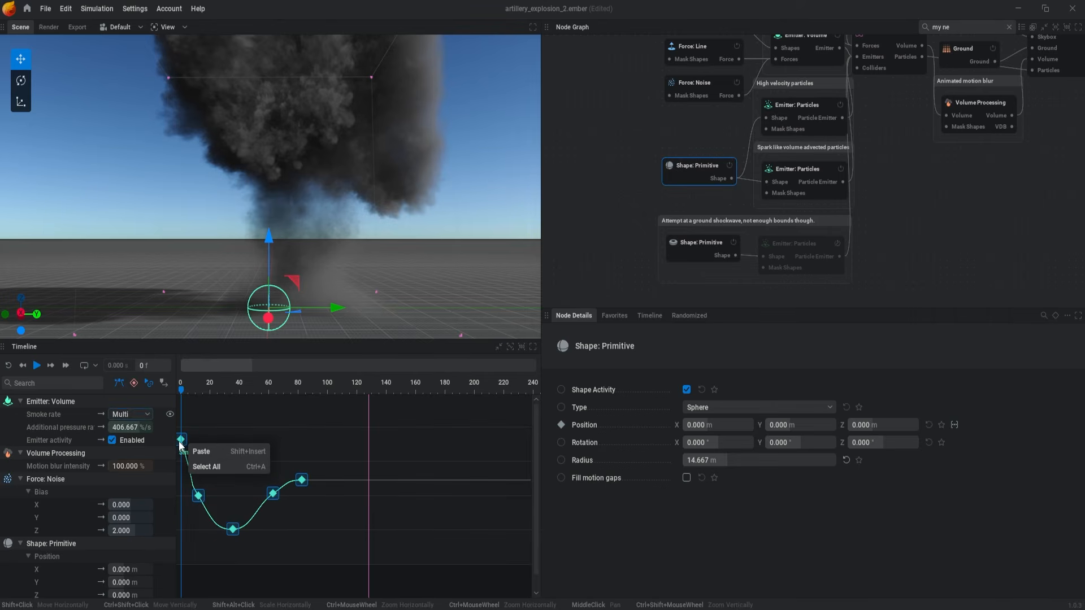
pyautogui.rightClick(184, 443)
pyautogui.moveTo(217, 454)
pyautogui.click(264, 486)
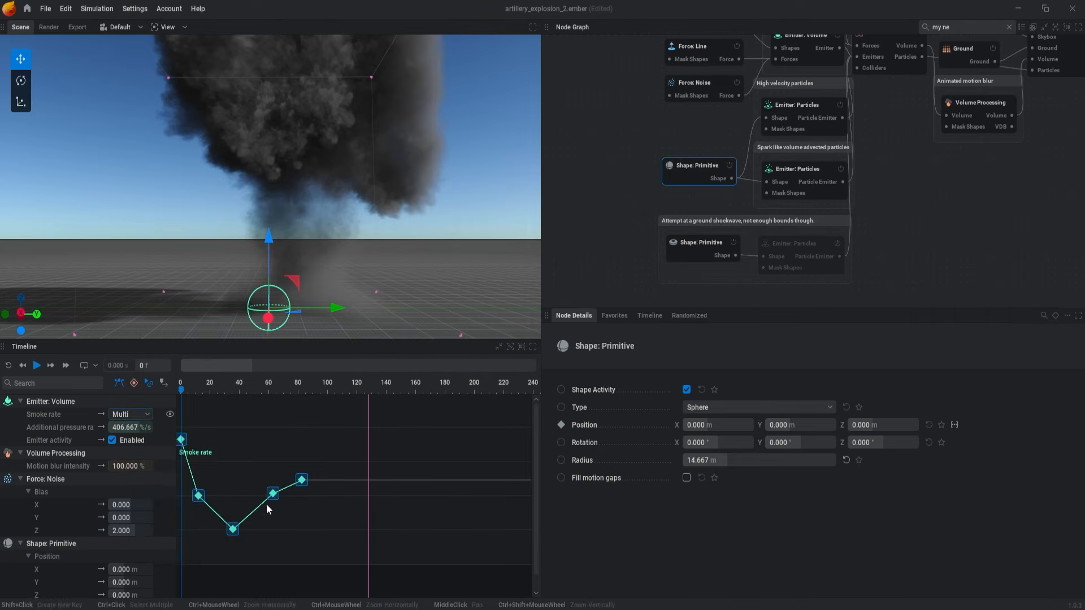
# - Move the last Smoke rate keyframe along the curve to about frame 129, raising its value slightly
pyautogui.moveTo(302, 480); pyautogui.dragTo(331, 478)
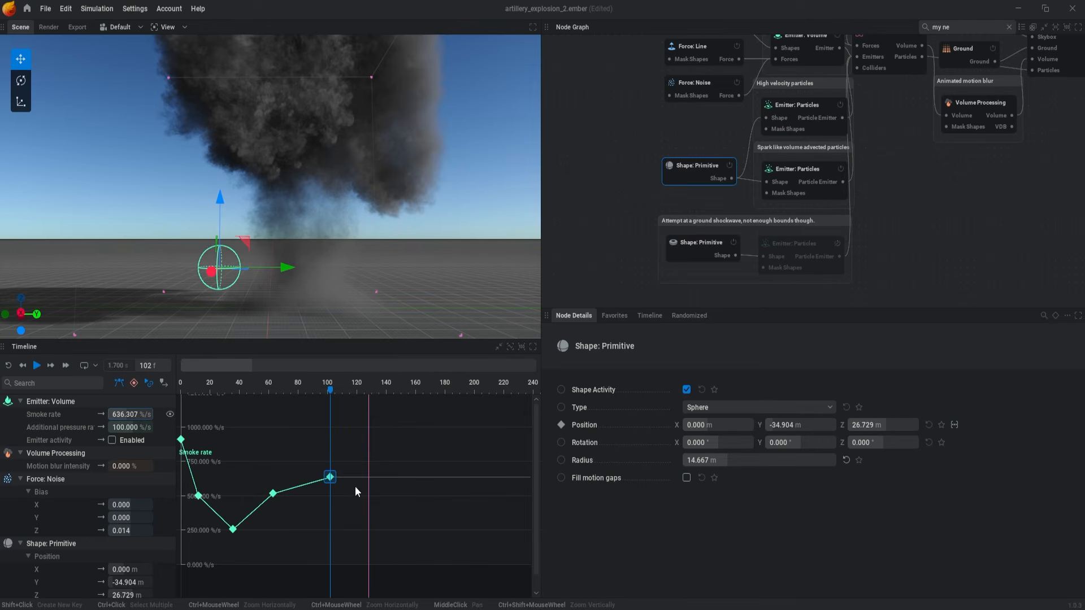
pyautogui.moveTo(330, 478); pyautogui.dragTo(370, 473)
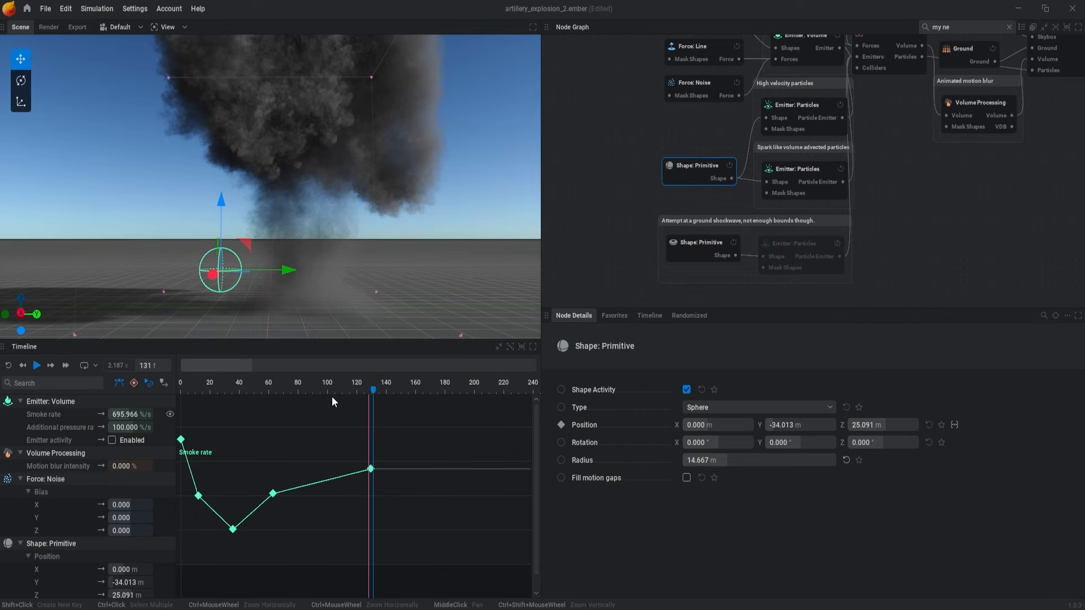
# - Select all Smoke rate keyframes and fit the timeline view first to the full range, then to the selection
pyautogui.keyDown('ctrl'); pyautogui.scroll(-3, 327, 418); pyautogui.keyUp('ctrl')
pyautogui.moveTo(361, 433); pyautogui.dragTo(497, 470, button='middle')
pyautogui.keyDown('ctrl'); pyautogui.scroll(-1, 295, 440); pyautogui.keyUp('ctrl')
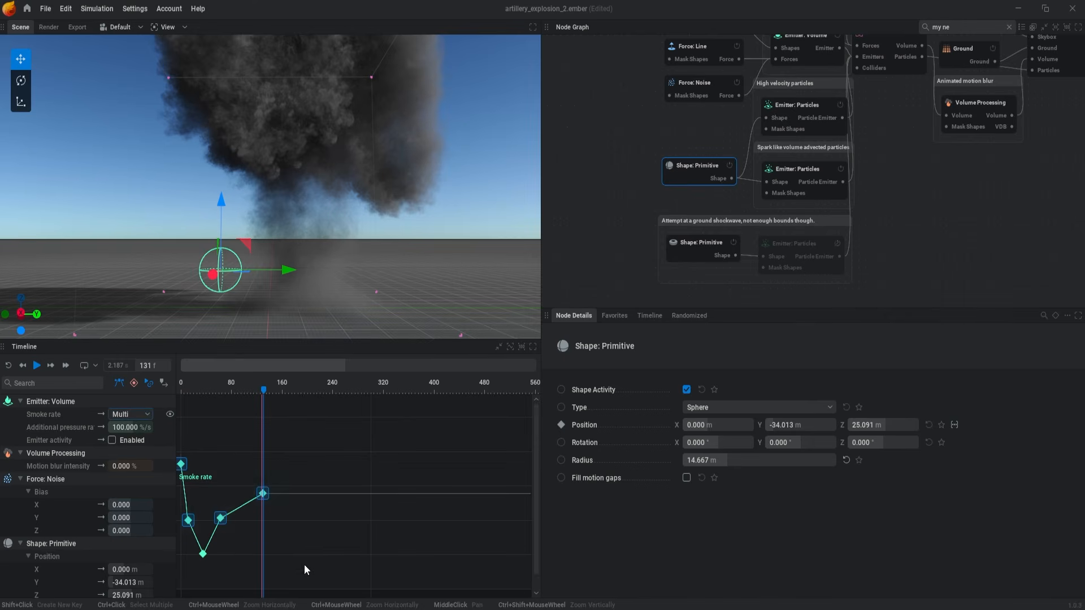
pyautogui.moveTo(225, 524); pyautogui.dragTo(177, 457)
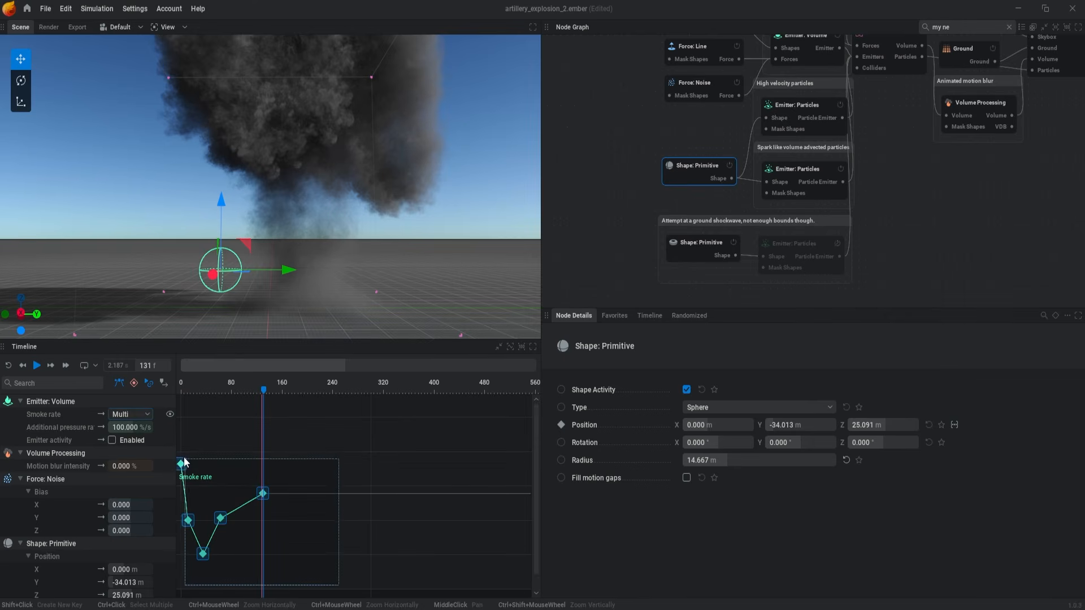
pyautogui.click(498, 348)
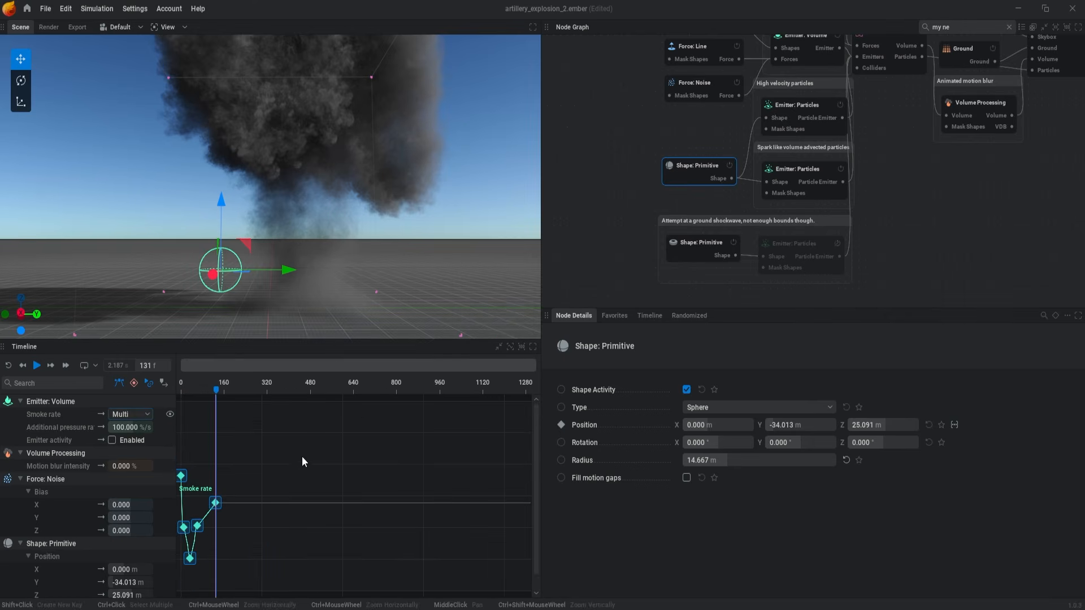
pyautogui.click(510, 347)
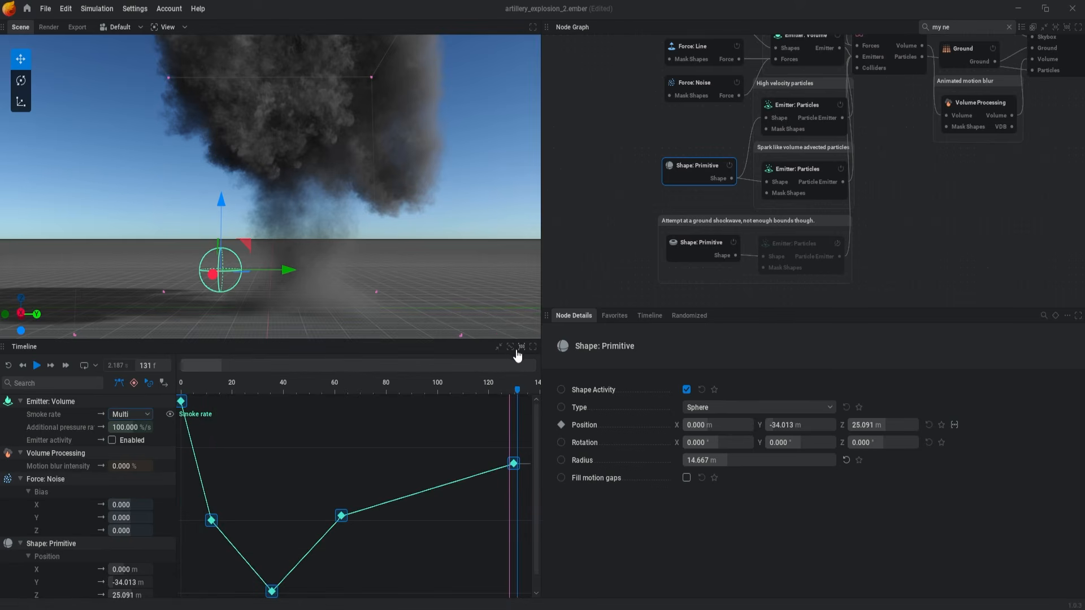
pyautogui.scroll(-2, 339, 485)
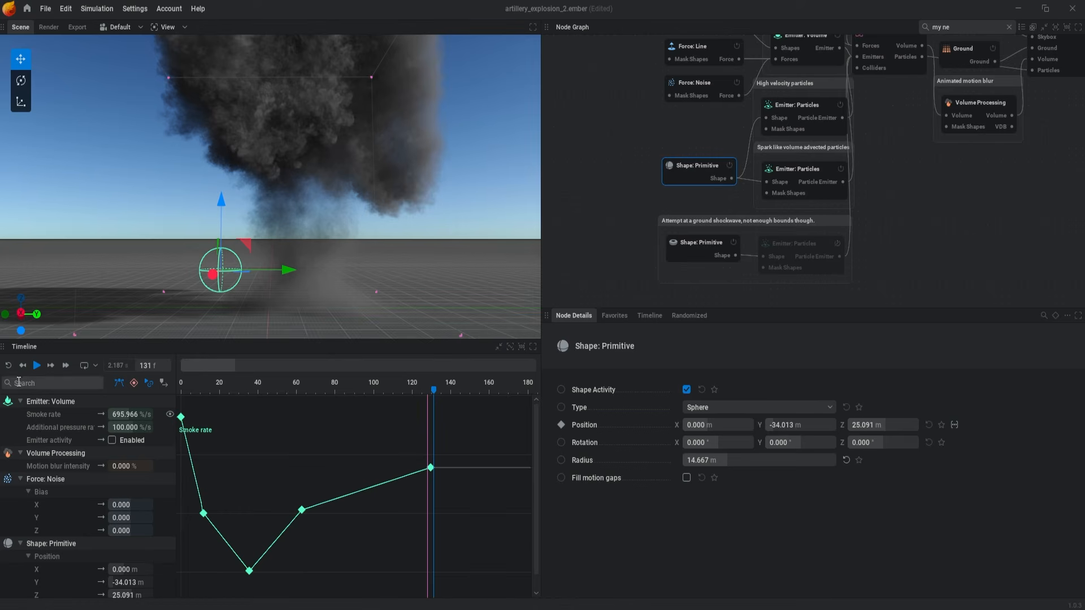
# - Return the timeline from curves to the keyframe view and enable timeline looping
pyautogui.click(122, 384)
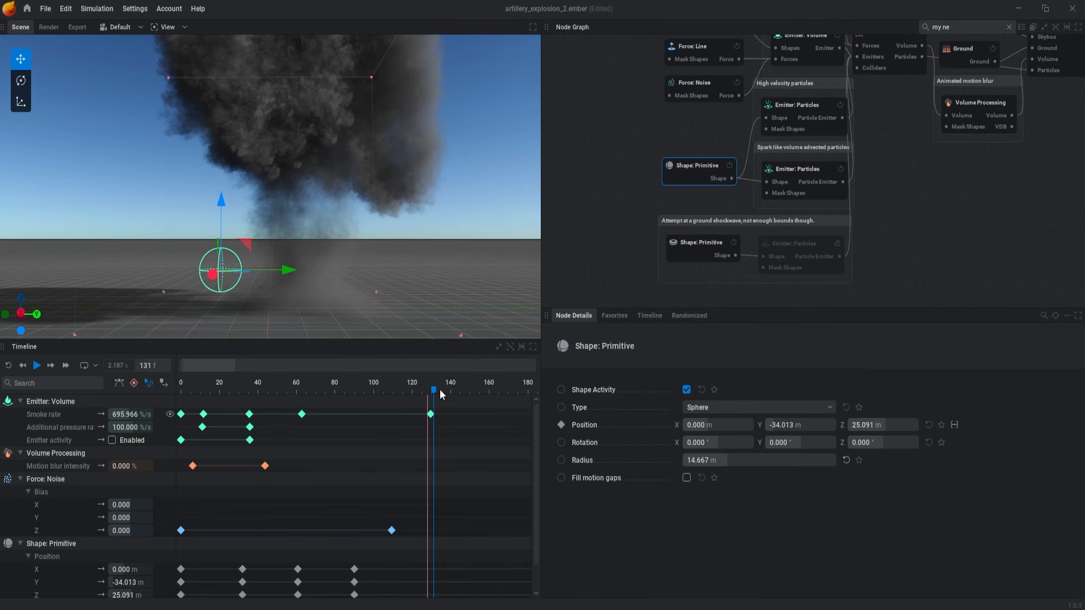
pyautogui.click(84, 367)
pyautogui.scroll(-1, 402, 449)
pyautogui.scroll(1, 222, 432)
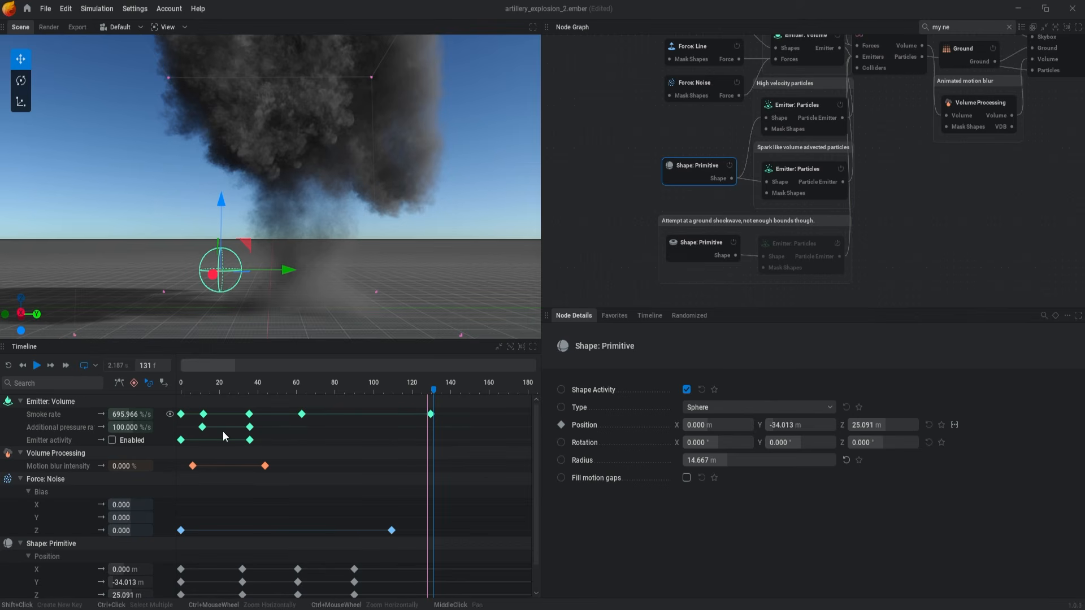
# - Turn on simulation Repeat, play the simulation and place the repeat marker at about frame 86
pyautogui.click(95, 366)
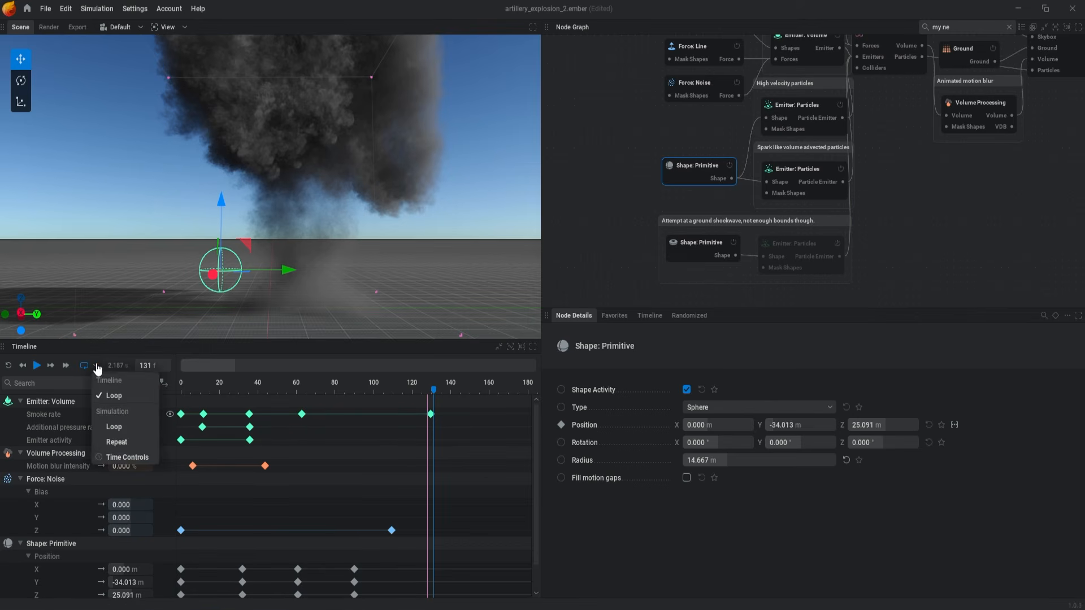
pyautogui.click(126, 443)
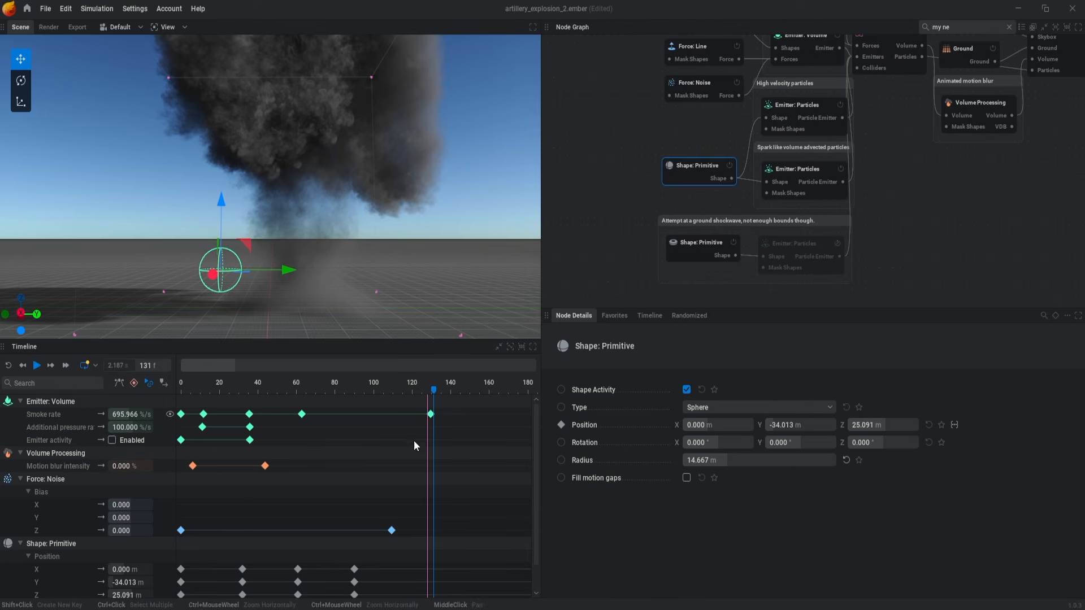
pyautogui.scroll(-1, 429, 438)
pyautogui.keyDown('ctrl'); pyautogui.scroll(-6, 438, 440); pyautogui.keyUp('ctrl')
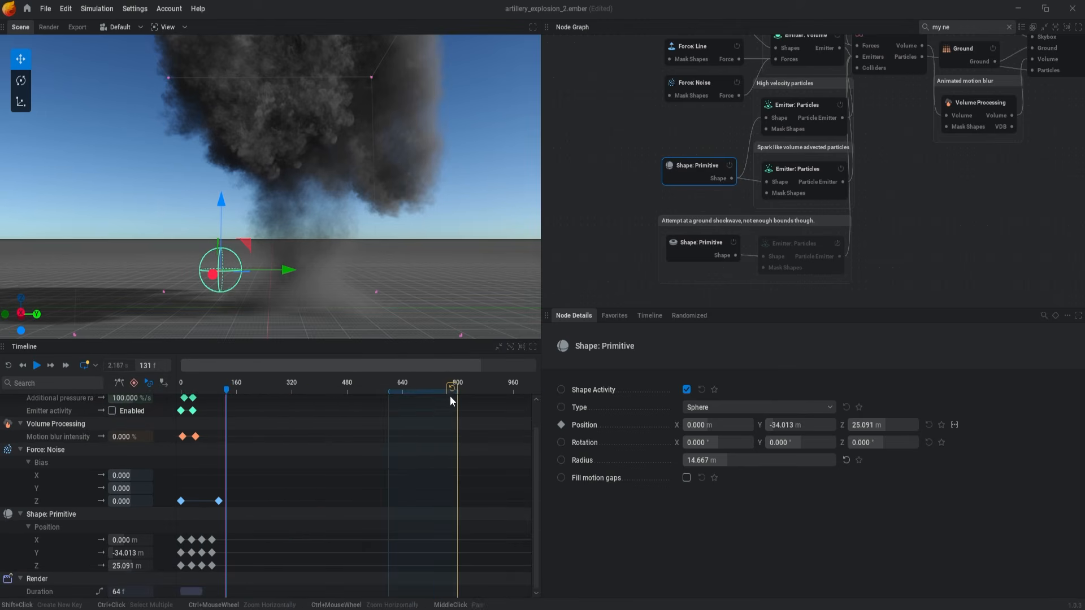
pyautogui.moveTo(453, 389)
pyautogui.mouseDown()
pyautogui.moveTo(341, 389)
pyautogui.moveTo(439, 398)
pyautogui.moveTo(230, 394)
pyautogui.moveTo(301, 387)
pyautogui.mouseUp()
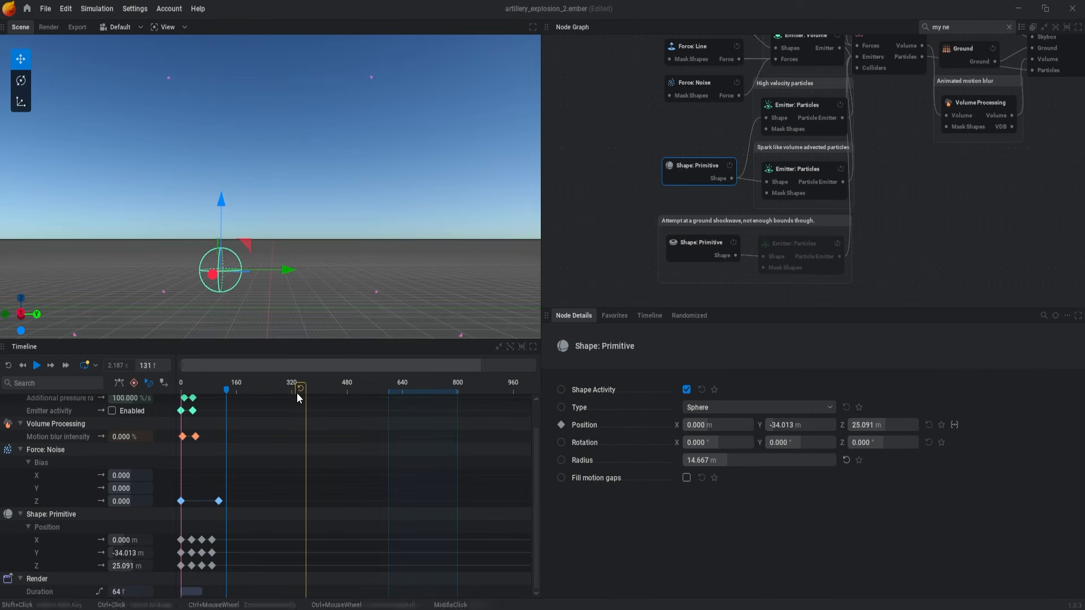
pyautogui.press('space')
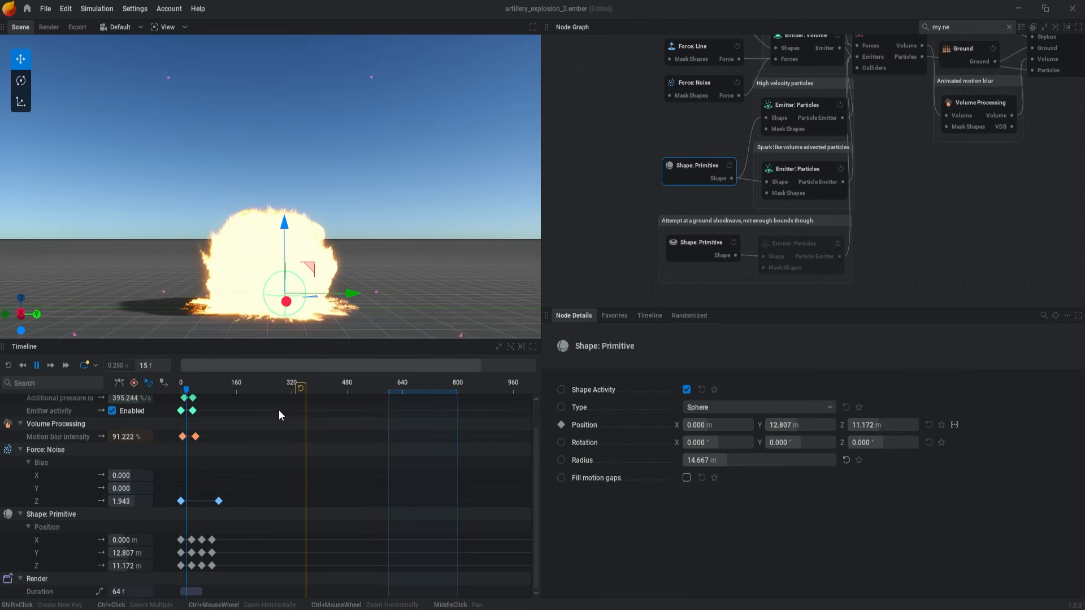
pyautogui.moveTo(301, 388); pyautogui.dragTo(209, 382)
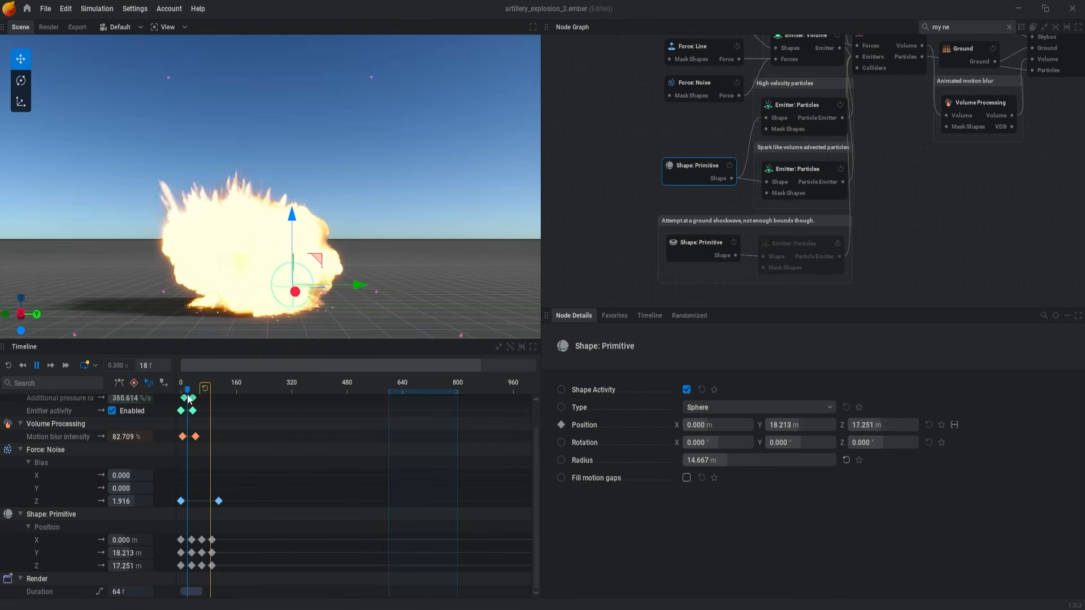
# - Try to switch the simulation to Loop mode
pyautogui.click(96, 367)
pyautogui.click(121, 428)
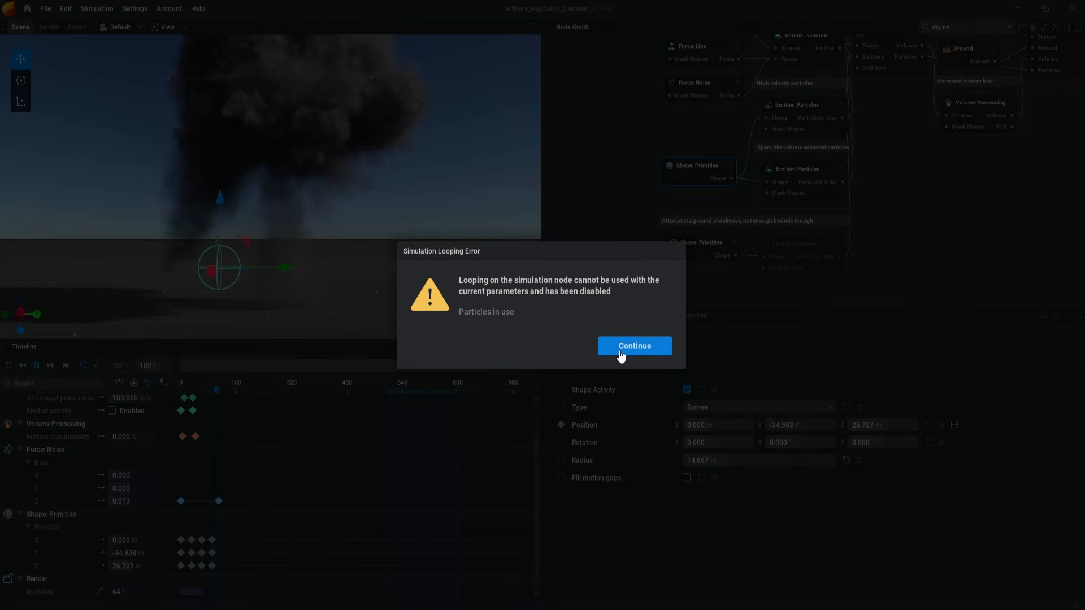
pyautogui.click(621, 352)
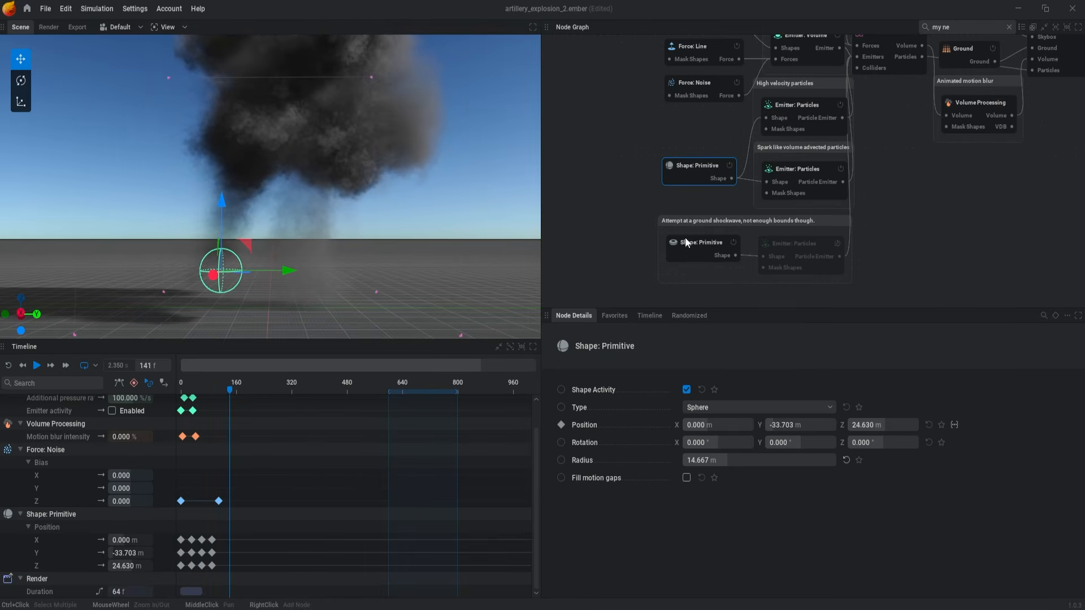
pyautogui.moveTo(688, 116); pyautogui.dragTo(683, 180, button='middle')
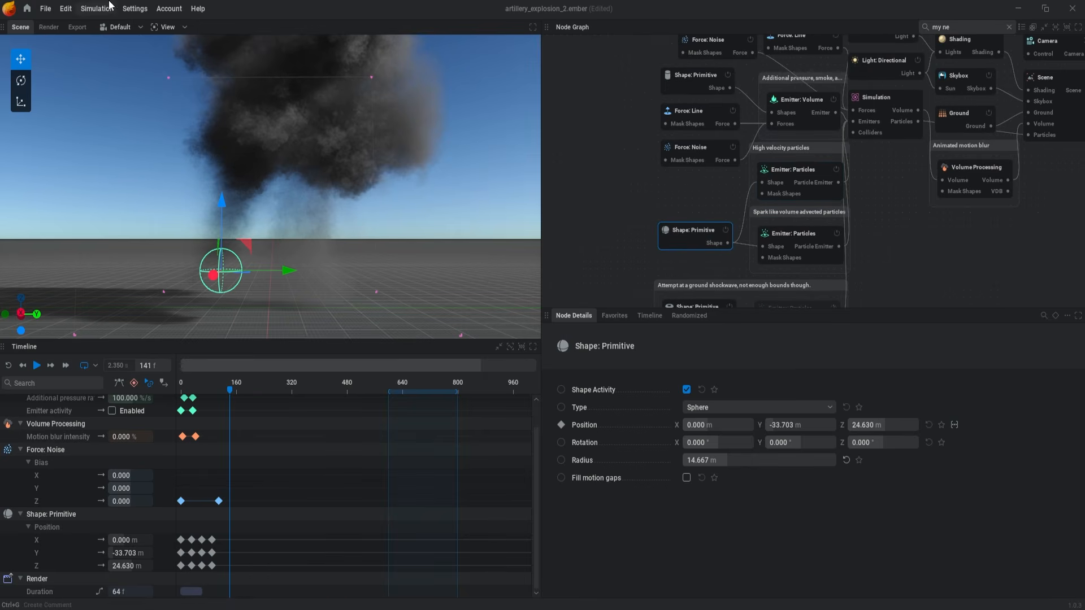
# - Search the presets for "game" and open the Game Fire Loop 1 preset
pyautogui.click(27, 8)
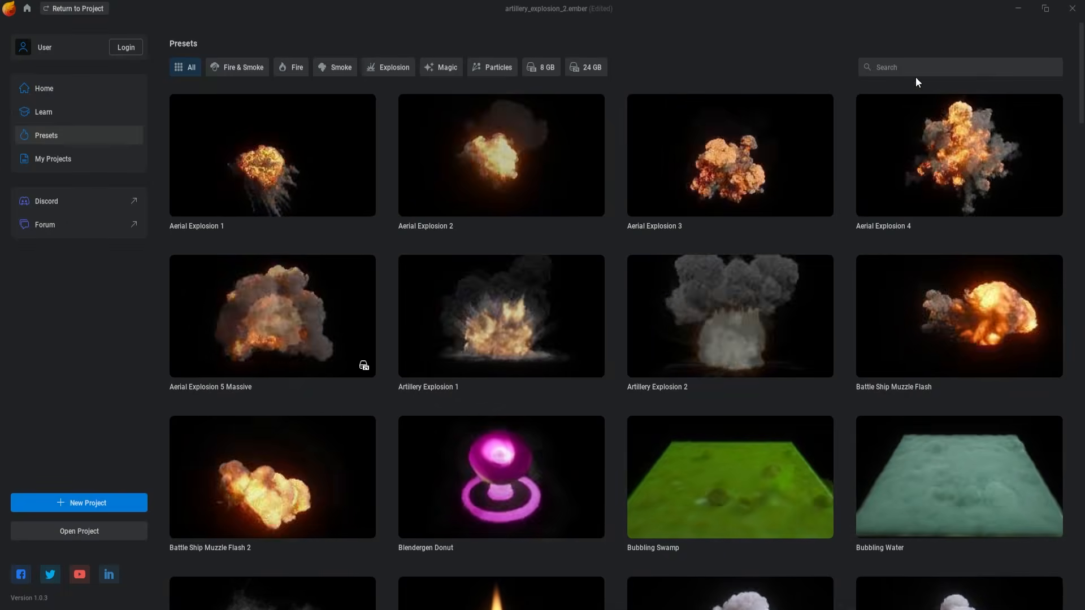
pyautogui.click(913, 69)
pyautogui.write('game')
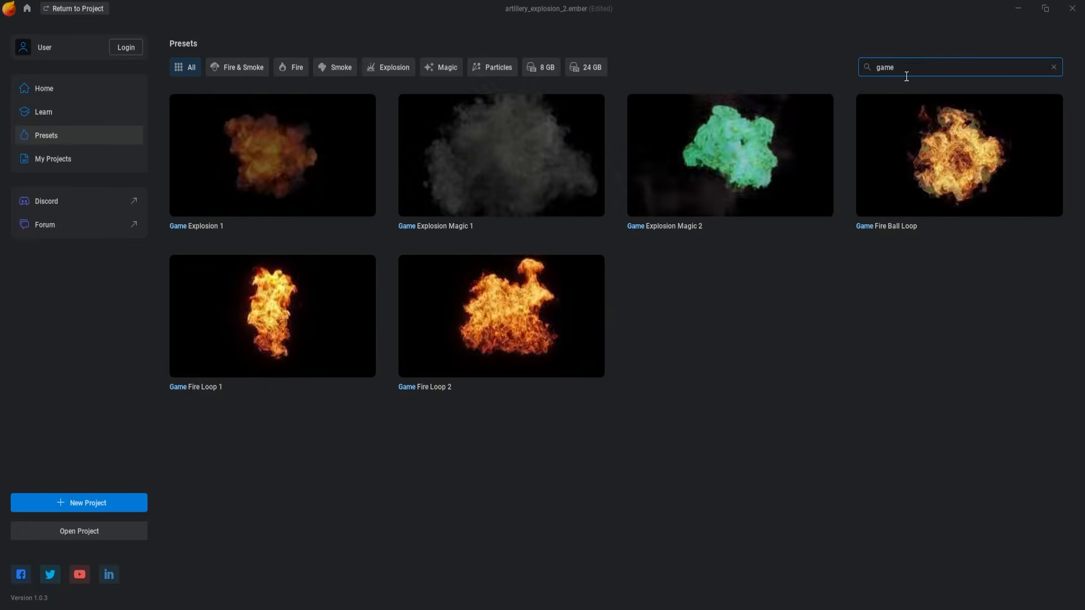
pyautogui.click(269, 322)
pyautogui.click(444, 342)
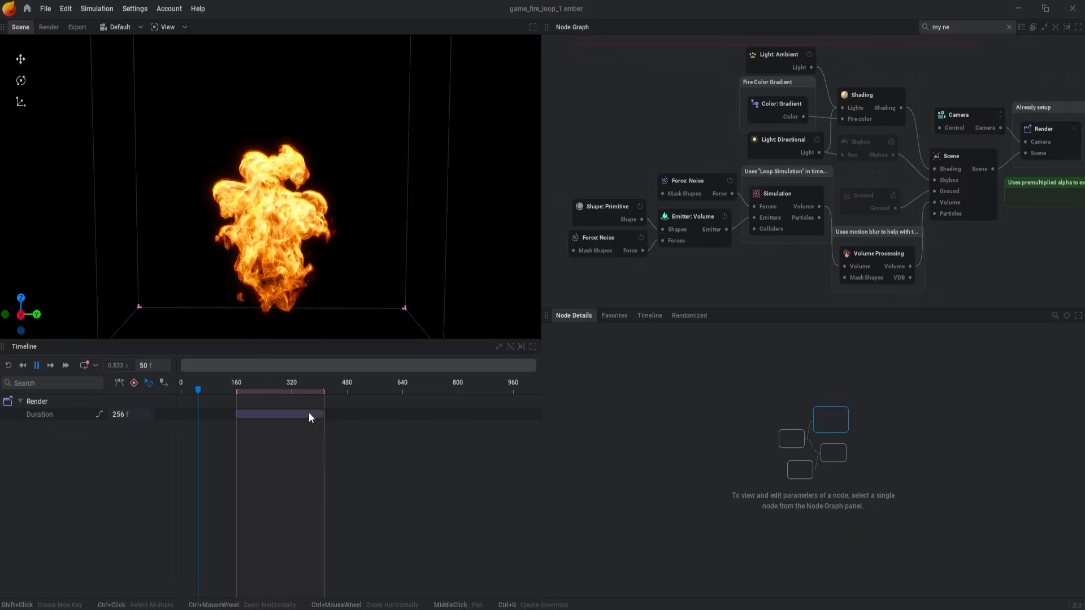
# - Check the fire preset's timeline and simulation loop settings and look over its node graph and comments
pyautogui.click(94, 366)
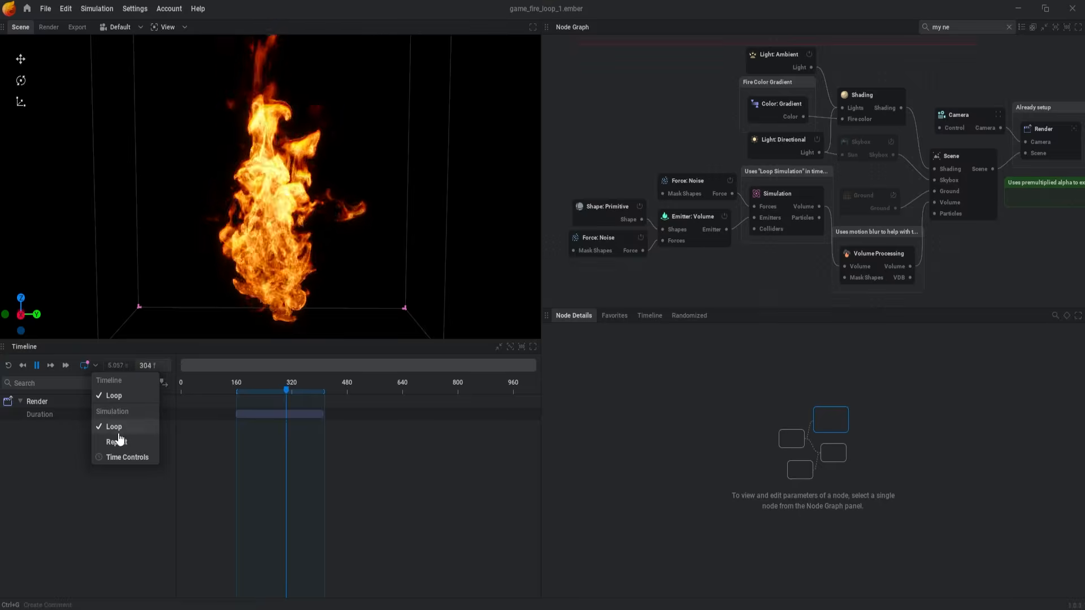
pyautogui.click(415, 475)
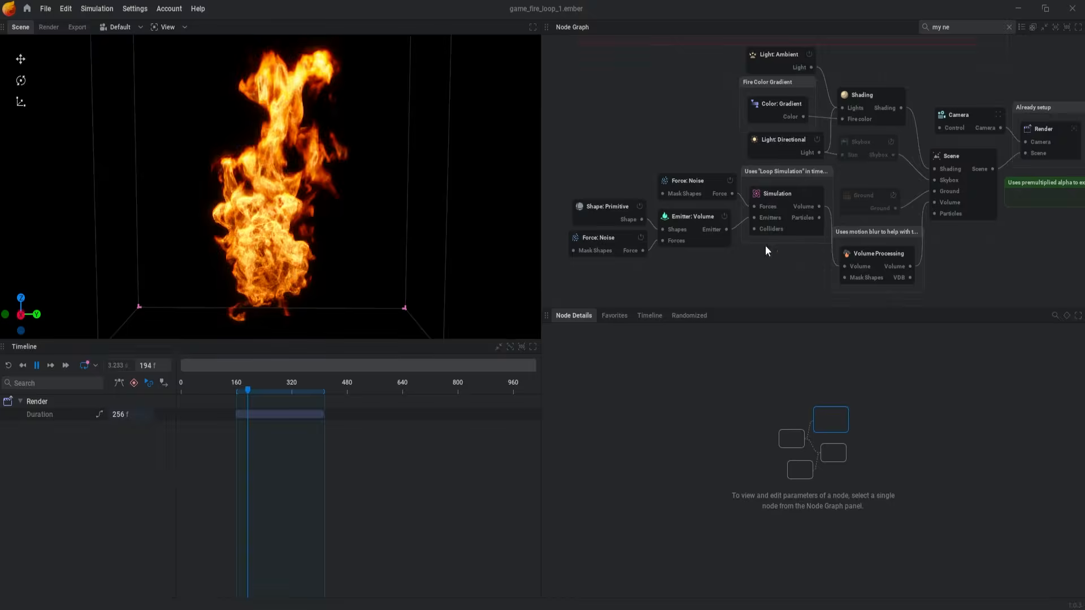
pyautogui.moveTo(616, 147); pyautogui.dragTo(654, 240, button='middle')
pyautogui.scroll(-1, 662, 203)
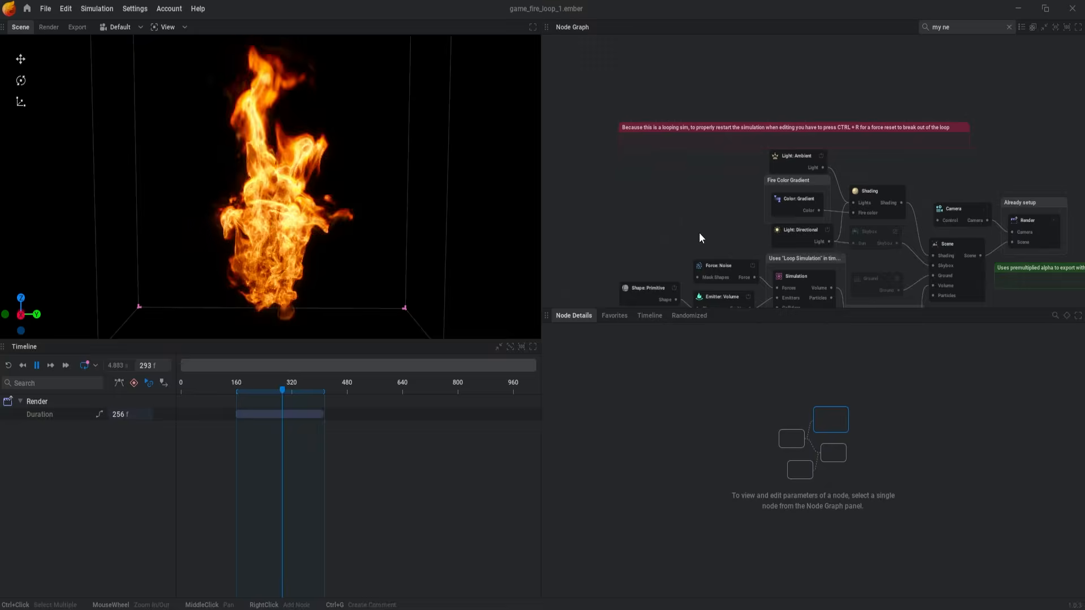
pyautogui.moveTo(736, 249); pyautogui.dragTo(705, 189, button='middle')
pyautogui.moveTo(620, 225)
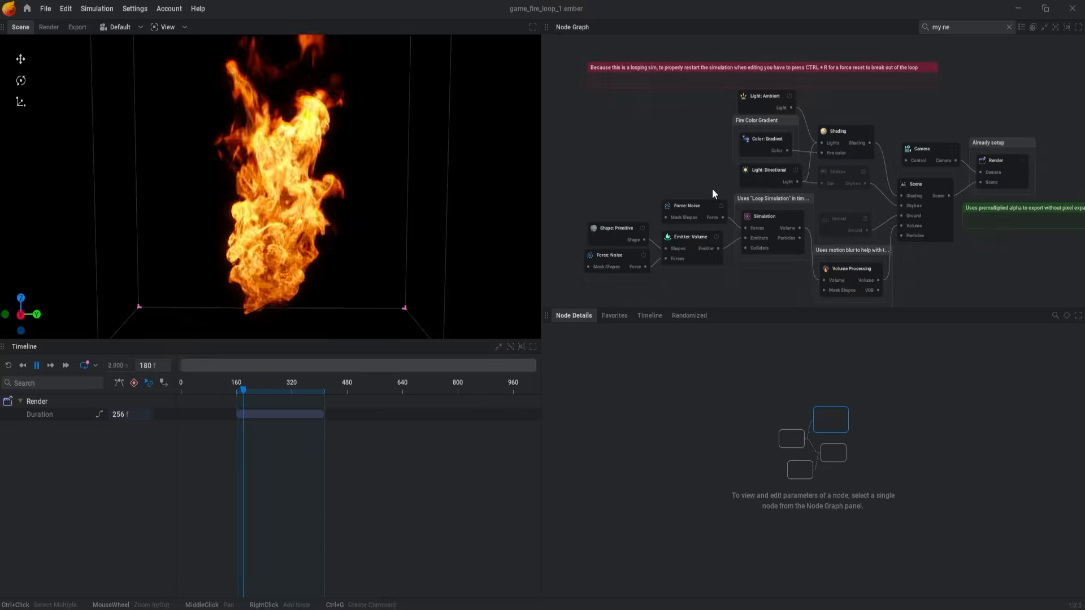
pyautogui.moveTo(816, 163); pyautogui.dragTo(751, 150, button='middle')
pyautogui.moveTo(951, 127); pyautogui.dragTo(982, 149, button='middle')
pyautogui.moveTo(575, 178); pyautogui.dragTo(687, 199, button='middle')
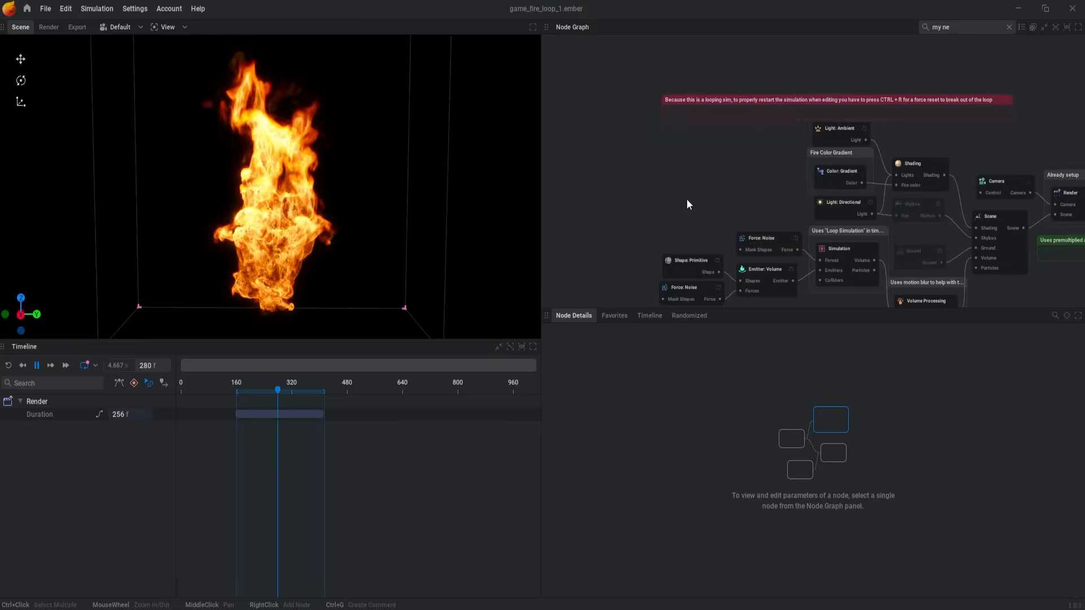